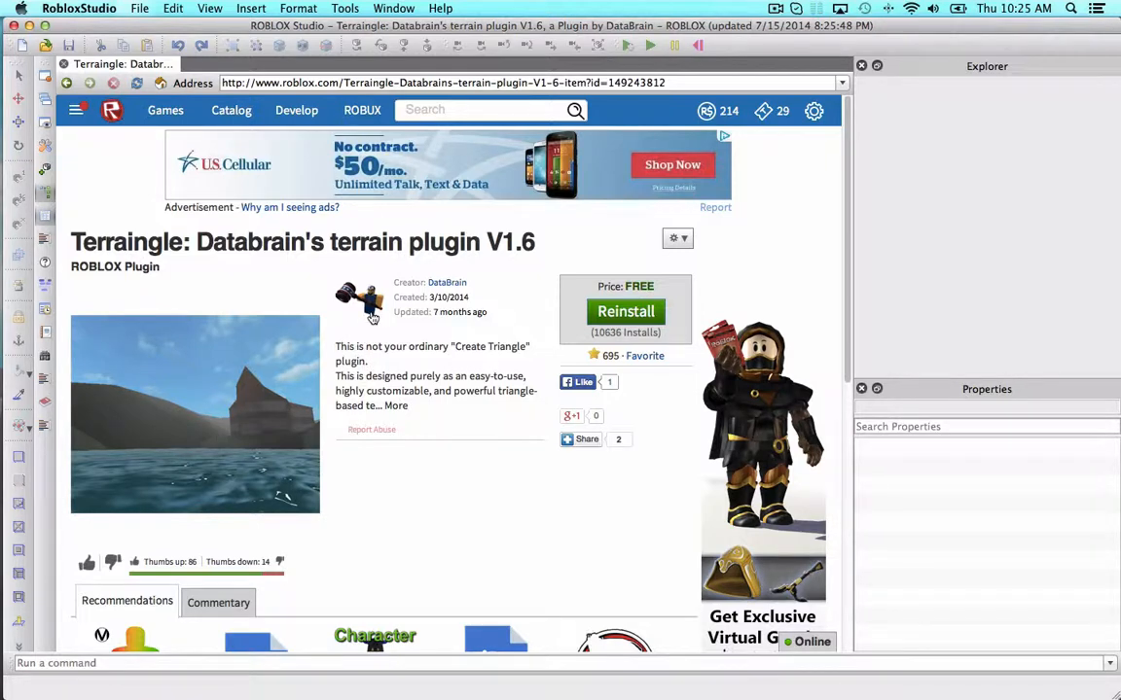
- Expand and read the full description of the Terraingle plugin
{"action": "left_click", "coordinate": [395, 408]}
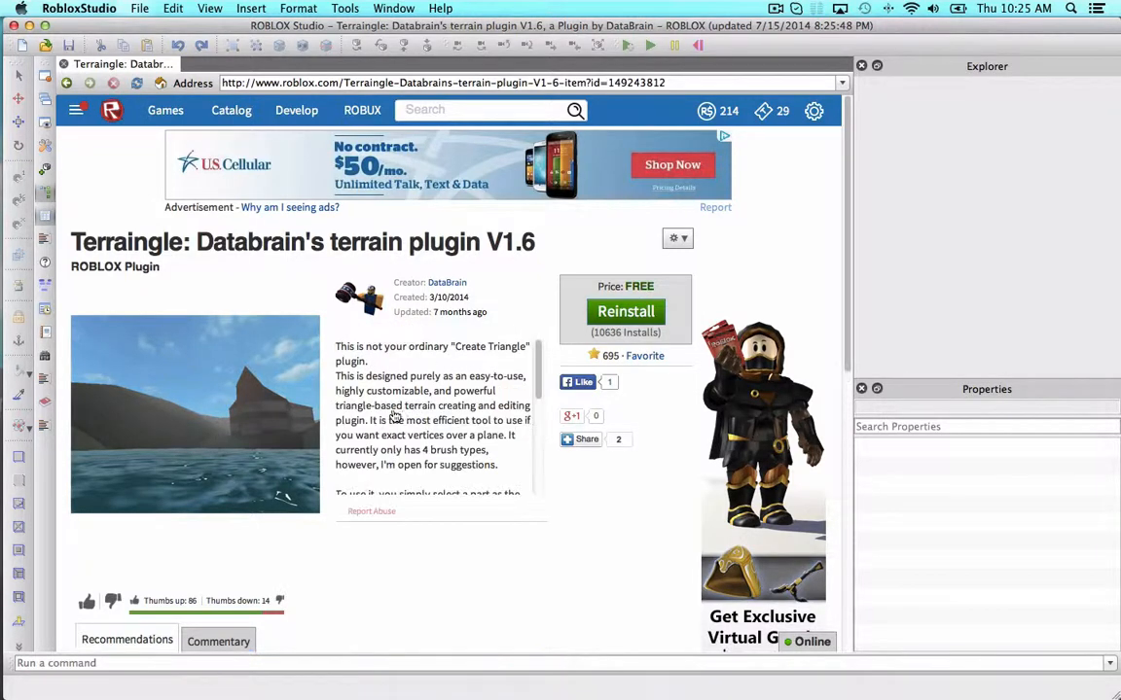
{"action": "scroll", "coordinate": [433, 409], "scroll_direction": "down", "scroll_amount": 5}
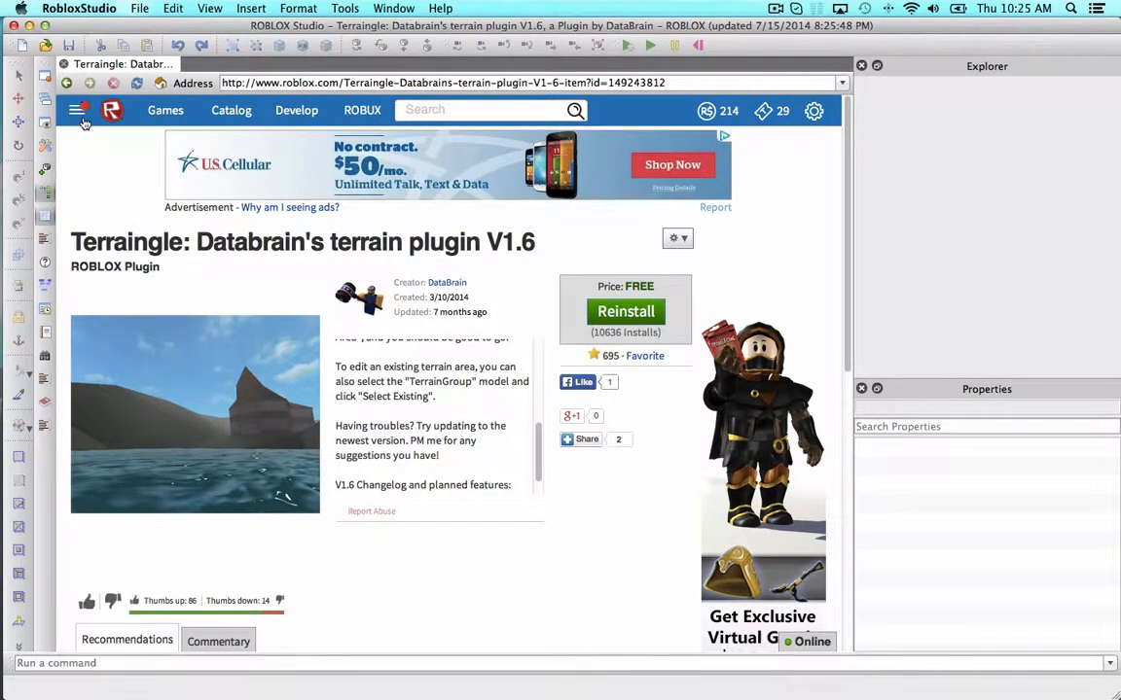
- Create a new place from the Baseplate template
{"action": "left_click", "coordinate": [295, 110]}
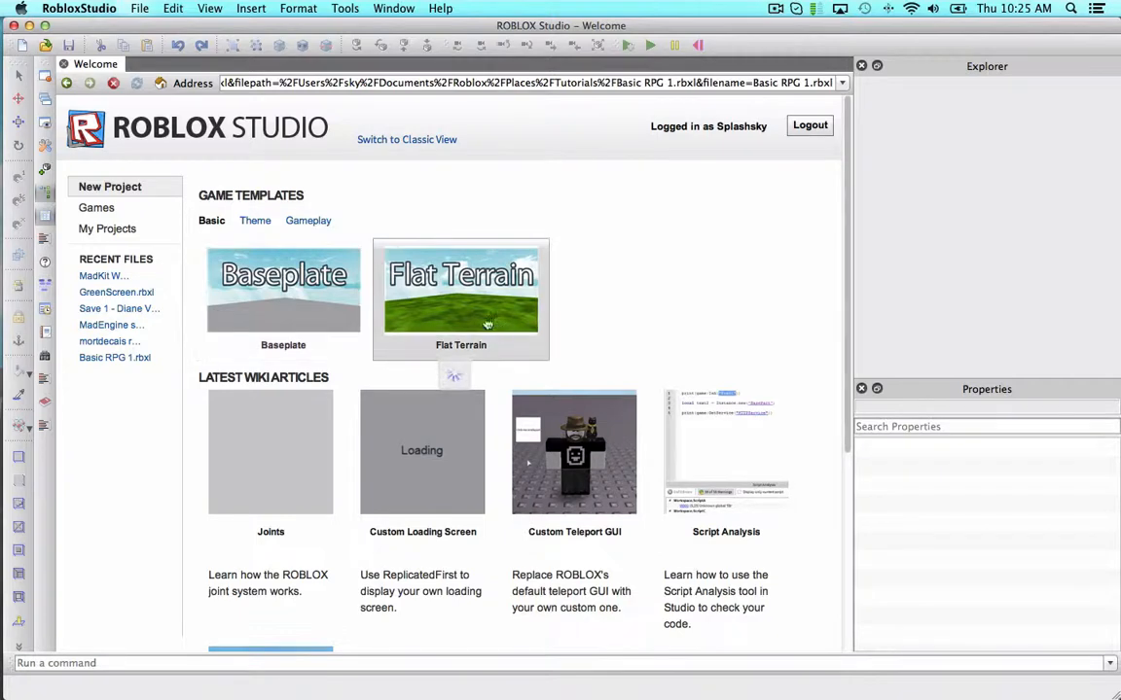
{"action": "left_click", "coordinate": [302, 294]}
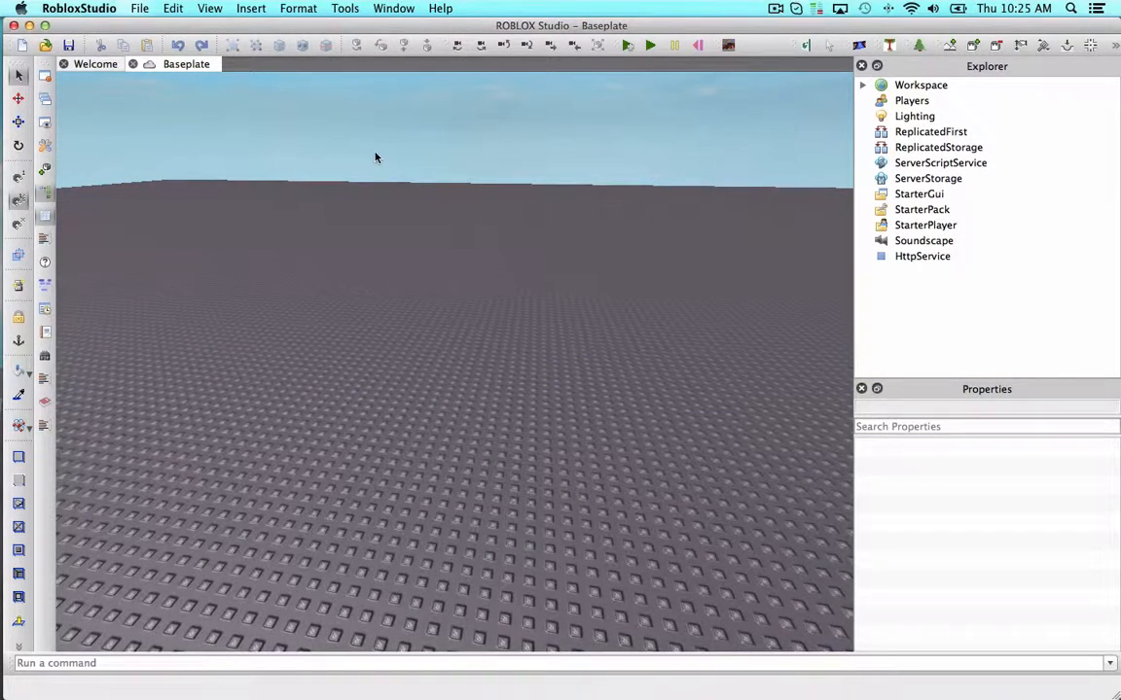
{"action": "right_click_drag", "start_coordinate": [377, 157], "coordinate": [380, 156]}
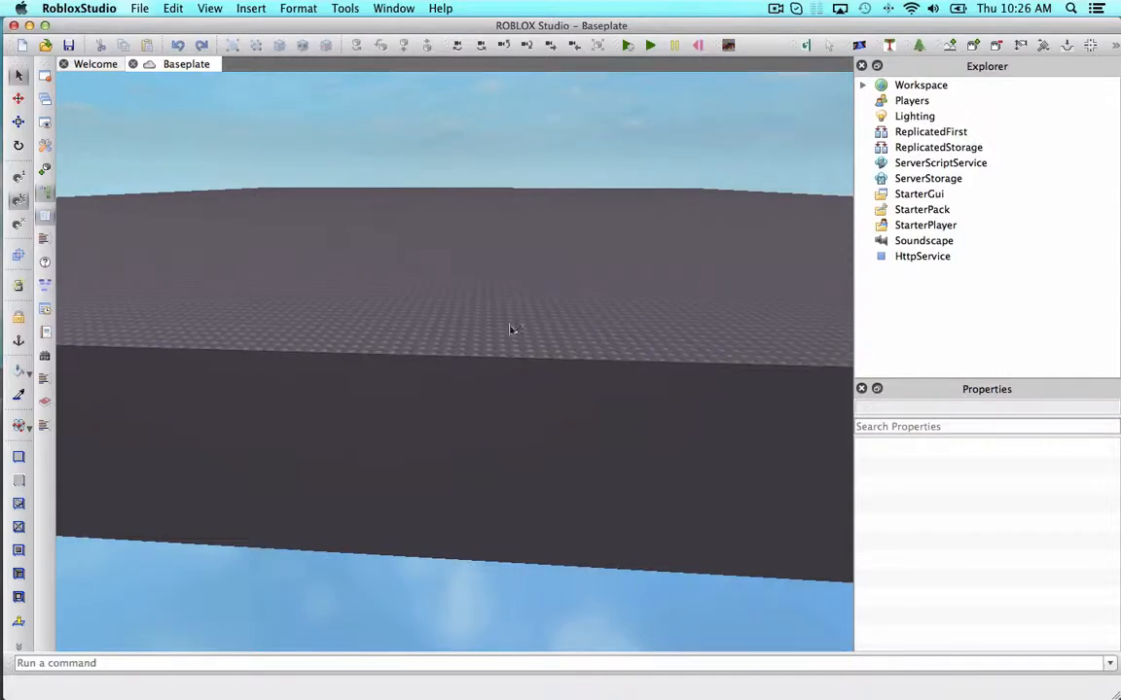
{"action": "right_click_drag", "start_coordinate": [668, 197], "coordinate": [753, 132]}
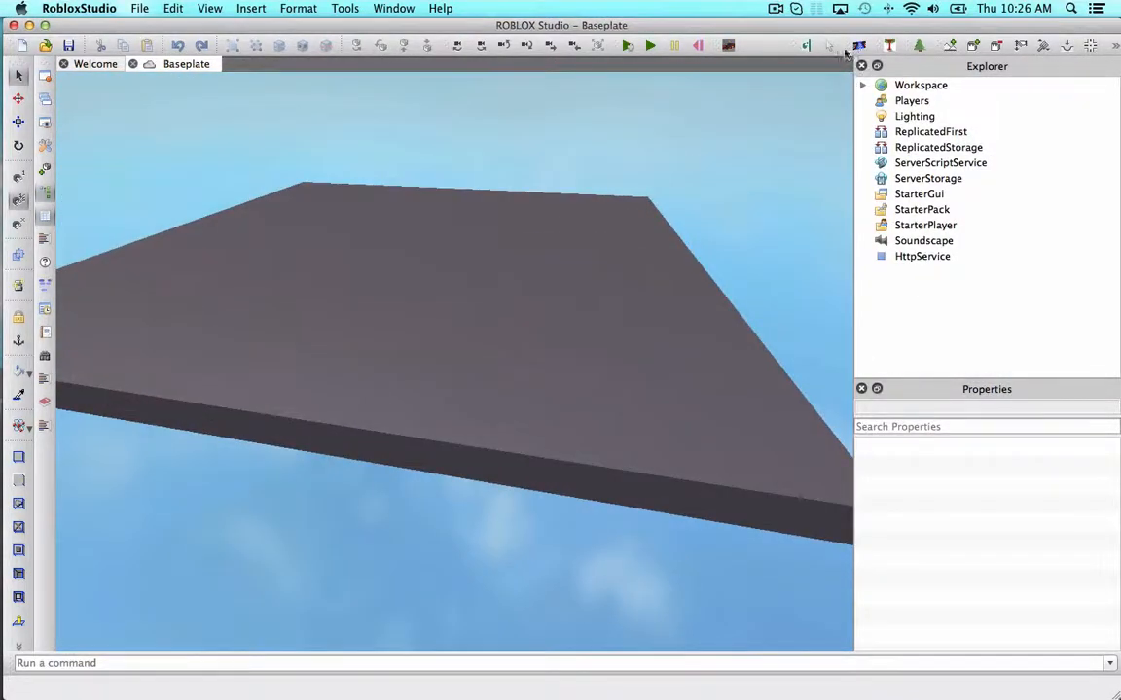
- Reposition the plugin toolbars so that the Terraingle tool is set apart from its neighbours
{"action": "left_click_drag", "start_coordinate": [801, 47], "coordinate": [773, 51]}
{"action": "mouse_move", "coordinate": [852, 51]}
{"action": "left_mouse_down"}
{"action": "mouse_move", "coordinate": [825, 49]}
{"action": "mouse_move", "coordinate": [874, 46]}
{"action": "left_mouse_up"}
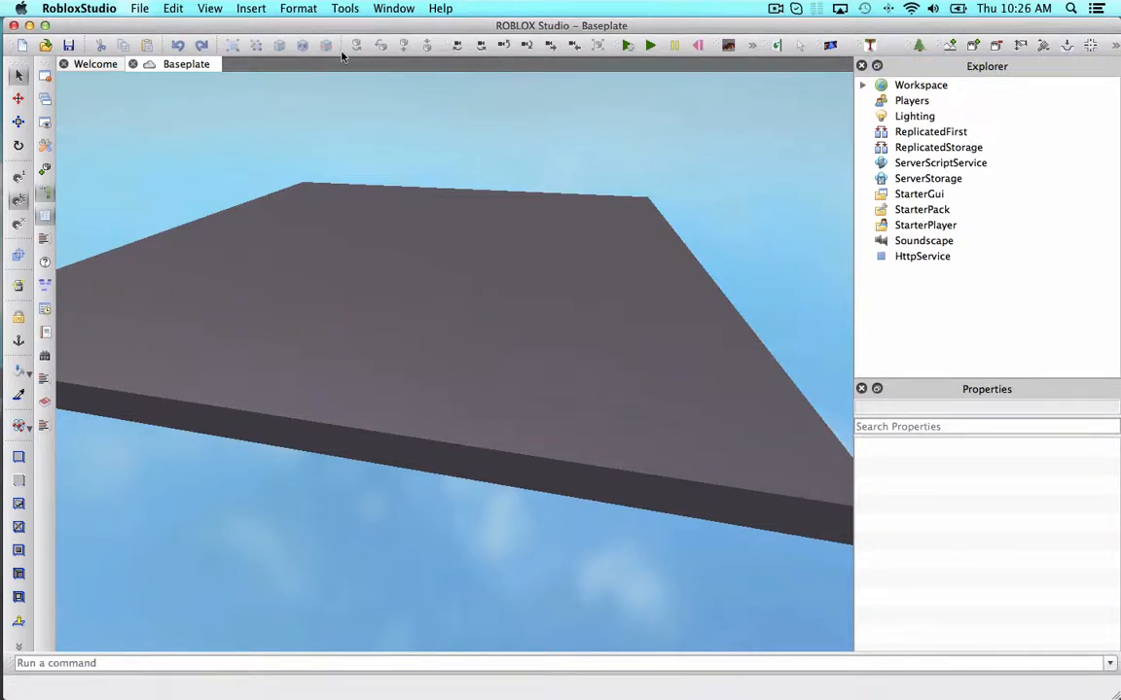
- Choose SystemMenu as the UI Style in the Studio settings
{"action": "left_click", "coordinate": [110, 8]}
{"action": "left_click", "coordinate": [115, 49]}
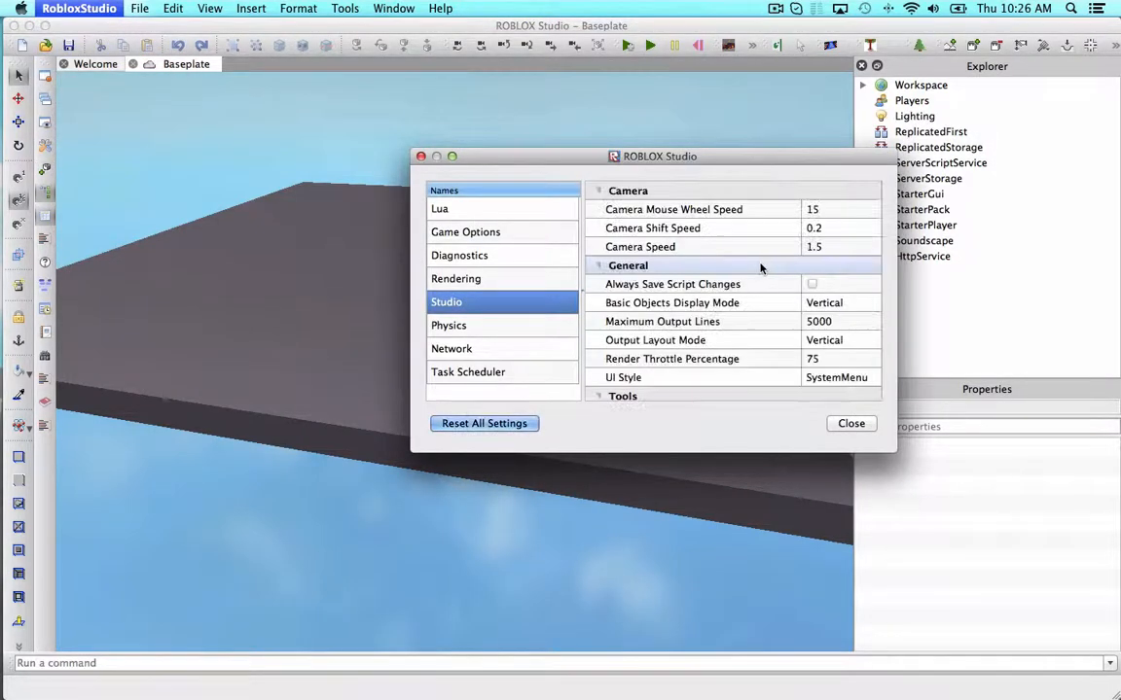
{"action": "scroll", "coordinate": [768, 282], "scroll_direction": "down", "scroll_amount": 2}
{"action": "left_click", "coordinate": [842, 322]}
{"action": "left_click", "coordinate": [838, 325]}
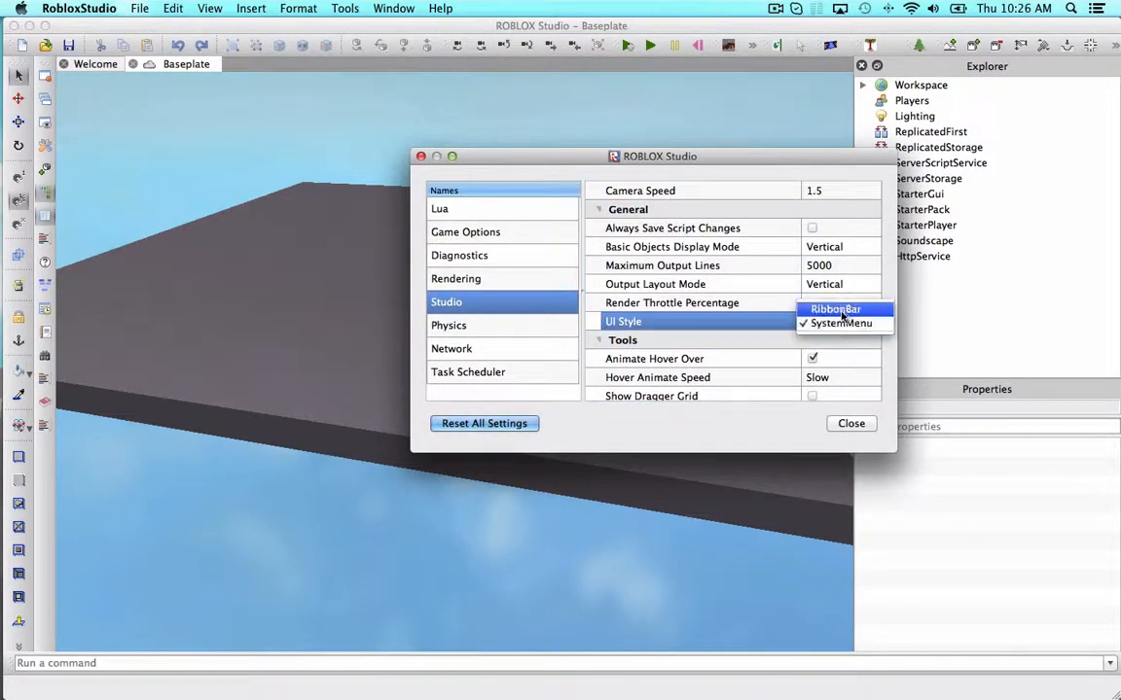
{"action": "left_click", "coordinate": [840, 323]}
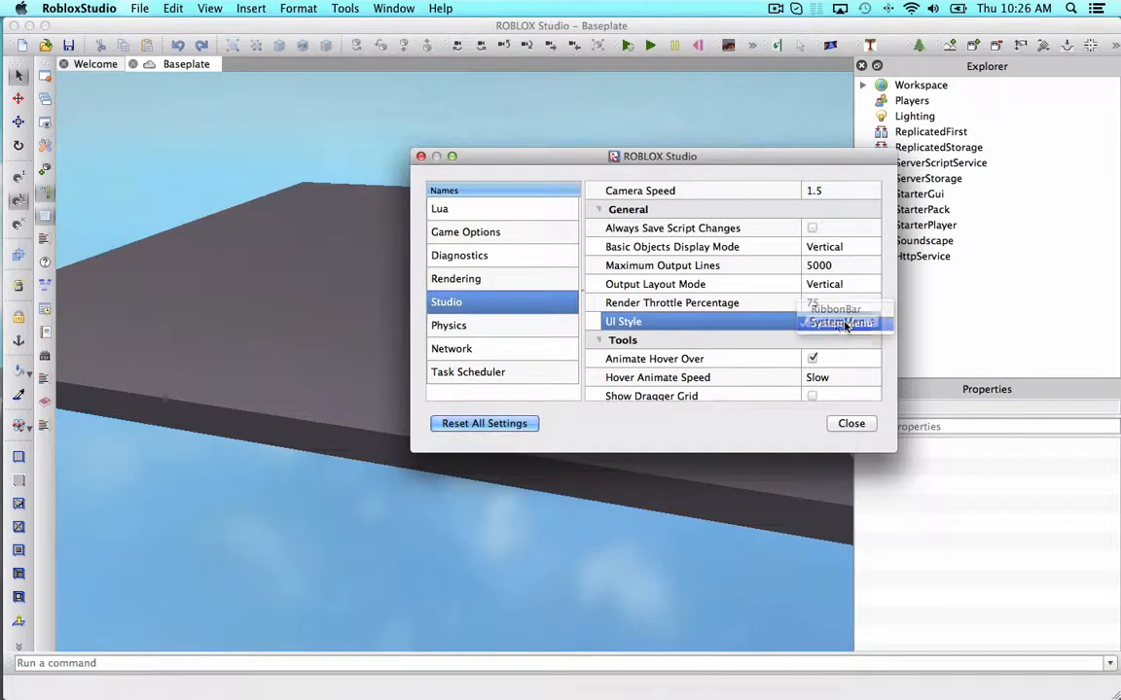
{"action": "left_click", "coordinate": [844, 424]}
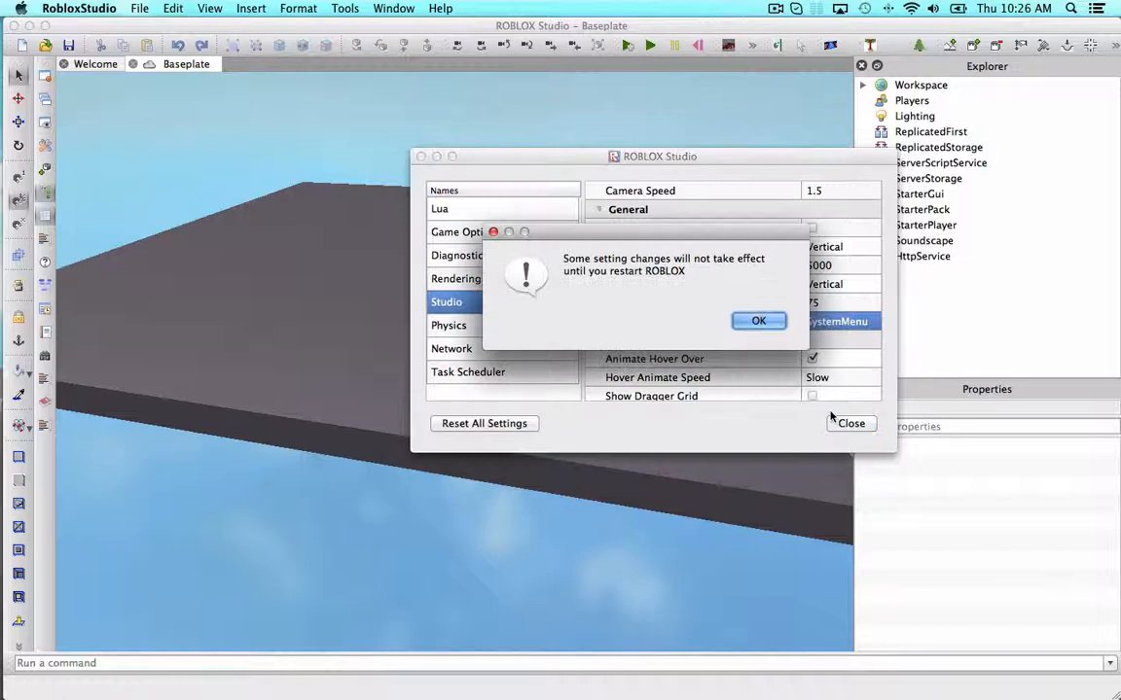
{"action": "left_click", "coordinate": [755, 321]}
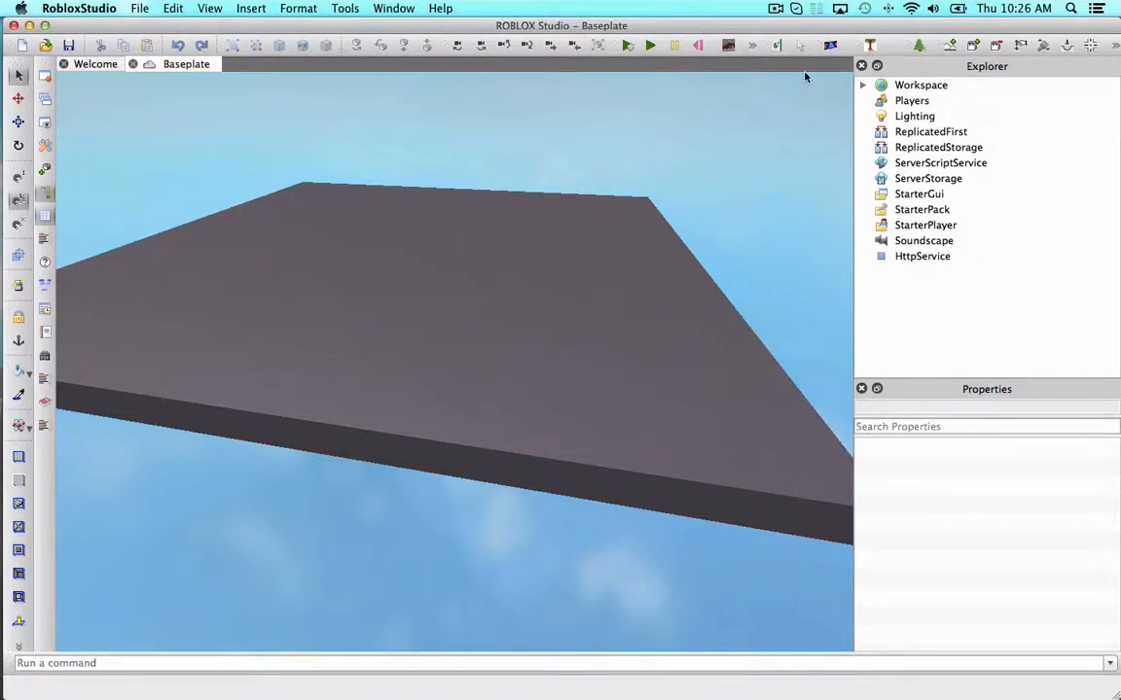
- Generate a Terraingle terrain area with size 1024 by 1024, 26 by 26 divisions and the color Medium green
{"action": "left_click", "coordinate": [862, 85]}
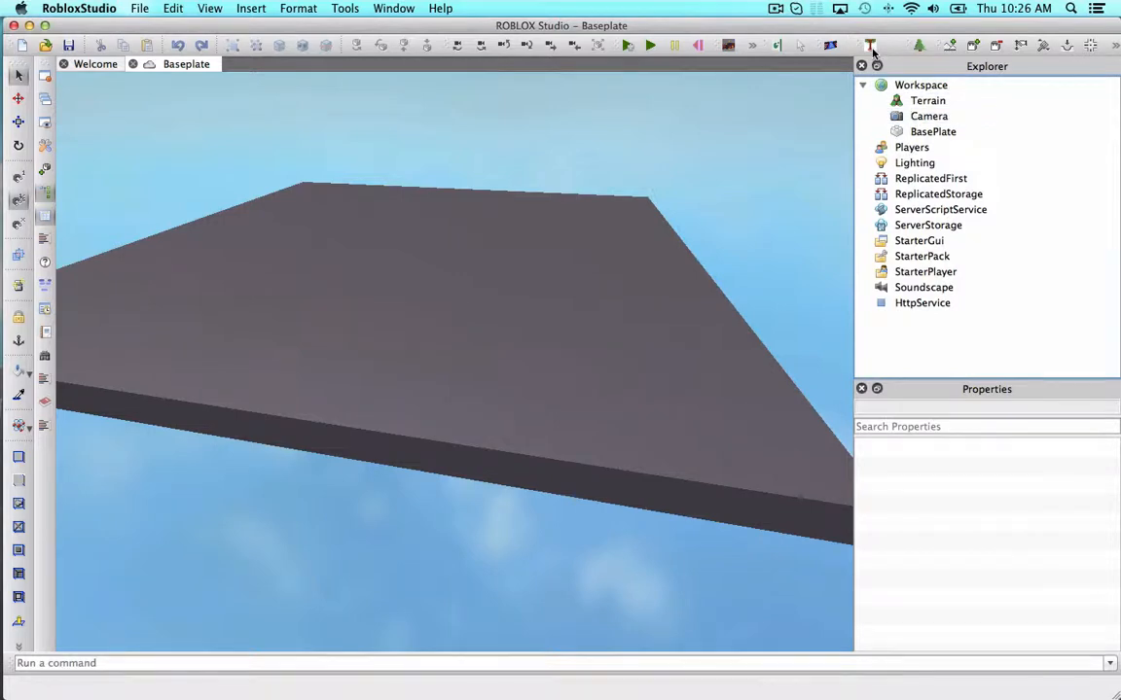
{"action": "left_click", "coordinate": [870, 47]}
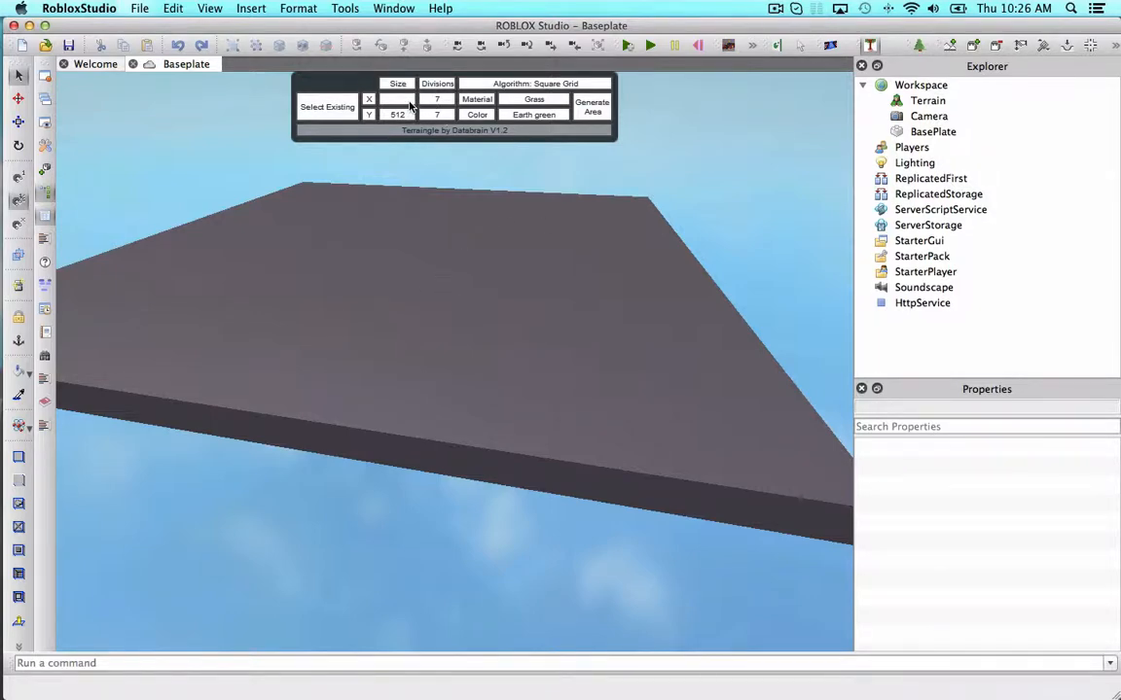
{"action": "type", "text": "4"}
{"action": "left_click", "coordinate": [406, 118]}
{"action": "left_click", "coordinate": [445, 101]}
{"action": "type", "text": "26"}
{"action": "left_click", "coordinate": [543, 116]}
{"action": "type", "text": "Medium green"}
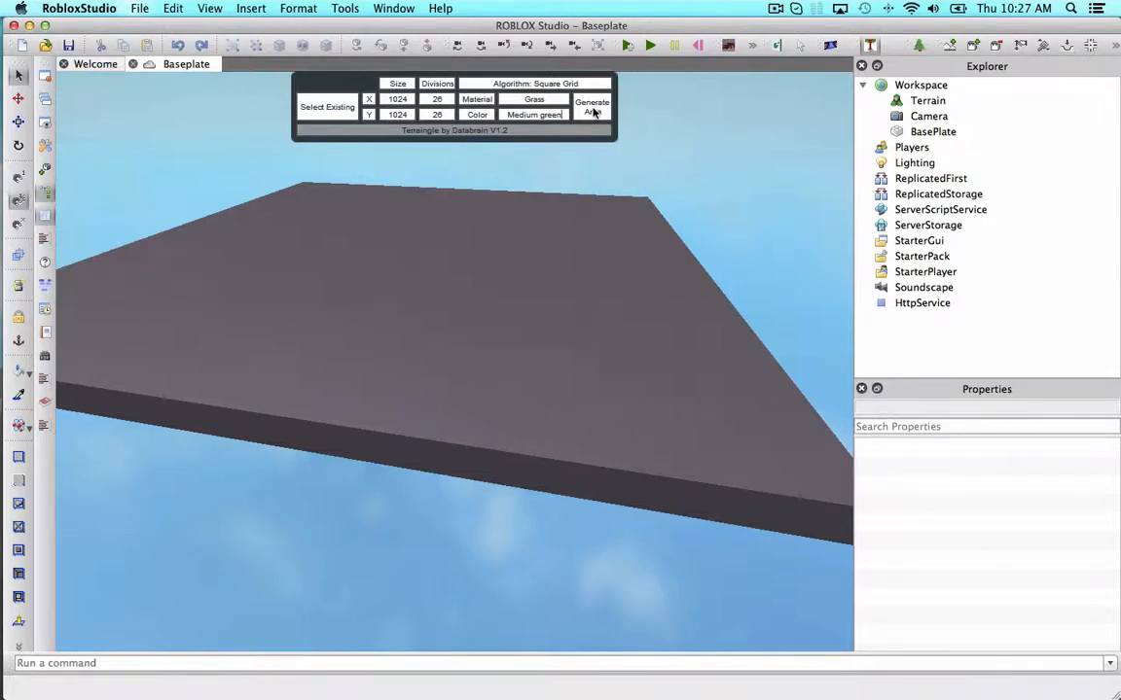
{"action": "left_click", "coordinate": [593, 112]}
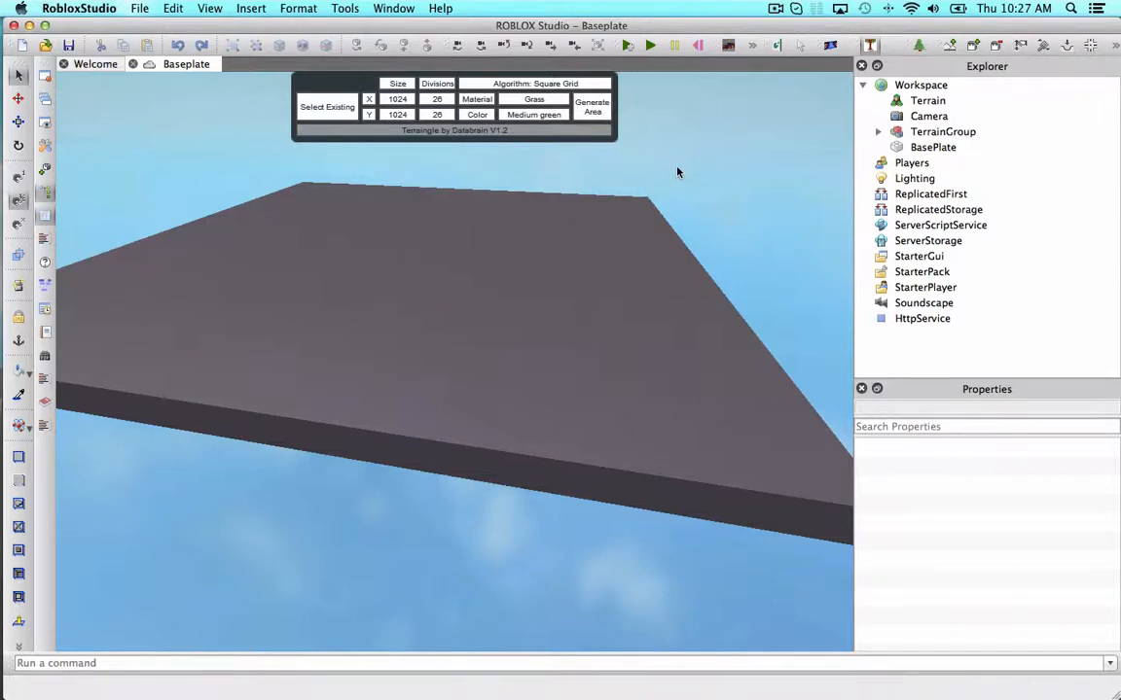
{"action": "right_click_drag", "start_coordinate": [680, 172], "coordinate": [392, 167]}
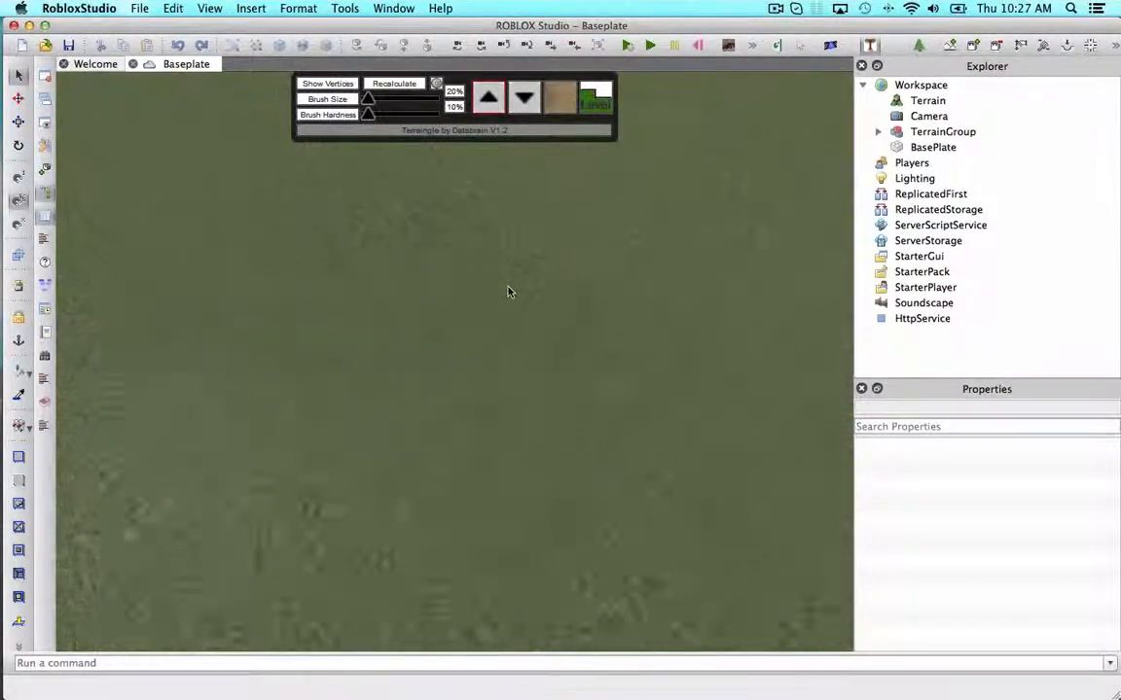
{"action": "right_click_drag", "start_coordinate": [513, 287], "coordinate": [419, 225]}
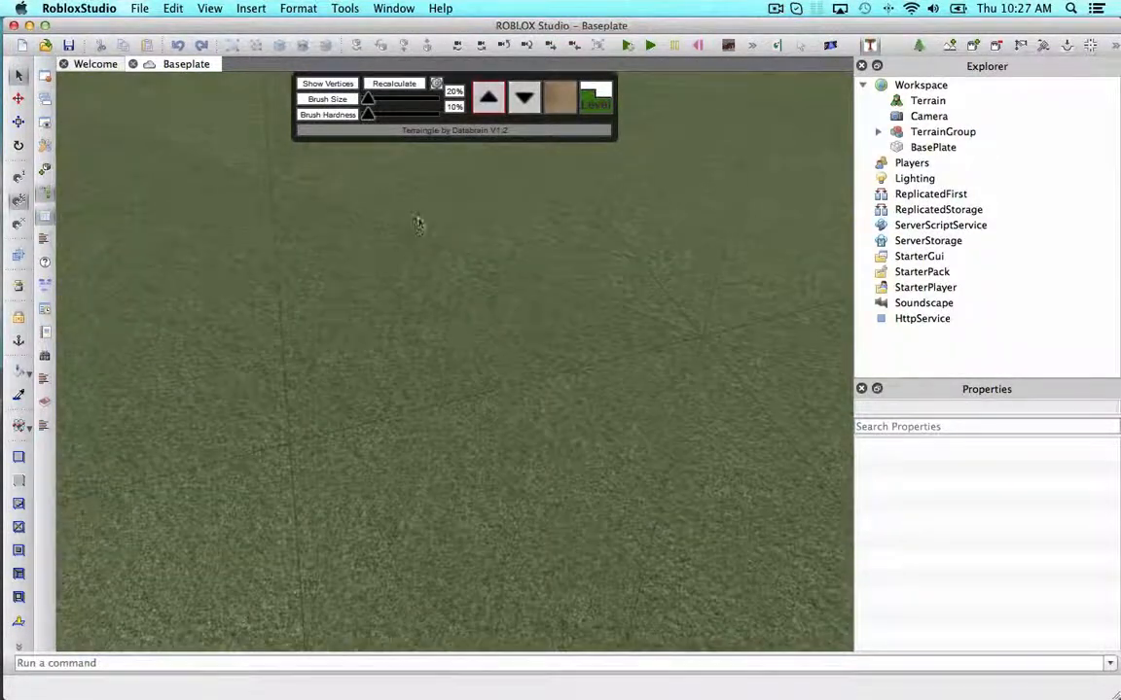
{"action": "left_click", "coordinate": [133, 63]}
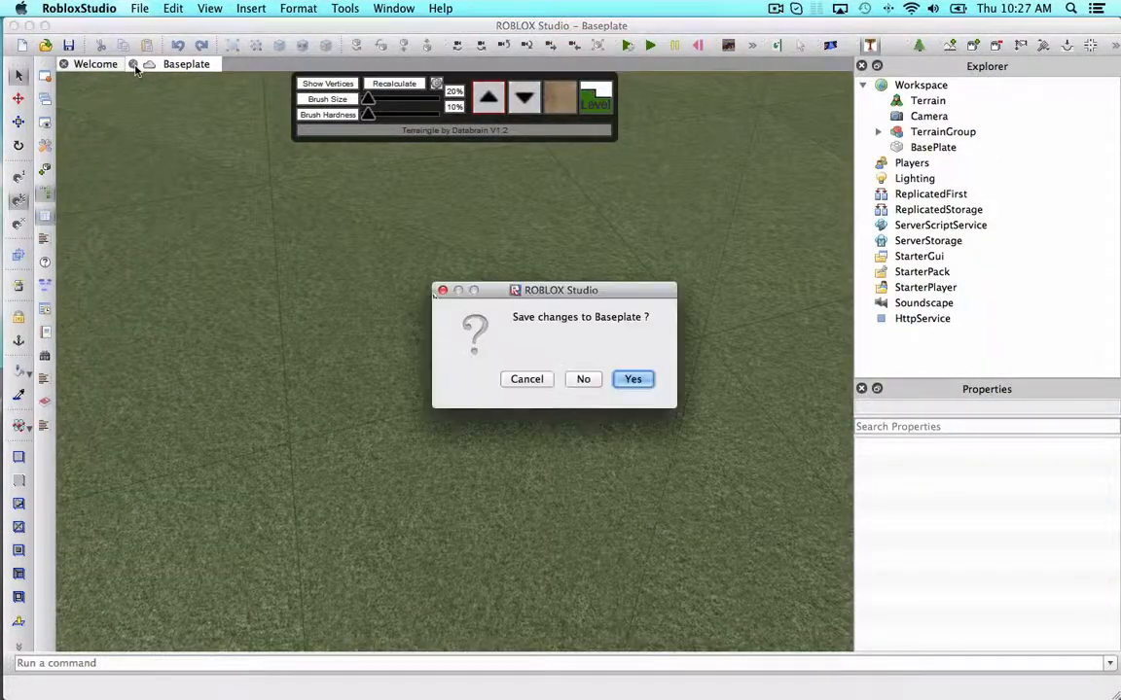
{"action": "left_click", "coordinate": [530, 379]}
{"action": "right_click_drag", "start_coordinate": [485, 245], "coordinate": [484, 246]}
{"action": "right_click_drag", "start_coordinate": [522, 311], "coordinate": [520, 312]}
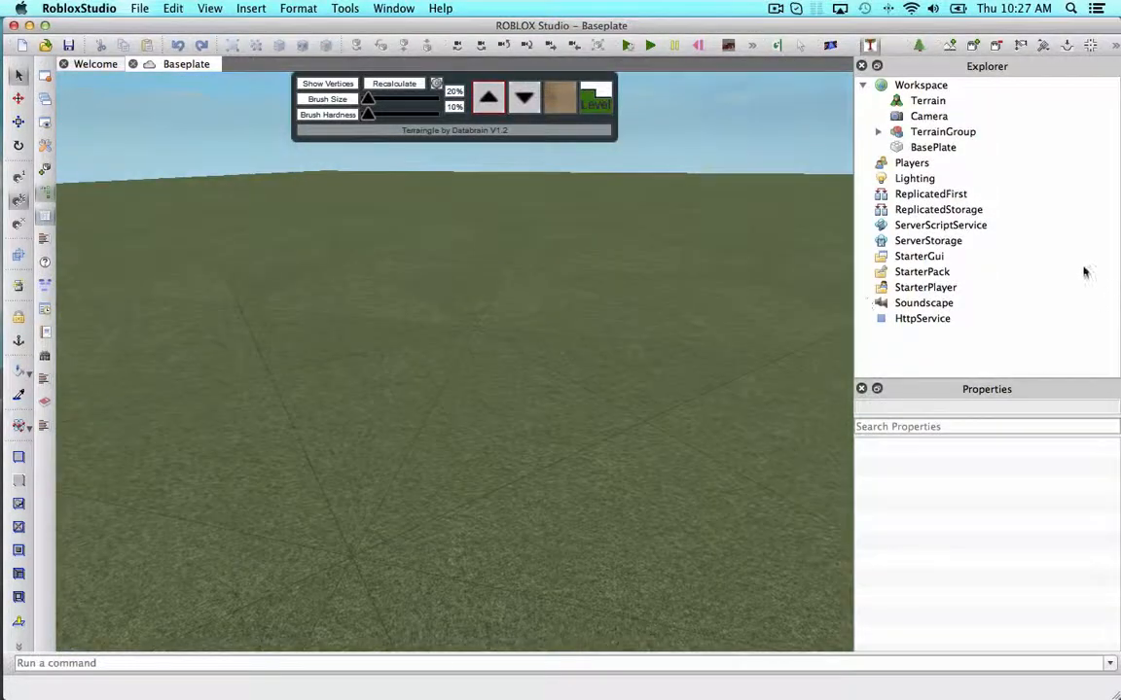
- Turn off the Outlines property of Lighting
{"action": "left_click", "coordinate": [918, 179]}
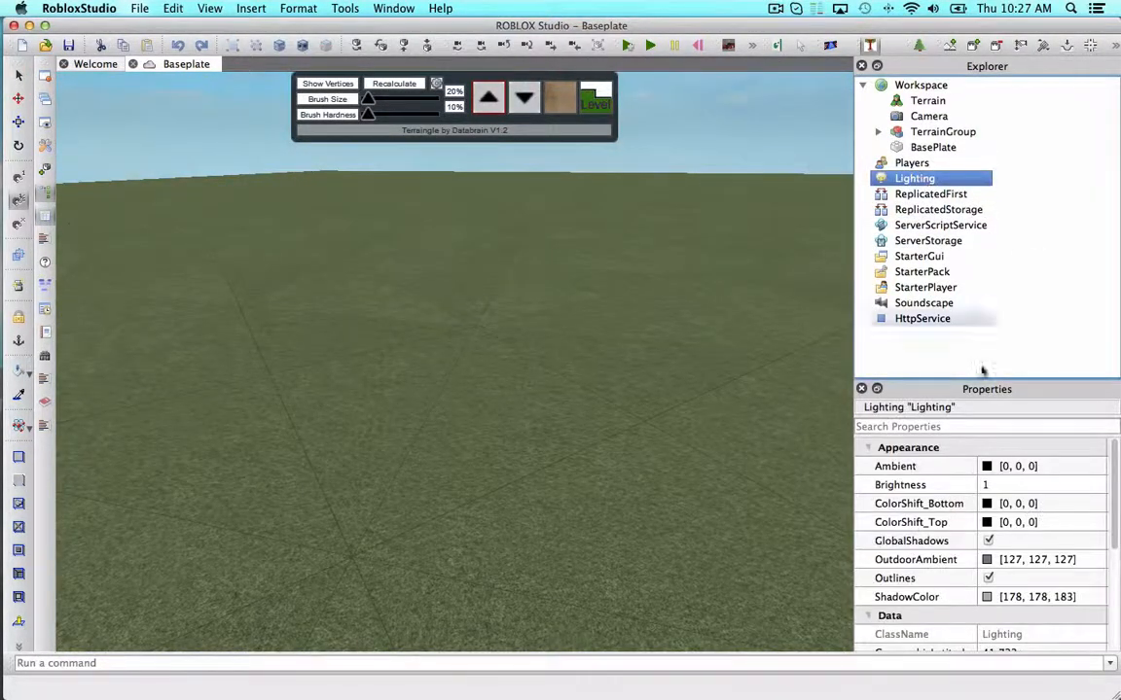
{"action": "left_click", "coordinate": [988, 579]}
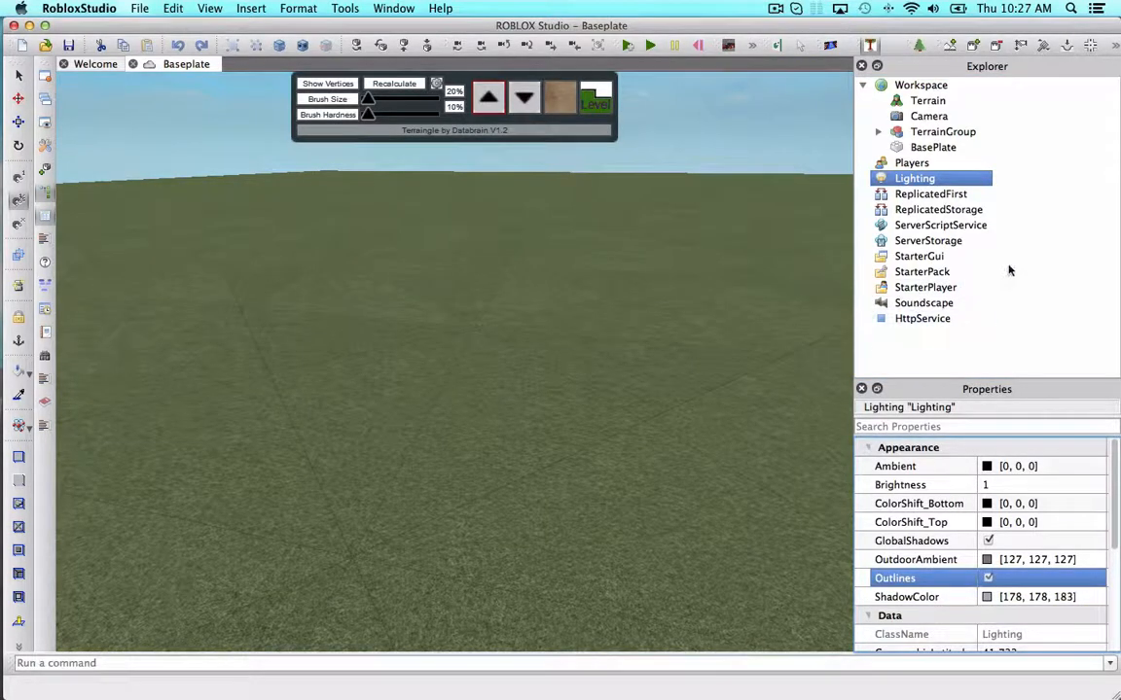
{"action": "left_click", "coordinate": [768, 185]}
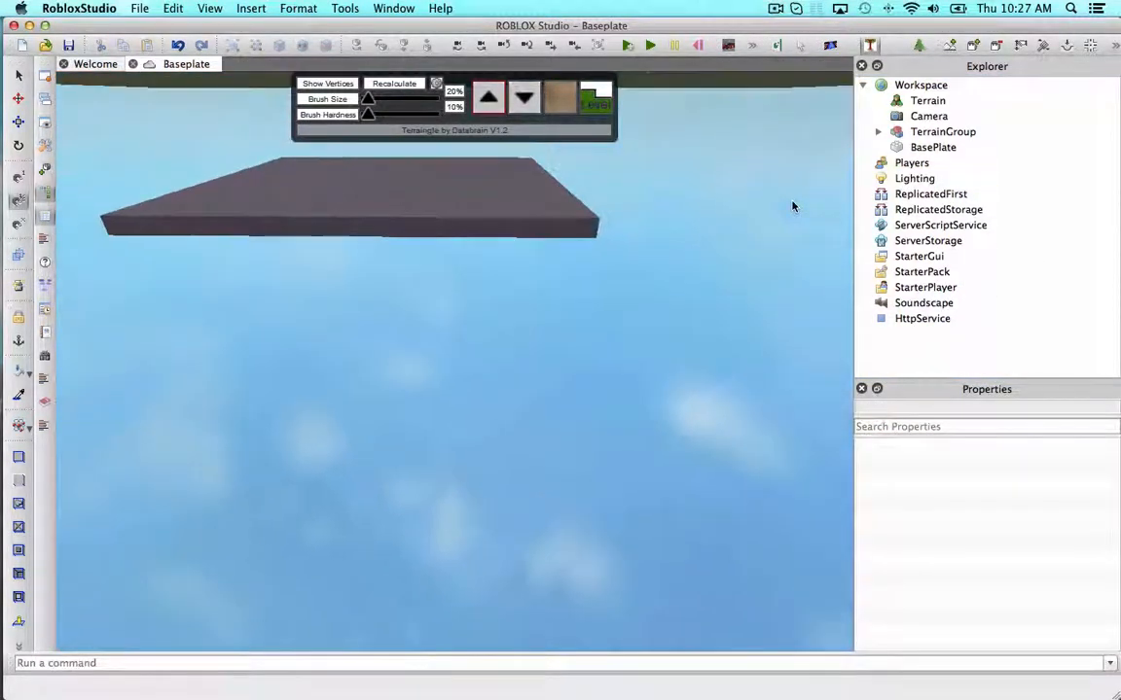
- Delete the BasePlate from the Workspace
{"action": "left_click", "coordinate": [932, 147]}
{"action": "key", "text": "Delete"}
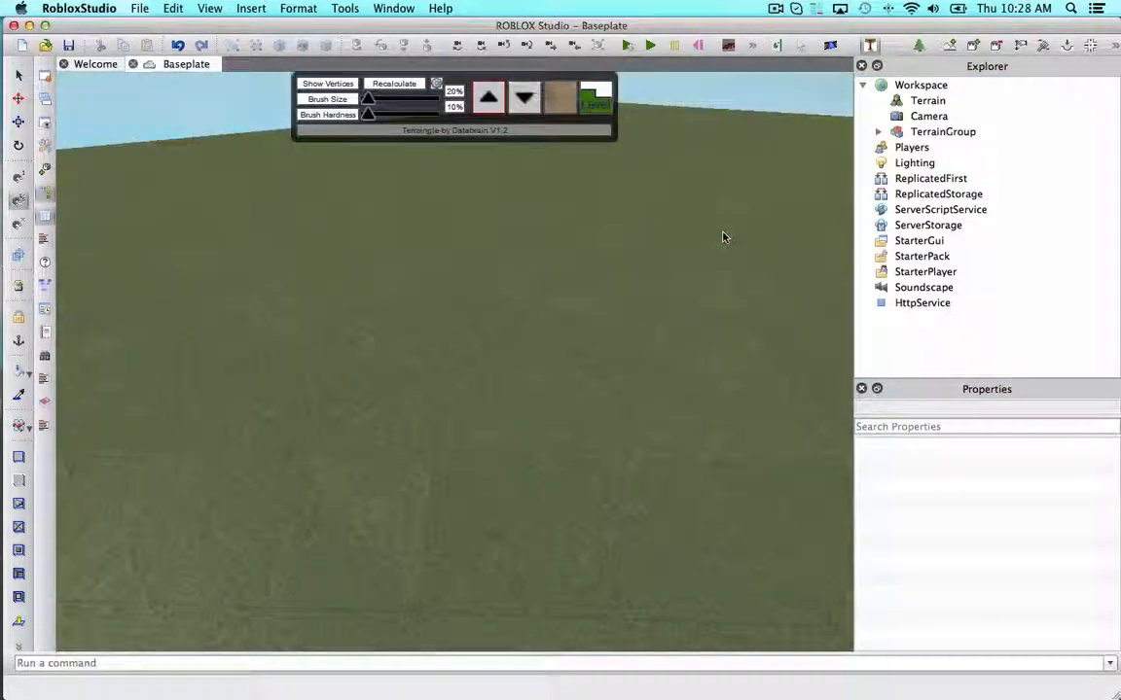
{"action": "right_click_drag", "start_coordinate": [722, 238], "coordinate": [725, 221]}
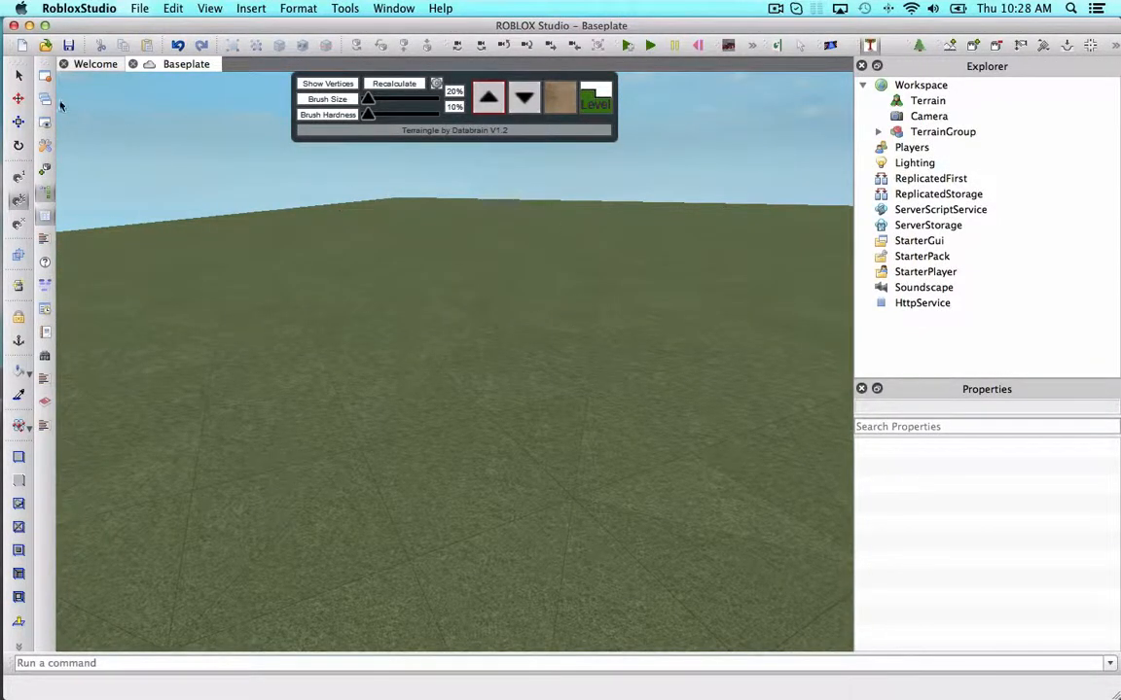
- Examine the surface and edges of the generated terrain from several angles
{"action": "right_click_drag", "start_coordinate": [358, 208], "coordinate": [295, 192]}
{"action": "left_click", "coordinate": [20, 80]}
{"action": "key", "text": "w"}
{"action": "right_click_drag", "start_coordinate": [386, 398], "coordinate": [386, 398]}
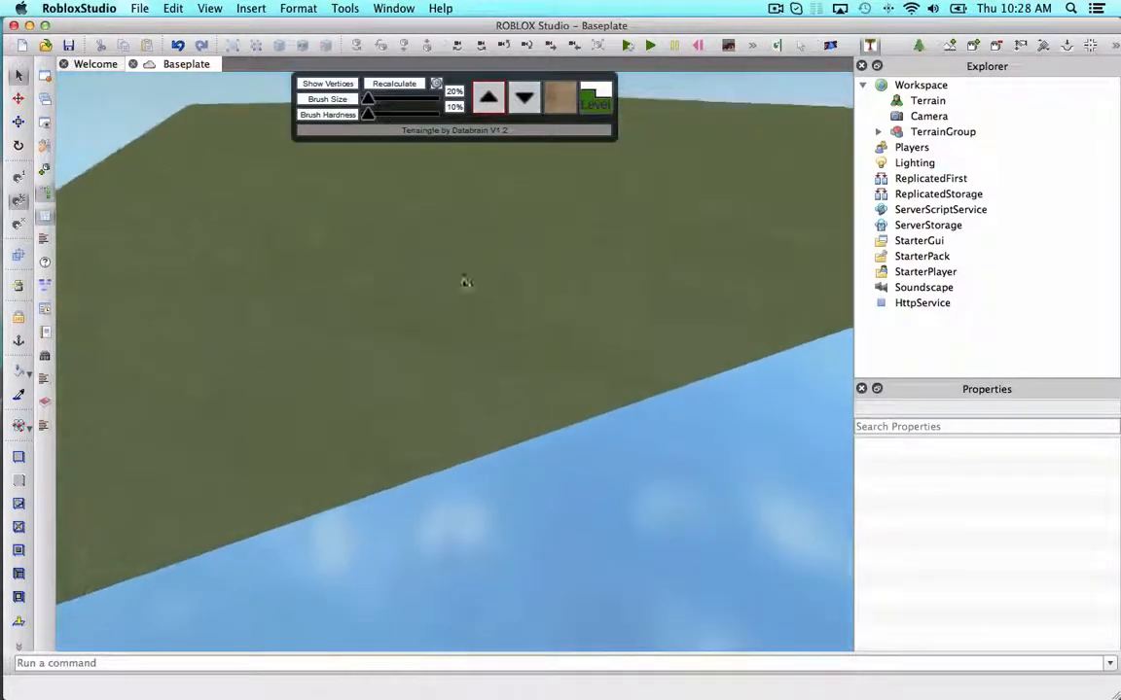
{"action": "key", "text": "a"}
{"action": "right_click_drag", "start_coordinate": [543, 269], "coordinate": [543, 269]}
{"action": "right_click_drag", "start_coordinate": [616, 275], "coordinate": [616, 276]}
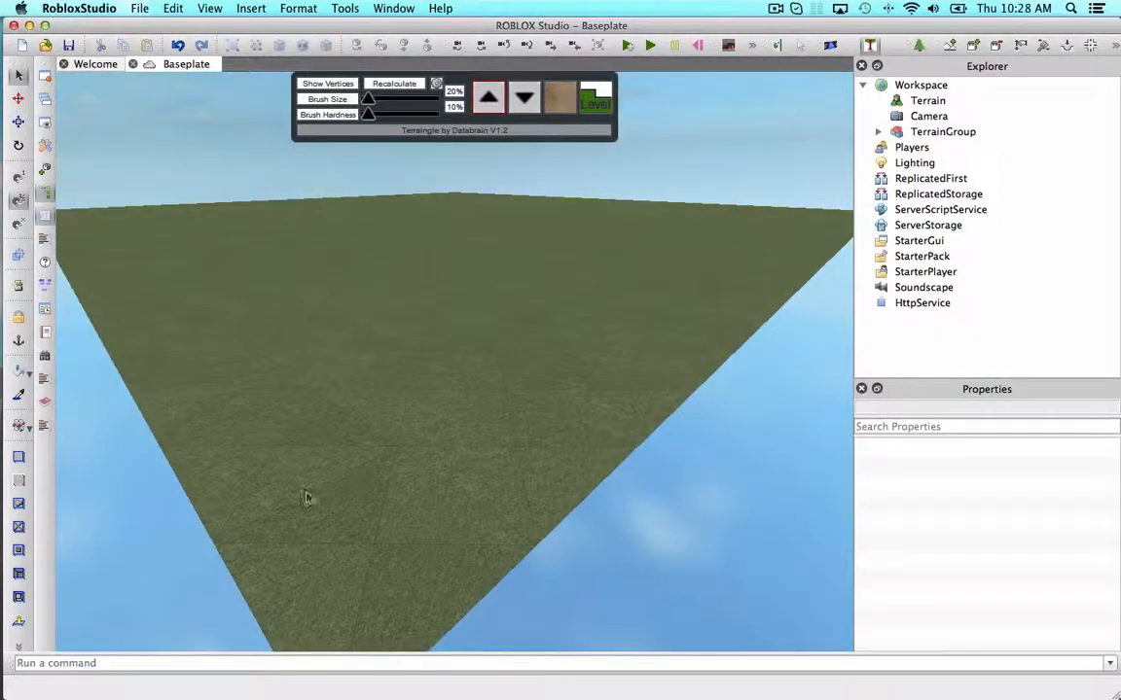
{"action": "right_click_drag", "start_coordinate": [496, 338], "coordinate": [442, 315]}
{"action": "key", "text": "d"}
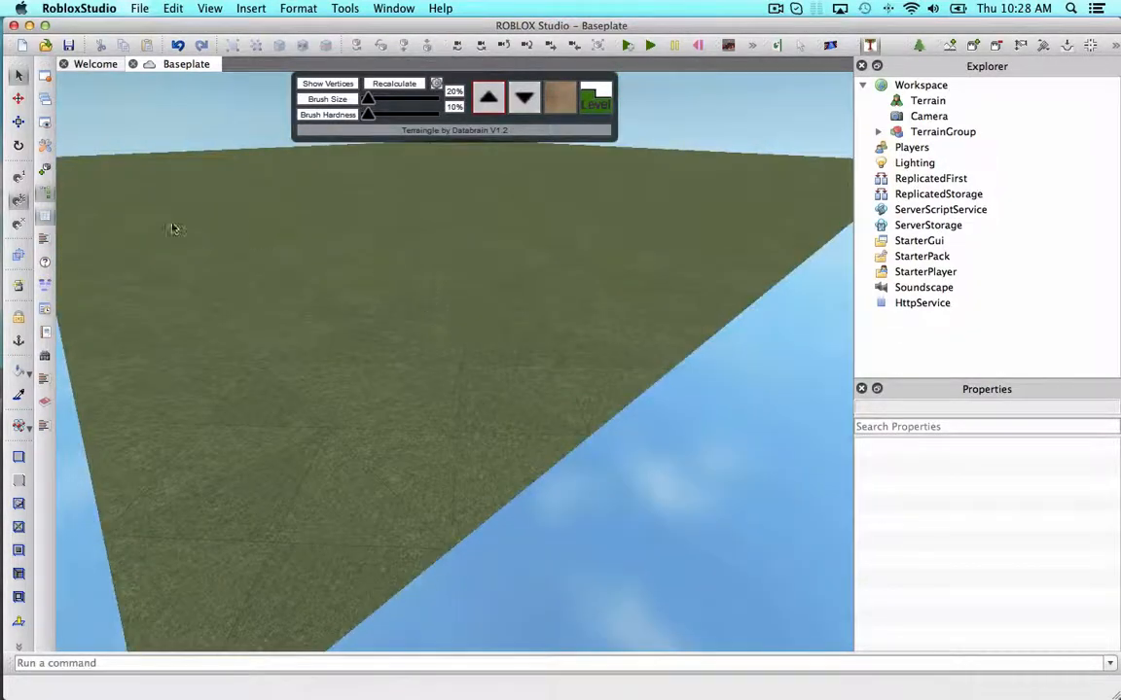
- Show the Basic Objects list and rearrange the toolbars, docking the long one after the tree icon vertically and spacing out the plugin toolbars
{"action": "left_click", "coordinate": [45, 166]}
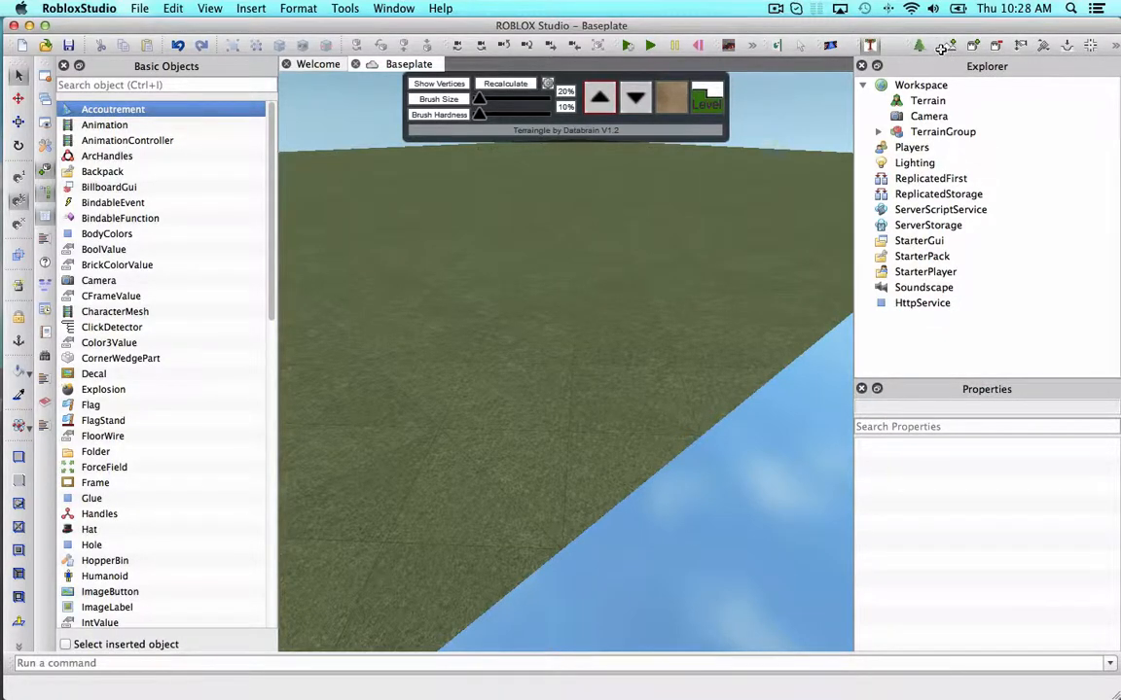
{"action": "left_click_drag", "start_coordinate": [940, 49], "coordinate": [46, 467]}
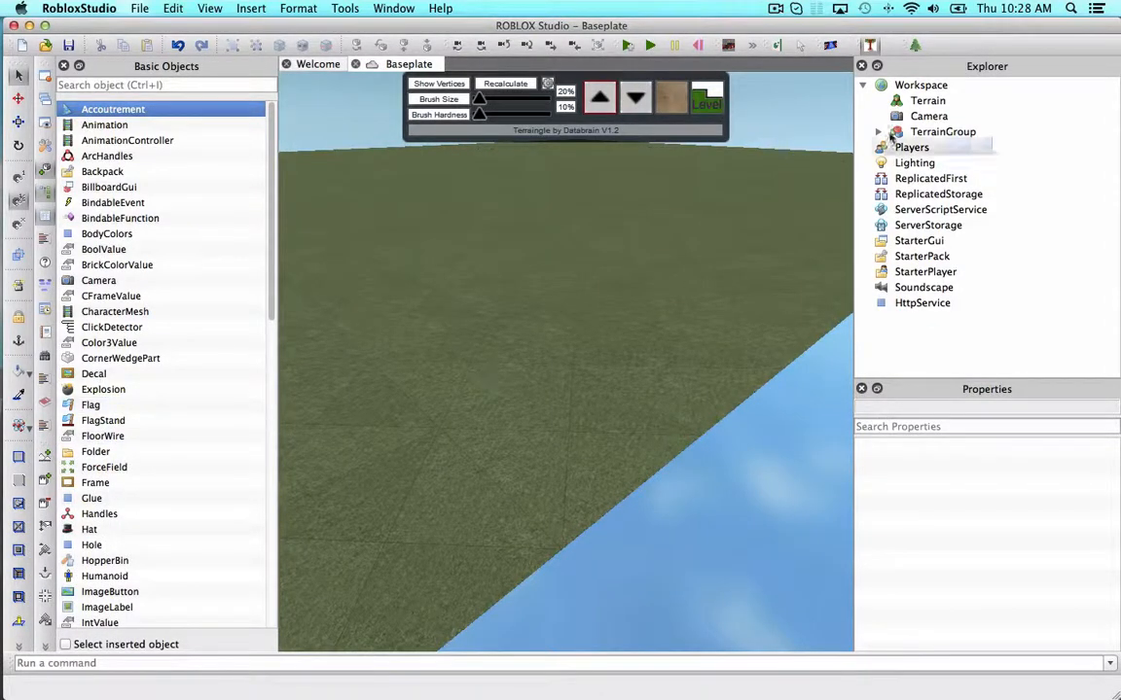
{"action": "left_click_drag", "start_coordinate": [905, 46], "coordinate": [940, 45]}
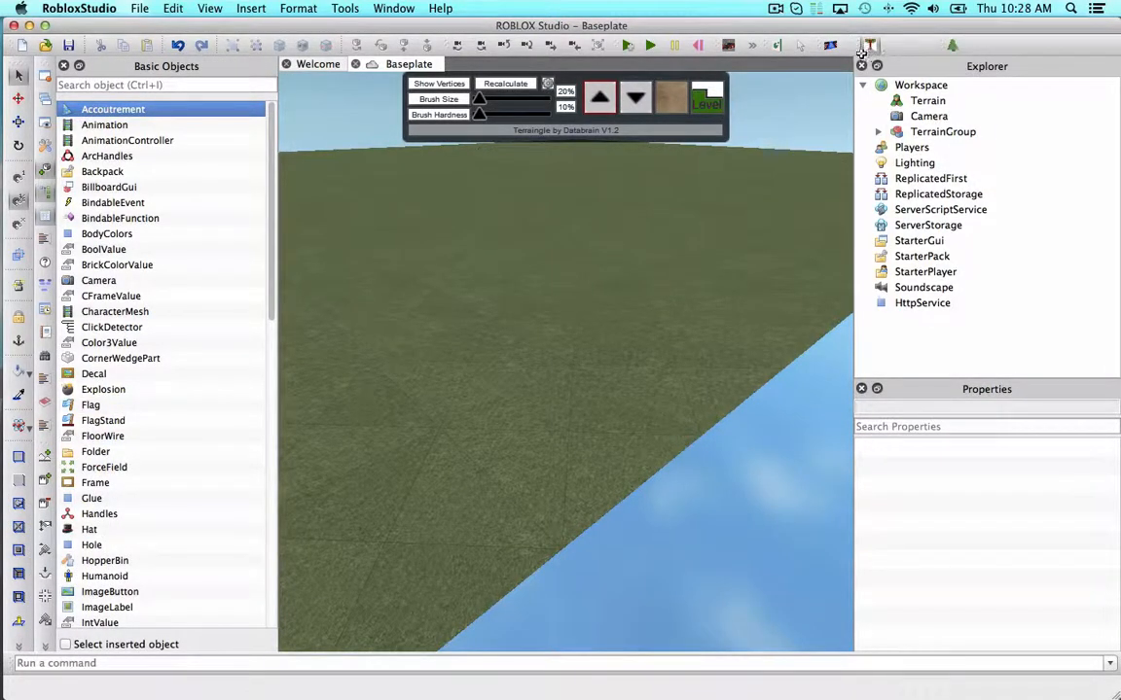
{"action": "left_click_drag", "start_coordinate": [858, 46], "coordinate": [894, 47]}
{"action": "left_click_drag", "start_coordinate": [824, 45], "coordinate": [848, 45]}
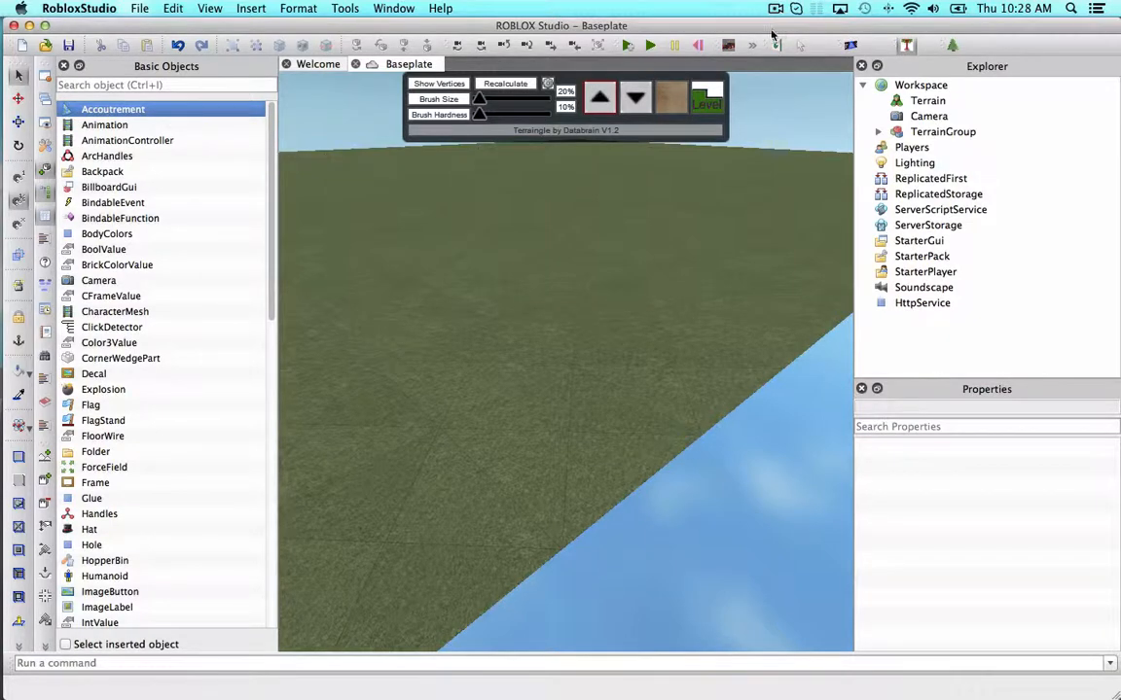
{"action": "left_click_drag", "start_coordinate": [769, 45], "coordinate": [786, 45]}
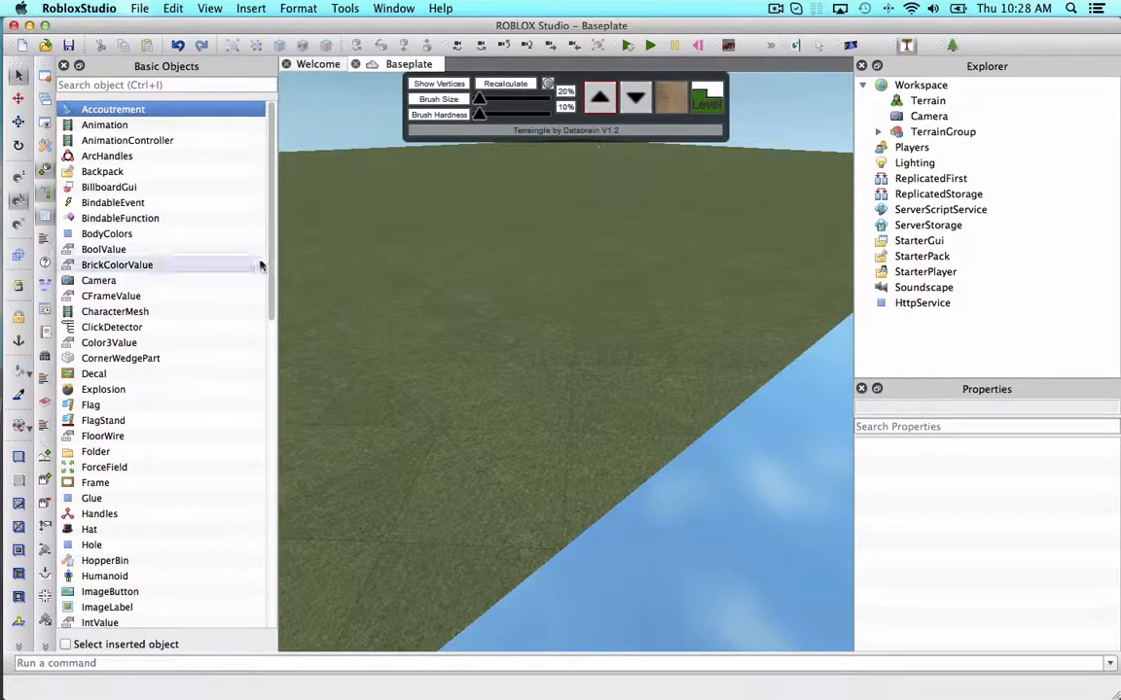
- Insert a Part from the Basic Objects list into the Workspace
{"action": "scroll", "coordinate": [132, 529], "scroll_direction": "down", "scroll_amount": 3}
{"action": "scroll", "coordinate": [133, 529], "scroll_direction": "down", "scroll_amount": 5}
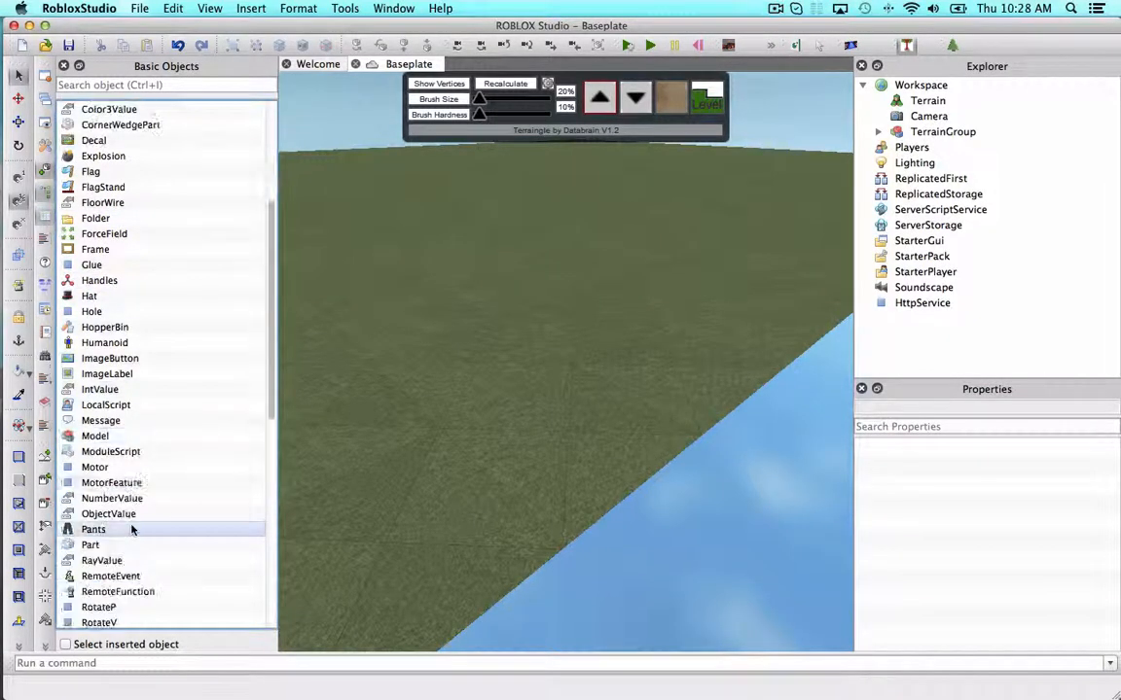
{"action": "left_click", "coordinate": [131, 498]}
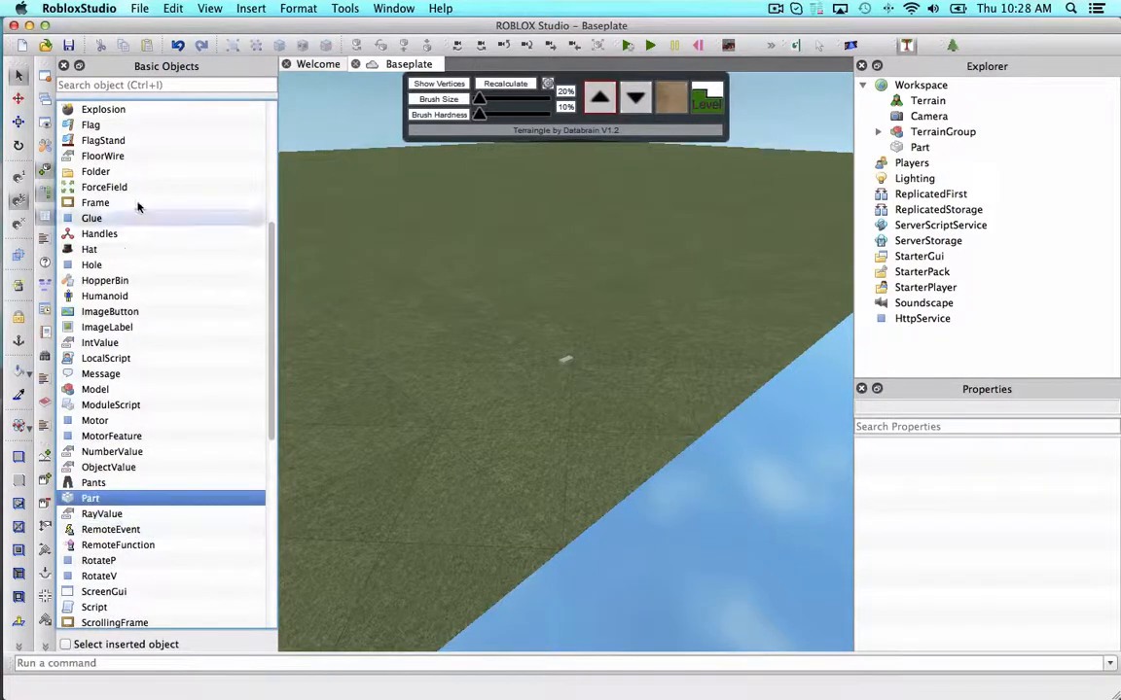
- Close the Basic Objects list and set the new part's material to Slate
{"action": "left_click", "coordinate": [63, 66]}
{"action": "scroll", "coordinate": [556, 306], "scroll_direction": "up", "scroll_amount": 3}
{"action": "scroll", "coordinate": [576, 332], "scroll_direction": "up", "scroll_amount": 6}
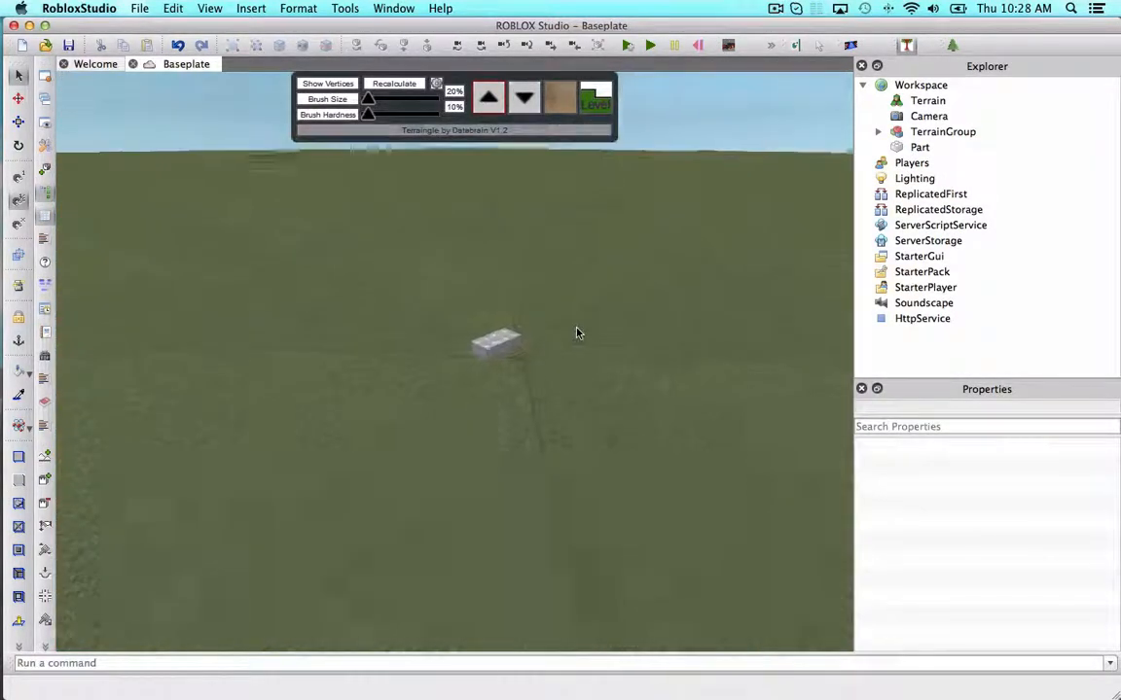
{"action": "left_click", "coordinate": [549, 333]}
{"action": "right_click_drag", "start_coordinate": [548, 333], "coordinate": [650, 353]}
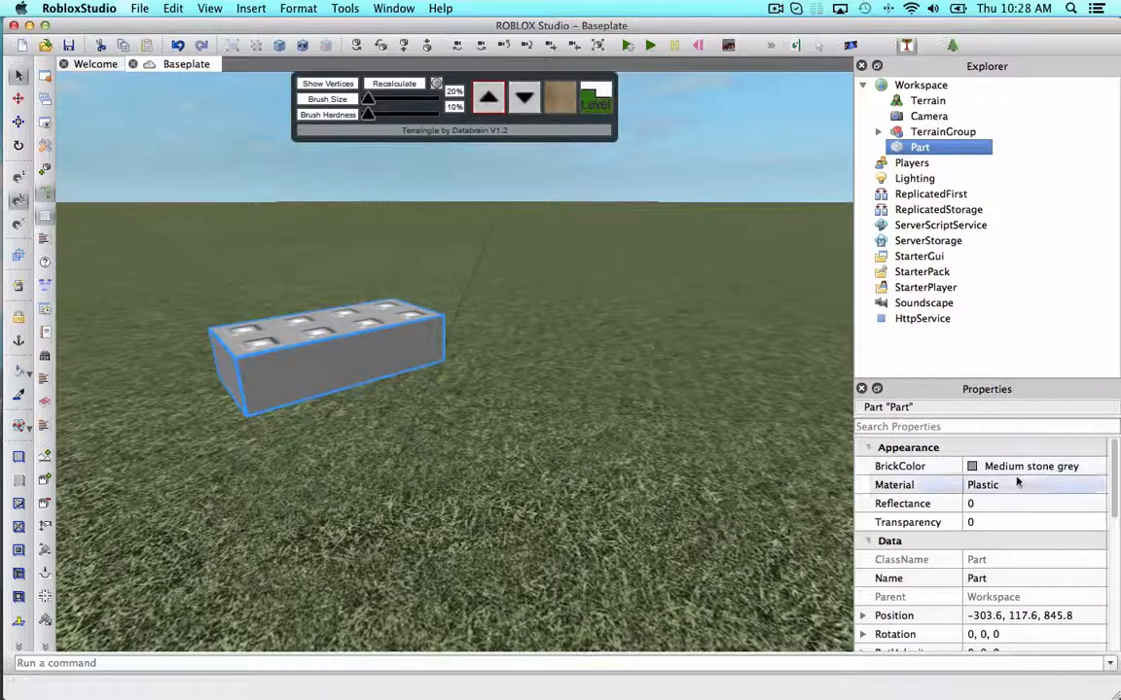
{"action": "left_click", "coordinate": [973, 467]}
{"action": "left_click", "coordinate": [977, 490]}
{"action": "left_click", "coordinate": [980, 486]}
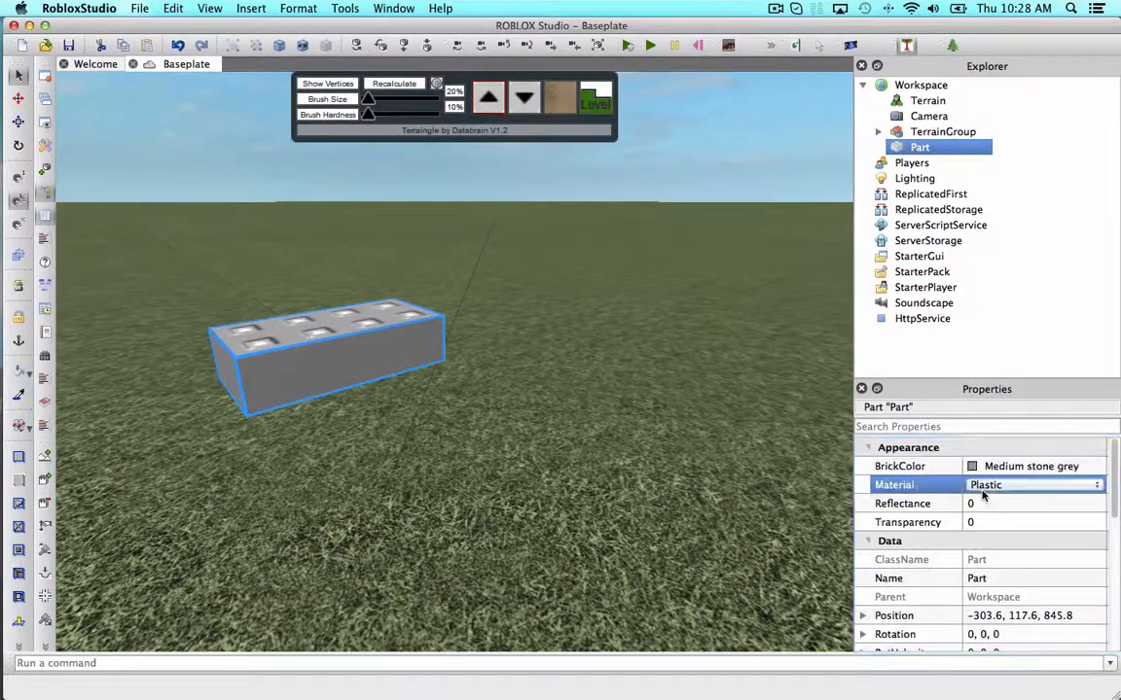
{"action": "left_click", "coordinate": [982, 487]}
{"action": "left_click", "coordinate": [986, 515]}
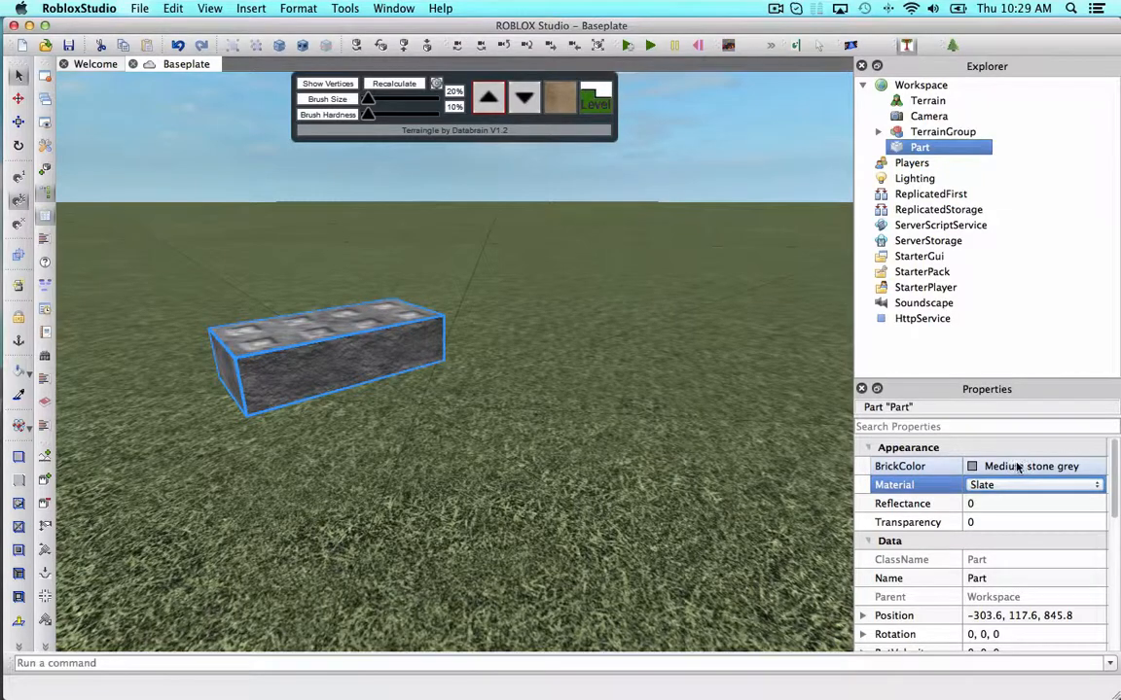
- Turn on the Anchored property for the slate part
{"action": "left_click", "coordinate": [974, 468]}
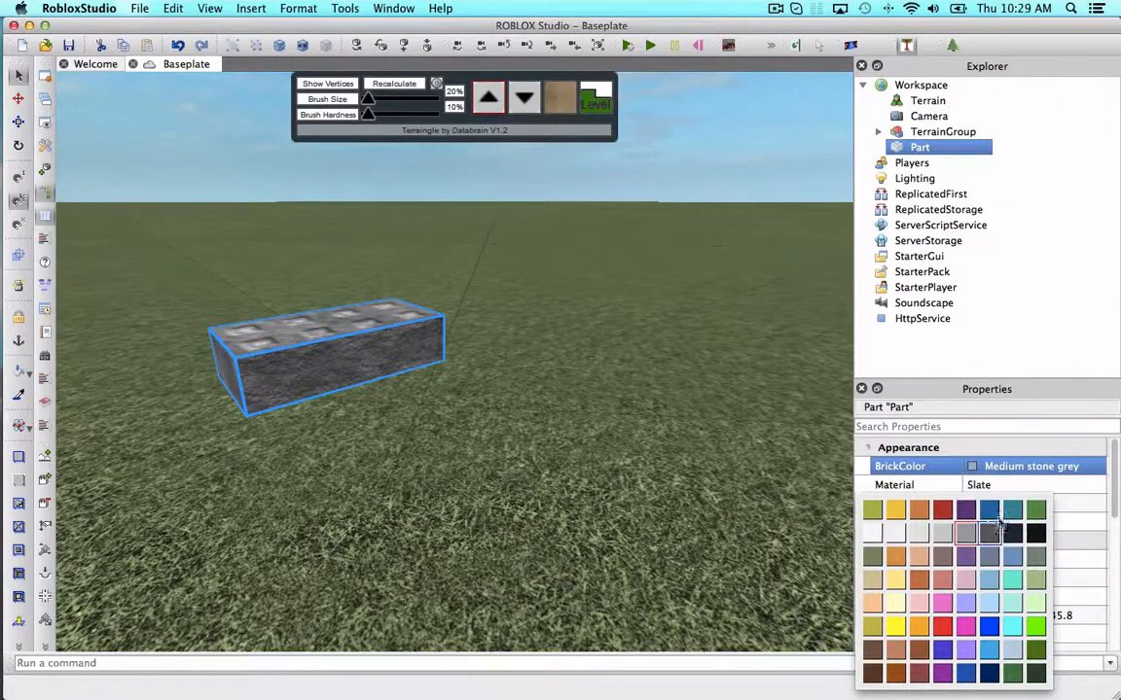
{"action": "left_click", "coordinate": [1018, 481]}
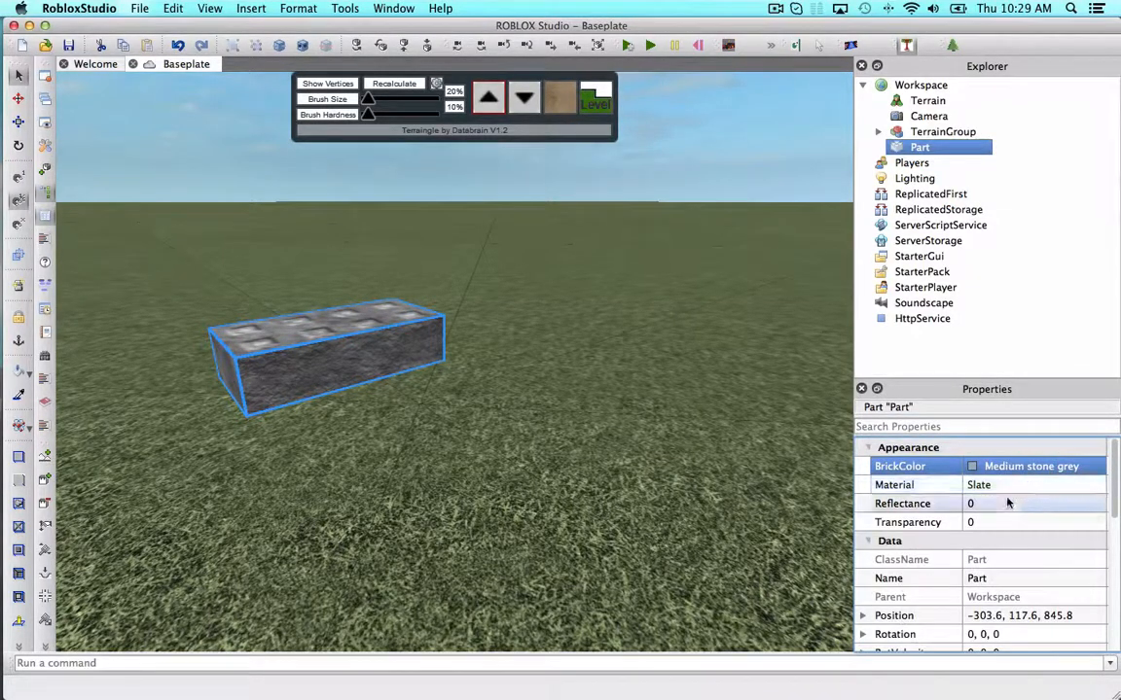
{"action": "scroll", "coordinate": [983, 511], "scroll_direction": "down", "scroll_amount": 5}
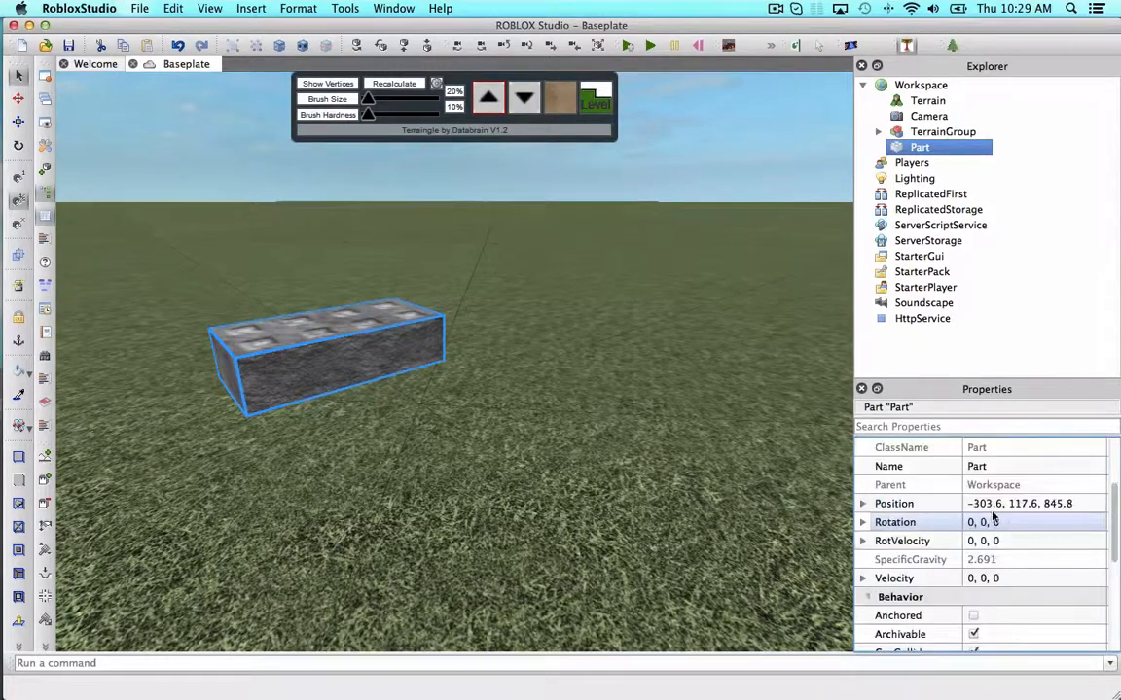
{"action": "left_click", "coordinate": [973, 560]}
- Set the slate part's top surface to Smooth
{"action": "scroll", "coordinate": [1005, 564], "scroll_direction": "down", "scroll_amount": 4}
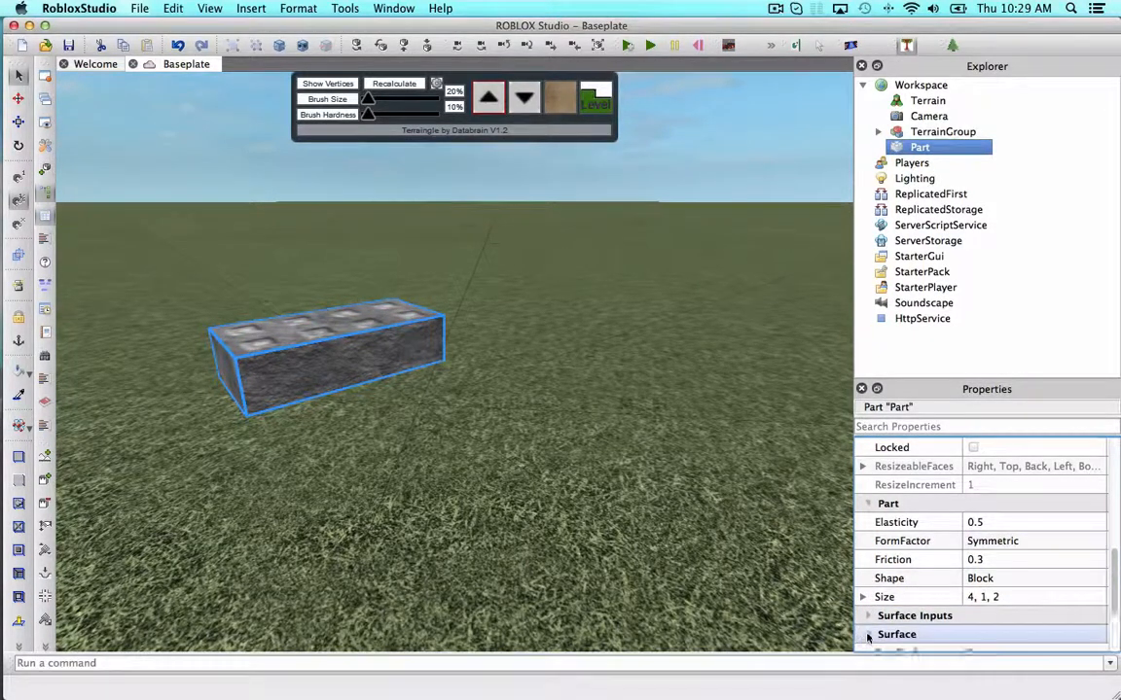
{"action": "scroll", "coordinate": [914, 625], "scroll_direction": "down", "scroll_amount": 5}
{"action": "left_click", "coordinate": [986, 561]}
{"action": "scroll", "coordinate": [986, 561], "scroll_direction": "up", "scroll_amount": 4}
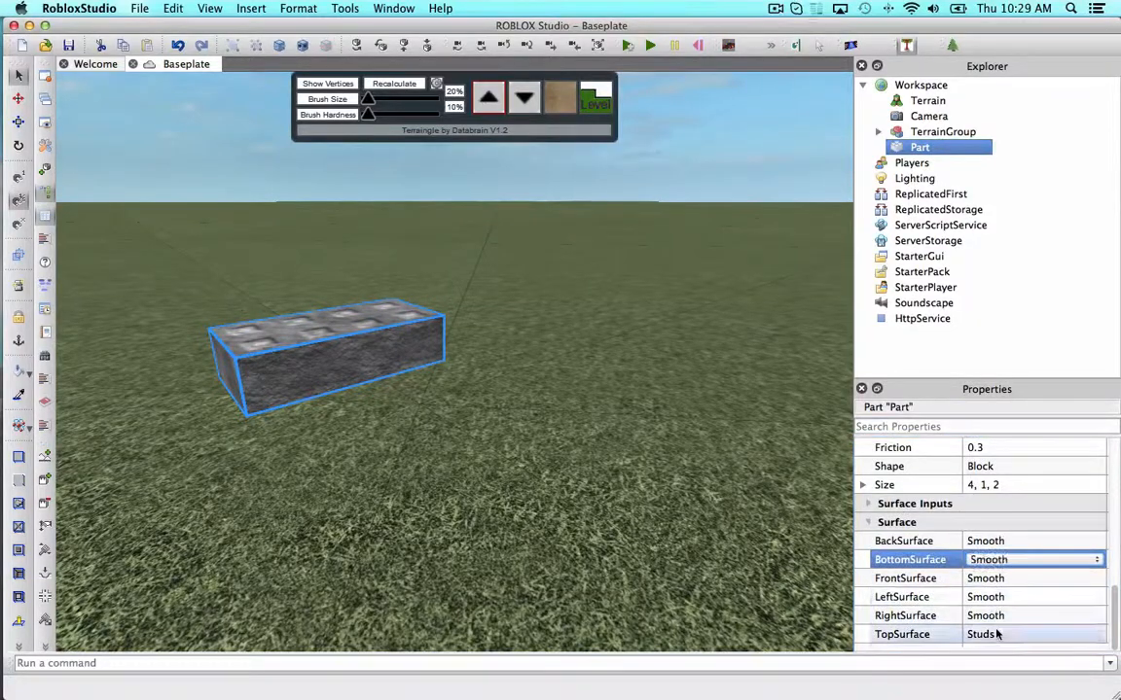
{"action": "left_click", "coordinate": [996, 634]}
{"action": "scroll", "coordinate": [996, 634], "scroll_direction": "up", "scroll_amount": 3}
- Move the slate part freely across the grass terrain, closer to the terrain's edge
{"action": "left_click", "coordinate": [618, 401]}
{"action": "scroll", "coordinate": [618, 401], "scroll_direction": "down", "scroll_amount": 5}
{"action": "right_click_drag", "start_coordinate": [618, 401], "coordinate": [655, 372]}
{"action": "scroll", "coordinate": [618, 400], "scroll_direction": "up", "scroll_amount": 5}
{"action": "scroll", "coordinate": [618, 401], "scroll_direction": "up", "scroll_amount": 3}
{"action": "scroll", "coordinate": [613, 400], "scroll_direction": "down", "scroll_amount": 5}
{"action": "scroll", "coordinate": [656, 372], "scroll_direction": "down", "scroll_amount": 5}
{"action": "left_click_drag", "start_coordinate": [626, 329], "coordinate": [485, 389]}
{"action": "scroll", "coordinate": [489, 389], "scroll_direction": "up", "scroll_amount": 3}
{"action": "left_click", "coordinate": [643, 378]}
{"action": "right_click_drag", "start_coordinate": [656, 370], "coordinate": [656, 370]}
{"action": "scroll", "coordinate": [655, 370], "scroll_direction": "up", "scroll_amount": 4}
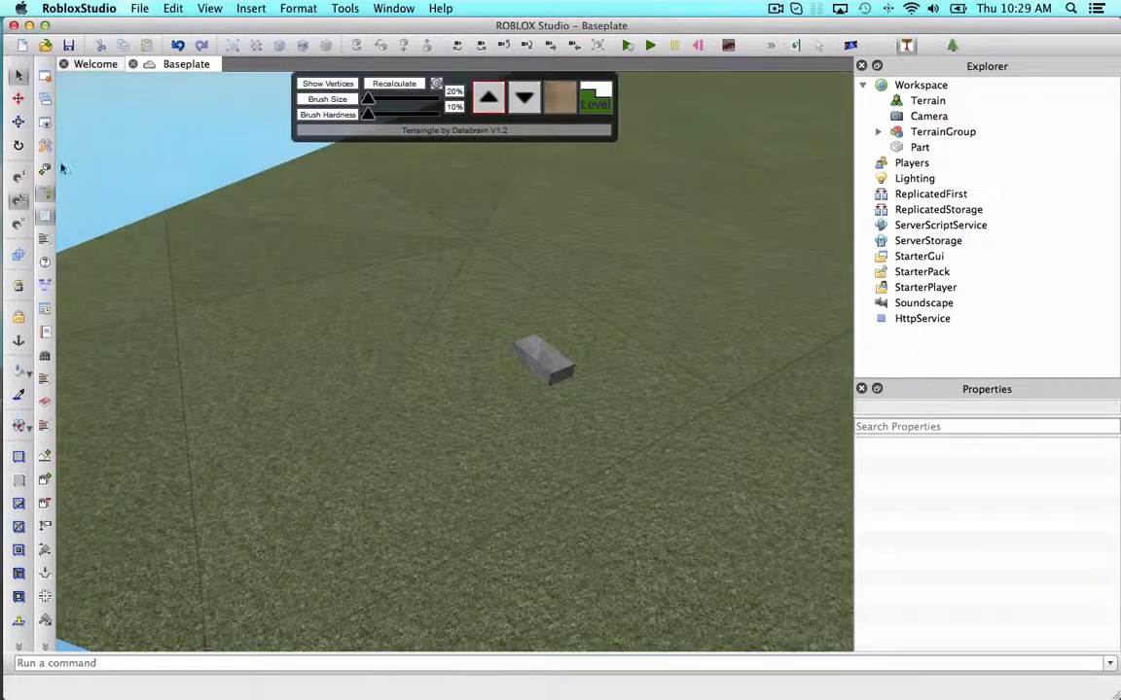
{"action": "left_click_drag", "start_coordinate": [555, 373], "coordinate": [371, 364]}
{"action": "key", "text": "a"}
{"action": "left_click_drag", "start_coordinate": [500, 355], "coordinate": [534, 342]}
{"action": "right_click_drag", "start_coordinate": [599, 352], "coordinate": [607, 349]}
{"action": "scroll", "coordinate": [607, 350], "scroll_direction": "up", "scroll_amount": 3}
{"action": "left_click", "coordinate": [607, 350]}
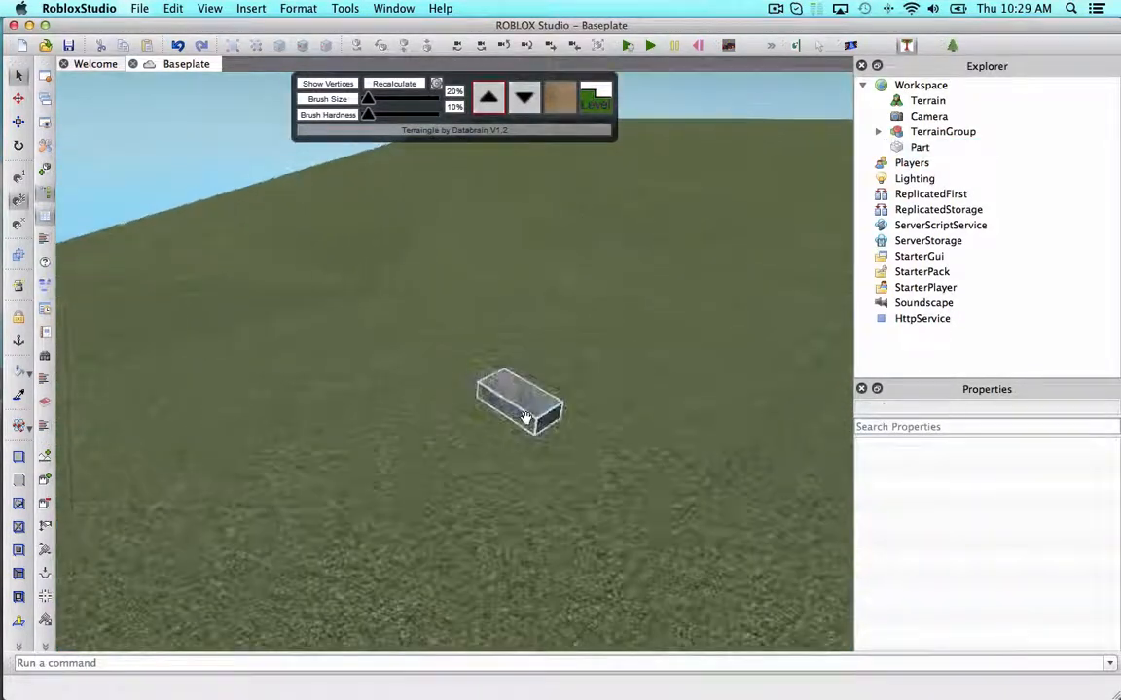
- Rotate the part around its vertical axis to about -90 degrees
{"action": "left_click", "coordinate": [544, 417]}
{"action": "left_click", "coordinate": [18, 145]}
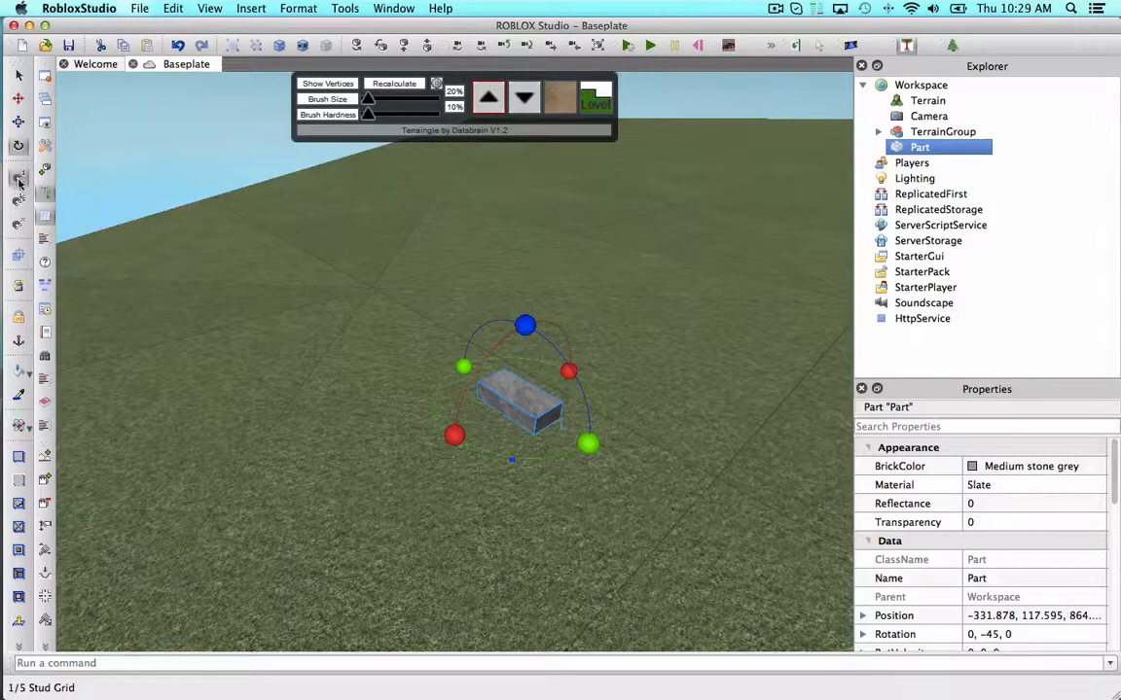
{"action": "left_click_drag", "start_coordinate": [592, 442], "coordinate": [522, 457]}
{"action": "left_click", "coordinate": [485, 352]}
{"action": "left_click", "coordinate": [532, 409]}
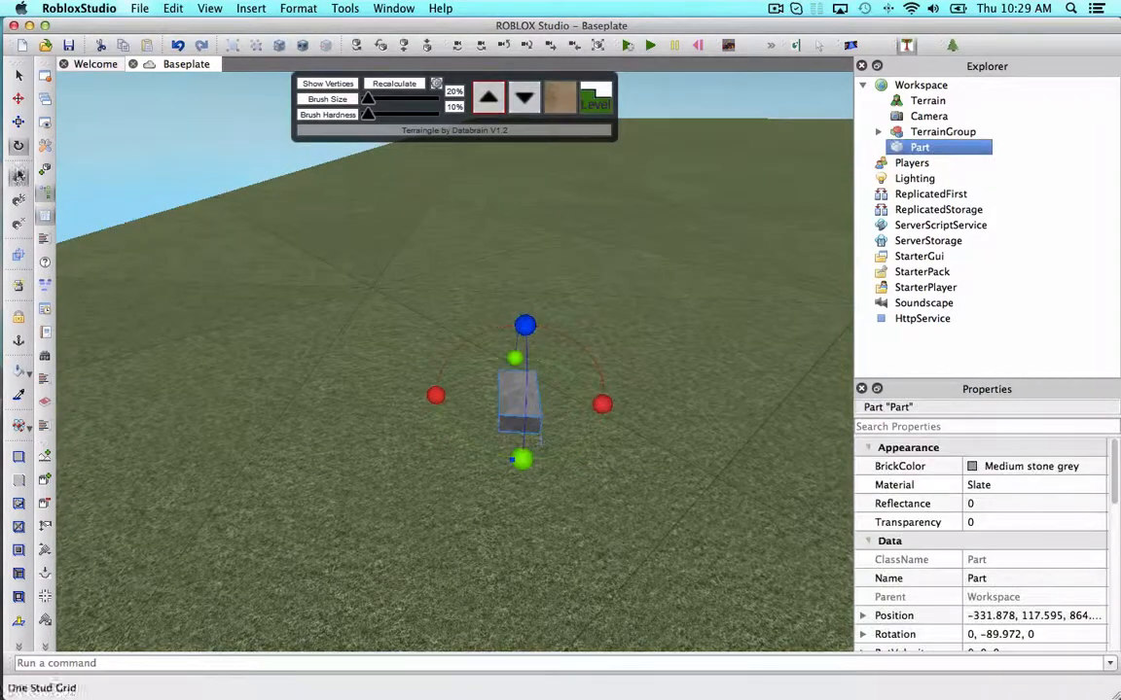
- Move the part in one-stud increments to the terrain's edge, at X position -380.878
{"action": "left_click", "coordinate": [19, 100]}
{"action": "left_click_drag", "start_coordinate": [417, 390], "coordinate": [305, 385]}
{"action": "right_click_drag", "start_coordinate": [305, 385], "coordinate": [307, 385]}
{"action": "right_click_drag", "start_coordinate": [467, 346], "coordinate": [466, 340]}
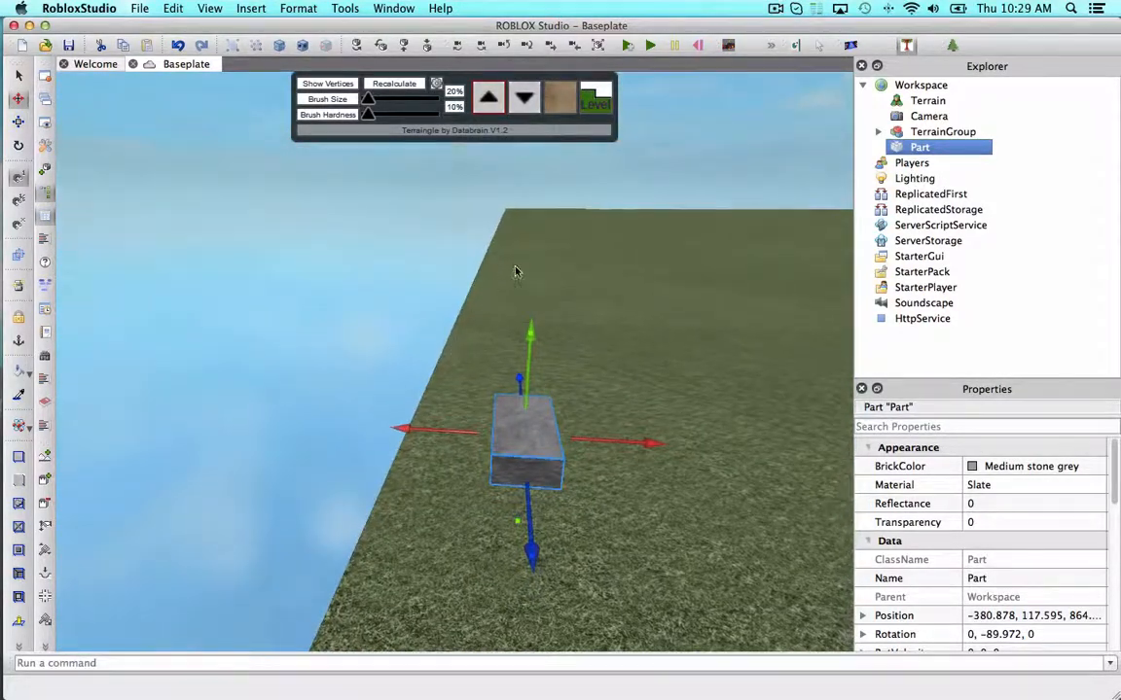
{"action": "right_click_drag", "start_coordinate": [462, 384], "coordinate": [506, 392]}
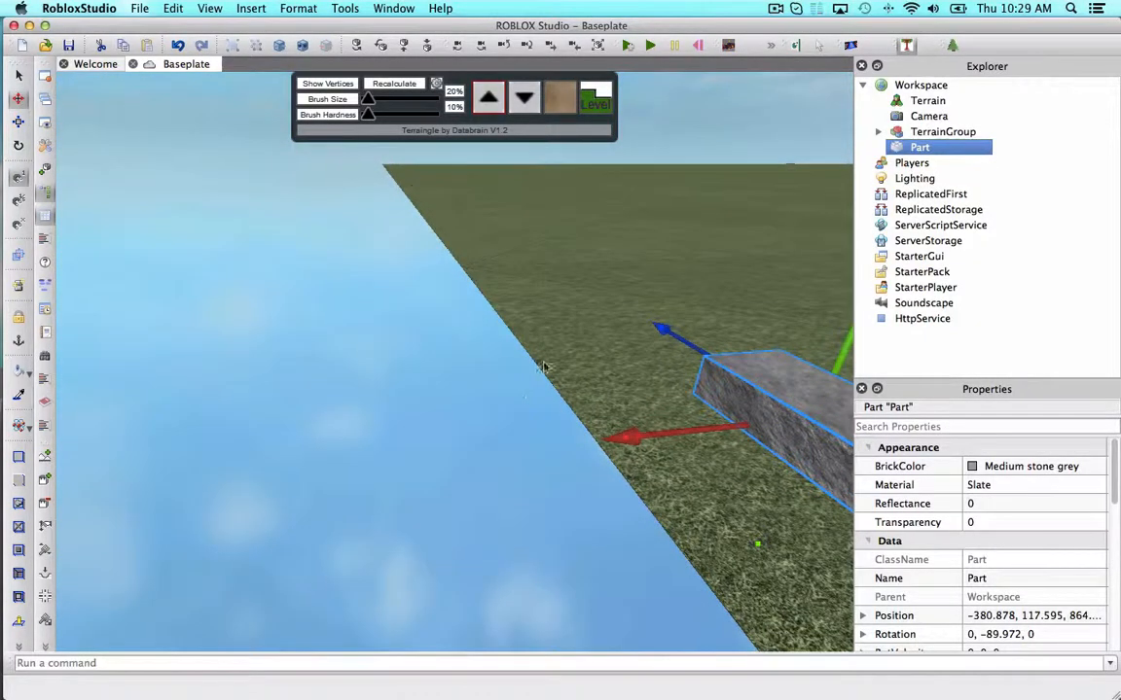
{"action": "key", "text": "f"}
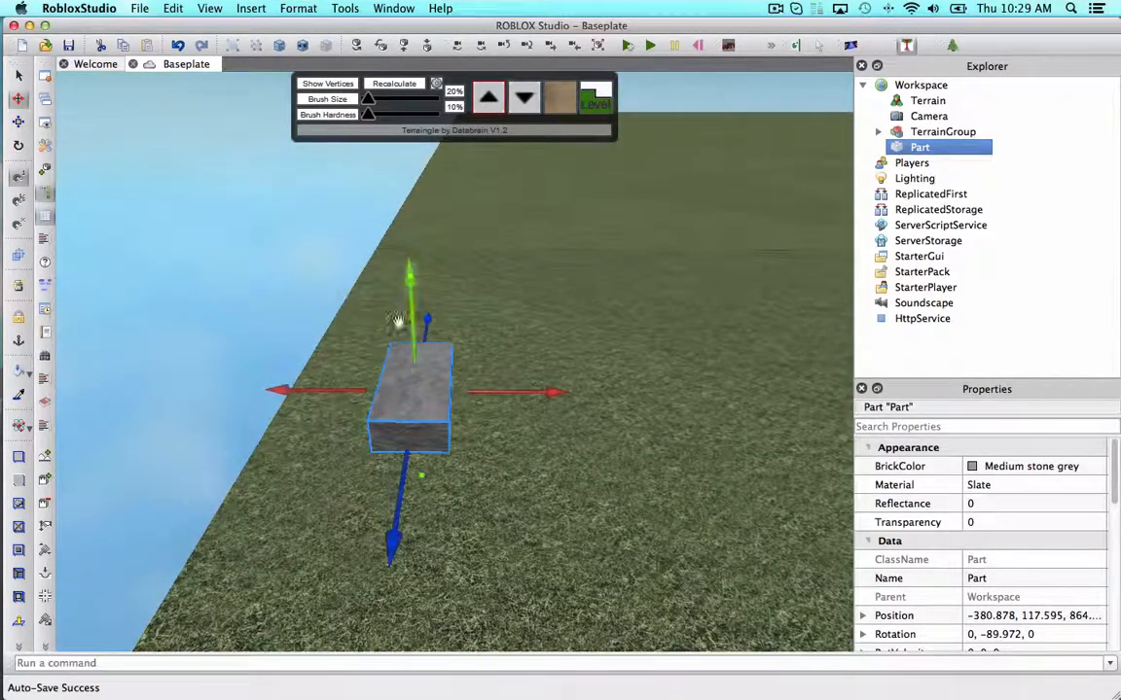
- Widen the part toward the terrain's edge and stretch it upward into a tall pillar
{"action": "left_click", "coordinate": [21, 123]}
{"action": "left_click_drag", "start_coordinate": [312, 386], "coordinate": [245, 391]}
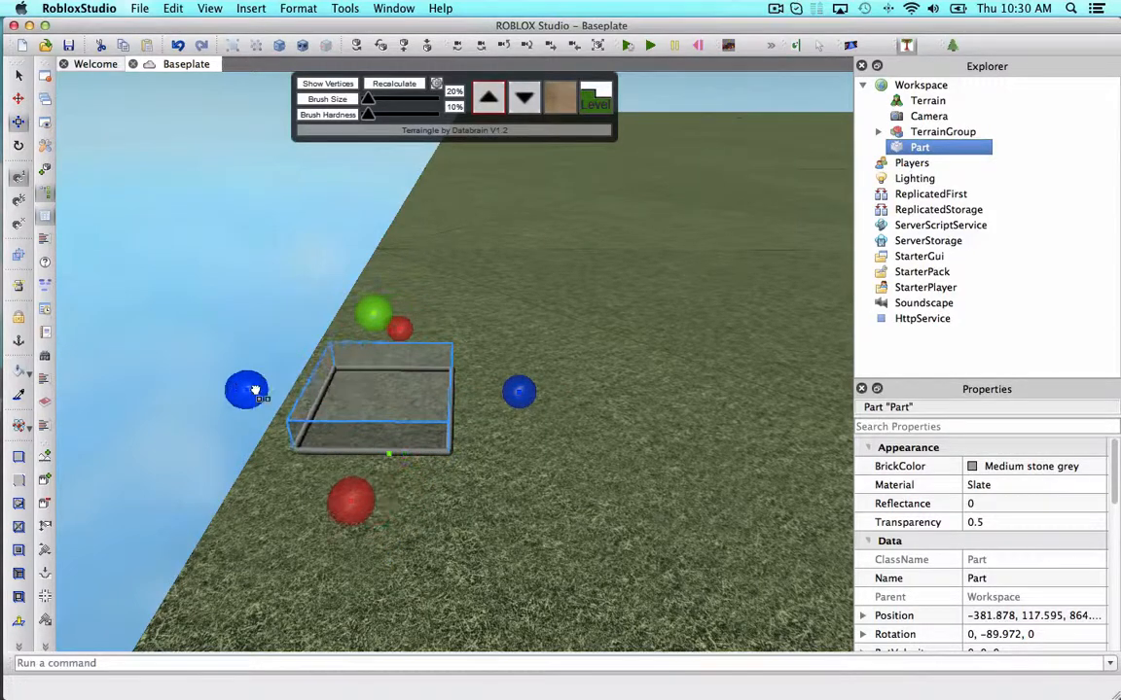
{"action": "left_click_drag", "start_coordinate": [370, 314], "coordinate": [307, 86]}
{"action": "scroll", "coordinate": [393, 166], "scroll_direction": "down", "scroll_amount": 3}
{"action": "right_click_drag", "start_coordinate": [366, 316], "coordinate": [381, 319]}
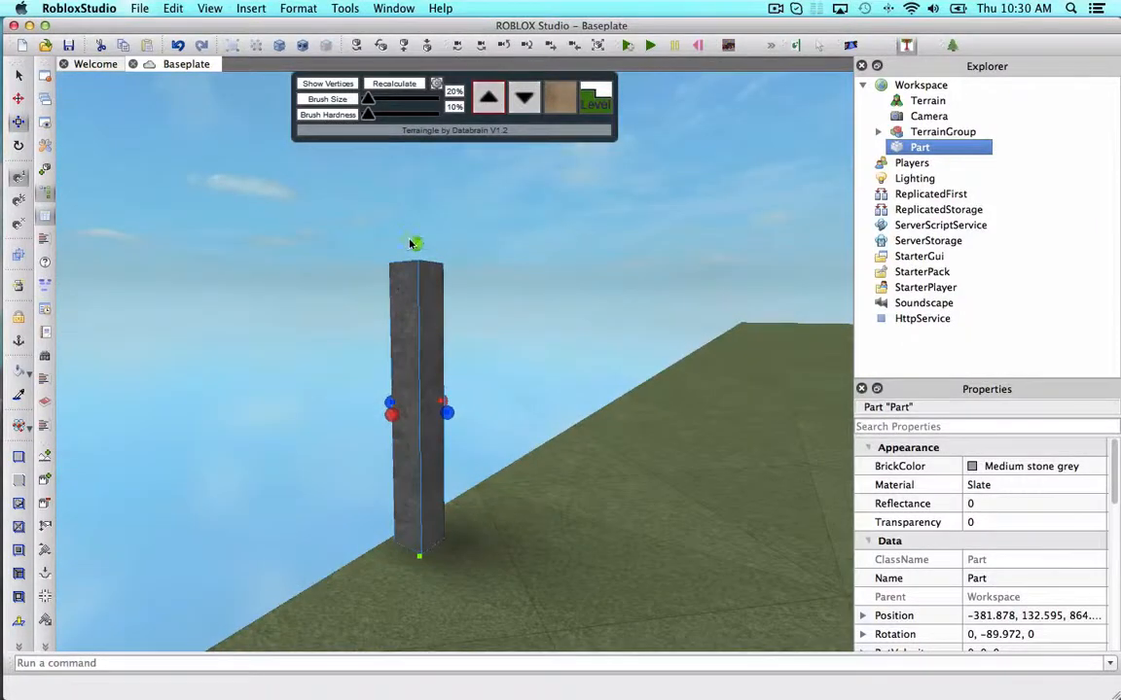
{"action": "left_click_drag", "start_coordinate": [413, 243], "coordinate": [417, 205]}
{"action": "right_click_drag", "start_coordinate": [468, 311], "coordinate": [468, 310]}
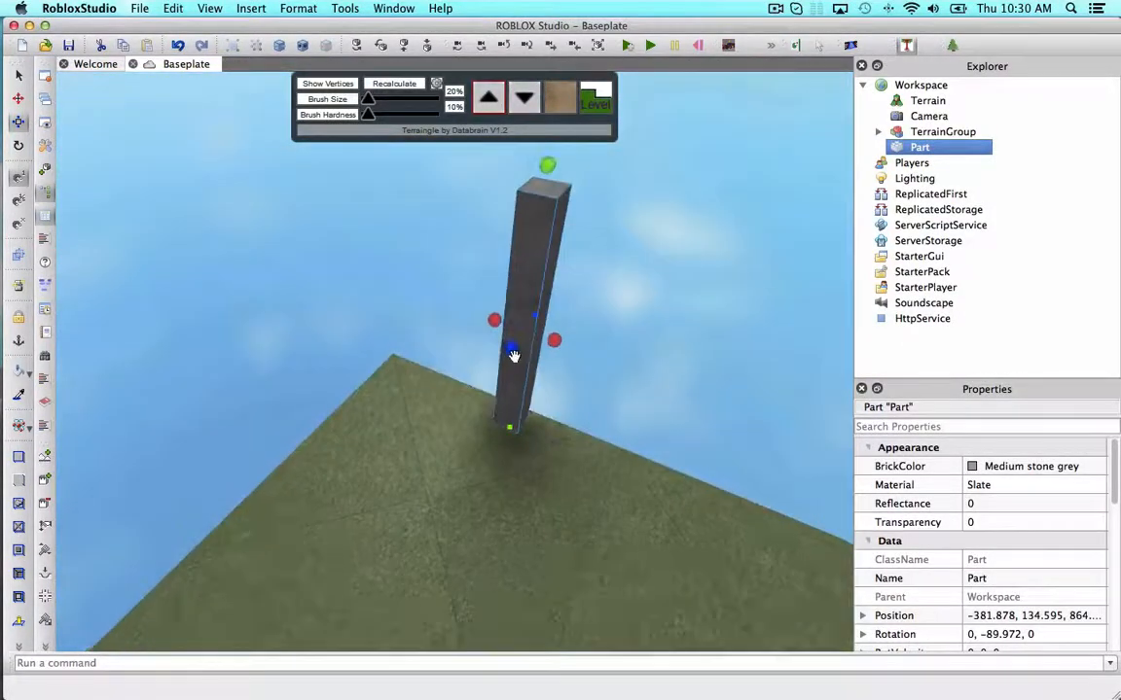
- Stretch the pillar lengthwise along the terrain's edge into a long wall
{"action": "left_click_drag", "start_coordinate": [510, 353], "coordinate": [618, 395]}
{"action": "left_click", "coordinate": [746, 295]}
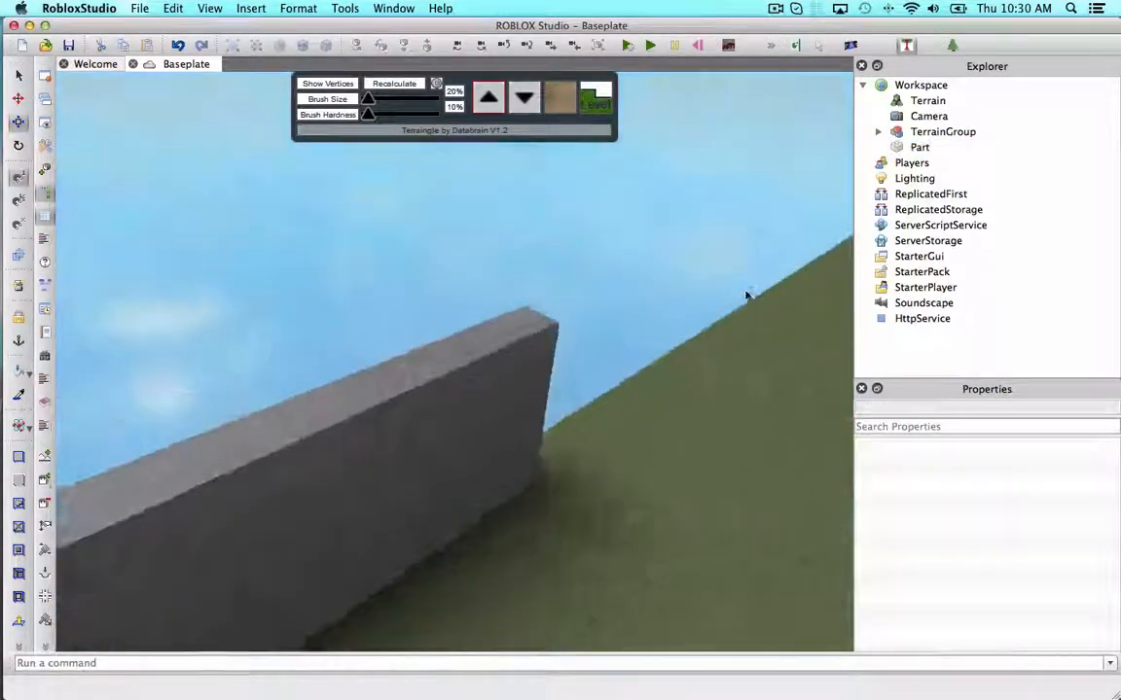
{"action": "right_click_drag", "start_coordinate": [746, 295], "coordinate": [493, 461]}
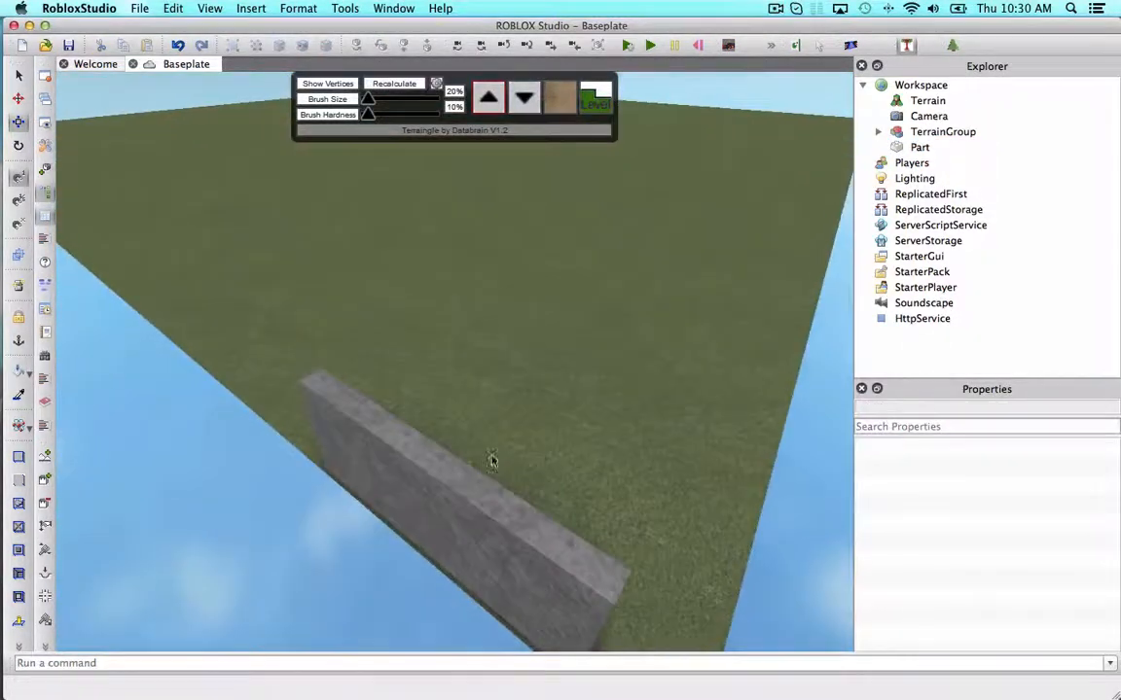
- Duplicate the wall and place the copy beside the original along the terrain's edge
{"action": "left_click", "coordinate": [447, 482]}
{"action": "key", "text": "super+d"}
{"action": "right_click_drag", "start_coordinate": [523, 368], "coordinate": [487, 354]}
{"action": "left_click", "coordinate": [604, 342]}
{"action": "left_click_drag", "start_coordinate": [487, 353], "coordinate": [697, 143]}
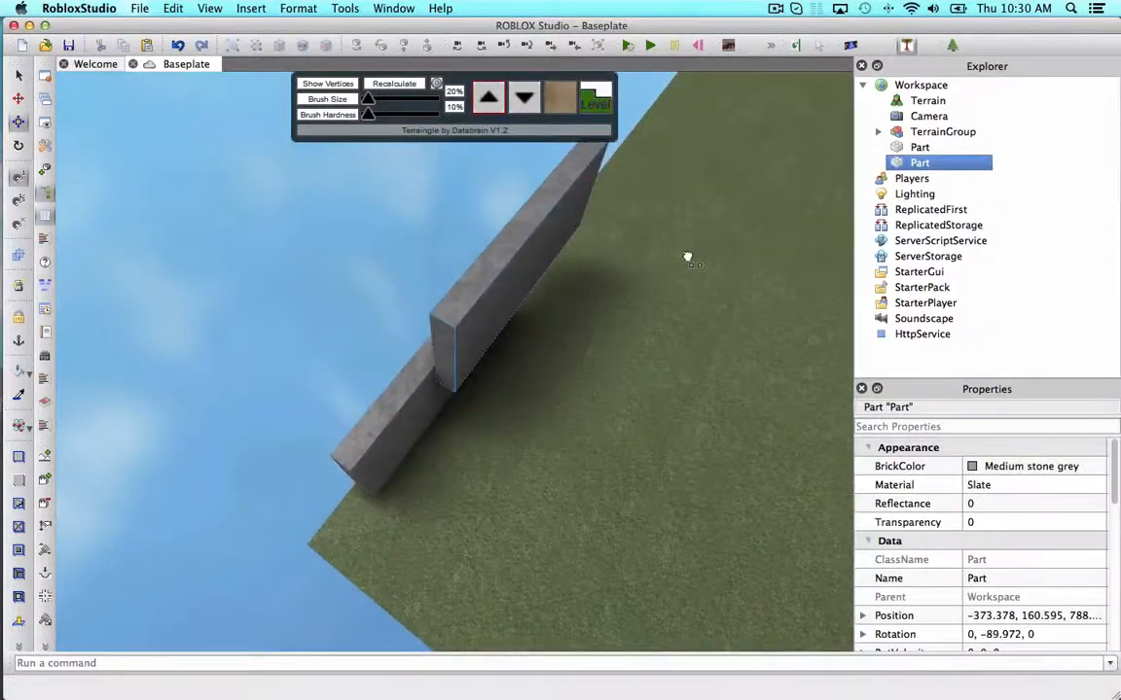
- Move the copied wall along the terrain's edge to about Z 747, toward the far end of the first wall
{"action": "right_click_drag", "start_coordinate": [623, 236], "coordinate": [581, 288]}
{"action": "left_click_drag", "start_coordinate": [405, 373], "coordinate": [567, 293]}
{"action": "right_click_drag", "start_coordinate": [568, 292], "coordinate": [565, 289]}
{"action": "left_click_drag", "start_coordinate": [551, 367], "coordinate": [453, 457]}
{"action": "right_click_drag", "start_coordinate": [452, 457], "coordinate": [400, 300]}
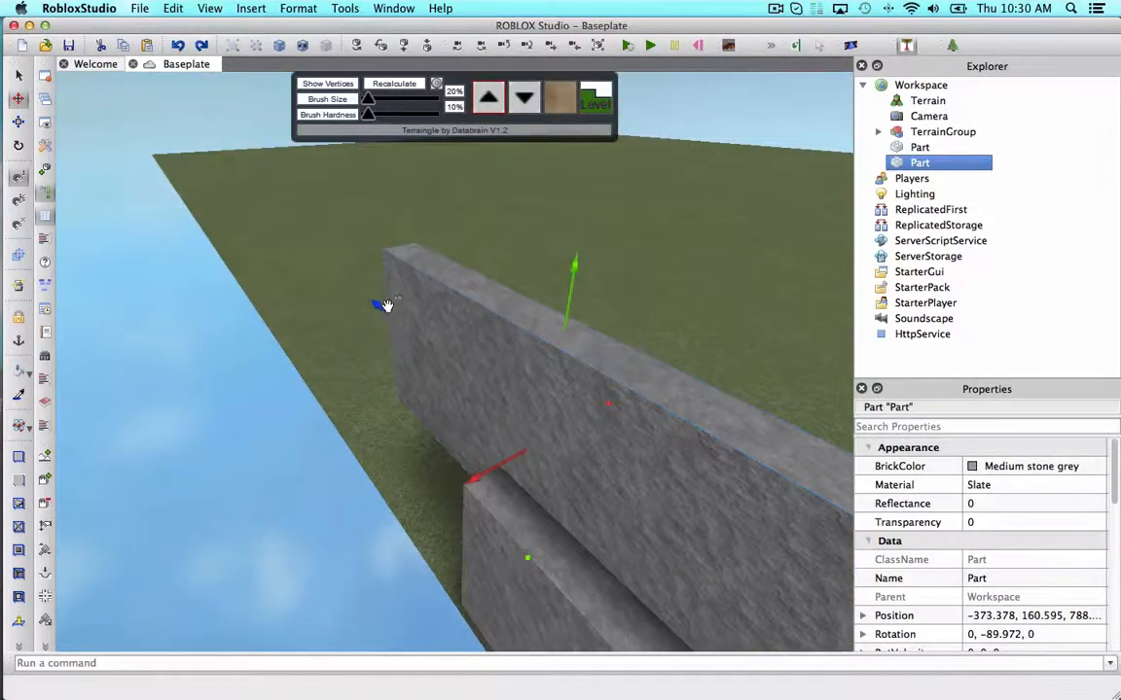
{"action": "left_click_drag", "start_coordinate": [383, 307], "coordinate": [275, 305]}
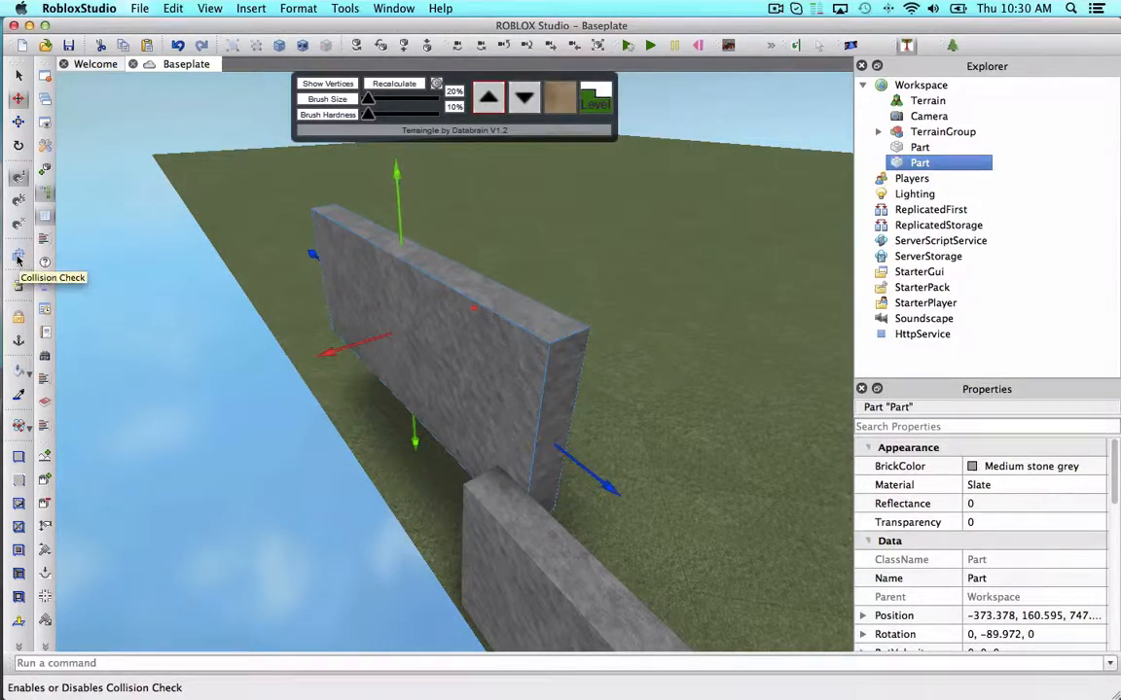
- Shift the copied wall outward and down to X -377.378, Y 138.595, and resize its underside toward the terrain
{"action": "left_click_drag", "start_coordinate": [319, 353], "coordinate": [373, 352]}
{"action": "left_click", "coordinate": [17, 122]}
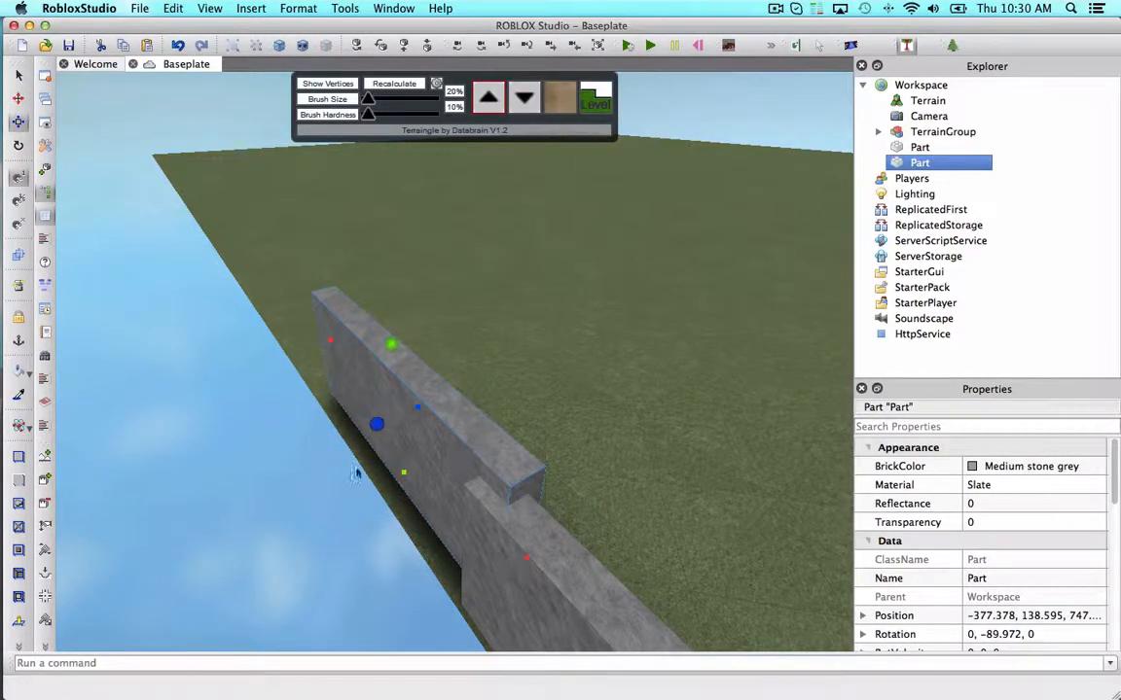
{"action": "left_click_drag", "start_coordinate": [399, 470], "coordinate": [342, 360]}
{"action": "right_click_drag", "start_coordinate": [572, 393], "coordinate": [600, 395]}
{"action": "left_click", "coordinate": [543, 573]}
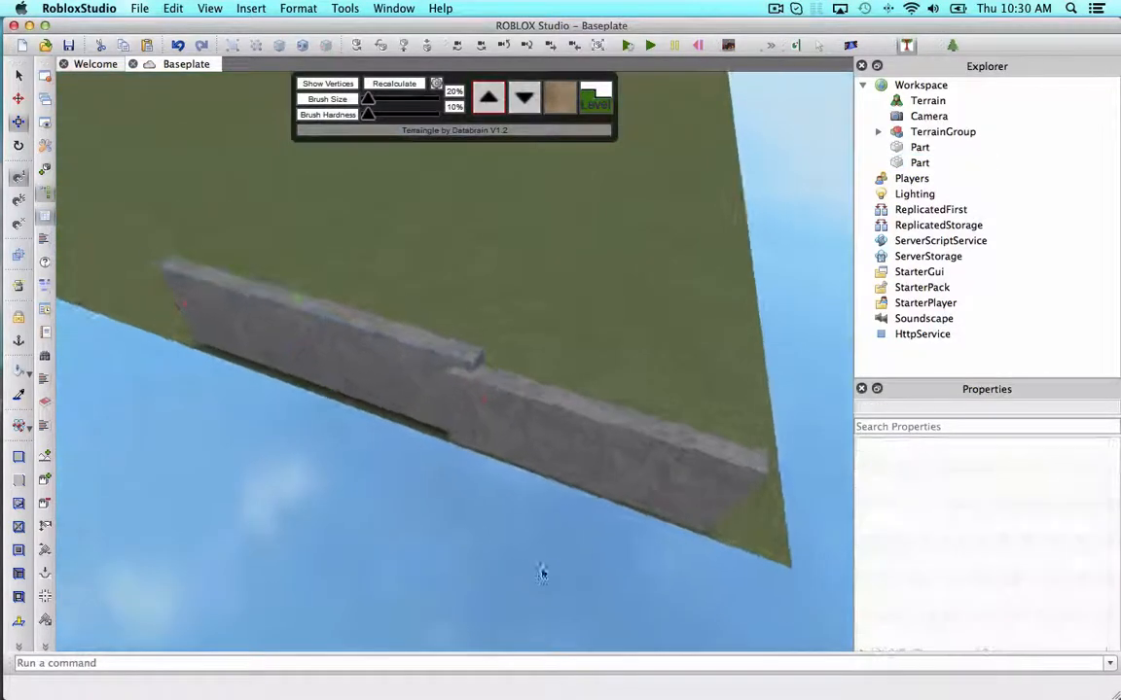
{"action": "right_click_drag", "start_coordinate": [543, 573], "coordinate": [559, 549]}
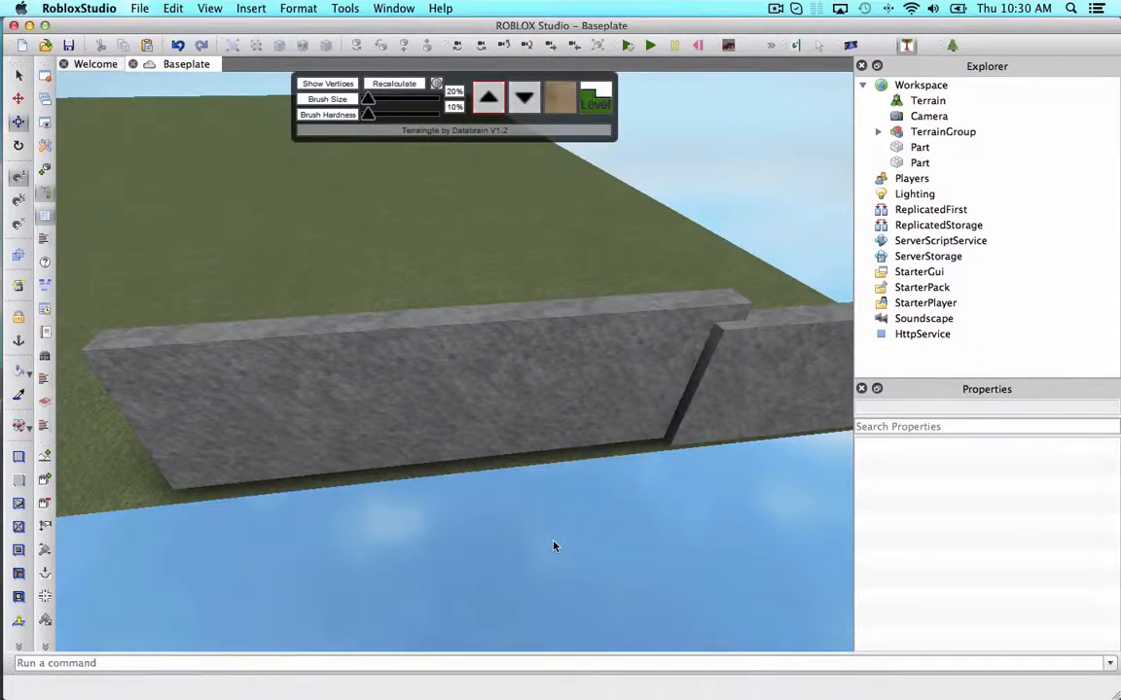
- Duplicate the first wall and place a shortened copy at -45 degrees across the terrain's corner
{"action": "right_click_drag", "start_coordinate": [653, 457], "coordinate": [189, 292]}
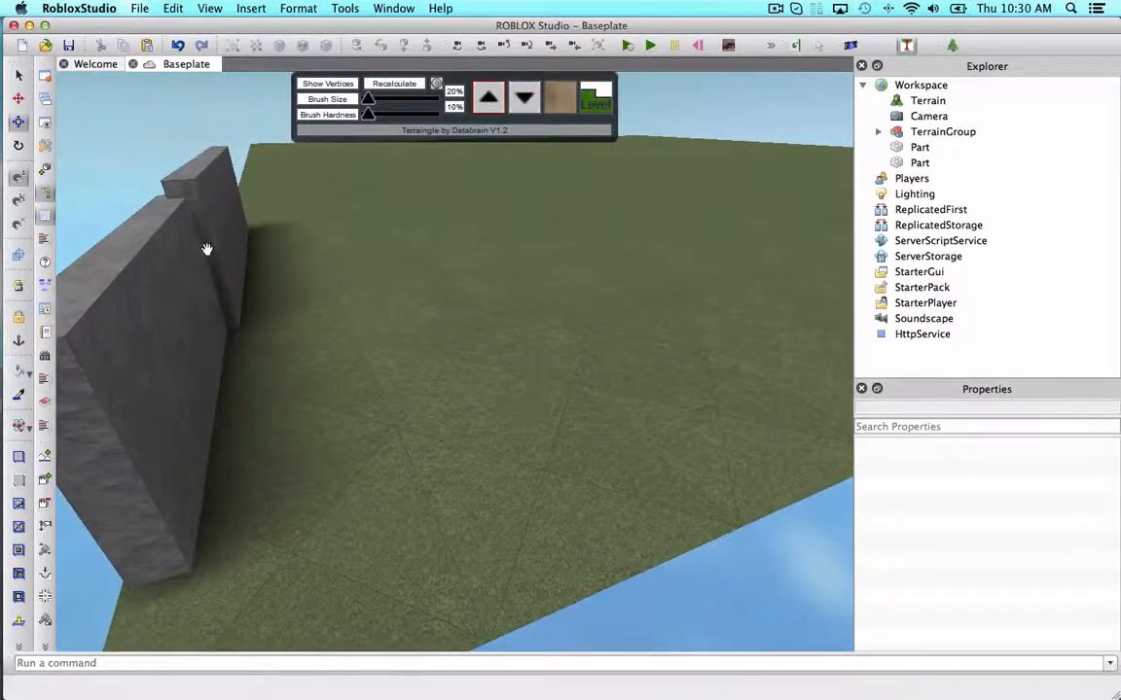
{"action": "right_click_drag", "start_coordinate": [206, 249], "coordinate": [449, 425]}
{"action": "left_click", "coordinate": [355, 317]}
{"action": "key", "text": "super+d"}
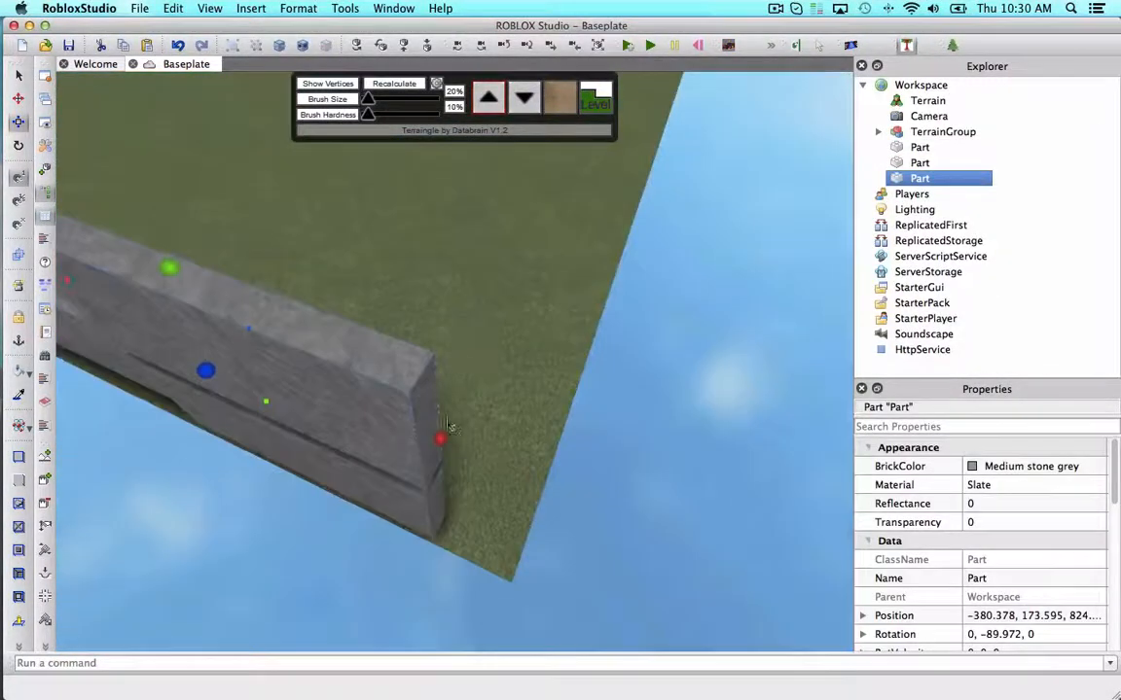
{"action": "left_click_drag", "start_coordinate": [437, 436], "coordinate": [548, 473]}
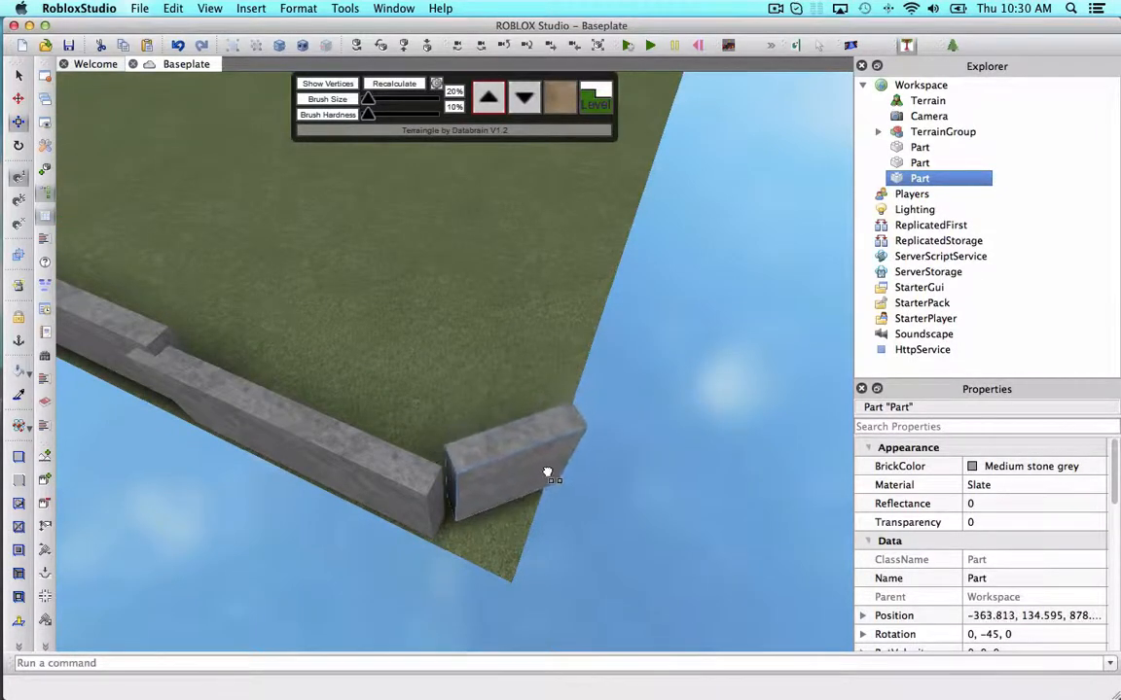
- Resize the angled corner wall so it overlaps the first wall, rises higher and ends inside the terrain's edge
{"action": "left_click_drag", "start_coordinate": [441, 491], "coordinate": [493, 444]}
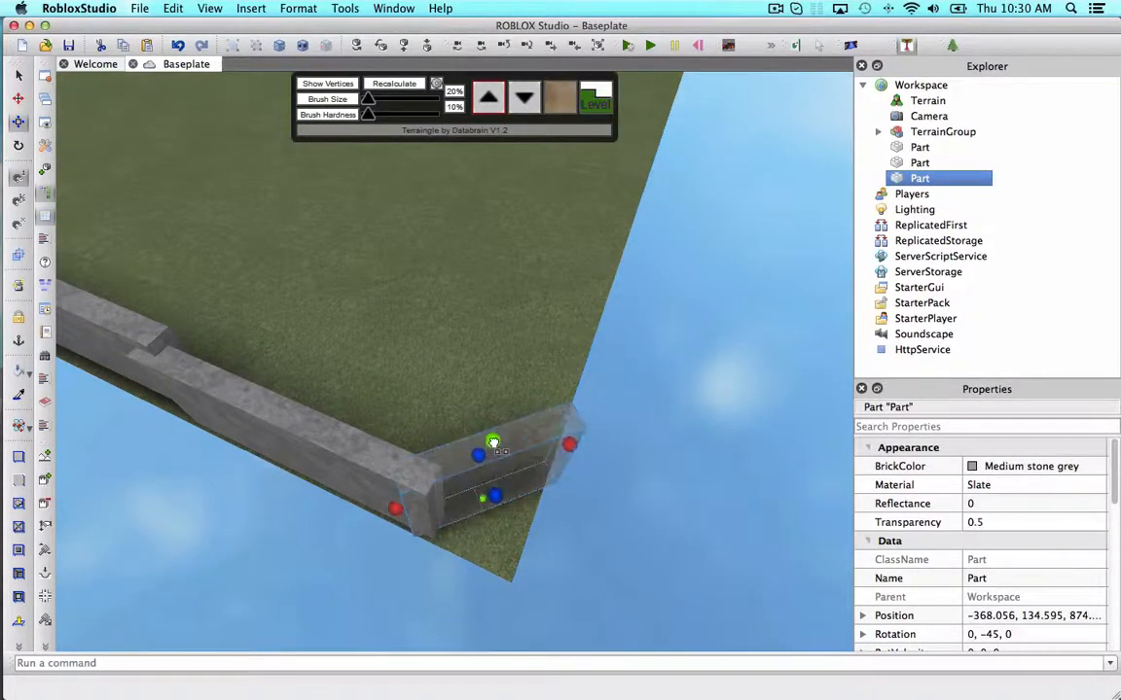
{"action": "right_click_drag", "start_coordinate": [494, 434], "coordinate": [518, 459]}
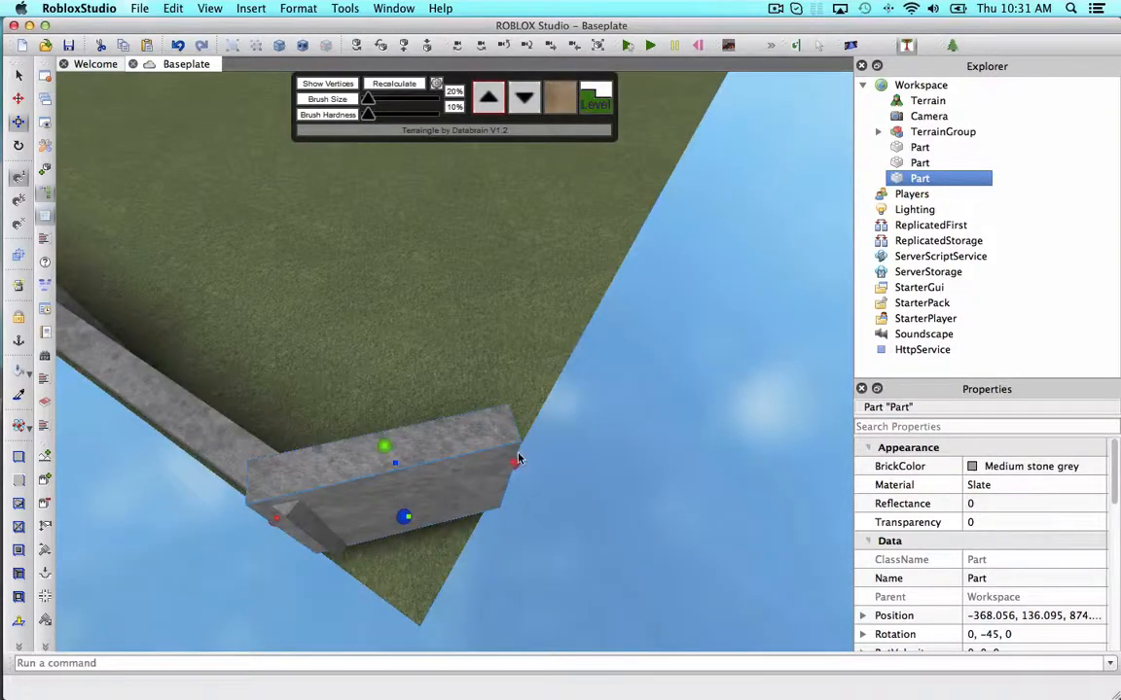
{"action": "left_click_drag", "start_coordinate": [514, 457], "coordinate": [480, 463]}
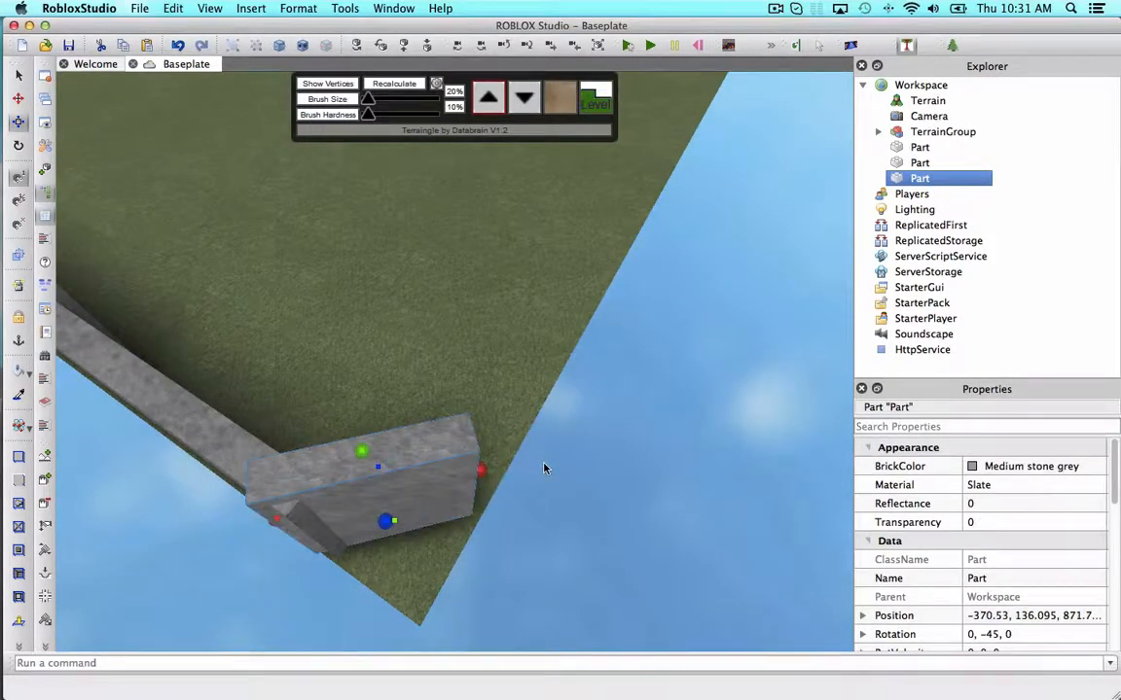
- Duplicate the angled corner wall and rotate the copy to 0 degrees, parallel to the adjoining terrain edge
{"action": "right_click_drag", "start_coordinate": [544, 469], "coordinate": [418, 428]}
{"action": "key", "text": "super+c"}
{"action": "key", "text": "super+v"}
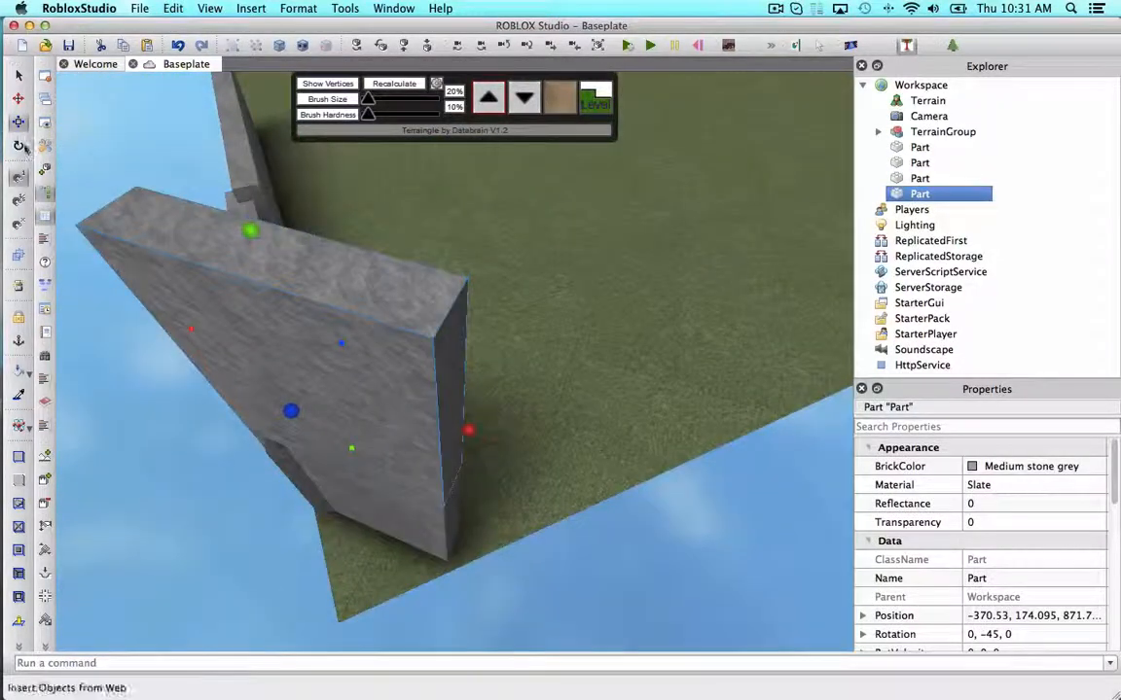
{"action": "left_click", "coordinate": [18, 145]}
{"action": "left_click_drag", "start_coordinate": [541, 457], "coordinate": [540, 430]}
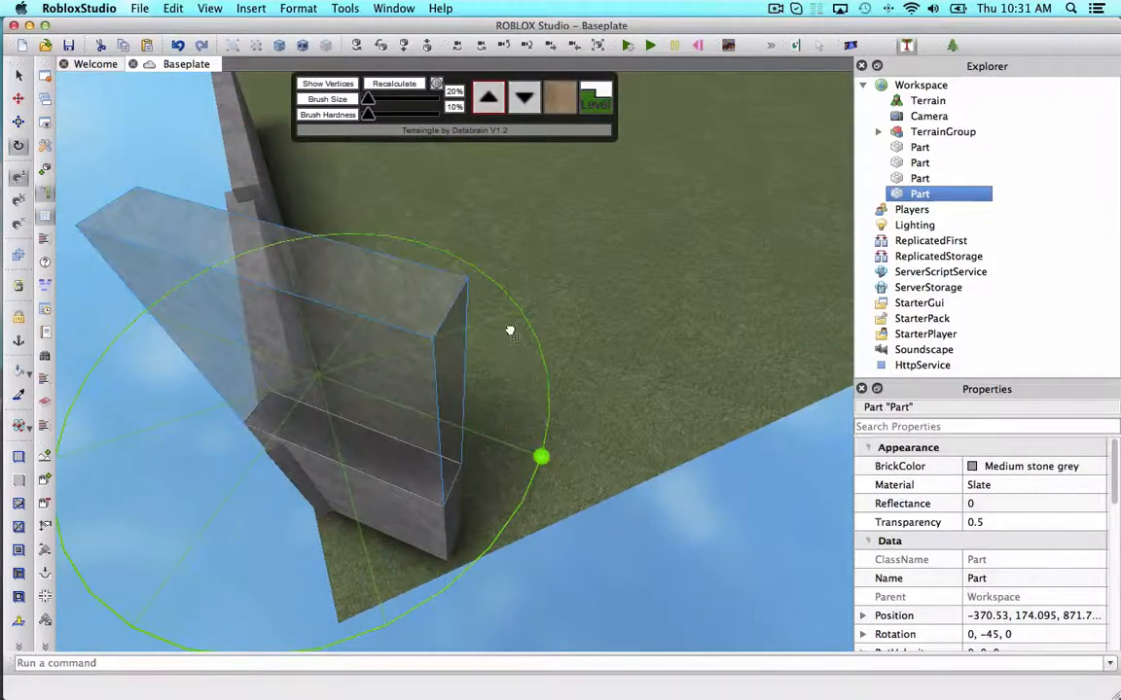
{"action": "left_click_drag", "start_coordinate": [509, 332], "coordinate": [199, 267]}
- Move the rotated copy down onto the terrain beside the corner wall, at X -320.53, Y 134.095 and Z about 879.7
{"action": "left_click", "coordinate": [18, 98]}
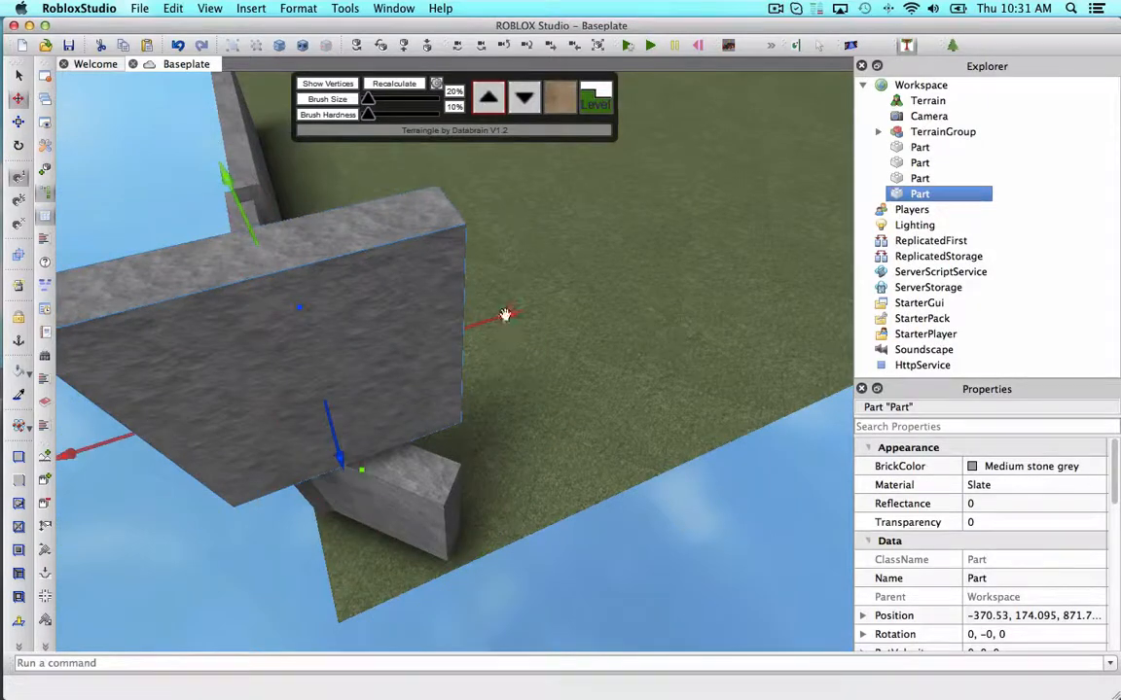
{"action": "left_click_drag", "start_coordinate": [505, 314], "coordinate": [551, 465]}
{"action": "left_click_drag", "start_coordinate": [534, 405], "coordinate": [514, 488]}
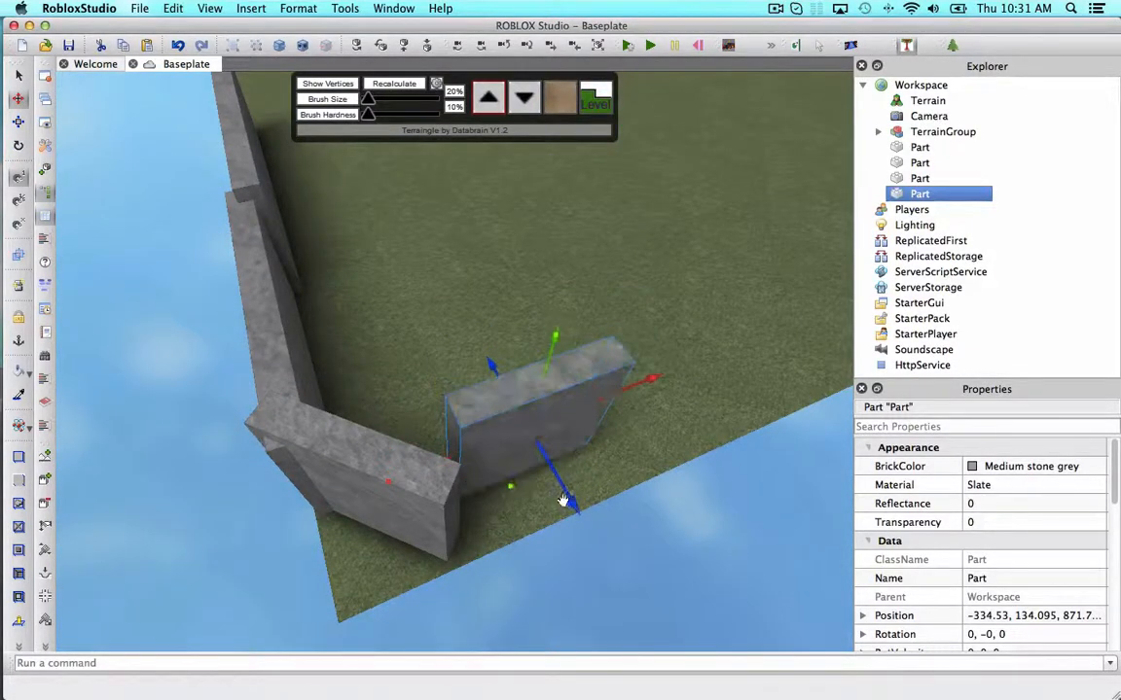
{"action": "left_click_drag", "start_coordinate": [576, 510], "coordinate": [598, 547]}
{"action": "left_click_drag", "start_coordinate": [666, 401], "coordinate": [726, 387]}
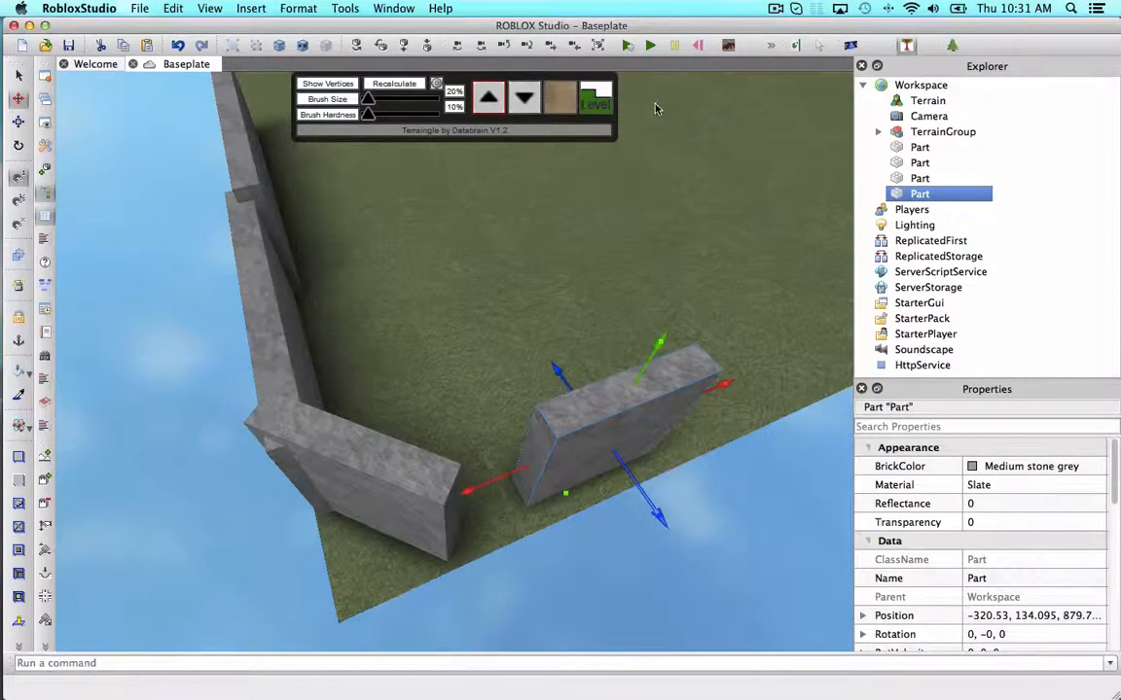
- Fill the gap between the angled corner wall and the straight wall using Normal direction and BestGuess thickness, undoing the first fill and redoing it from their outer edges
{"action": "right_click_drag", "start_coordinate": [656, 109], "coordinate": [688, 153]}
{"action": "left_click", "coordinate": [578, 556]}
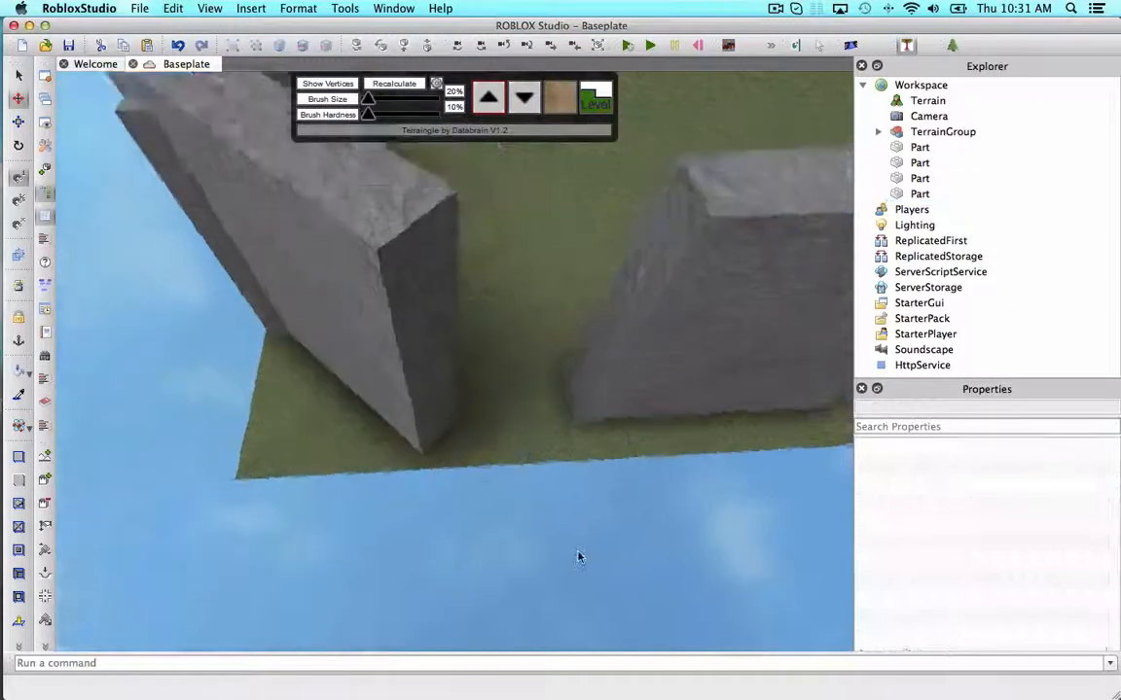
{"action": "right_click_drag", "start_coordinate": [578, 556], "coordinate": [794, 205]}
{"action": "left_click", "coordinate": [850, 46]}
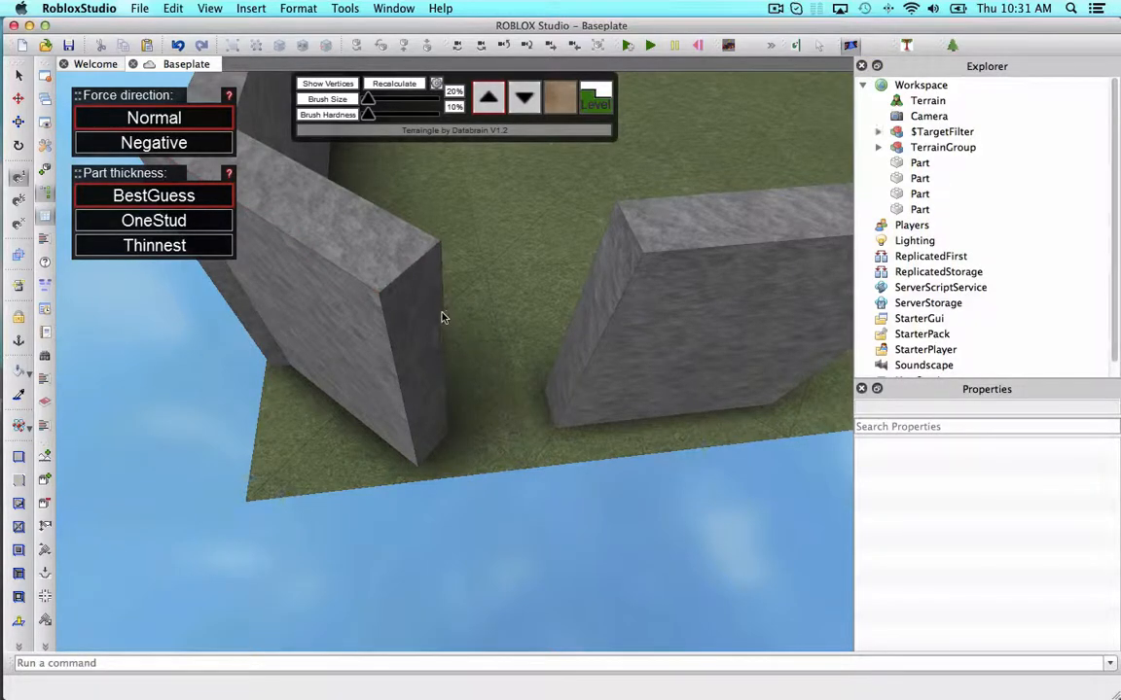
{"action": "left_click", "coordinate": [592, 299]}
{"action": "right_click_drag", "start_coordinate": [596, 299], "coordinate": [597, 300]}
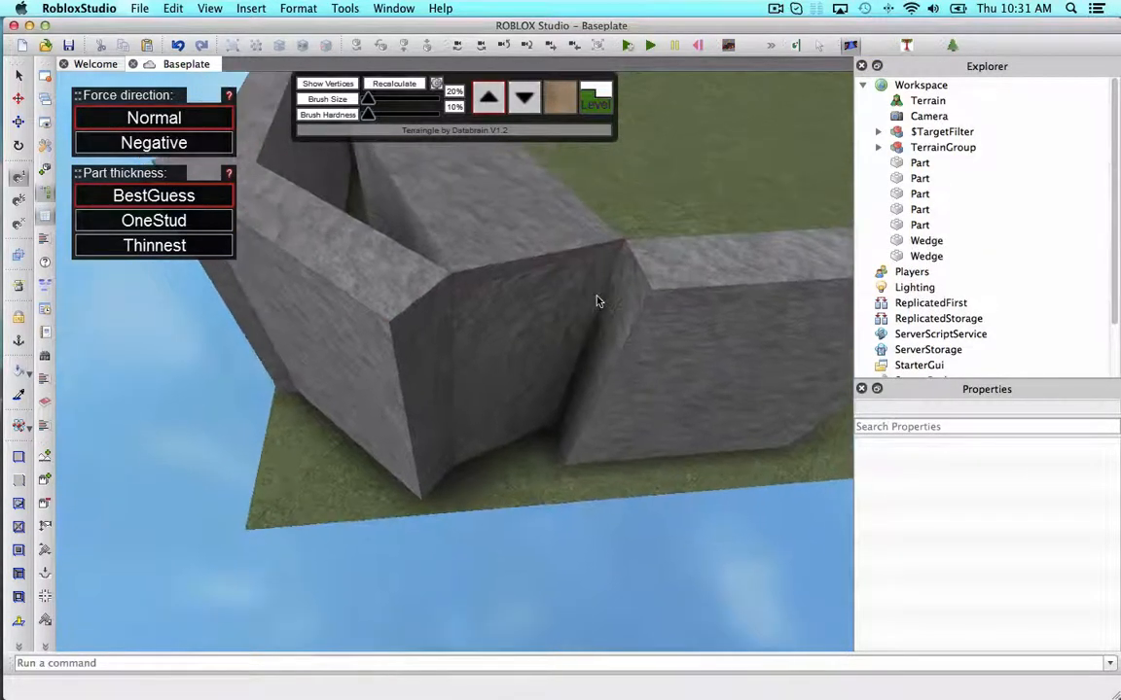
{"action": "key", "text": "super+z"}
{"action": "left_click", "coordinate": [671, 362]}
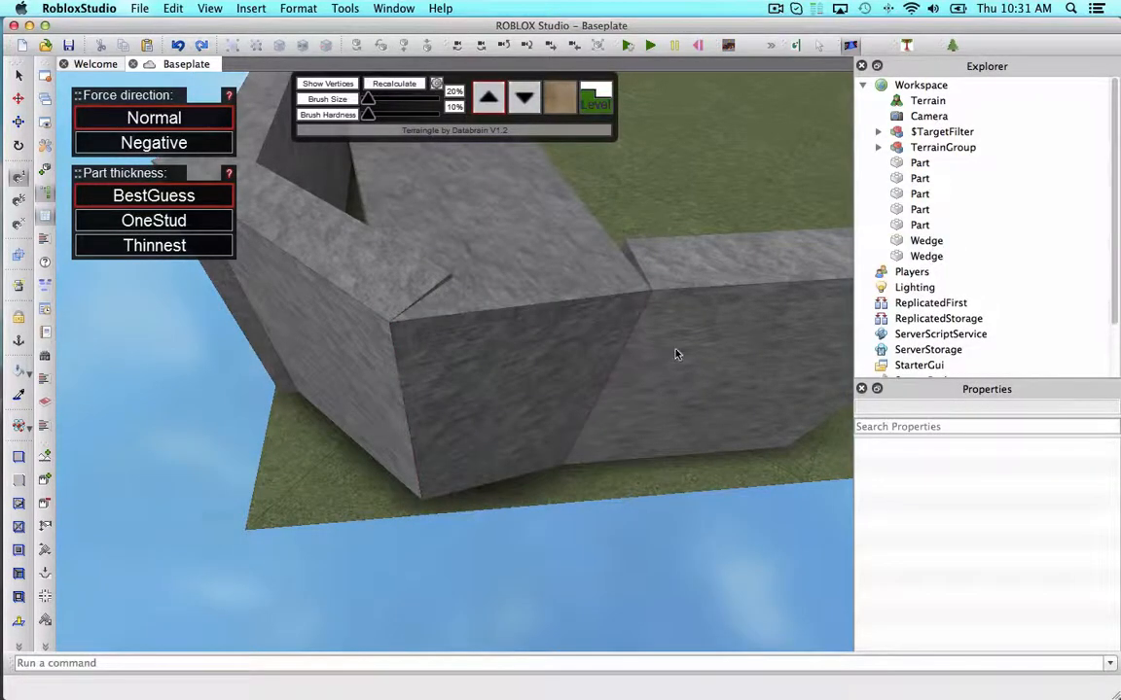
- Narrow the new filler block and its wedges from the inner side to roughly the thickness of the neighbouring walls
{"action": "right_click_drag", "start_coordinate": [676, 354], "coordinate": [429, 309]}
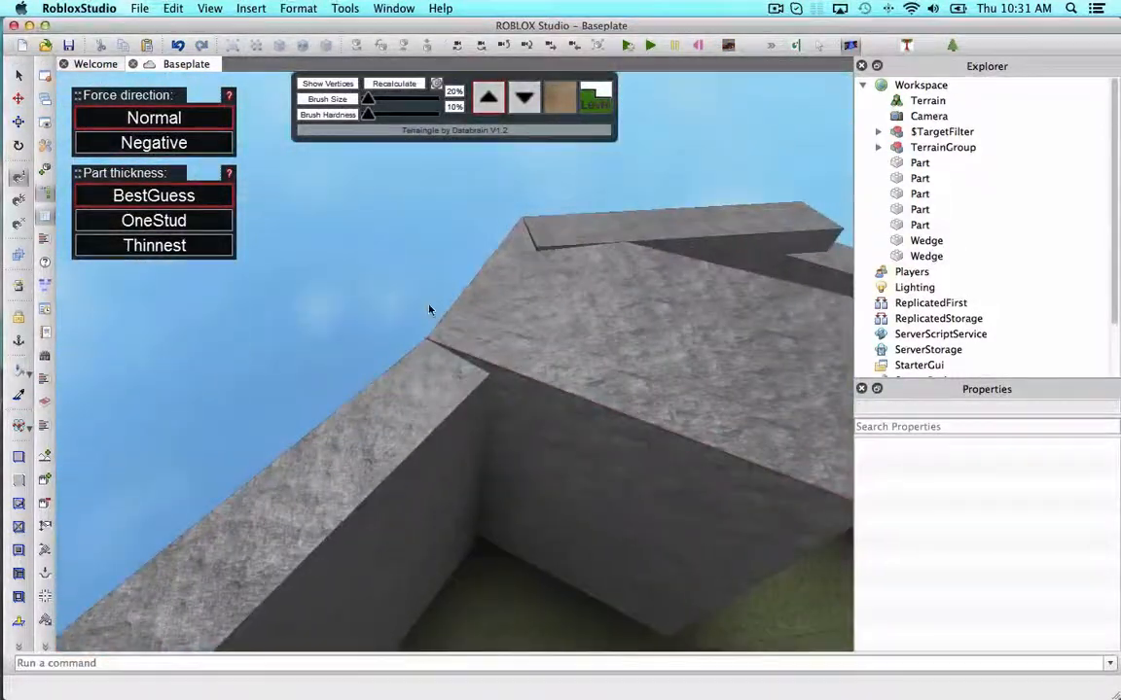
{"action": "left_click", "coordinate": [20, 126]}
{"action": "left_click", "coordinate": [518, 389]}
{"action": "right_click_drag", "start_coordinate": [518, 389], "coordinate": [612, 428]}
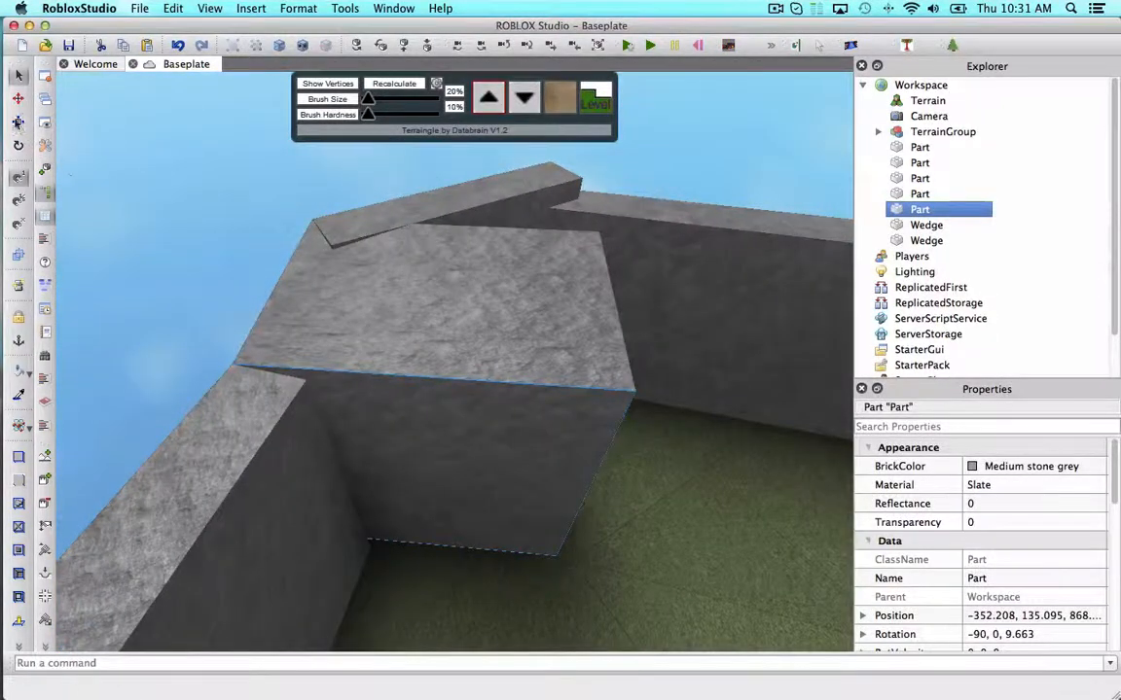
{"action": "mouse_move", "coordinate": [584, 423]}
{"action": "left_mouse_down"}
{"action": "mouse_move", "coordinate": [372, 424]}
{"action": "mouse_move", "coordinate": [390, 430]}
{"action": "left_mouse_up"}
{"action": "left_click", "coordinate": [492, 482]}
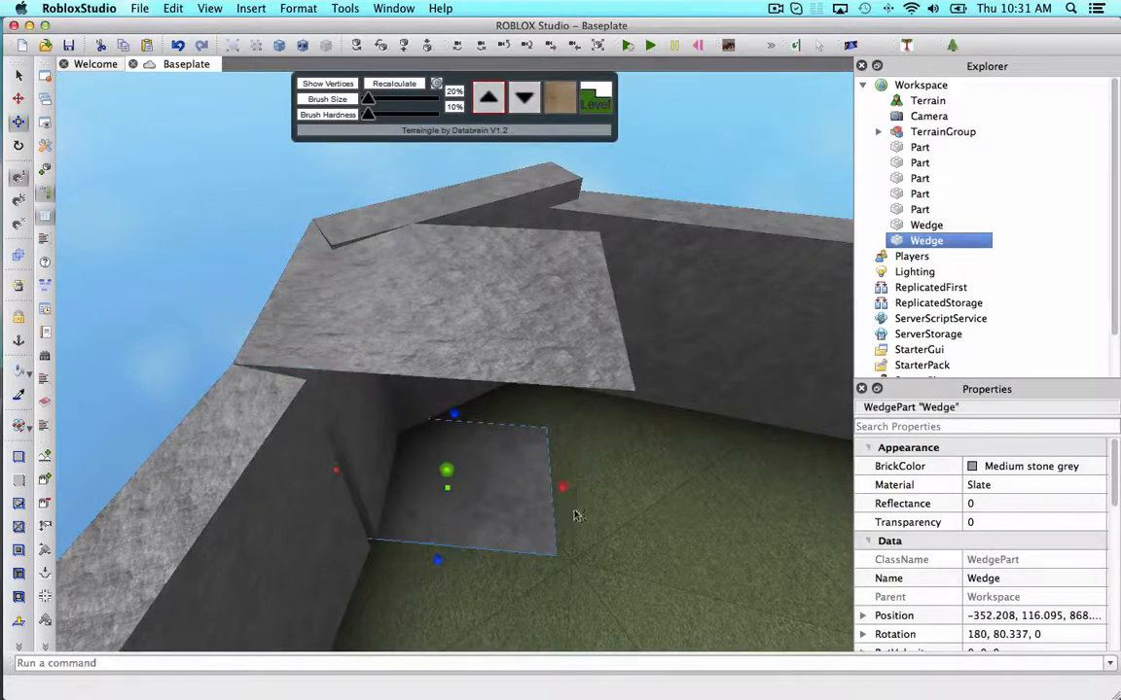
{"action": "left_click_drag", "start_coordinate": [564, 488], "coordinate": [410, 478]}
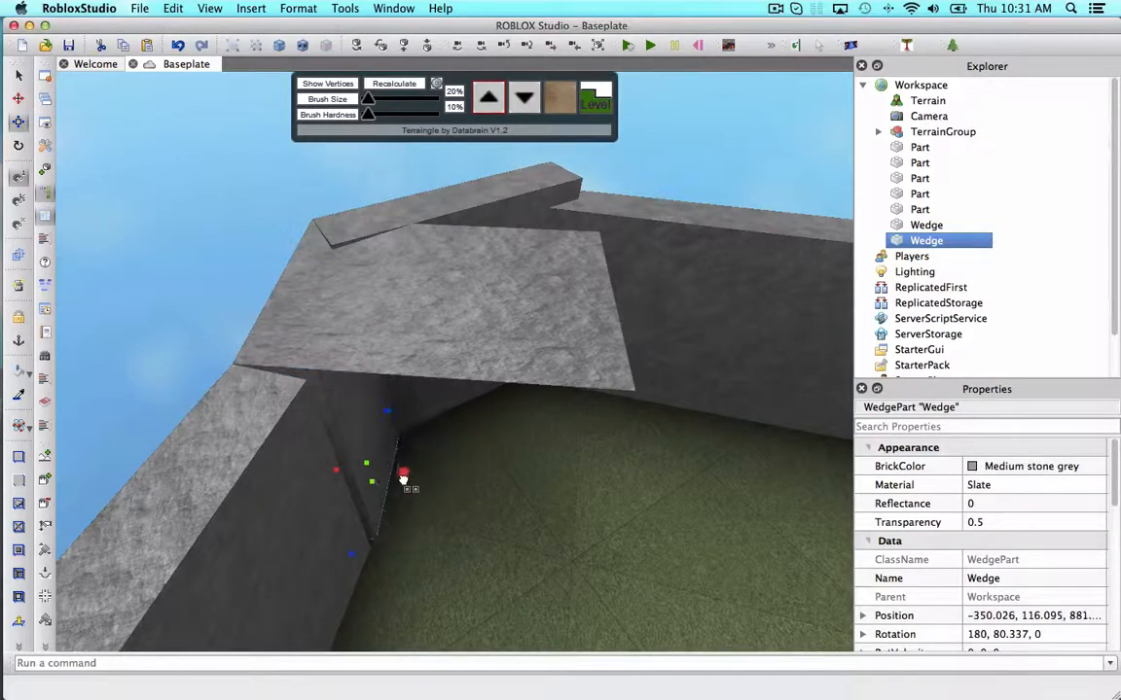
{"action": "left_click", "coordinate": [591, 328]}
{"action": "left_click_drag", "start_coordinate": [635, 301], "coordinate": [367, 307]}
{"action": "right_click_drag", "start_coordinate": [367, 306], "coordinate": [366, 307]}
- Fill the remaining narrow inner gap between the thinned filler block and the straight wall, using BestGuess thickness
{"action": "left_click", "coordinate": [325, 340]}
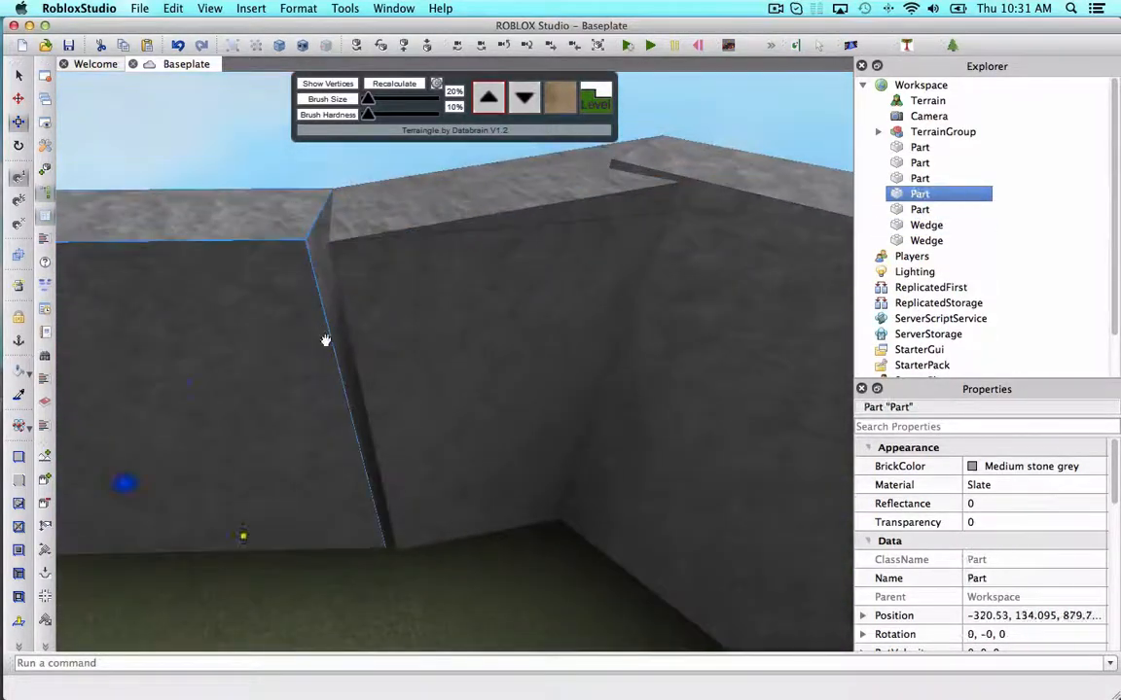
{"action": "left_click", "coordinate": [355, 169]}
{"action": "right_click_drag", "start_coordinate": [355, 169], "coordinate": [403, 167]}
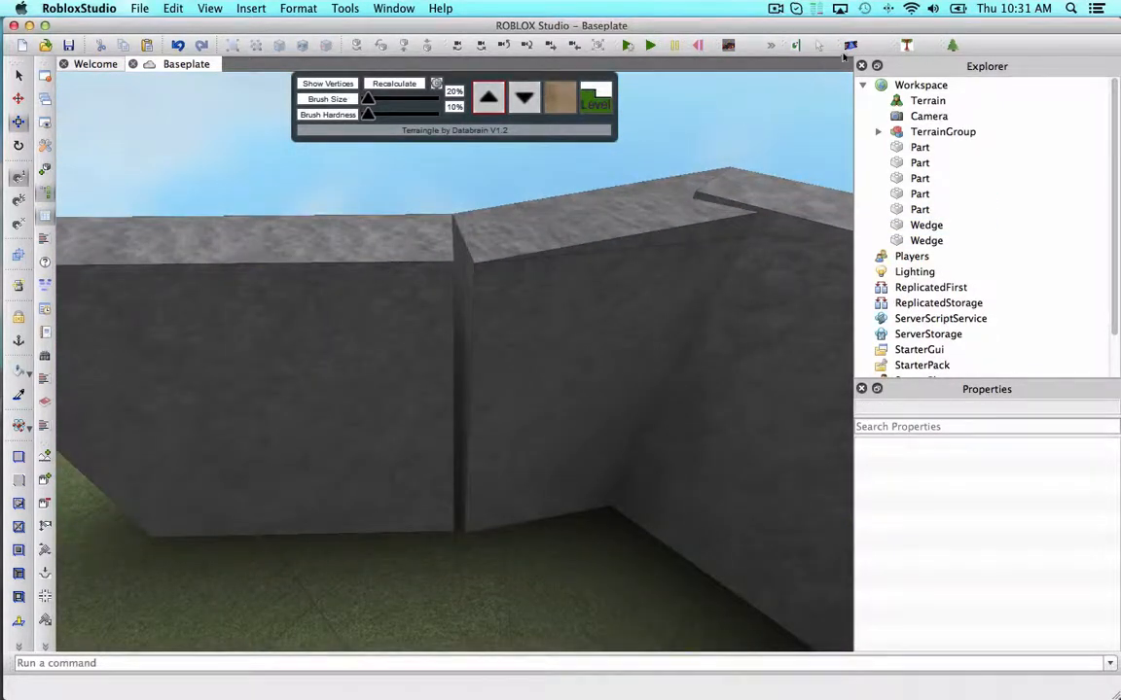
{"action": "left_click", "coordinate": [850, 46]}
{"action": "left_click", "coordinate": [450, 372]}
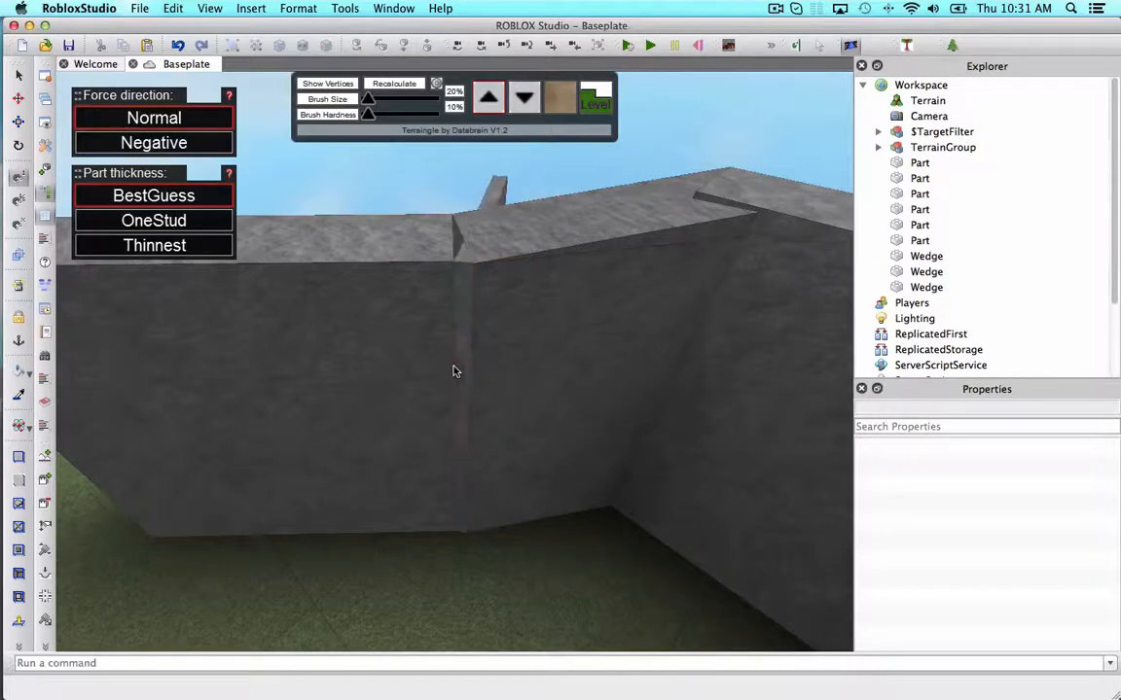
{"action": "left_click", "coordinate": [20, 77]}
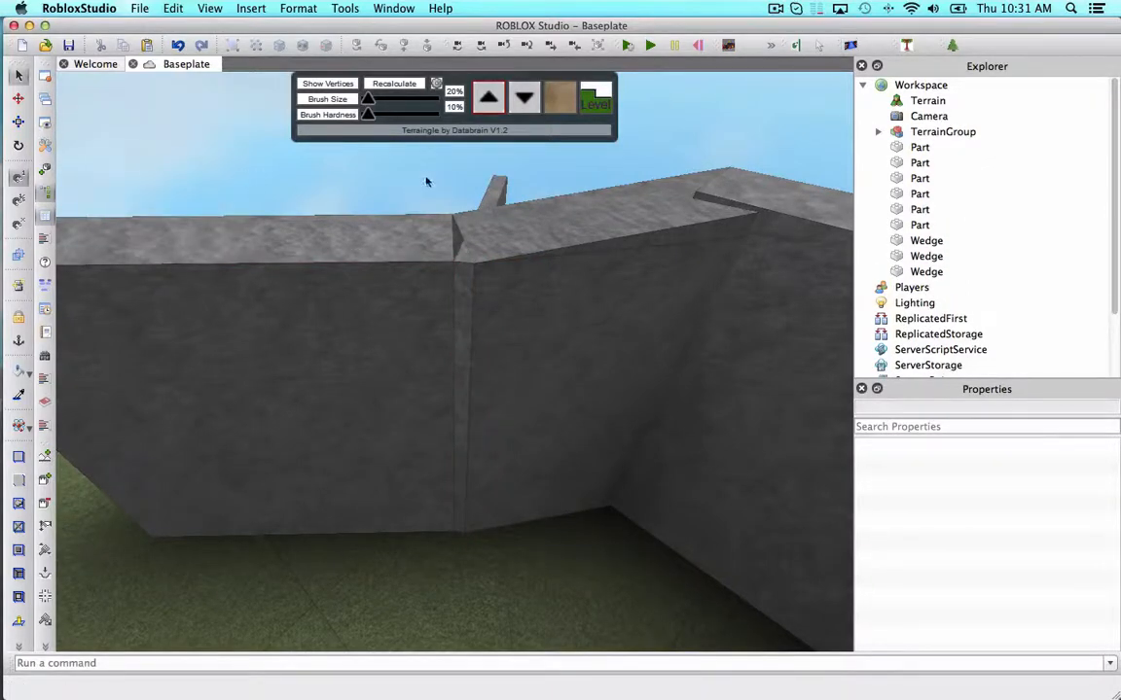
{"action": "left_click", "coordinate": [468, 257]}
{"action": "right_click_drag", "start_coordinate": [468, 257], "coordinate": [457, 232]}
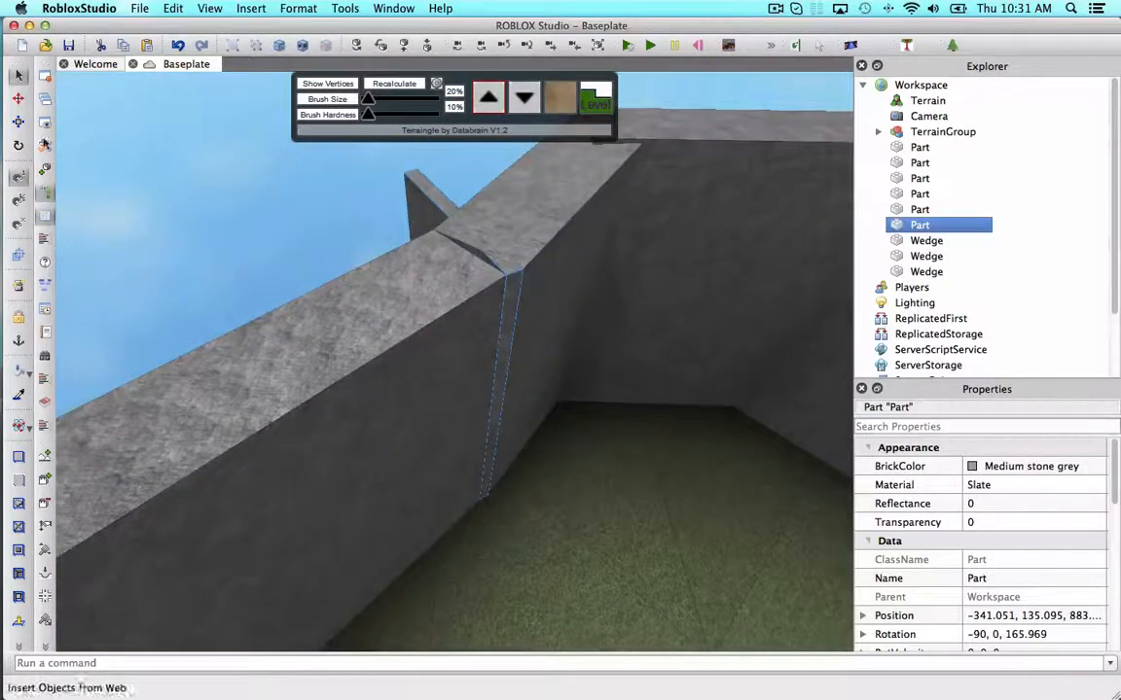
{"action": "left_click_drag", "start_coordinate": [429, 381], "coordinate": [415, 380]}
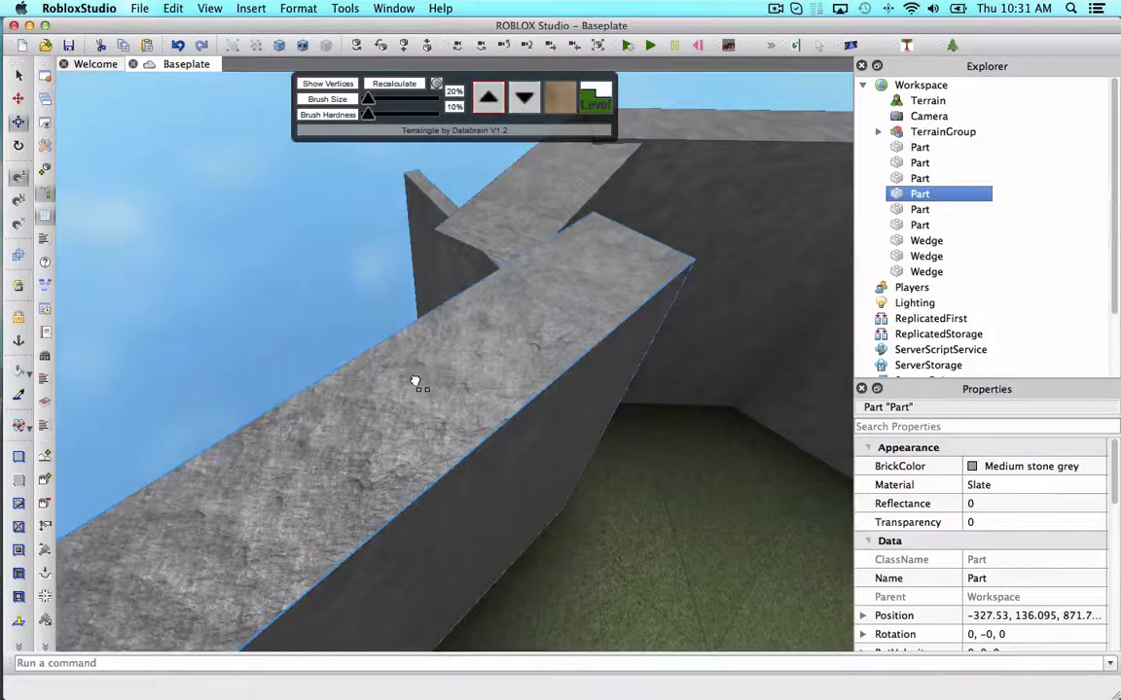
{"action": "key", "text": "super+z"}
- Shorten the second filler block and its lower wedge so they no longer protrude beyond the outer faces of the walls
{"action": "left_click", "coordinate": [439, 205]}
{"action": "right_click_drag", "start_coordinate": [439, 204], "coordinate": [457, 326]}
{"action": "left_click_drag", "start_coordinate": [460, 307], "coordinate": [477, 333]}
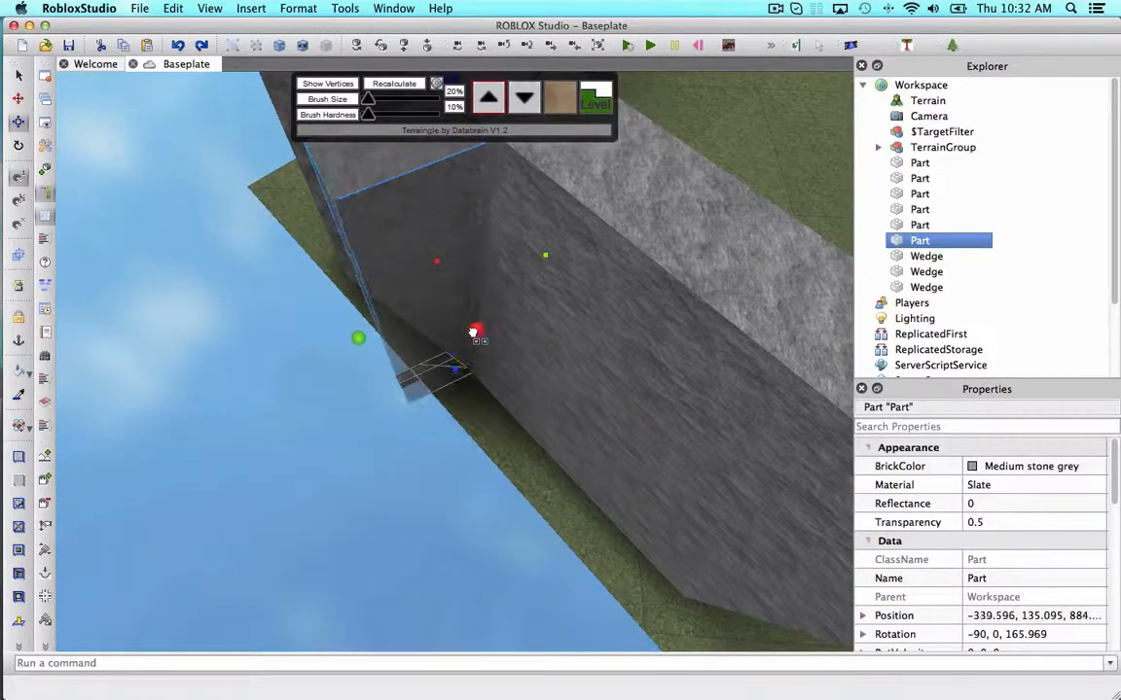
{"action": "right_click_drag", "start_coordinate": [477, 333], "coordinate": [414, 402]}
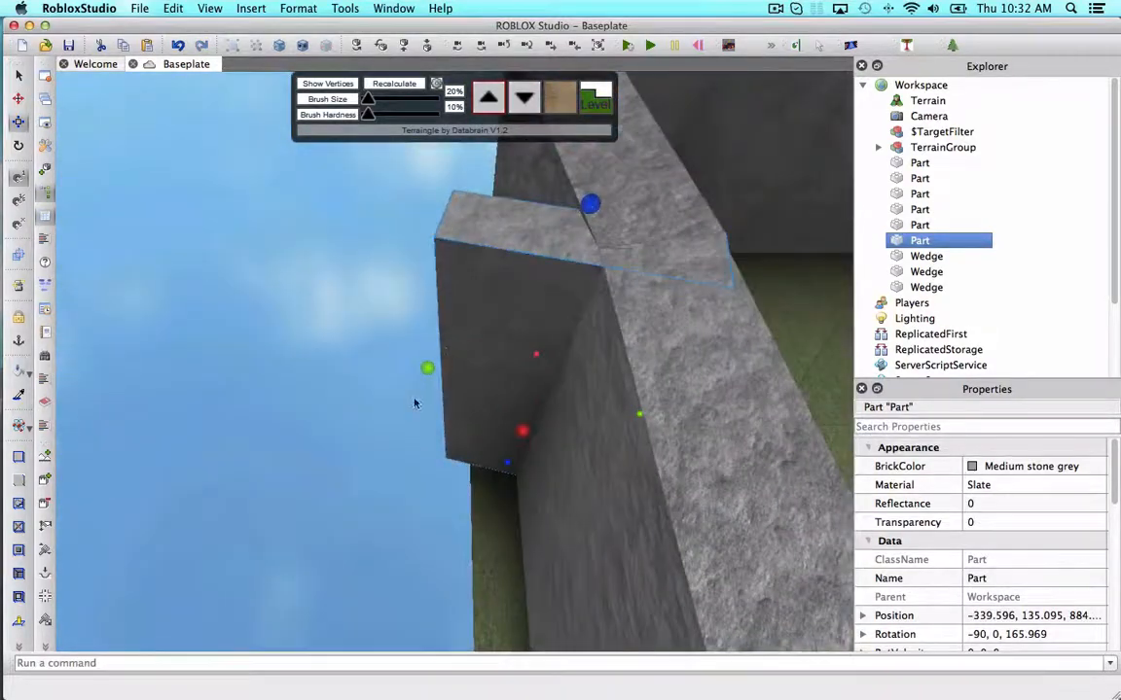
{"action": "left_click_drag", "start_coordinate": [426, 368], "coordinate": [486, 436]}
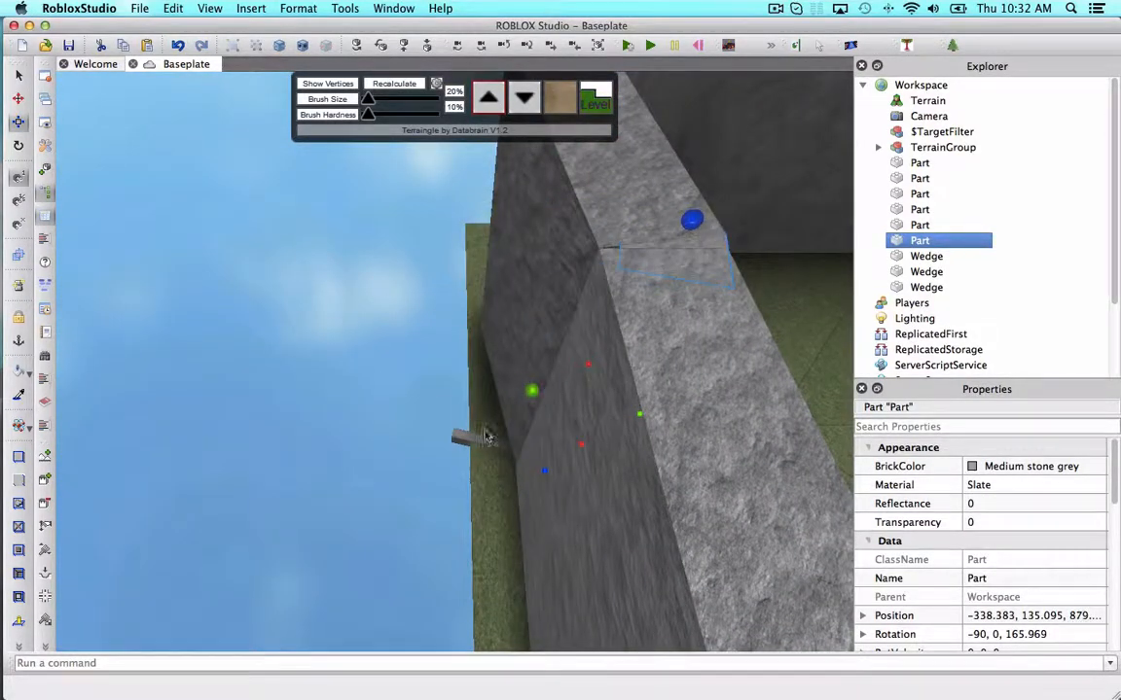
{"action": "left_click", "coordinate": [461, 434]}
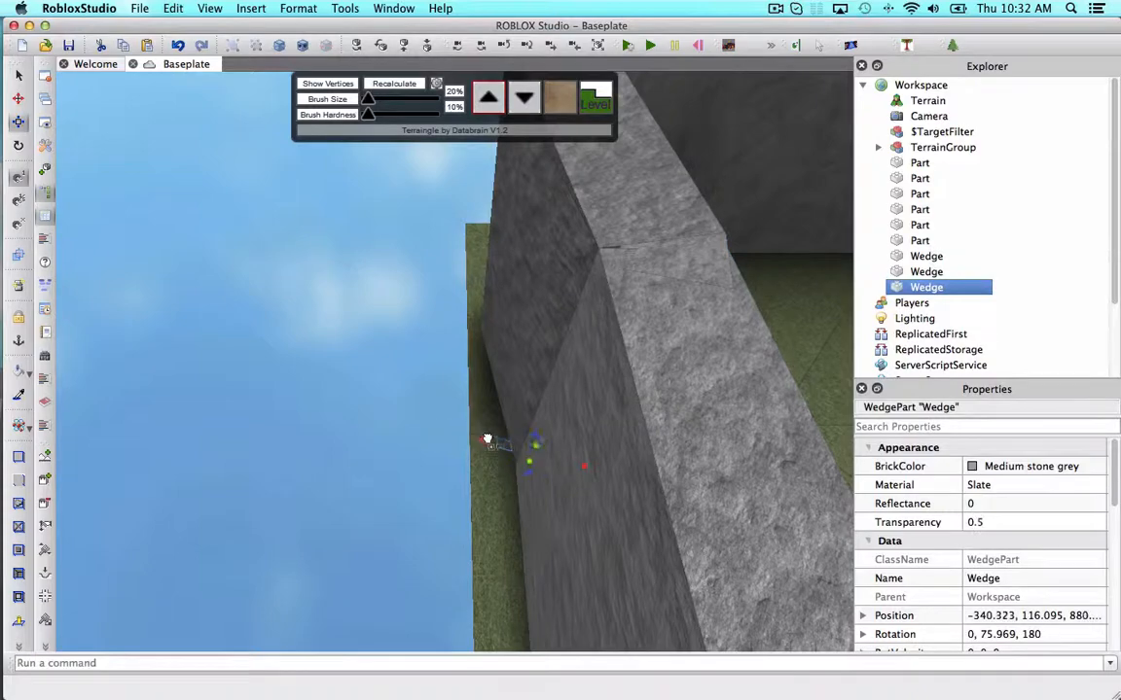
{"action": "left_click_drag", "start_coordinate": [493, 440], "coordinate": [499, 443]}
{"action": "right_click_drag", "start_coordinate": [499, 442], "coordinate": [497, 443]}
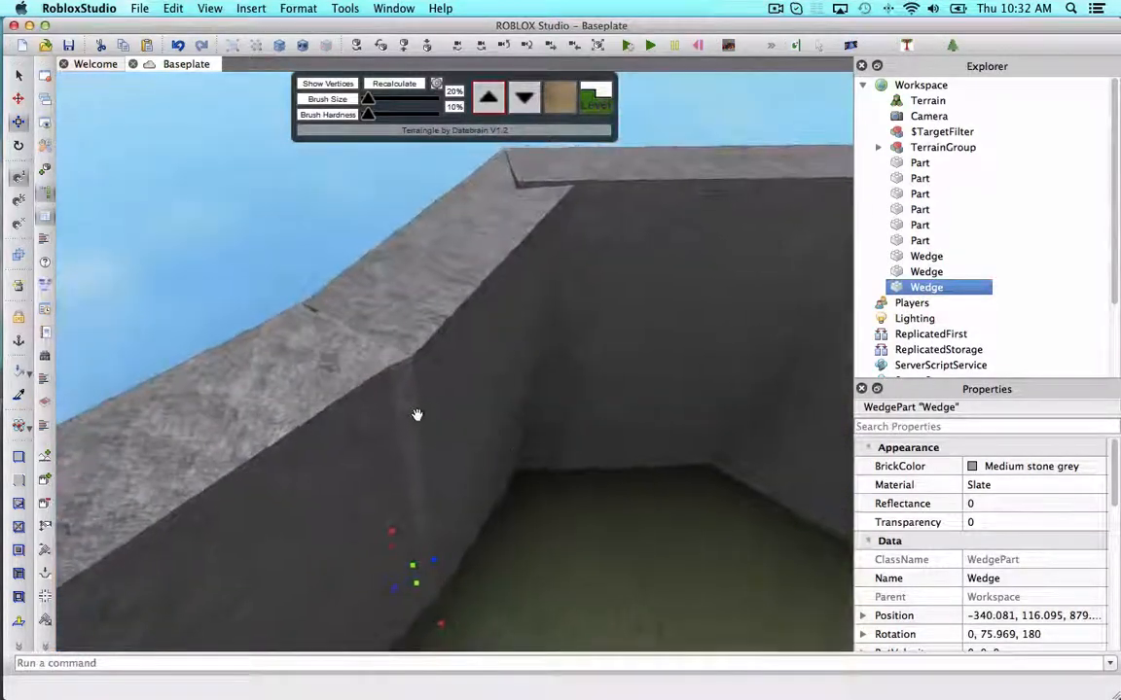
- Duplicate the straight wall beside the corner and place the copy past its end at about X -278.571, Y 138.595
{"action": "scroll", "coordinate": [371, 390], "scroll_direction": "up", "scroll_amount": 2}
{"action": "scroll", "coordinate": [366, 389], "scroll_direction": "down", "scroll_amount": 5}
{"action": "left_click", "coordinate": [368, 381]}
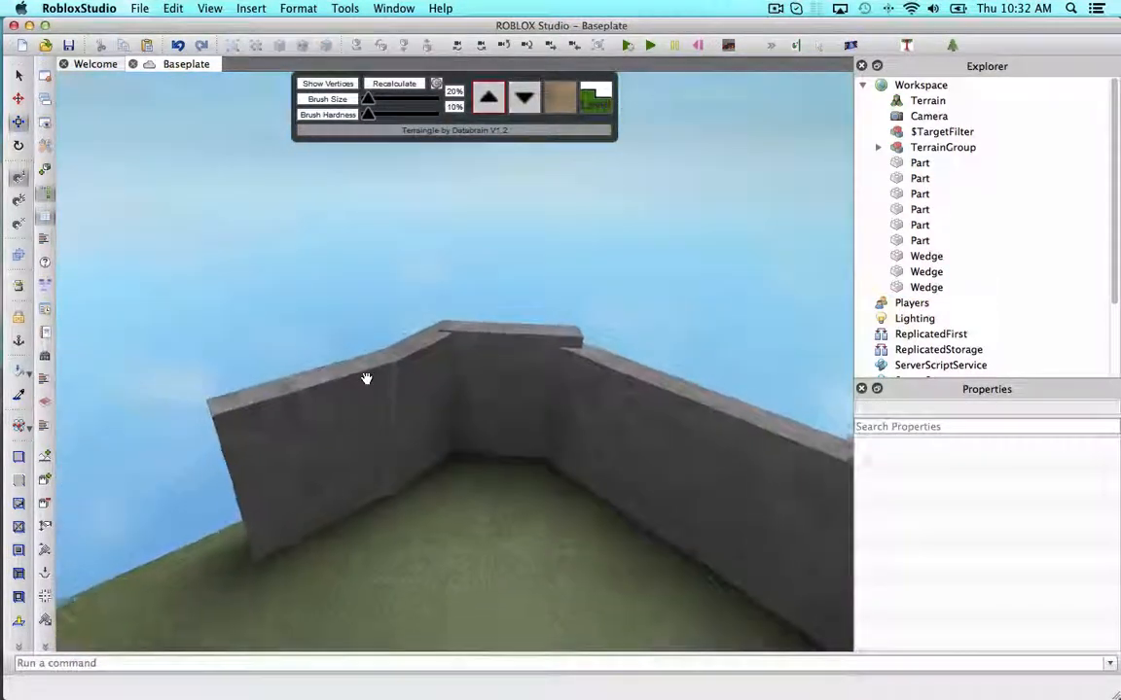
{"action": "mouse_move", "coordinate": [366, 378]}
{"action": "right_mouse_down"}
{"action": "mouse_move", "coordinate": [378, 382]}
{"action": "mouse_move", "coordinate": [369, 380]}
{"action": "right_mouse_up"}
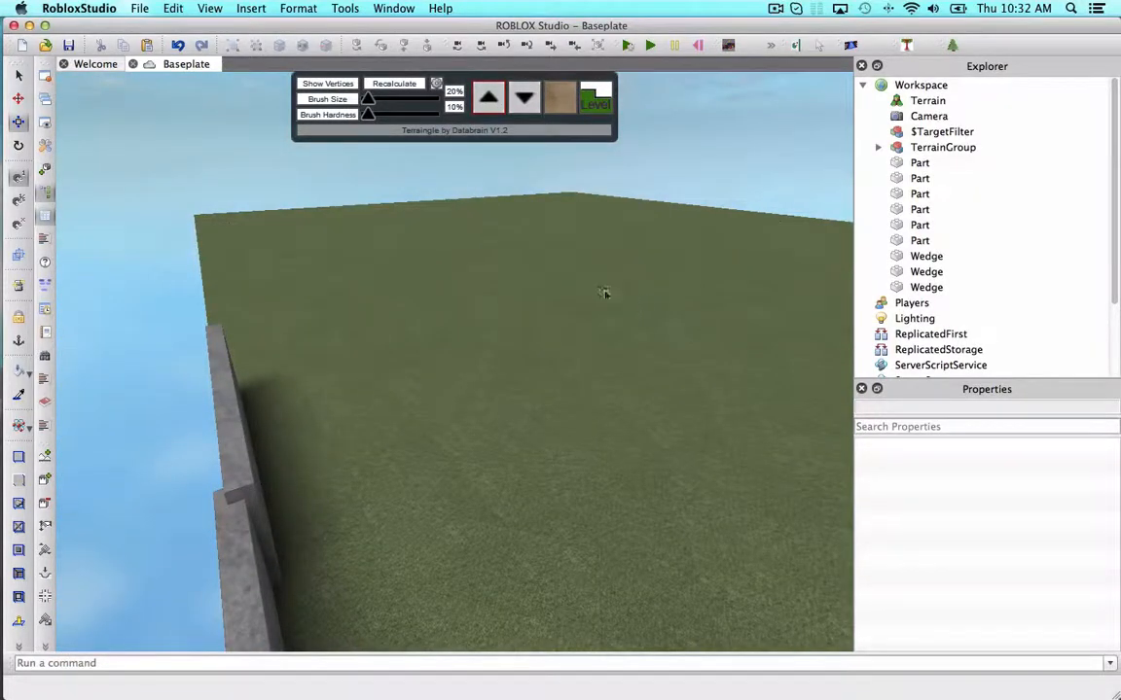
{"action": "right_click_drag", "start_coordinate": [452, 261], "coordinate": [461, 257]}
{"action": "key", "text": "a"}
{"action": "left_click", "coordinate": [454, 257]}
{"action": "key", "text": "super+d"}
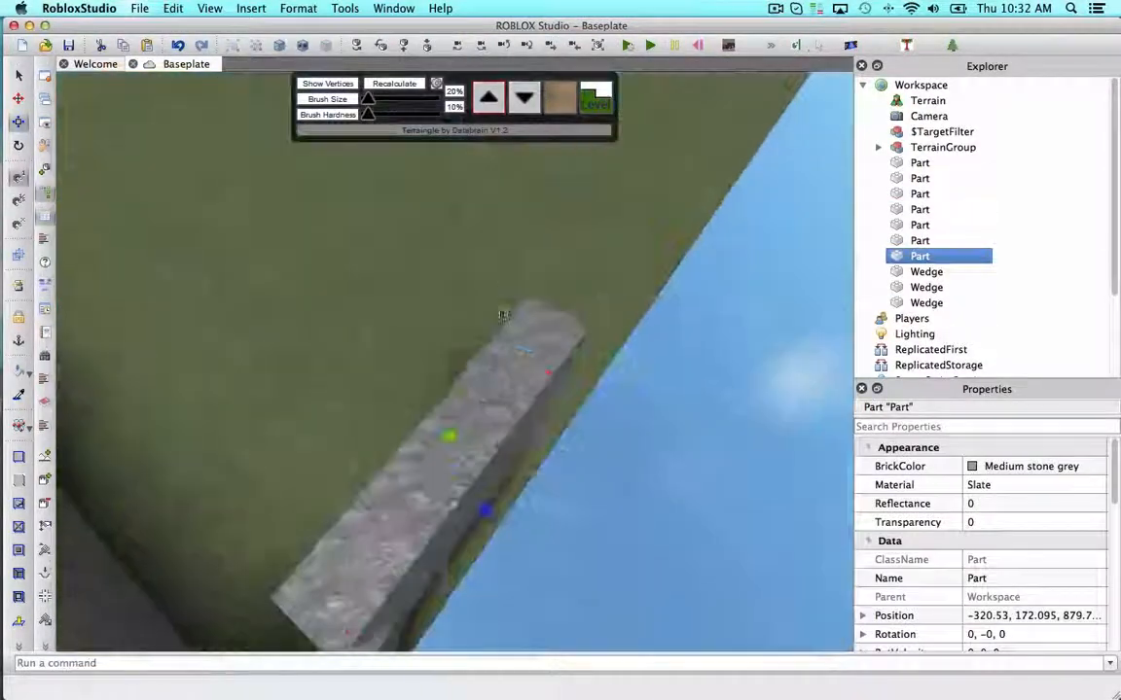
{"action": "left_click_drag", "start_coordinate": [501, 314], "coordinate": [595, 331]}
{"action": "key", "text": "d"}
- Lengthen the copied wall along the terrain's edge, away from the finished corner
{"action": "left_click", "coordinate": [18, 122]}
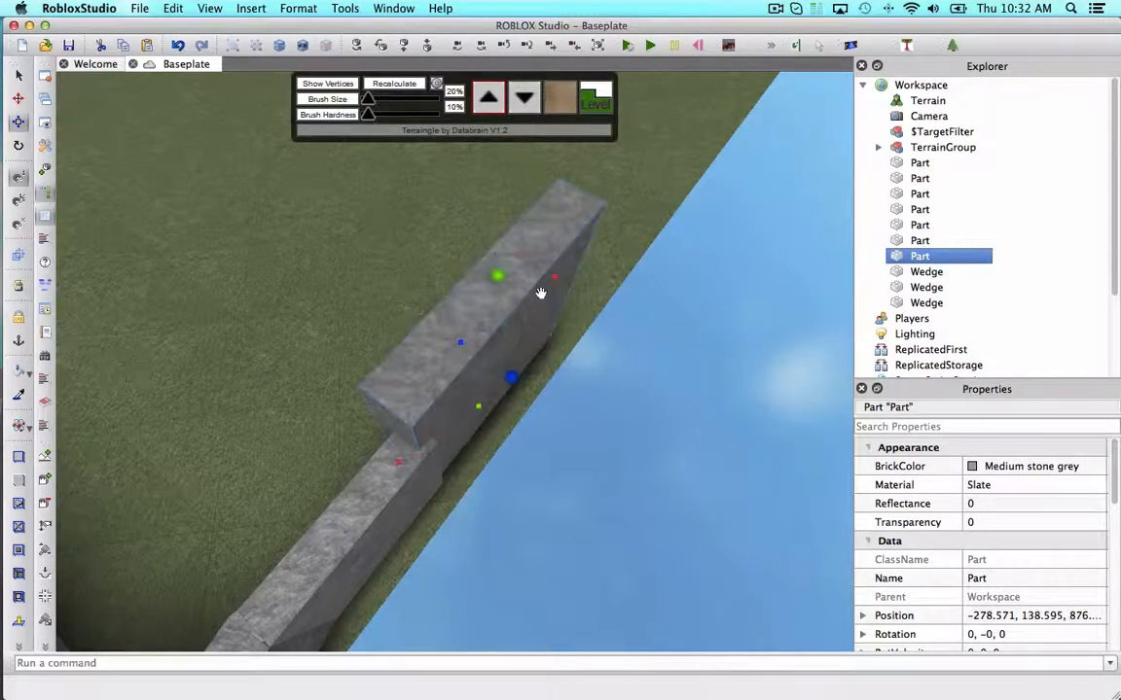
{"action": "left_click_drag", "start_coordinate": [552, 280], "coordinate": [680, 257]}
{"action": "left_click", "coordinate": [680, 258]}
{"action": "right_click_drag", "start_coordinate": [680, 258], "coordinate": [676, 273]}
- Duplicate a wall piece, place the copy beyond the lengthened wall at X -42.065, and rotate it to 0 degrees
{"action": "left_click", "coordinate": [666, 364]}
{"action": "key", "text": "super+d"}
{"action": "right_click_drag", "start_coordinate": [666, 364], "coordinate": [667, 364]}
{"action": "left_click_drag", "start_coordinate": [666, 364], "coordinate": [390, 277]}
{"action": "right_click_drag", "start_coordinate": [390, 276], "coordinate": [389, 275]}
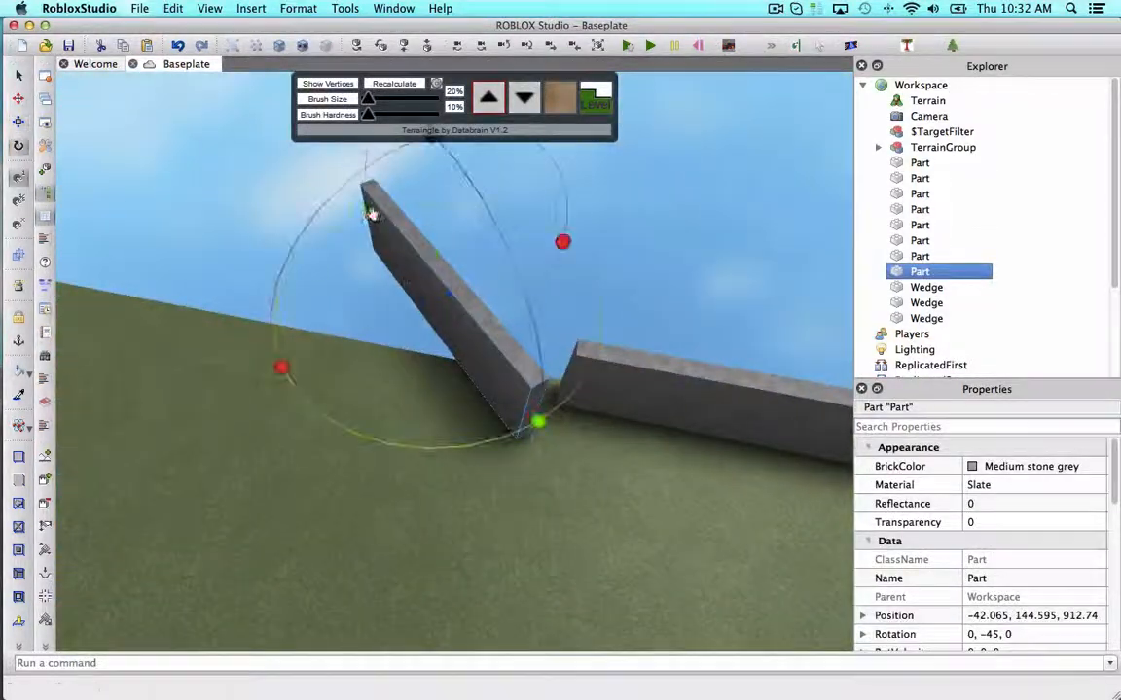
{"action": "left_click_drag", "start_coordinate": [370, 213], "coordinate": [229, 374]}
- Move the rotated wall into line with the terrain's edge at Y 142.095, Z 882.74
{"action": "key", "text": "super+2"}
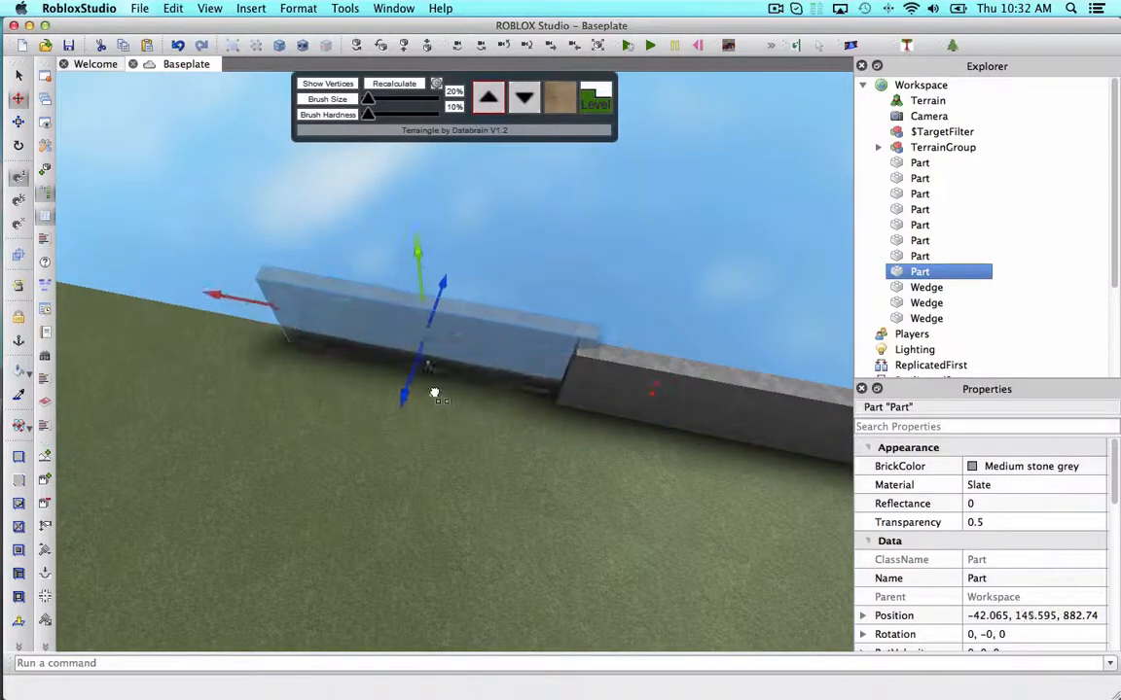
{"action": "right_click_drag", "start_coordinate": [316, 285], "coordinate": [315, 286]}
{"action": "left_click_drag", "start_coordinate": [477, 334], "coordinate": [481, 320]}
{"action": "right_click_drag", "start_coordinate": [481, 320], "coordinate": [477, 315]}
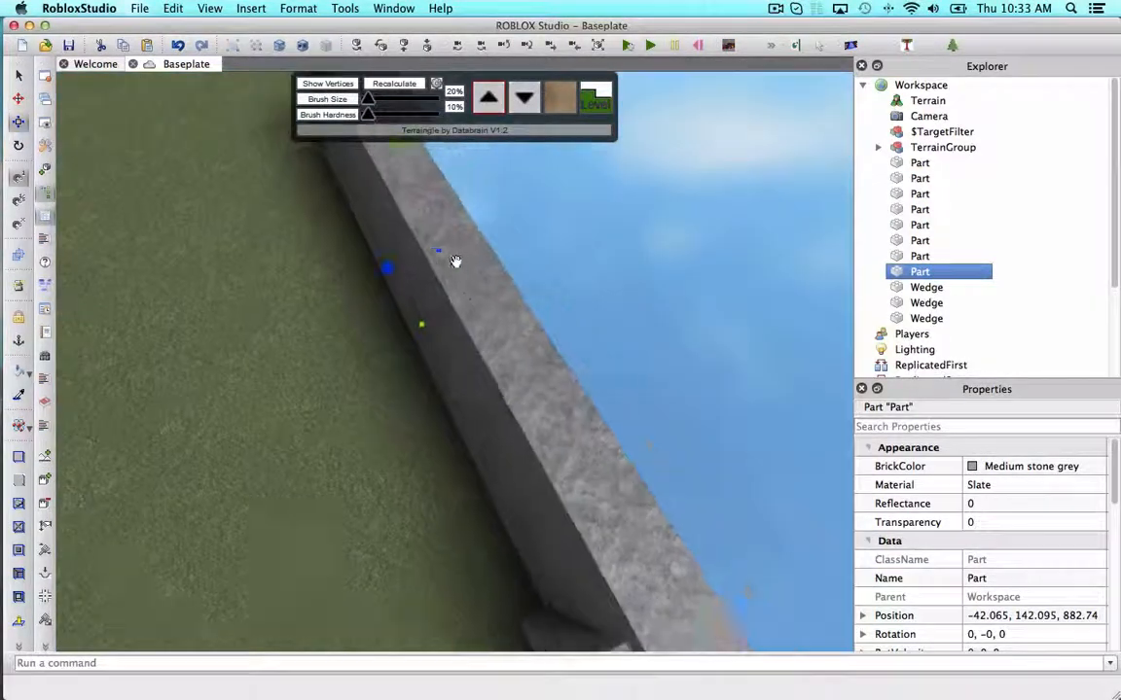
- Resize the new wall's thickness, underside and length to fit along the terrain's edge
{"action": "left_click_drag", "start_coordinate": [439, 252], "coordinate": [455, 247]}
{"action": "left_click_drag", "start_coordinate": [388, 268], "coordinate": [380, 271]}
{"action": "left_click_drag", "start_coordinate": [429, 322], "coordinate": [424, 335]}
{"action": "right_click_drag", "start_coordinate": [424, 336], "coordinate": [422, 328]}
{"action": "left_click_drag", "start_coordinate": [399, 225], "coordinate": [343, 205]}
- Duplicate the wall again and adjust the copy to continue the enclosure along the terrain's edge
{"action": "left_click", "coordinate": [611, 255]}
{"action": "right_click_drag", "start_coordinate": [611, 255], "coordinate": [610, 251]}
{"action": "left_click", "coordinate": [610, 251]}
{"action": "key", "text": "super+d"}
{"action": "mouse_move", "coordinate": [461, 404]}
{"action": "left_mouse_down"}
{"action": "mouse_move", "coordinate": [645, 418]}
{"action": "mouse_move", "coordinate": [418, 440]}
{"action": "mouse_move", "coordinate": [434, 485]}
{"action": "mouse_move", "coordinate": [439, 403]}
{"action": "left_mouse_up"}
{"action": "left_click_drag", "start_coordinate": [661, 441], "coordinate": [350, 430]}
{"action": "right_click_drag", "start_coordinate": [380, 405], "coordinate": [385, 401]}
- Enlarge the straight wall beside the first finished corner and raise the top of the adjoining filler block
{"action": "right_click_drag", "start_coordinate": [236, 263], "coordinate": [443, 320]}
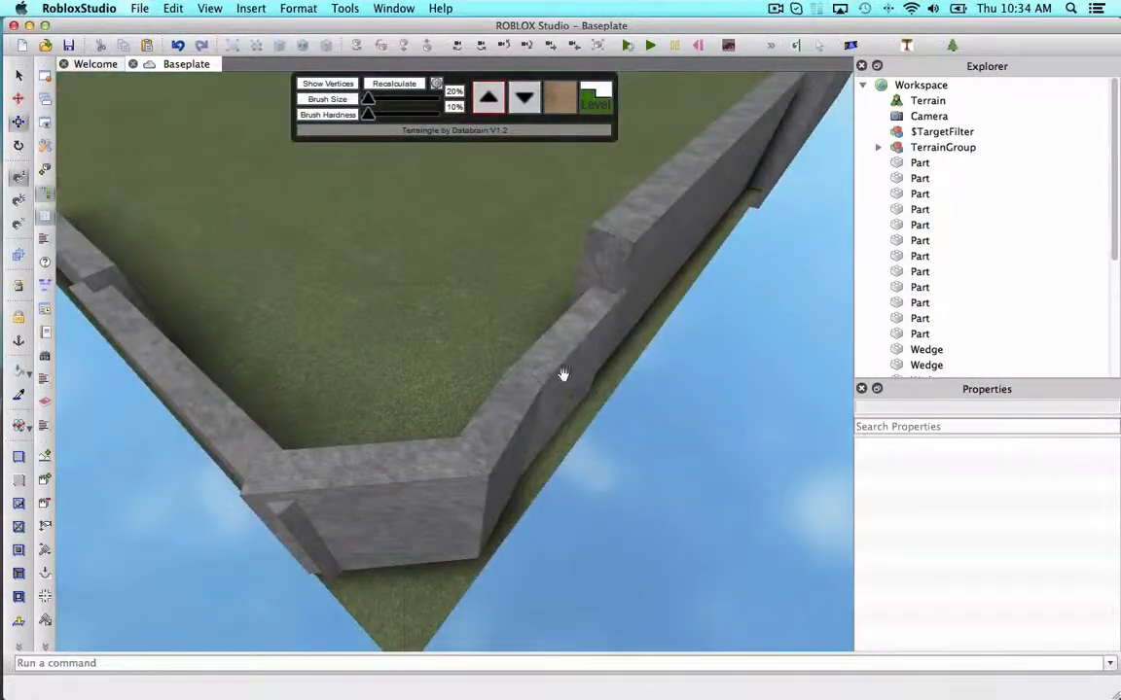
{"action": "left_click", "coordinate": [607, 397]}
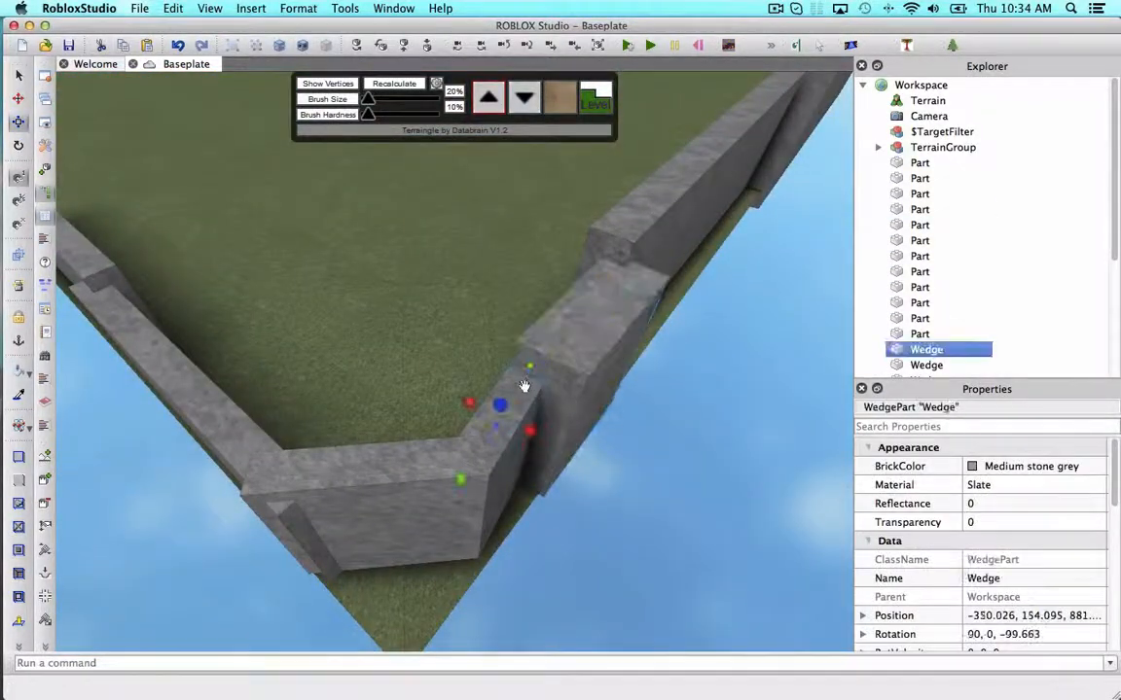
{"action": "left_click", "coordinate": [442, 465]}
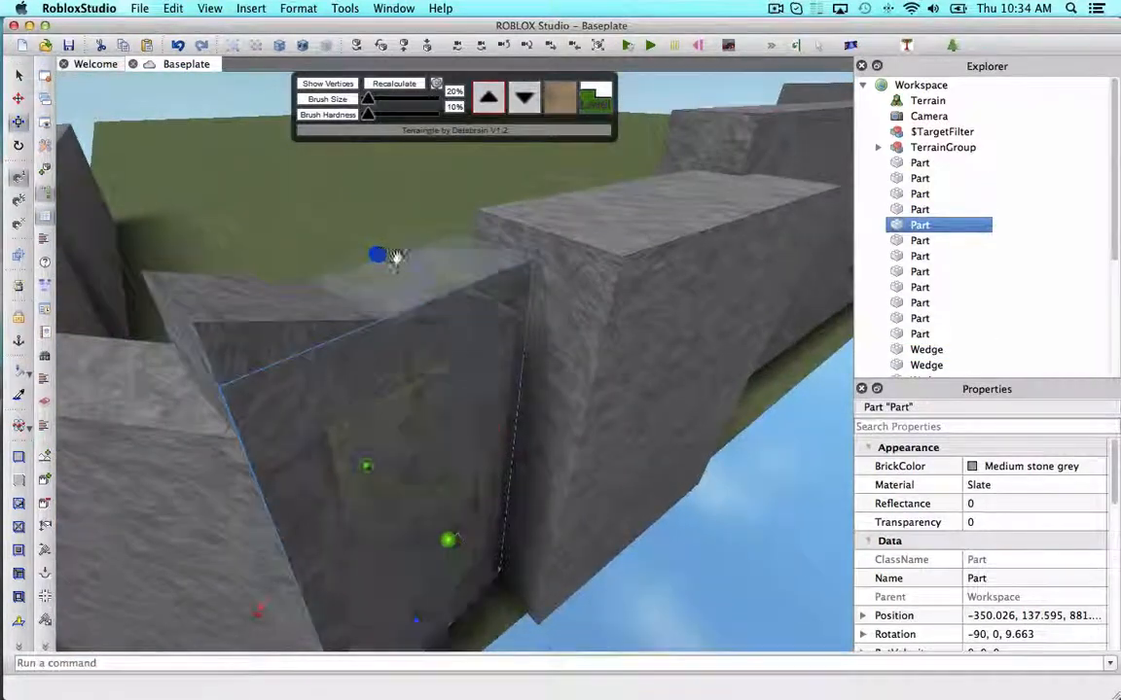
{"action": "left_click", "coordinate": [255, 356]}
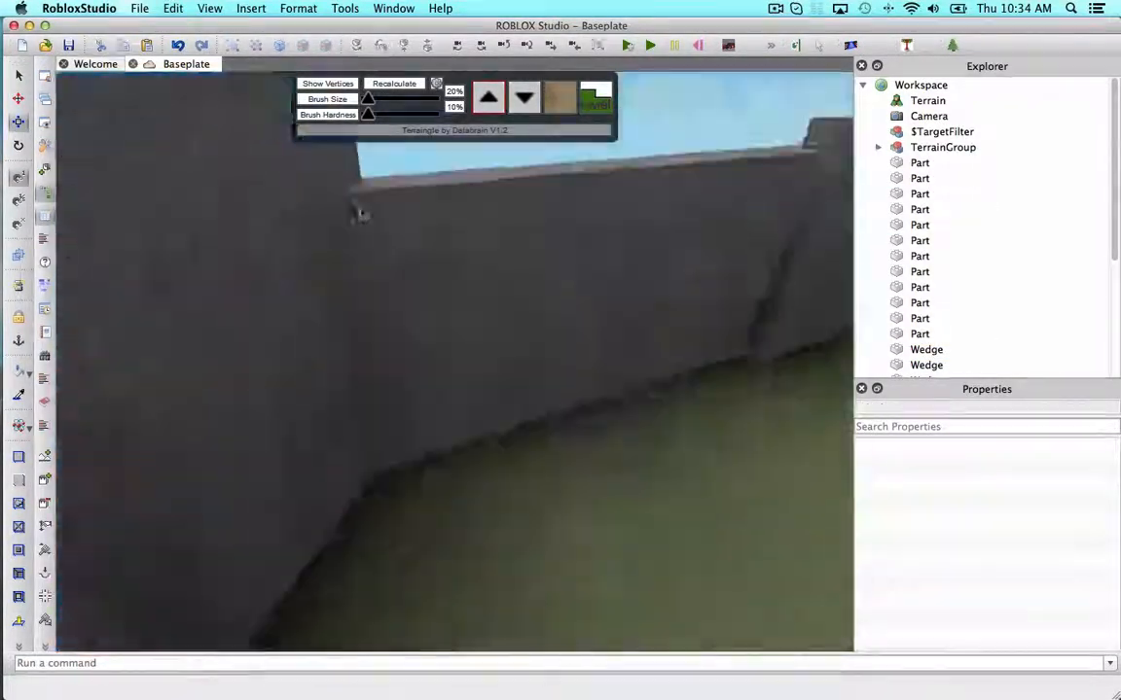
- Paste a copy of the long slate wall and place it on the terrain beside the open end of the enclosure
{"action": "left_click", "coordinate": [510, 244]}
{"action": "left_click", "coordinate": [781, 358]}
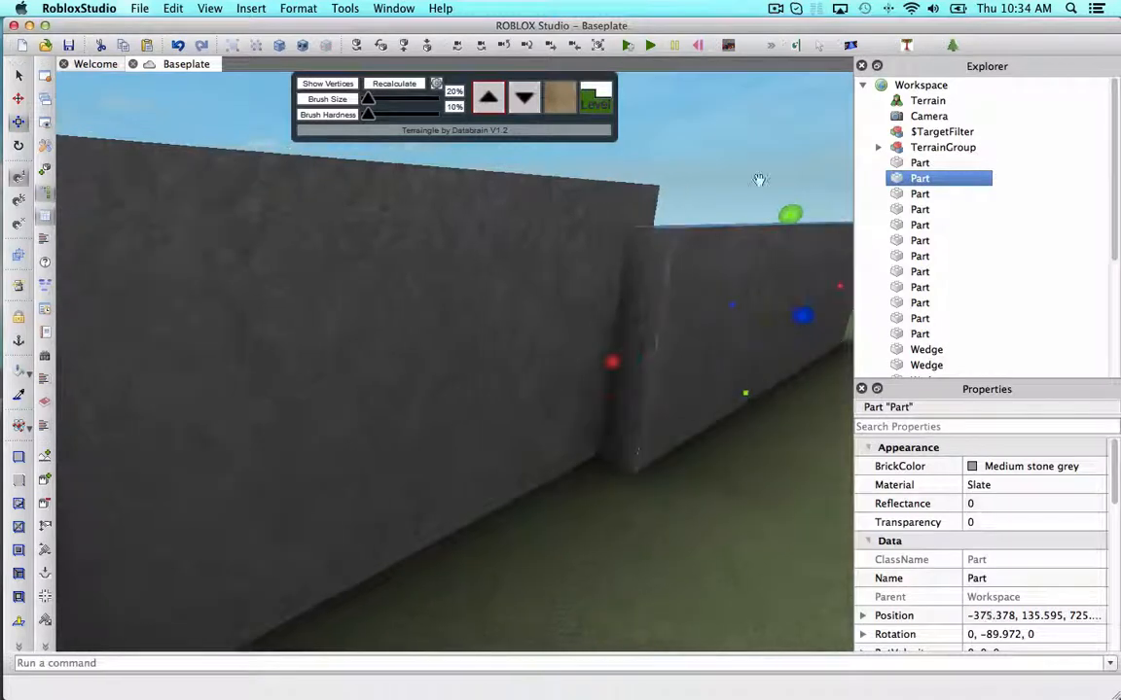
{"action": "left_click", "coordinate": [762, 155]}
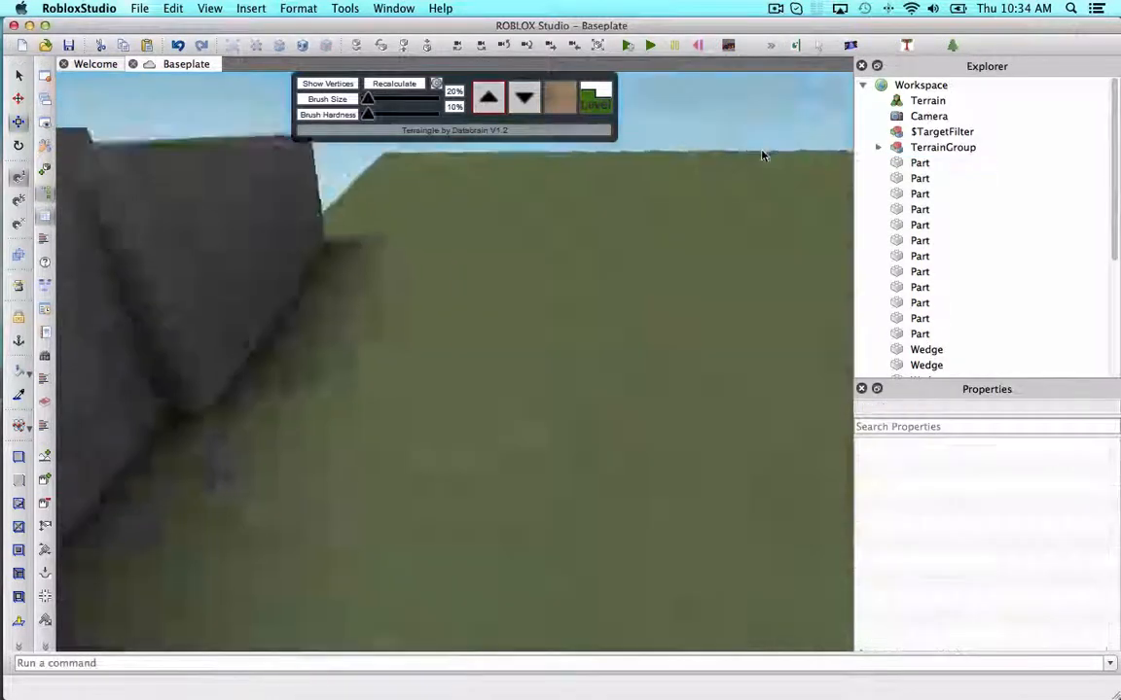
{"action": "right_click_drag", "start_coordinate": [762, 155], "coordinate": [644, 236]}
{"action": "key", "text": "super+v"}
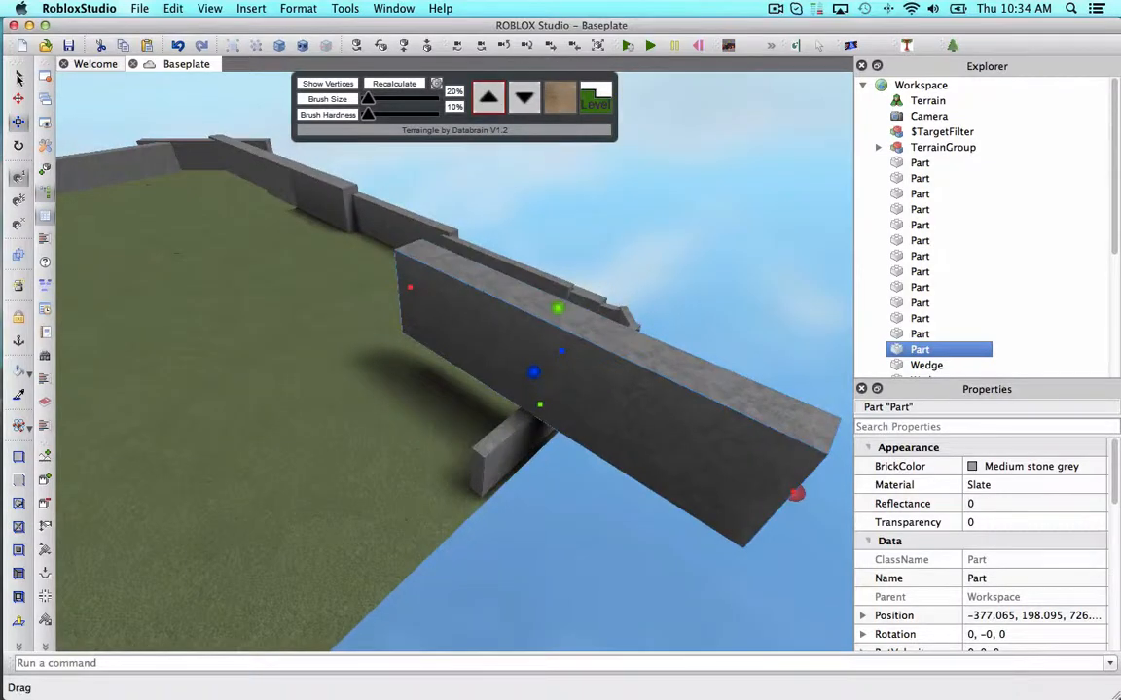
{"action": "left_click", "coordinate": [18, 78]}
{"action": "right_click_drag", "start_coordinate": [399, 329], "coordinate": [418, 333]}
{"action": "left_click_drag", "start_coordinate": [693, 441], "coordinate": [181, 287]}
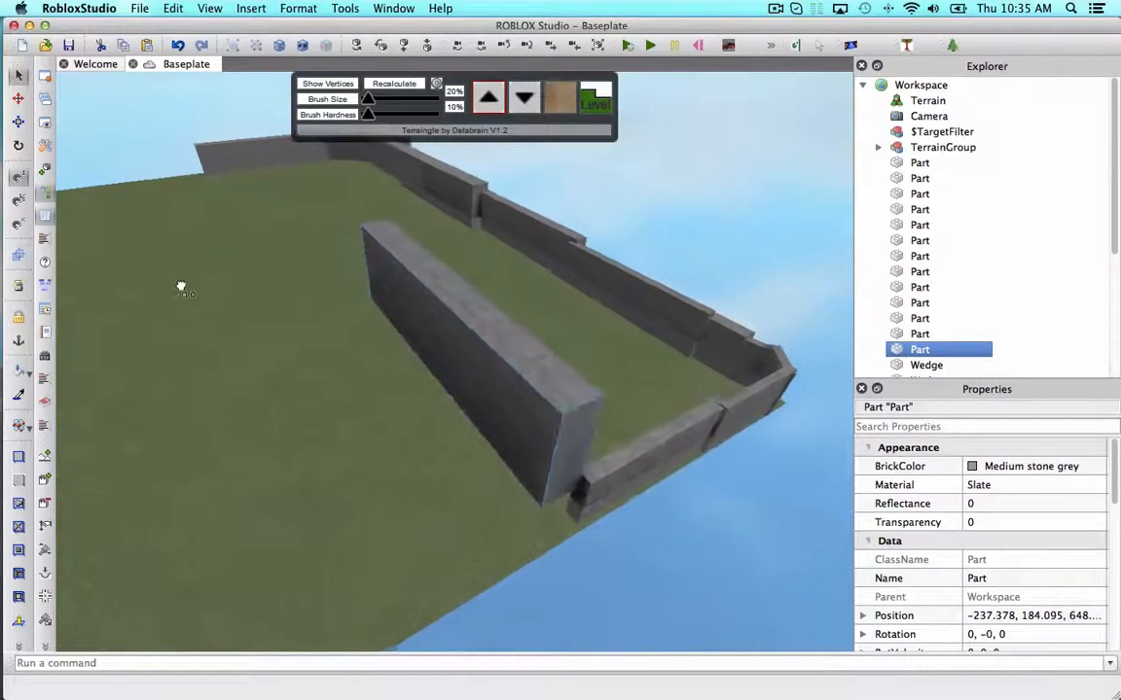
{"action": "right_click_drag", "start_coordinate": [706, 367], "coordinate": [712, 368]}
{"action": "left_click", "coordinate": [712, 368]}
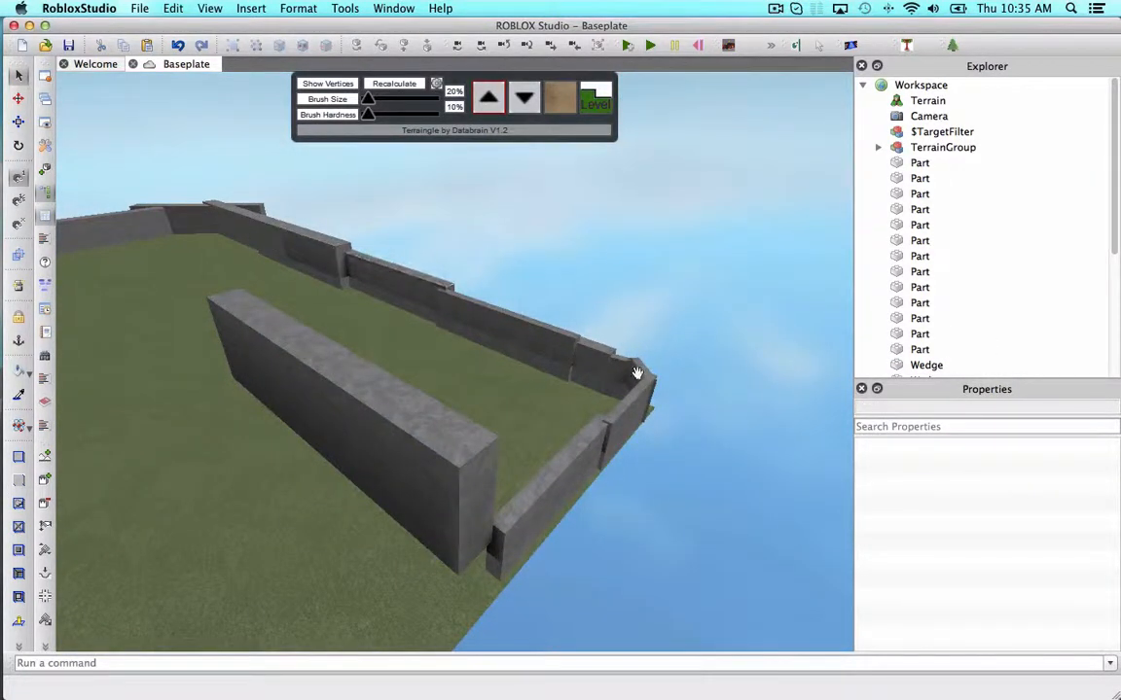
- Shorten the pasted wall to a short block standing near the end of the enclosure
{"action": "key", "text": "w"}
{"action": "right_click_drag", "start_coordinate": [619, 378], "coordinate": [650, 391]}
{"action": "key", "text": "s"}
{"action": "left_click", "coordinate": [462, 294]}
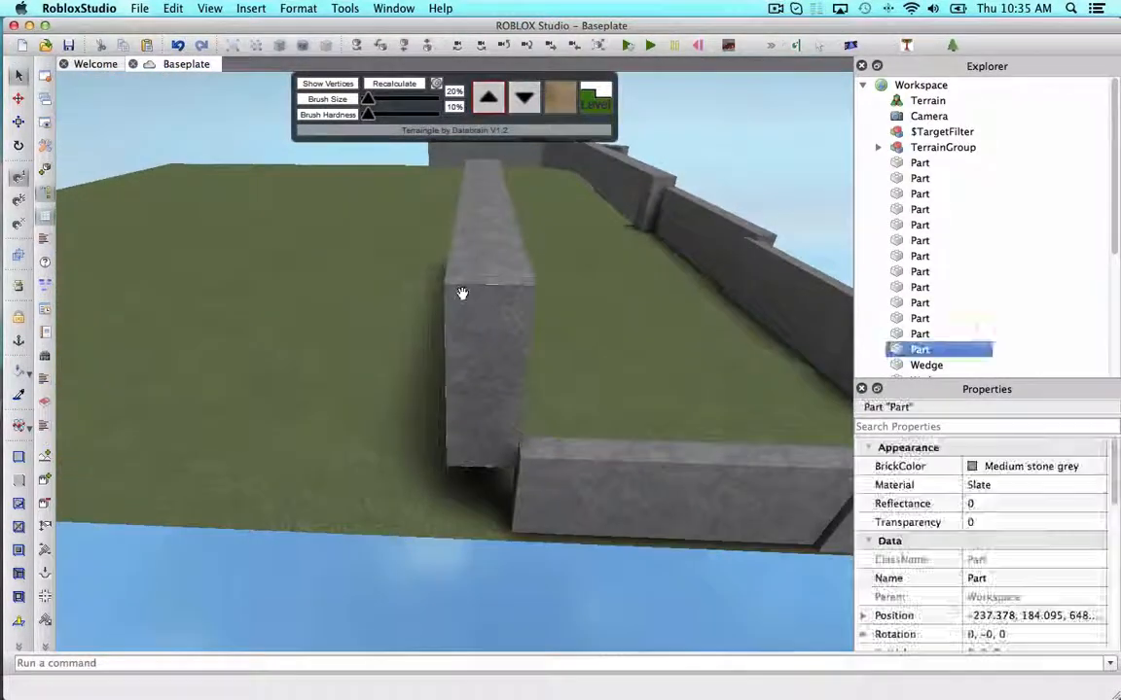
{"action": "key", "text": "s"}
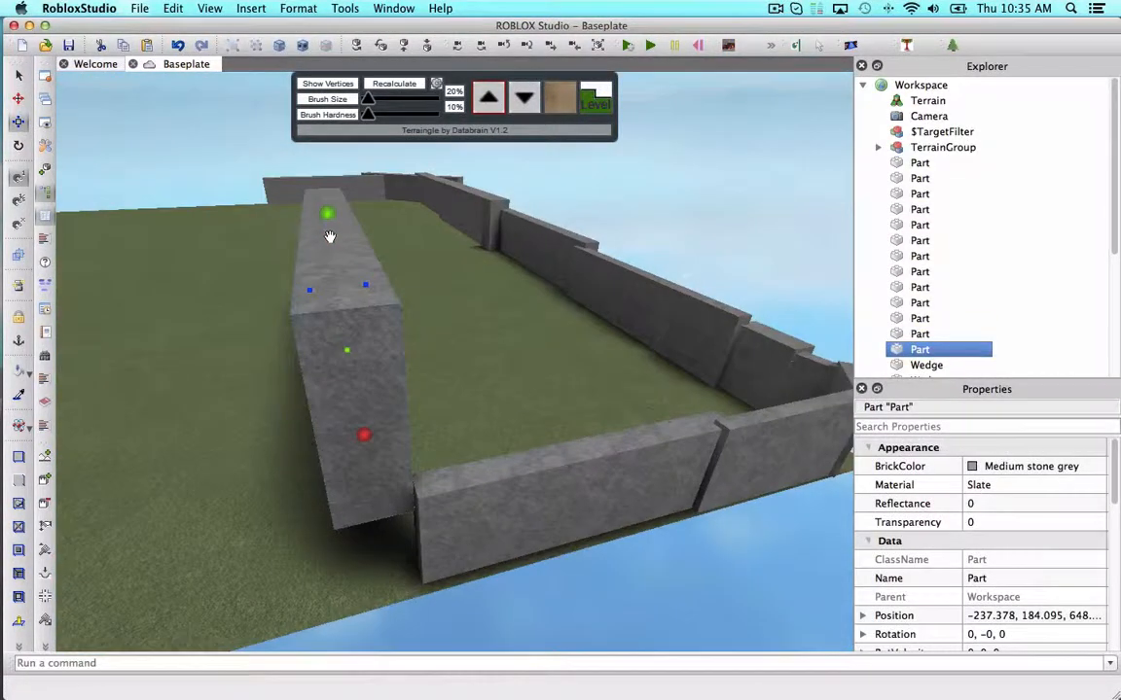
{"action": "left_click_drag", "start_coordinate": [361, 322], "coordinate": [363, 320]}
- Switch to the 1/5-stud grid and rotate the short block to 15 degrees about its vertical axis
{"action": "key", "text": "a"}
{"action": "right_click_drag", "start_coordinate": [385, 290], "coordinate": [233, 265]}
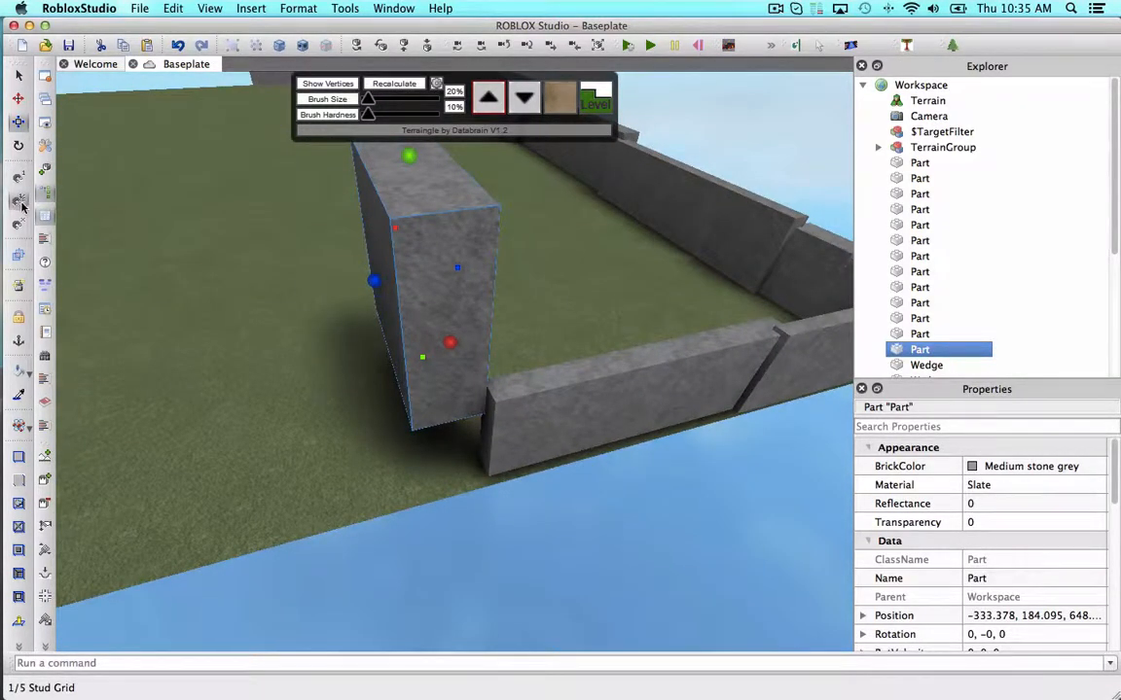
{"action": "right_click_drag", "start_coordinate": [249, 279], "coordinate": [602, 470]}
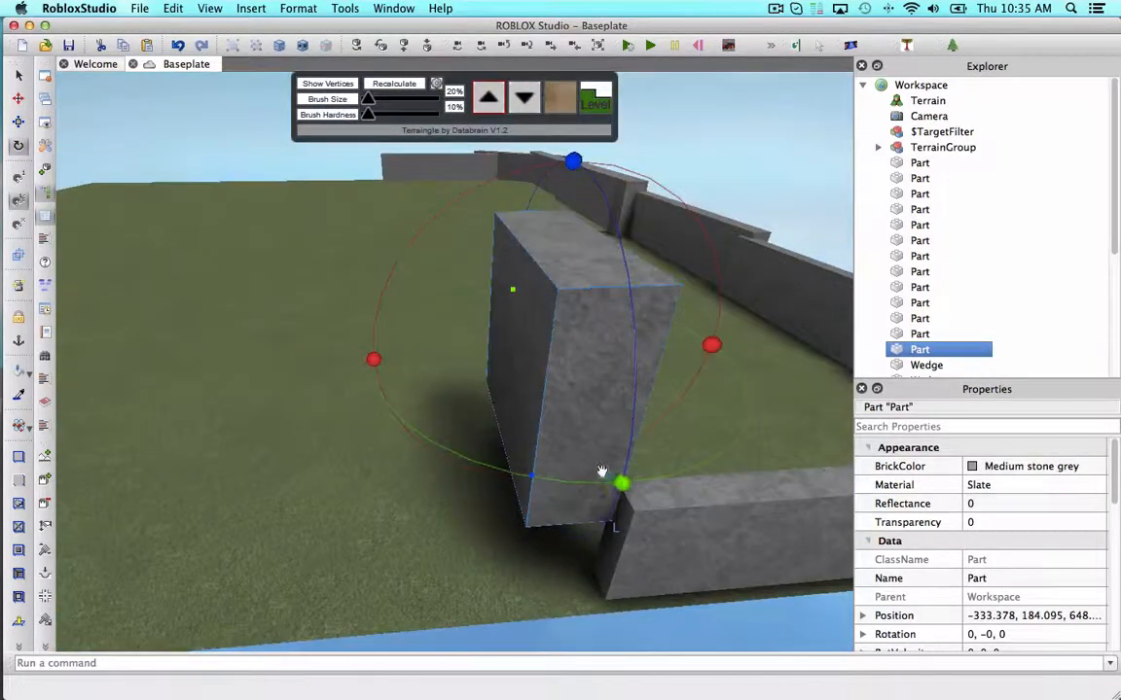
{"action": "left_click_drag", "start_coordinate": [697, 470], "coordinate": [686, 472]}
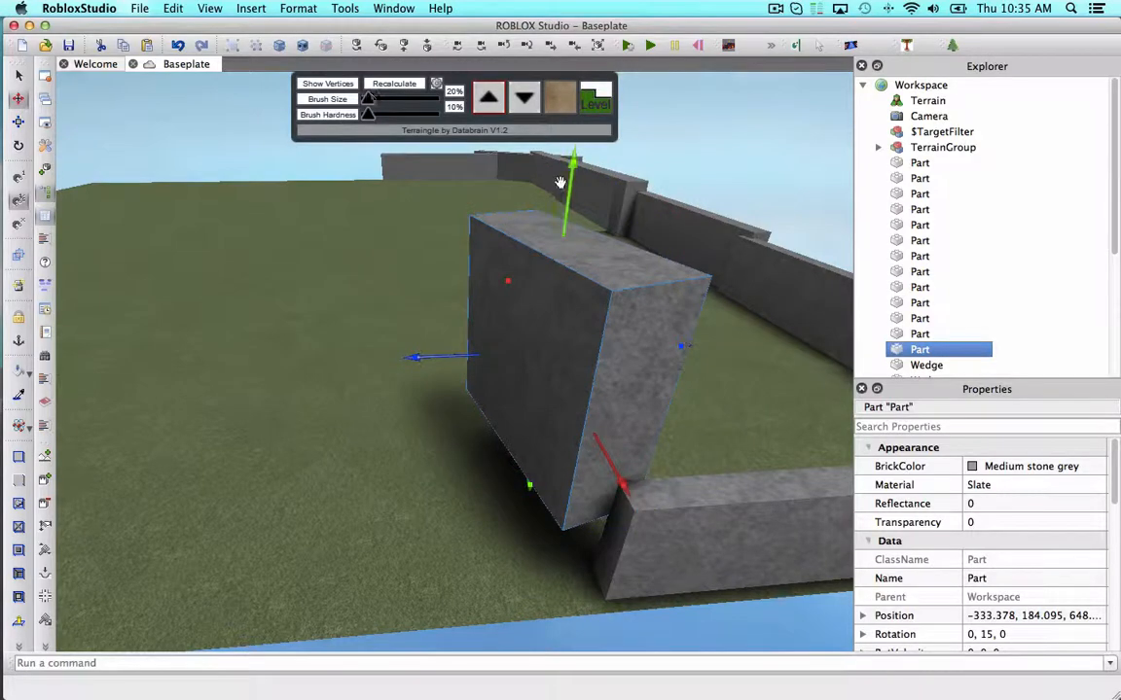
- Lower the rotated block to Y 132.495 and slide it against the end of the last wall
{"action": "left_click_drag", "start_coordinate": [561, 183], "coordinate": [559, 287]}
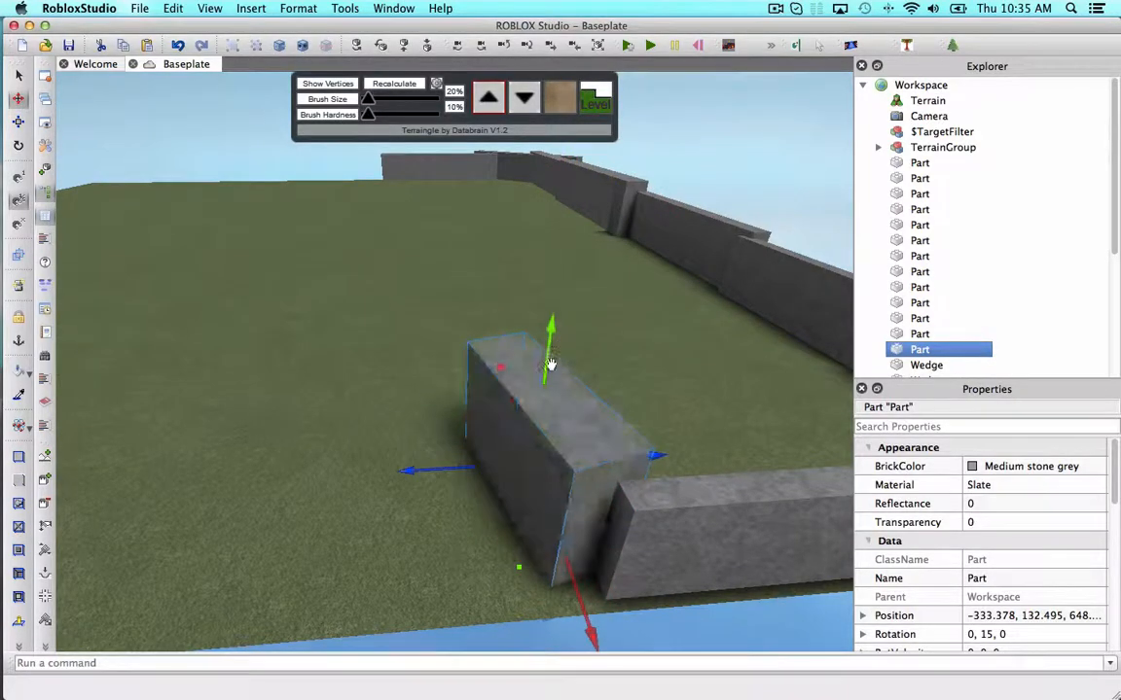
{"action": "left_click_drag", "start_coordinate": [587, 596], "coordinate": [590, 630]}
{"action": "left_click", "coordinate": [678, 415]}
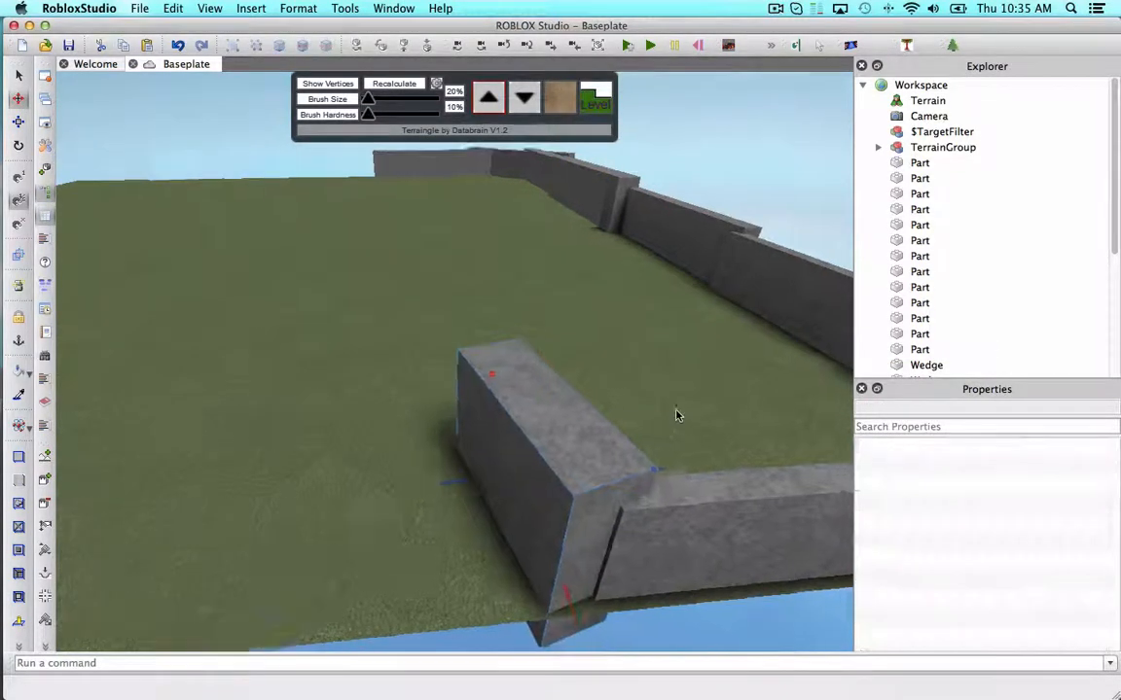
- Duplicate the angled block and rotate the copy to 75 degrees about its vertical axis
{"action": "key", "text": "w"}
{"action": "right_click_drag", "start_coordinate": [678, 415], "coordinate": [675, 412]}
{"action": "key", "text": "s"}
{"action": "left_click", "coordinate": [477, 436]}
{"action": "key", "text": "super+c"}
{"action": "key", "text": "super+v"}
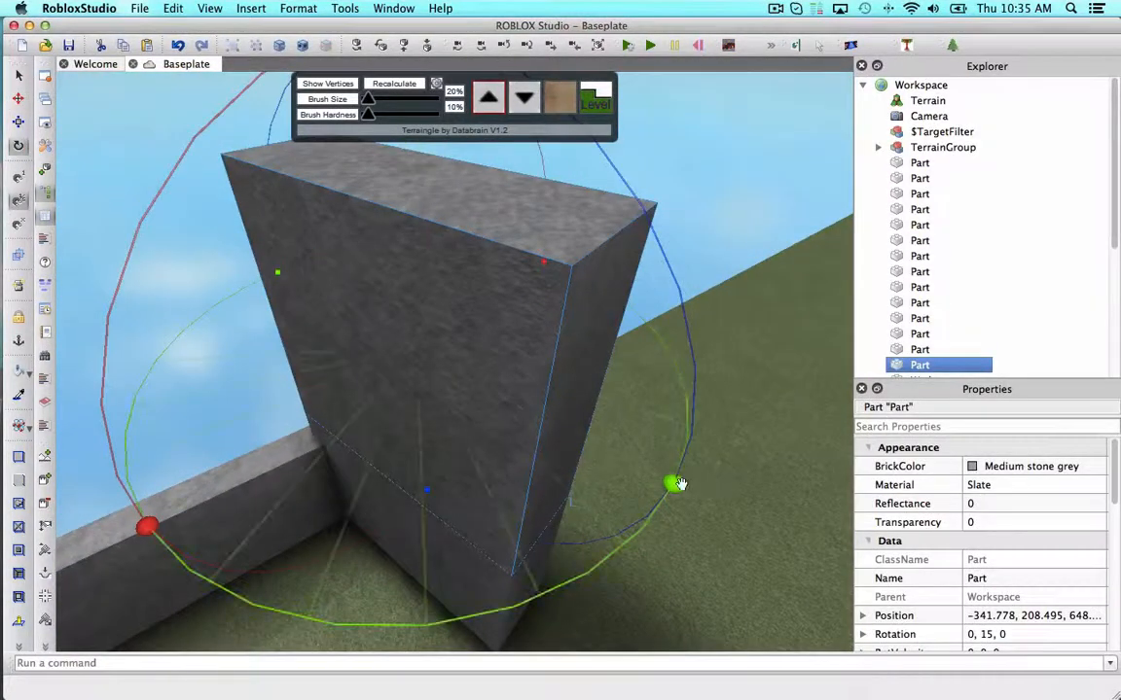
{"action": "left_click_drag", "start_coordinate": [678, 484], "coordinate": [510, 293]}
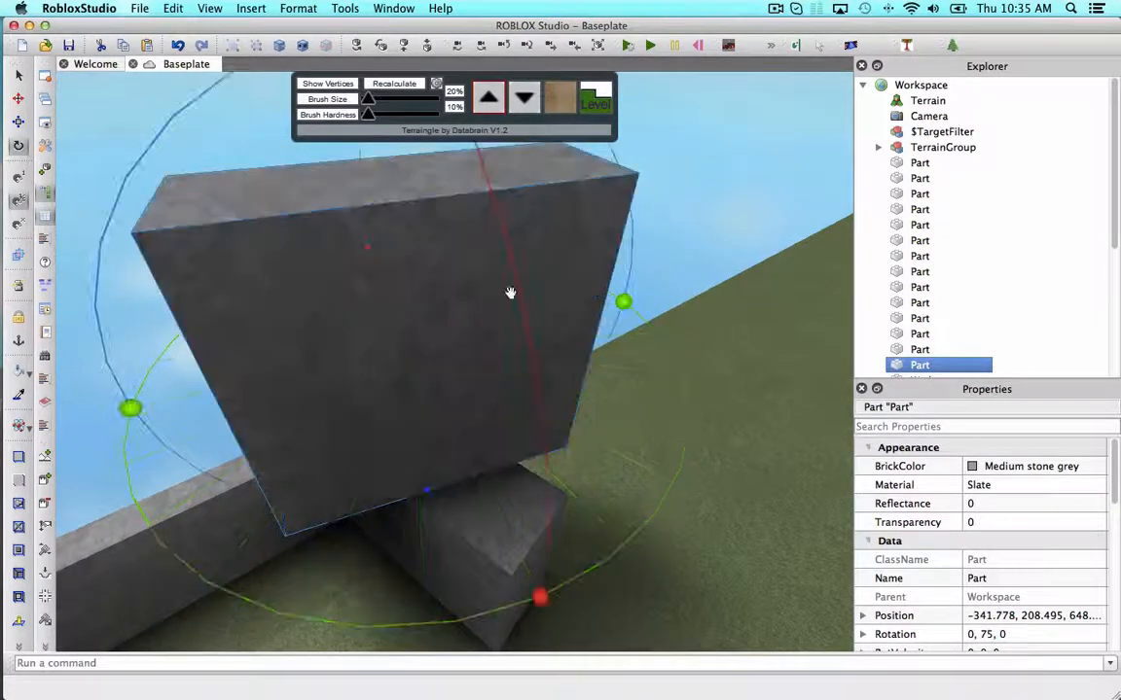
- Lower the copy to Y 132.295 and line it up with the inner end of the first angled block
{"action": "scroll", "coordinate": [590, 367], "scroll_direction": "down", "scroll_amount": 2}
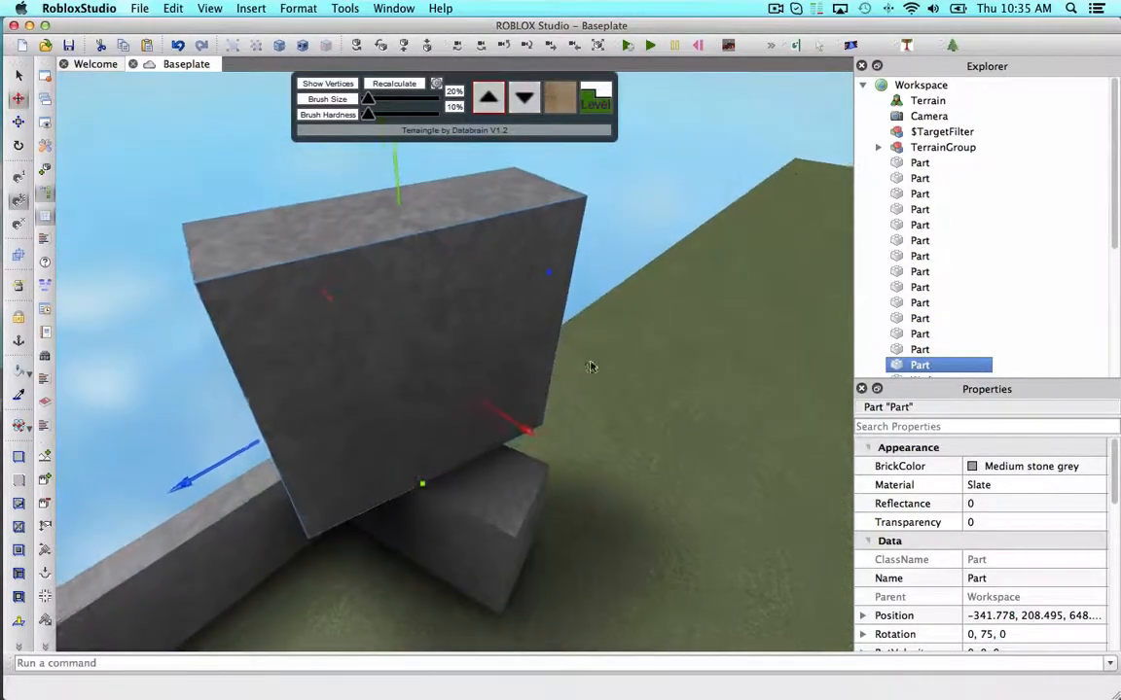
{"action": "left_click_drag", "start_coordinate": [545, 280], "coordinate": [506, 514]}
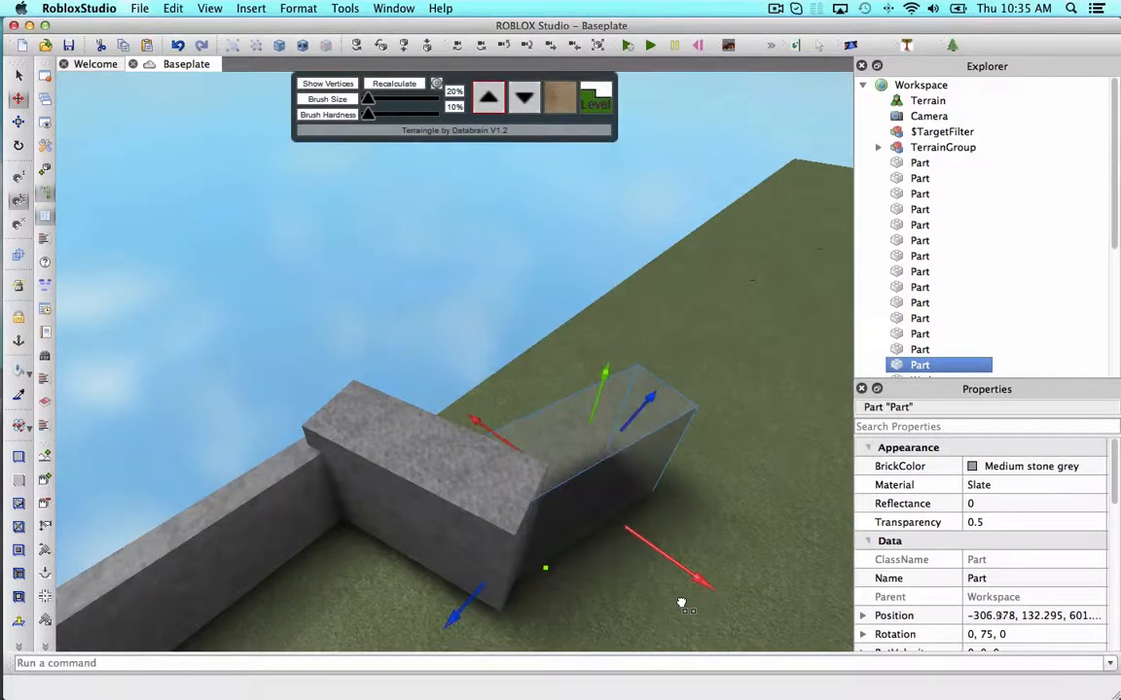
{"action": "left_click_drag", "start_coordinate": [681, 603], "coordinate": [639, 576]}
{"action": "left_click", "coordinate": [722, 443]}
- Duplicate the second angled block and rotate the copy to -180, 30, -180
{"action": "key", "text": "w"}
{"action": "right_click_drag", "start_coordinate": [723, 443], "coordinate": [723, 438]}
{"action": "key", "text": "s"}
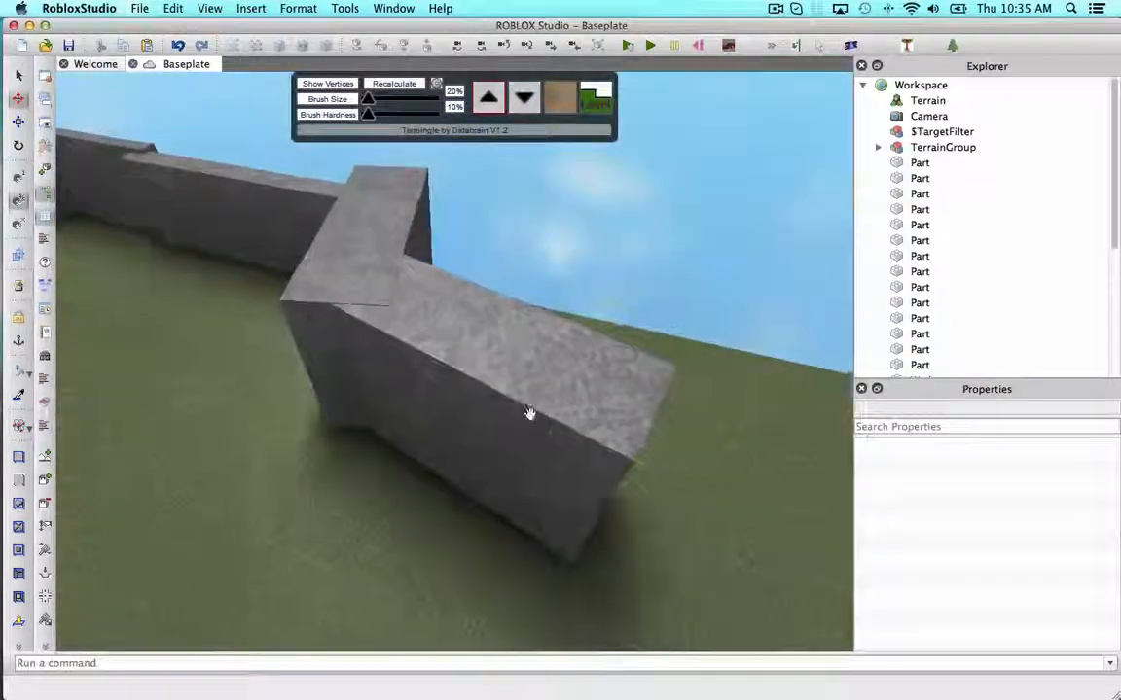
{"action": "left_click", "coordinate": [513, 421]}
{"action": "right_click_drag", "start_coordinate": [515, 418], "coordinate": [142, 259]}
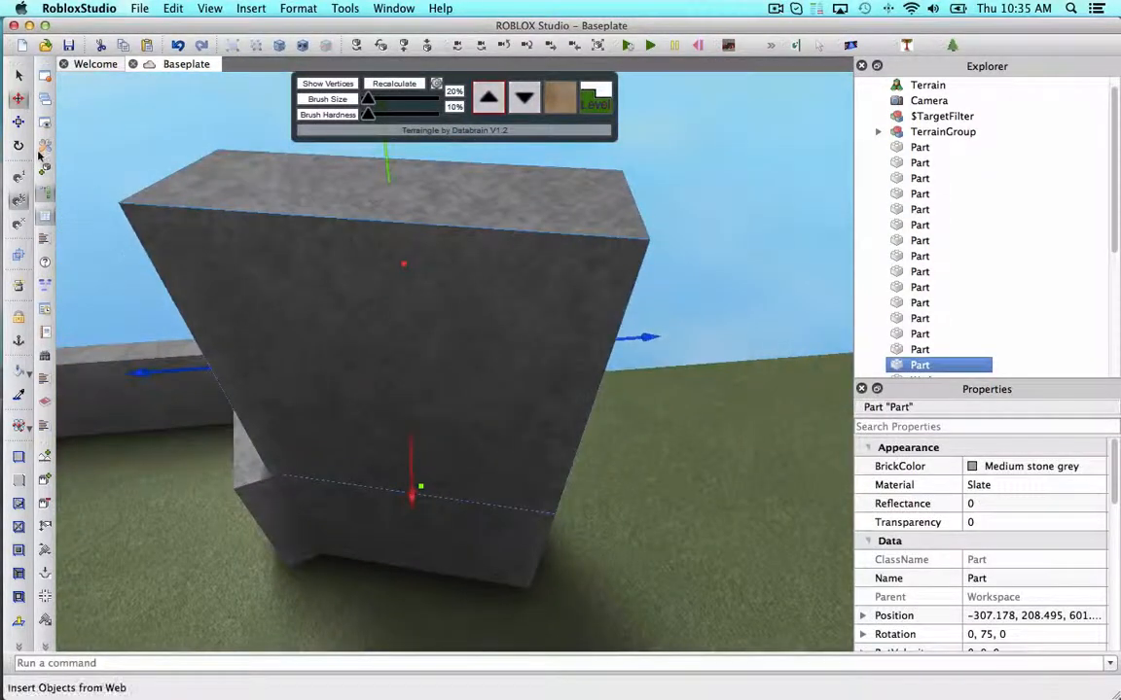
{"action": "left_click_drag", "start_coordinate": [675, 387], "coordinate": [457, 265]}
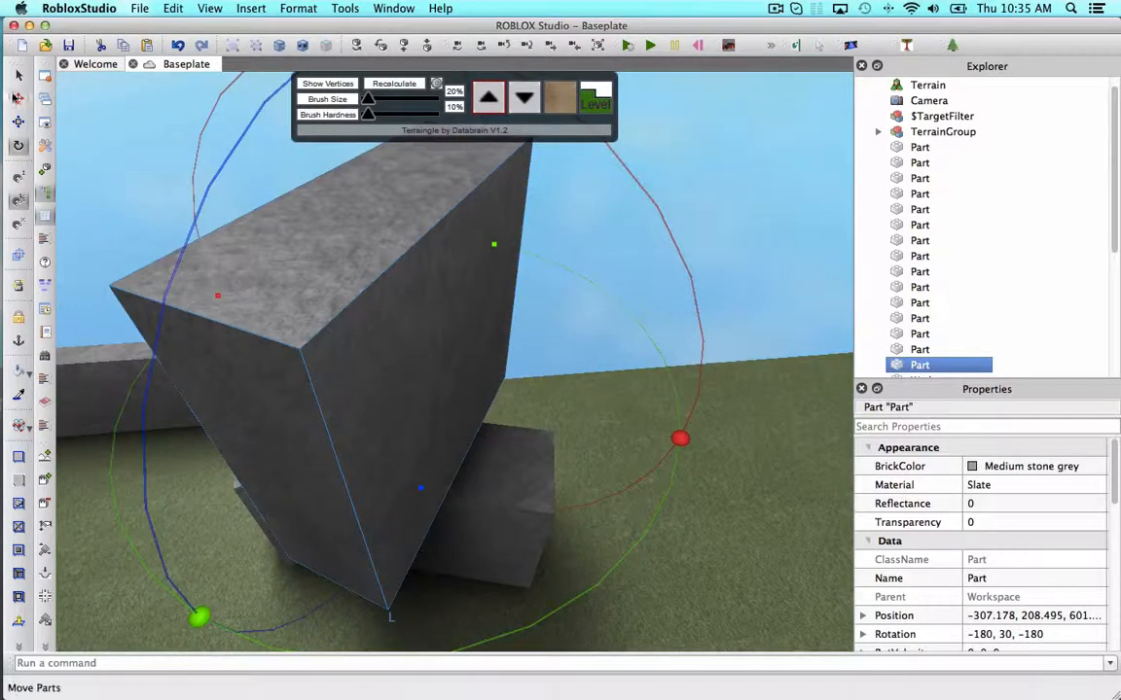
- Move the third block to the second block's free end at X -326.778, Y 136.895
{"action": "left_click_drag", "start_coordinate": [584, 338], "coordinate": [769, 365]}
{"action": "left_click_drag", "start_coordinate": [537, 245], "coordinate": [551, 415]}
{"action": "key", "text": "w"}
{"action": "right_click_drag", "start_coordinate": [550, 414], "coordinate": [552, 413]}
{"action": "key", "text": "s"}
{"action": "key", "text": "s"}
{"action": "left_click", "coordinate": [645, 341]}
- Copy the third angled block and paste a duplicate of it
{"action": "left_click", "coordinate": [494, 388]}
{"action": "key", "text": "super+c"}
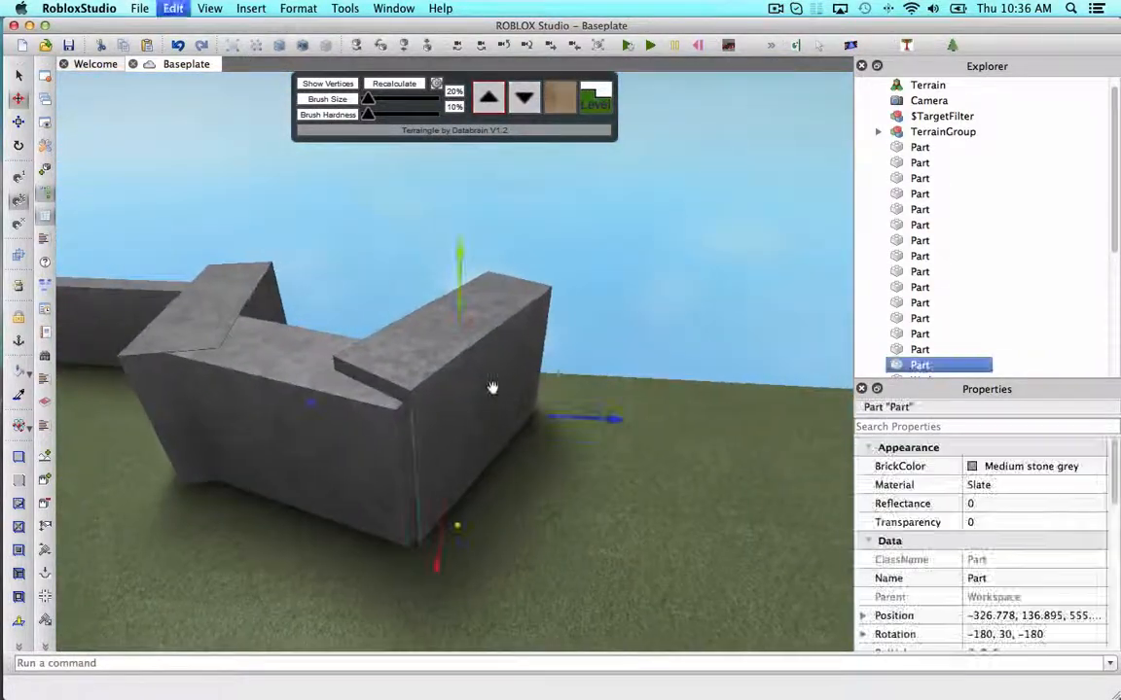
{"action": "key", "text": "super+v"}
- Thicken the straight edge wall on its inner side and raise its top
{"action": "key", "text": "s"}
{"action": "mouse_move", "coordinate": [524, 365]}
{"action": "right_mouse_down"}
{"action": "mouse_move", "coordinate": [540, 353]}
{"action": "mouse_move", "coordinate": [516, 343]}
{"action": "right_mouse_up"}
{"action": "key", "text": "w"}
{"action": "left_click", "coordinate": [537, 349]}
{"action": "key", "text": "w"}
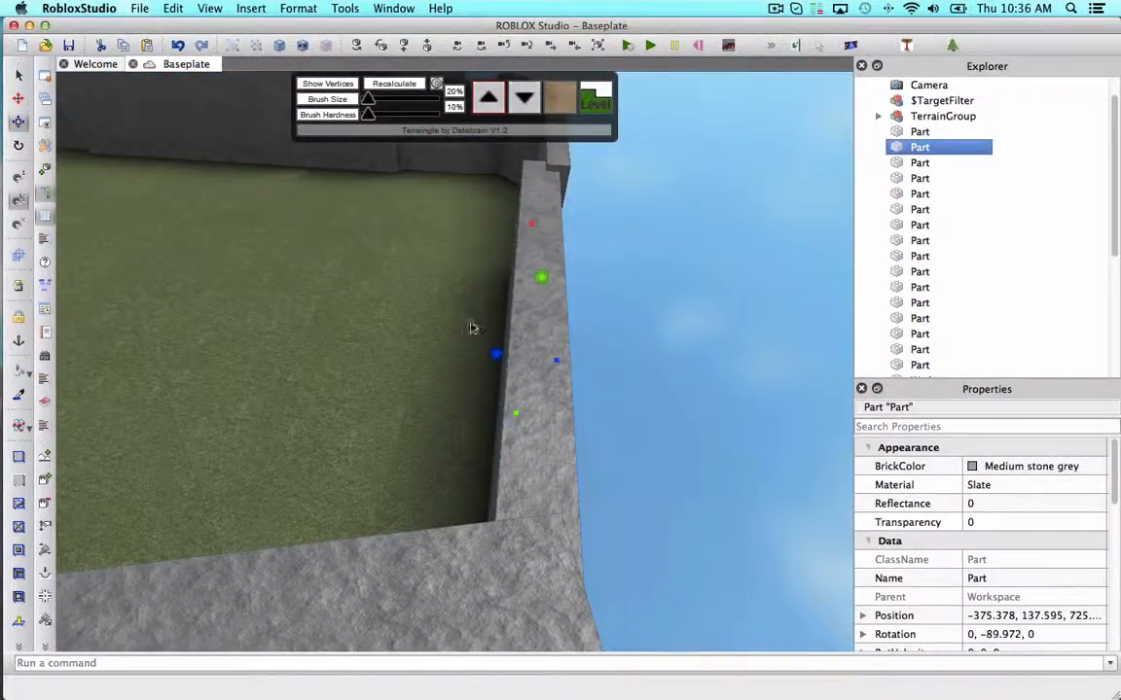
{"action": "left_click", "coordinate": [476, 364]}
{"action": "left_click_drag", "start_coordinate": [497, 355], "coordinate": [460, 350]}
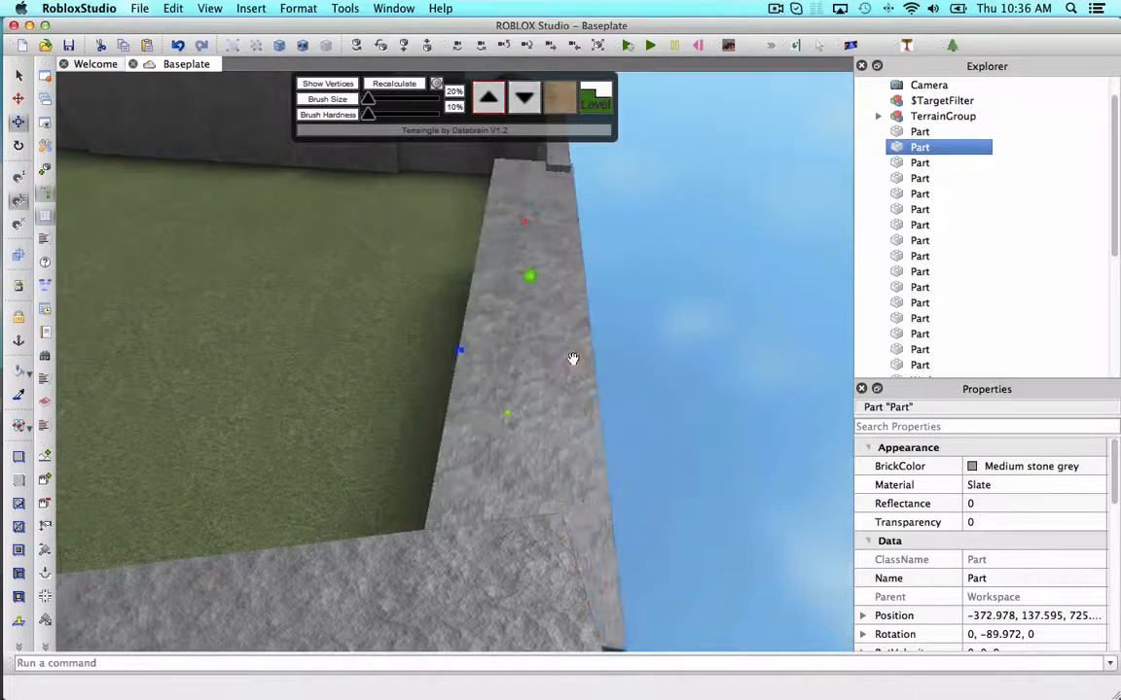
{"action": "left_click_drag", "start_coordinate": [520, 276], "coordinate": [531, 269]}
{"action": "left_click_drag", "start_coordinate": [548, 213], "coordinate": [552, 188]}
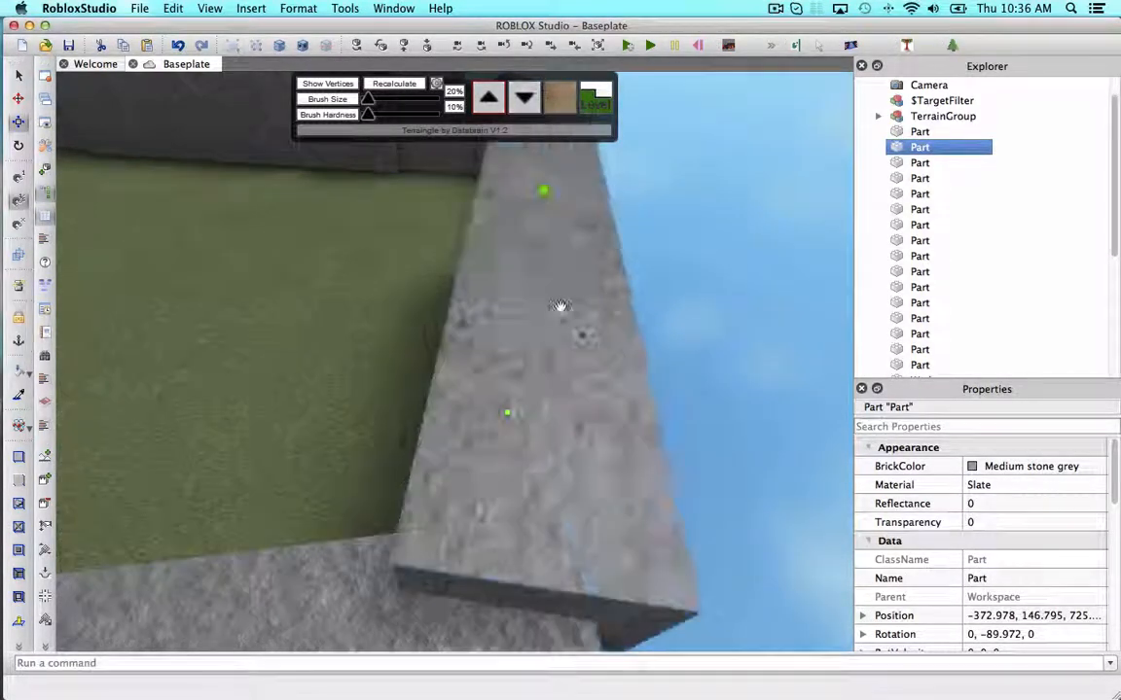
- Widen the adjoining thin wall section that leads to the finished corner
{"action": "right_click_drag", "start_coordinate": [560, 308], "coordinate": [580, 374]}
{"action": "scroll", "coordinate": [580, 374], "scroll_direction": "down", "scroll_amount": 4}
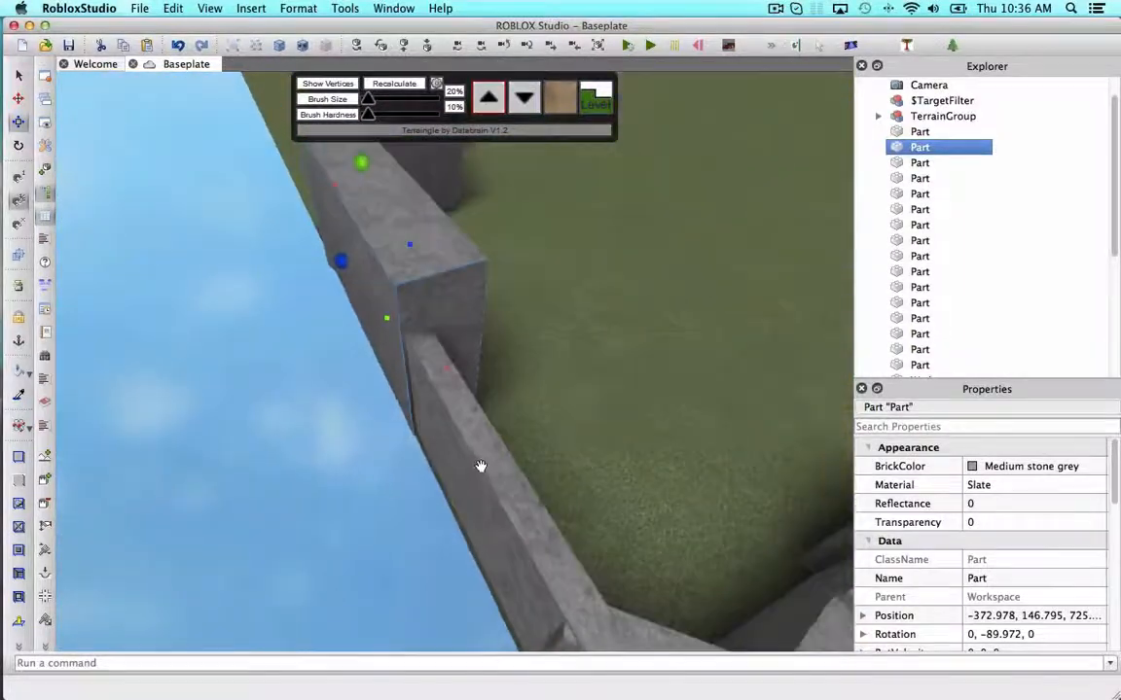
{"action": "left_click", "coordinate": [481, 468]}
{"action": "right_click_drag", "start_coordinate": [481, 468], "coordinate": [455, 463]}
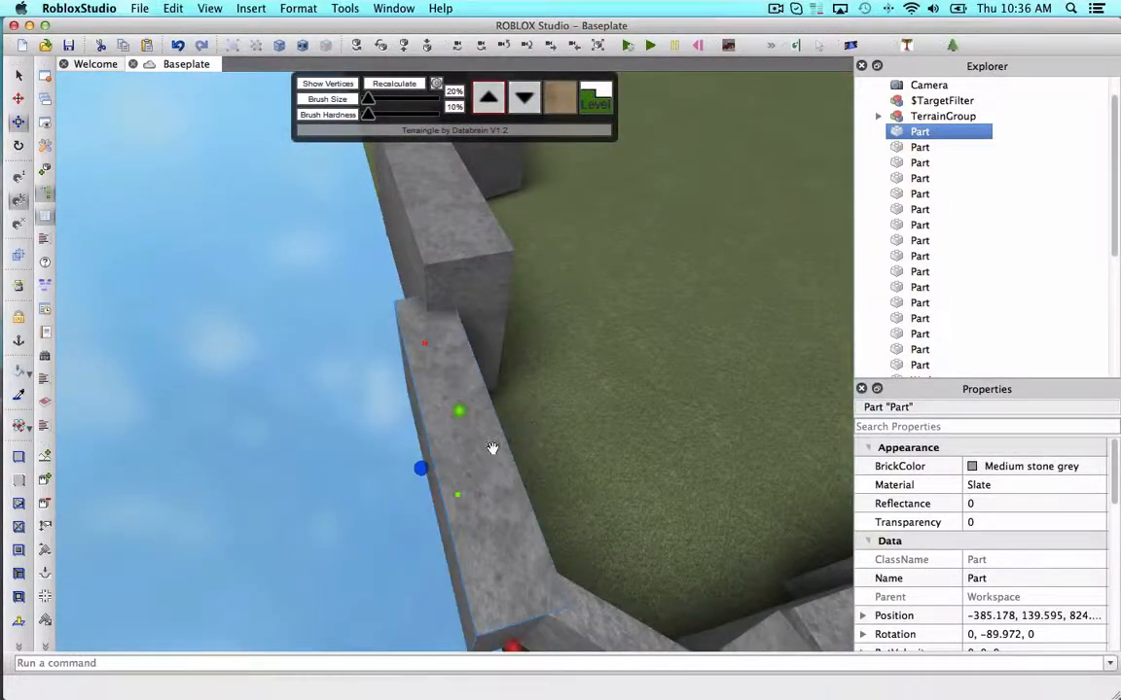
{"action": "left_click_drag", "start_coordinate": [525, 447], "coordinate": [483, 376]}
- Resize the angled corner block and its neighbouring filler blocks to raise their tops and close the gaps
{"action": "right_click_drag", "start_coordinate": [483, 375], "coordinate": [506, 468]}
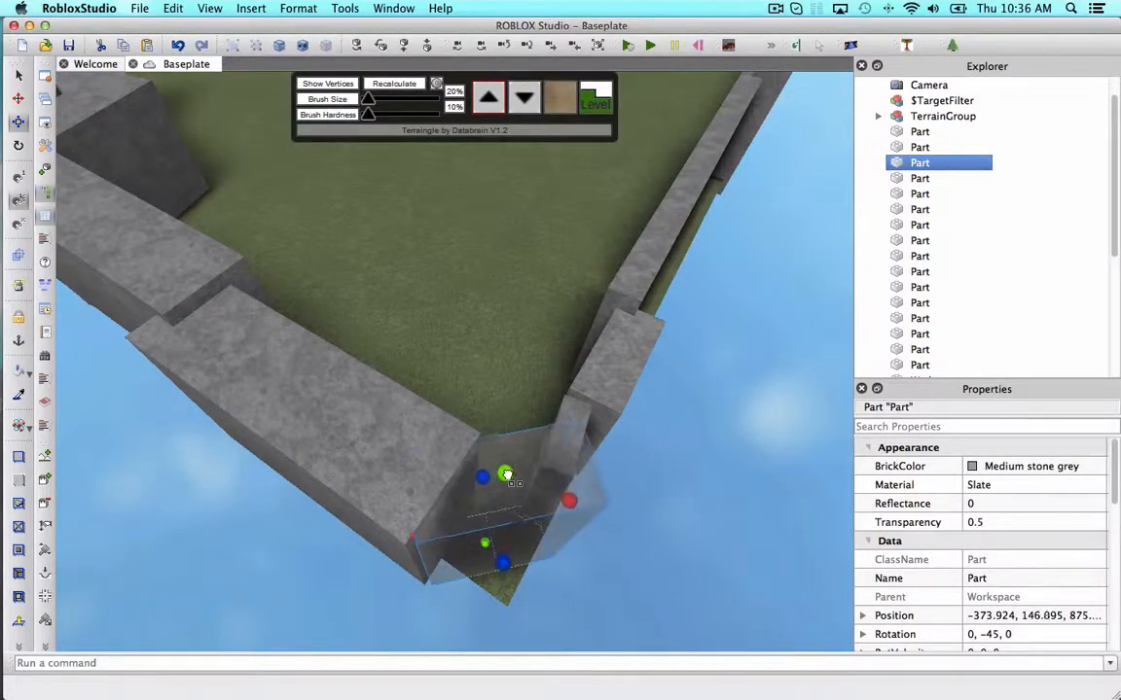
{"action": "right_click_drag", "start_coordinate": [508, 474], "coordinate": [390, 443]}
{"action": "left_click", "coordinate": [408, 456]}
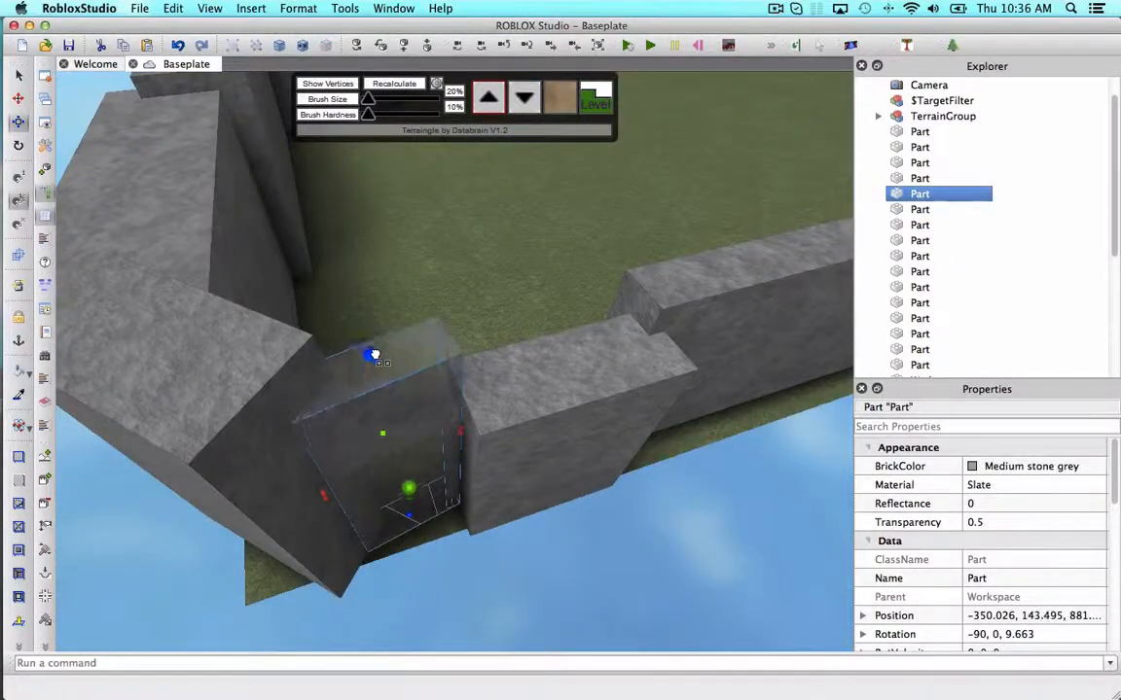
{"action": "right_click_drag", "start_coordinate": [364, 464], "coordinate": [485, 457]}
{"action": "left_click", "coordinate": [405, 386]}
{"action": "left_click_drag", "start_coordinate": [435, 355], "coordinate": [432, 268]}
{"action": "left_click_drag", "start_coordinate": [298, 478], "coordinate": [267, 486]}
{"action": "right_click_drag", "start_coordinate": [277, 483], "coordinate": [565, 578]}
- Thicken the straight wall beyond the corner on its outer side and raise its top
{"action": "left_click", "coordinate": [668, 620]}
{"action": "right_click_drag", "start_coordinate": [668, 620], "coordinate": [669, 622]}
{"action": "left_click", "coordinate": [476, 543]}
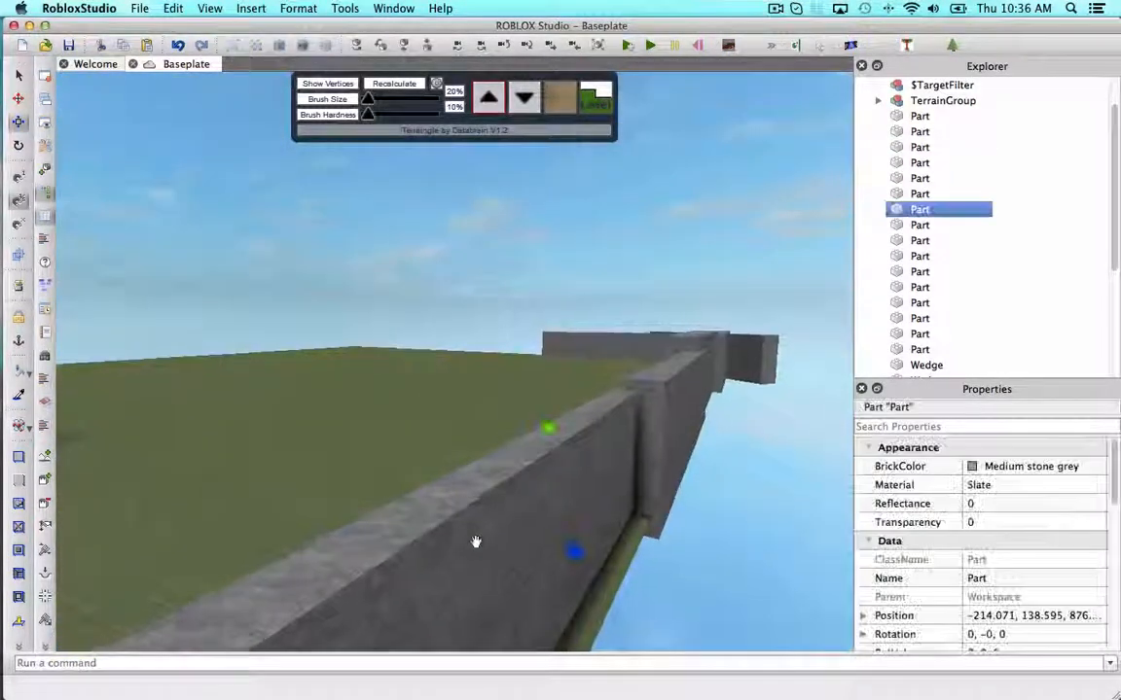
{"action": "right_click_drag", "start_coordinate": [475, 543], "coordinate": [514, 558]}
{"action": "left_click_drag", "start_coordinate": [581, 493], "coordinate": [614, 501]}
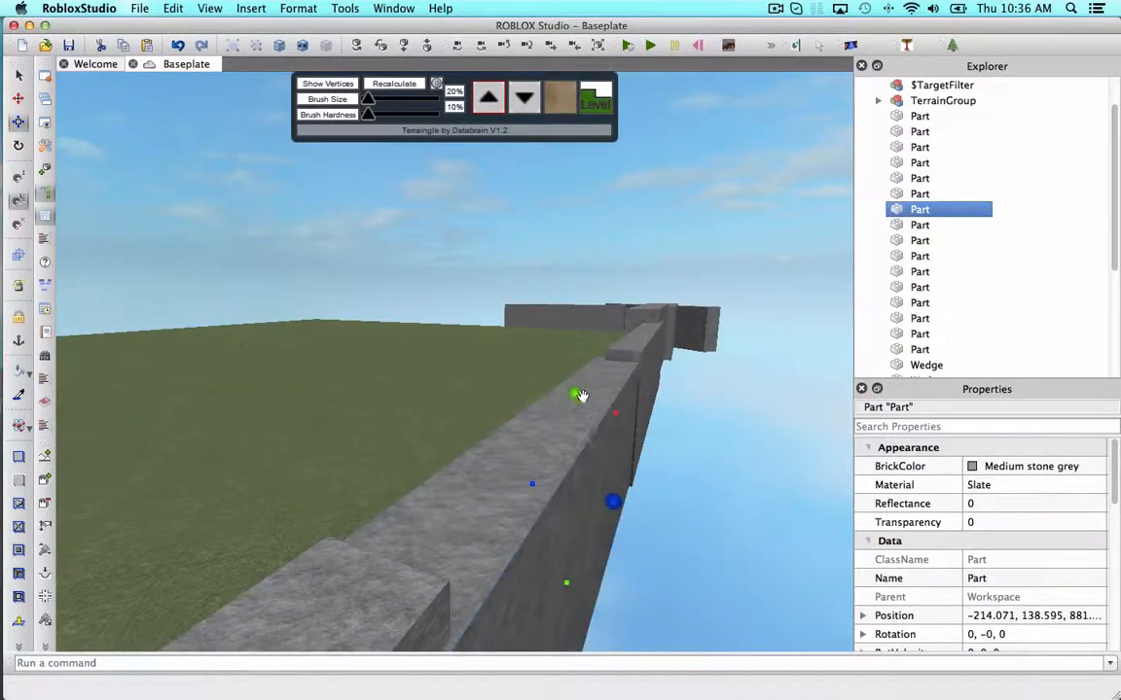
{"action": "left_click_drag", "start_coordinate": [578, 394], "coordinate": [578, 385]}
- Move the spare block copy to the end of the angled blocks and rotate it to -180, 75, -180
{"action": "left_click", "coordinate": [704, 414]}
{"action": "right_click_drag", "start_coordinate": [704, 415], "coordinate": [706, 417]}
{"action": "key", "text": "w"}
{"action": "key", "text": "s"}
{"action": "left_click_drag", "start_coordinate": [457, 332], "coordinate": [603, 586]}
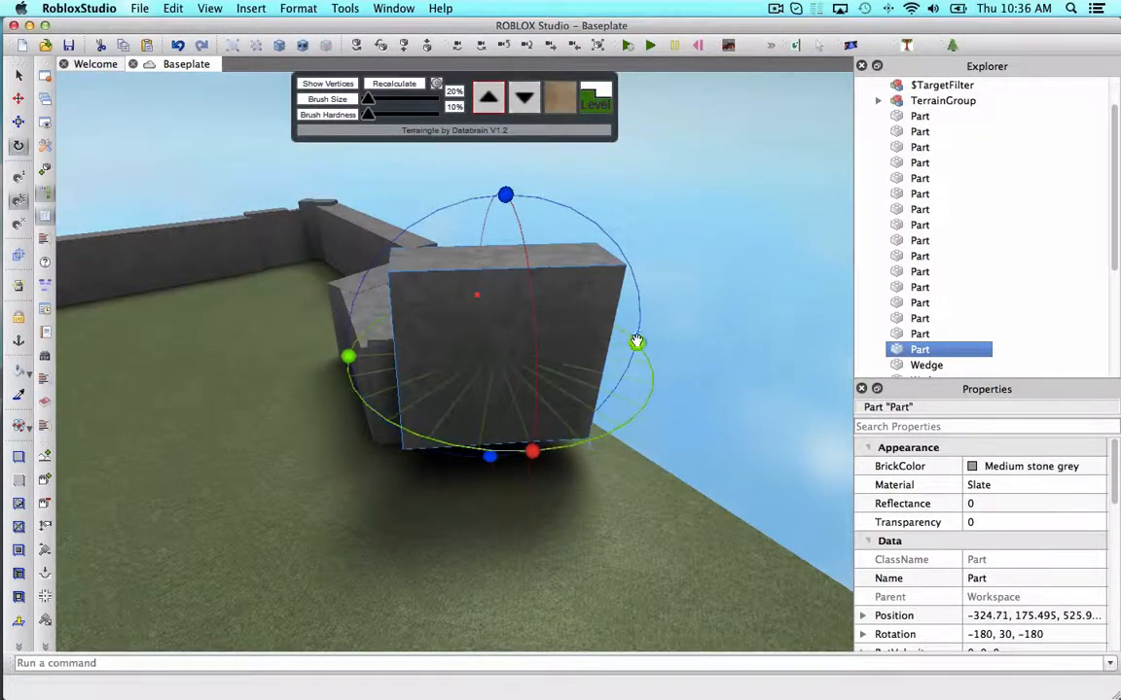
{"action": "left_click_drag", "start_coordinate": [637, 342], "coordinate": [615, 428]}
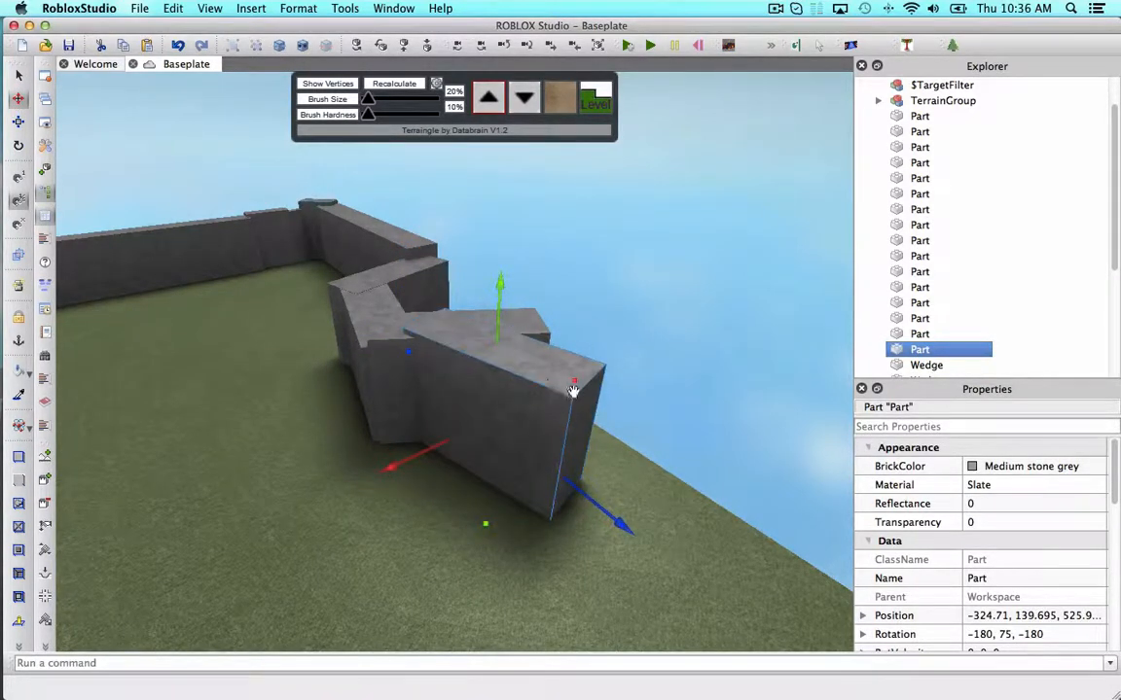
- Bring the rotated block out to the terrain's edge at Y 139.695 and adjust its free end
{"action": "left_click_drag", "start_coordinate": [573, 390], "coordinate": [636, 367]}
{"action": "left_click", "coordinate": [662, 368]}
{"action": "right_click_drag", "start_coordinate": [662, 367], "coordinate": [648, 368]}
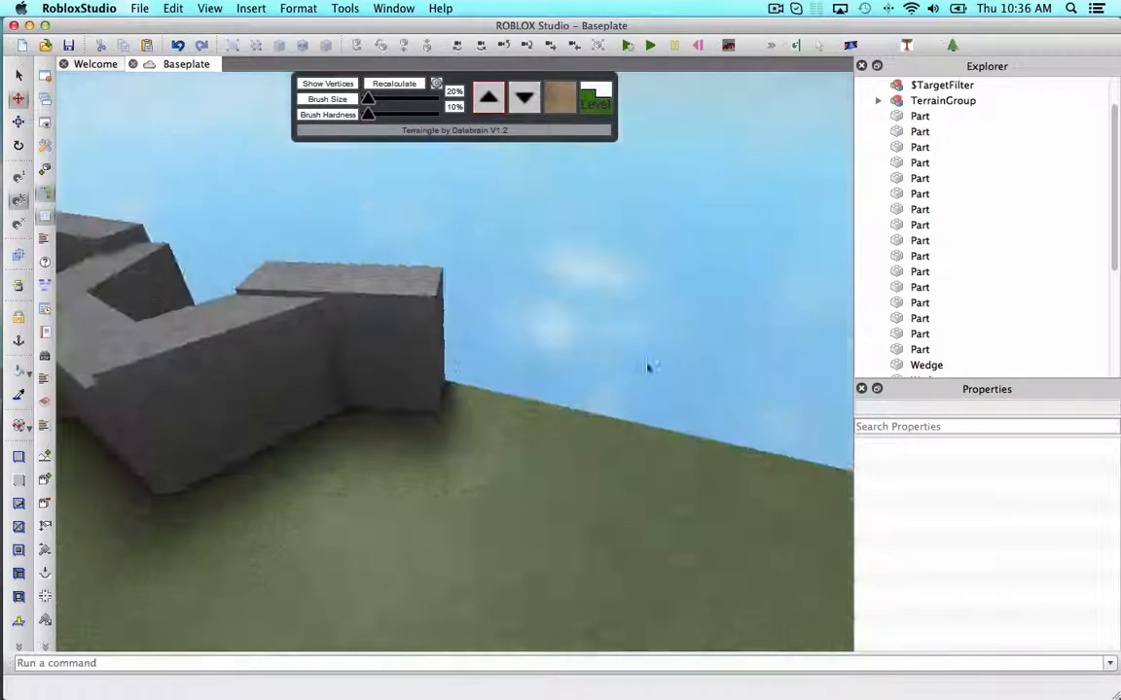
{"action": "left_click", "coordinate": [404, 316]}
{"action": "left_click_drag", "start_coordinate": [447, 357], "coordinate": [530, 362]}
{"action": "left_click", "coordinate": [625, 355]}
{"action": "right_click_drag", "start_coordinate": [626, 356], "coordinate": [626, 355]}
- Duplicate the edge block, turn the copy parallel to the terrain's edge and lower it into line at X -371.472, Y 137.695
{"action": "left_click", "coordinate": [341, 326]}
{"action": "key", "text": "super+d"}
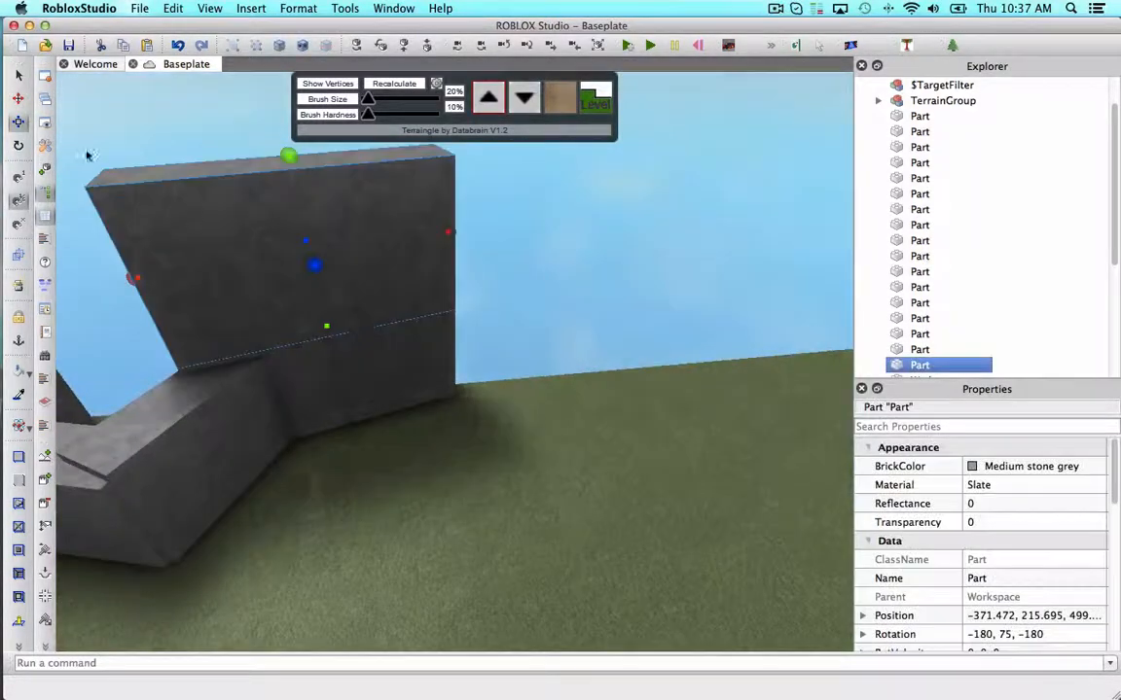
{"action": "left_click_drag", "start_coordinate": [482, 237], "coordinate": [719, 267]}
{"action": "left_click", "coordinate": [21, 102]}
{"action": "right_click_drag", "start_coordinate": [681, 264], "coordinate": [671, 260]}
{"action": "left_click_drag", "start_coordinate": [548, 245], "coordinate": [518, 399]}
{"action": "left_click", "coordinate": [586, 363]}
{"action": "right_click_drag", "start_coordinate": [586, 363], "coordinate": [586, 363]}
- Shift the new straight wall farther along the terrain's edge
{"action": "left_click", "coordinate": [505, 376]}
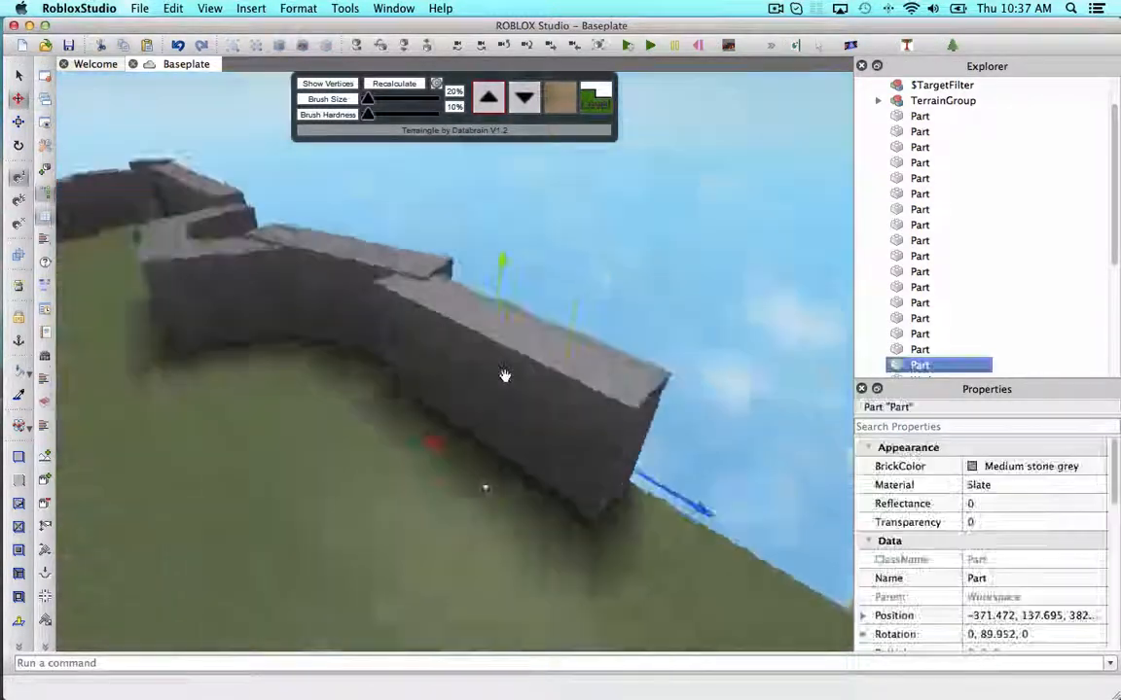
{"action": "key", "text": "s"}
{"action": "left_click_drag", "start_coordinate": [616, 504], "coordinate": [715, 574]}
{"action": "left_click", "coordinate": [683, 345]}
{"action": "right_click_drag", "start_coordinate": [683, 346], "coordinate": [646, 341]}
- Duplicate the straight wall and rotate the copy to 75 degrees about its vertical axis
{"action": "left_click", "coordinate": [626, 483]}
{"action": "key", "text": "super+d"}
{"action": "left_click_drag", "start_coordinate": [646, 342], "coordinate": [391, 346]}
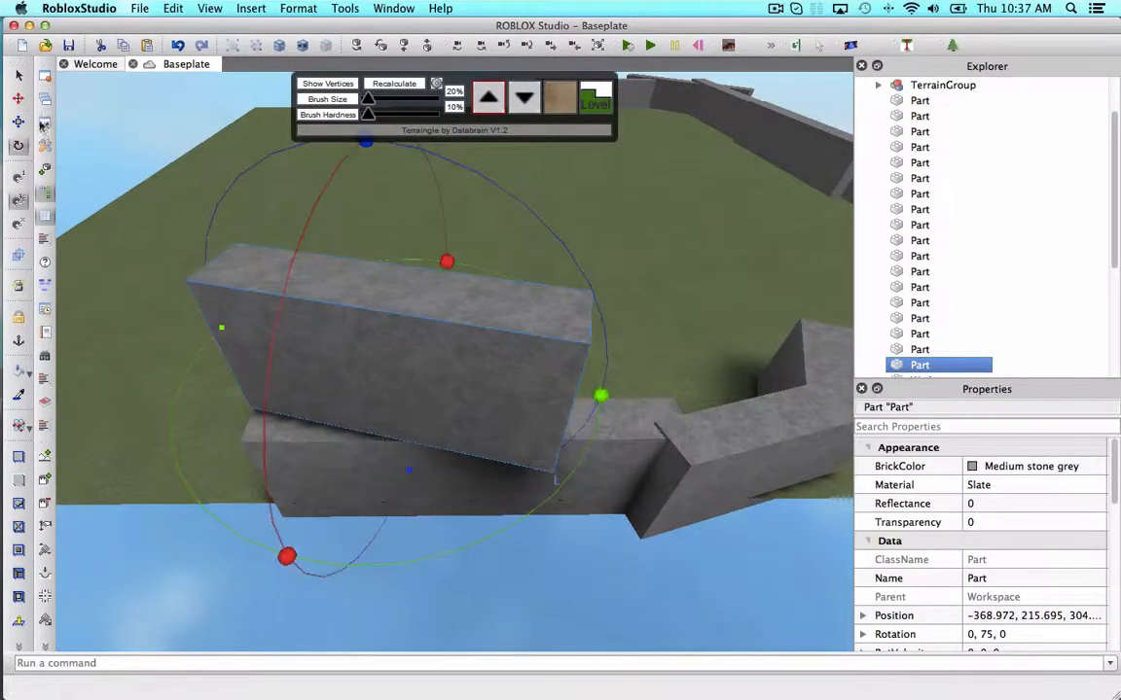
- Move the rotated wall copy out past the straight wall's end and lower it onto the terrain's edge
{"action": "left_click", "coordinate": [18, 99]}
{"action": "left_click_drag", "start_coordinate": [185, 355], "coordinate": [131, 365]}
{"action": "left_click_drag", "start_coordinate": [277, 189], "coordinate": [289, 351]}
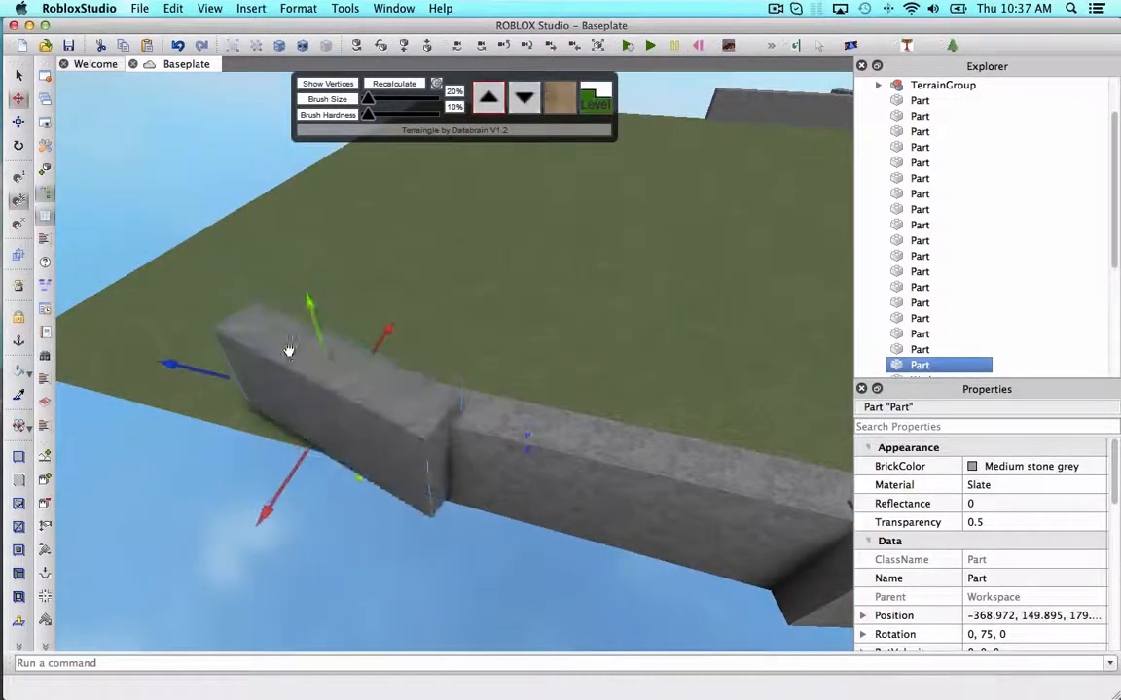
- Duplicate a wall segment, slide the copy farther along the same edge and lower it onto the terrain
{"action": "left_click", "coordinate": [397, 369]}
{"action": "key", "text": "super+v"}
{"action": "left_click_drag", "start_coordinate": [579, 347], "coordinate": [340, 302]}
{"action": "left_click_drag", "start_coordinate": [295, 225], "coordinate": [314, 364]}
{"action": "right_click_drag", "start_coordinate": [202, 465], "coordinate": [202, 466]}
{"action": "left_click", "coordinate": [768, 422]}
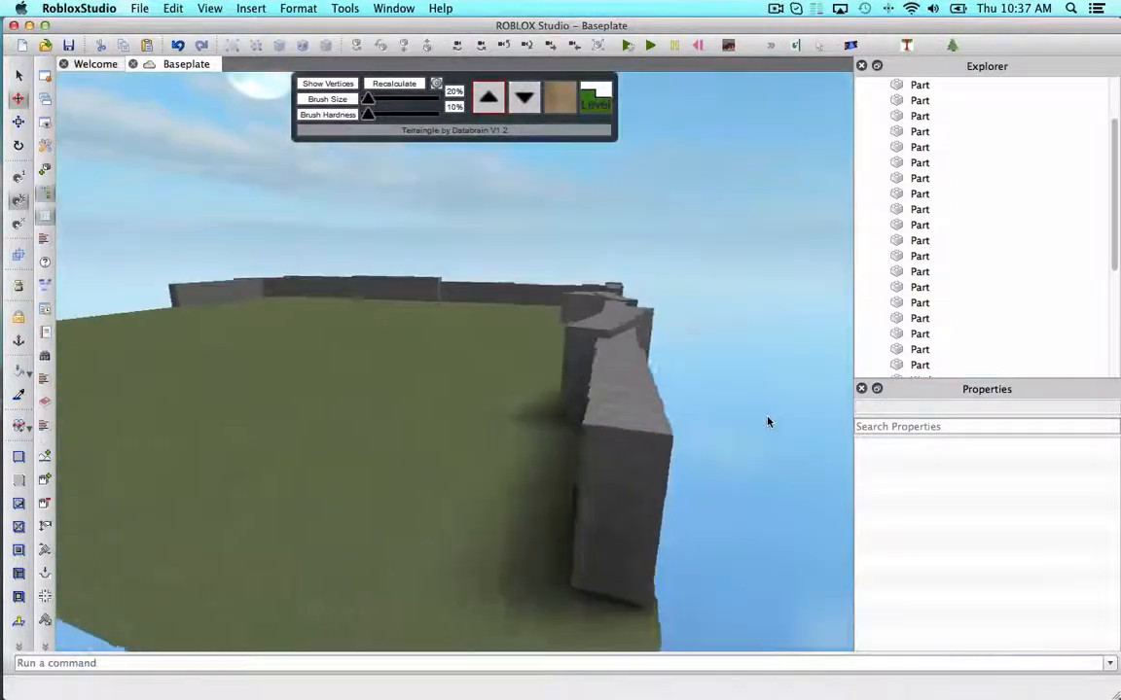
{"action": "right_click_drag", "start_coordinate": [768, 422], "coordinate": [767, 422]}
- Duplicate the last wall of this edge and rotate the copy to 180, -15, 180 so it faces the adjoining edge
{"action": "left_click", "coordinate": [625, 386]}
{"action": "key", "text": "super+d"}
{"action": "left_click", "coordinate": [19, 145]}
{"action": "left_click_drag", "start_coordinate": [626, 253], "coordinate": [827, 248]}
{"action": "right_click_drag", "start_coordinate": [828, 249], "coordinate": [828, 248]}
{"action": "left_click_drag", "start_coordinate": [632, 334], "coordinate": [629, 261]}
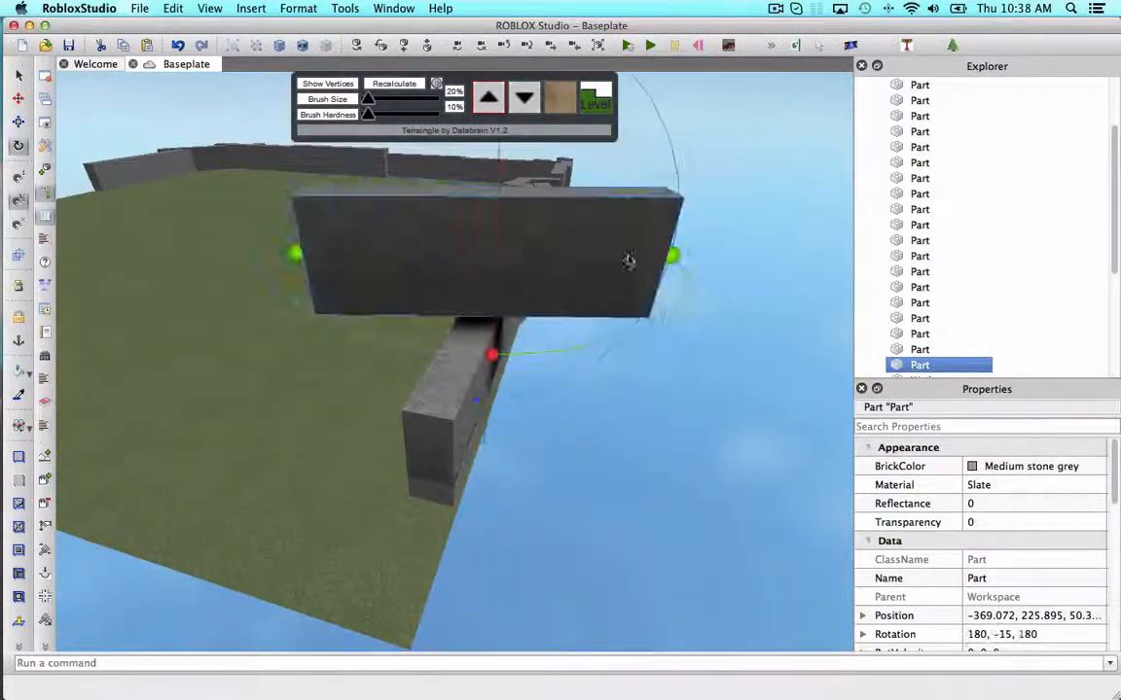
- Move the rotated copy to the adjoining edge, lower it onto the terrain and shift it closer to the corner
{"action": "left_click", "coordinate": [18, 98]}
{"action": "left_click_drag", "start_coordinate": [275, 230], "coordinate": [137, 223]}
{"action": "left_click_drag", "start_coordinate": [242, 285], "coordinate": [102, 453]}
{"action": "left_click_drag", "start_coordinate": [168, 298], "coordinate": [205, 402]}
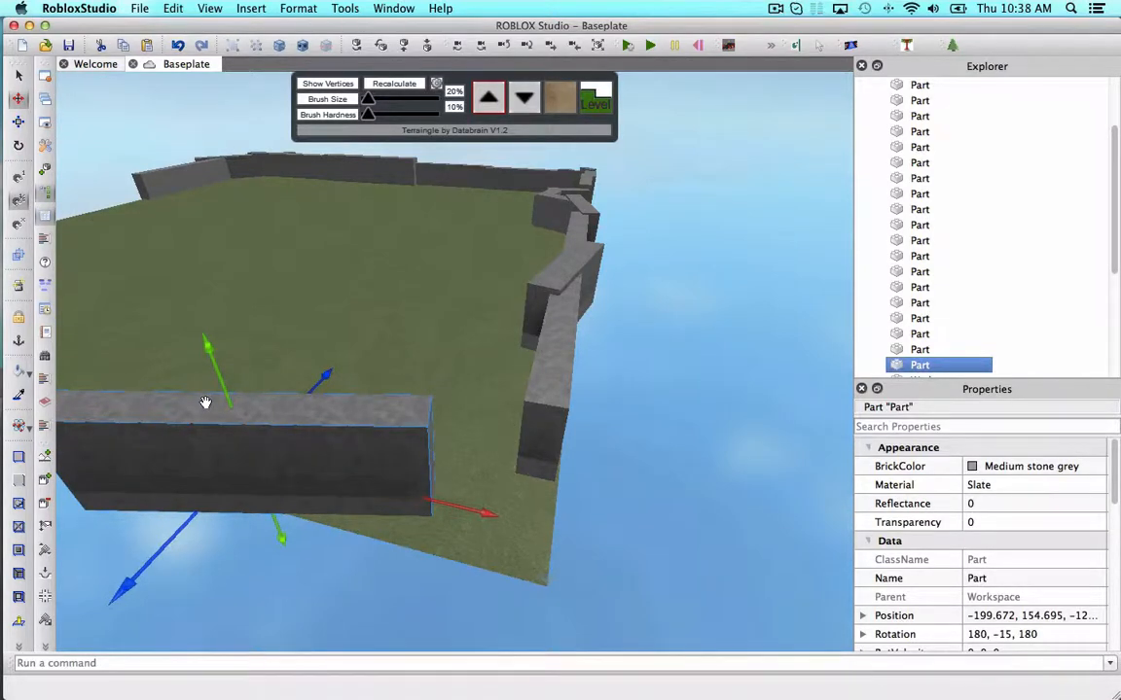
{"action": "right_click_drag", "start_coordinate": [590, 450], "coordinate": [591, 454]}
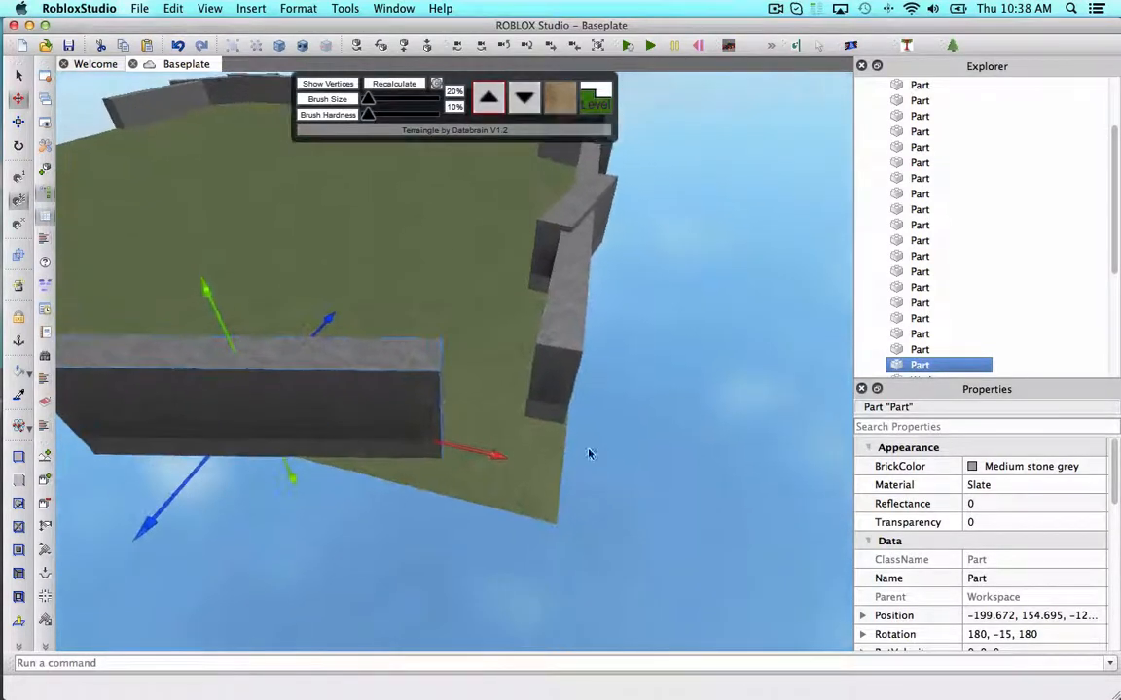
{"action": "left_click_drag", "start_coordinate": [502, 457], "coordinate": [584, 467]}
{"action": "left_click_drag", "start_coordinate": [272, 319], "coordinate": [276, 352]}
- Fill the corner gap between the two wall ends using Normal force direction and BestGuess thickness, undoing the first attempt
{"action": "right_click_drag", "start_coordinate": [574, 403], "coordinate": [574, 404]}
{"action": "left_click", "coordinate": [574, 404]}
{"action": "left_click", "coordinate": [850, 45]}
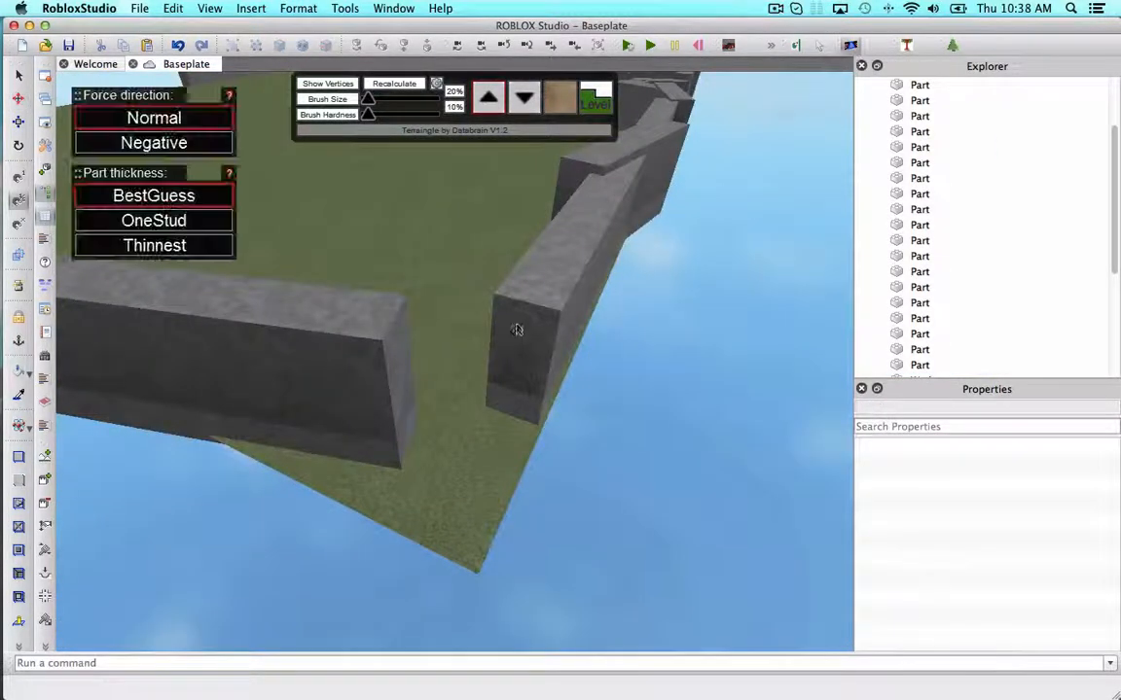
{"action": "right_click_drag", "start_coordinate": [516, 329], "coordinate": [517, 333]}
{"action": "scroll", "coordinate": [516, 333], "scroll_direction": "up", "scroll_amount": 3}
{"action": "left_click", "coordinate": [467, 377]}
{"action": "left_click", "coordinate": [601, 418]}
{"action": "key", "text": "super+z"}
{"action": "left_click", "coordinate": [425, 436]}
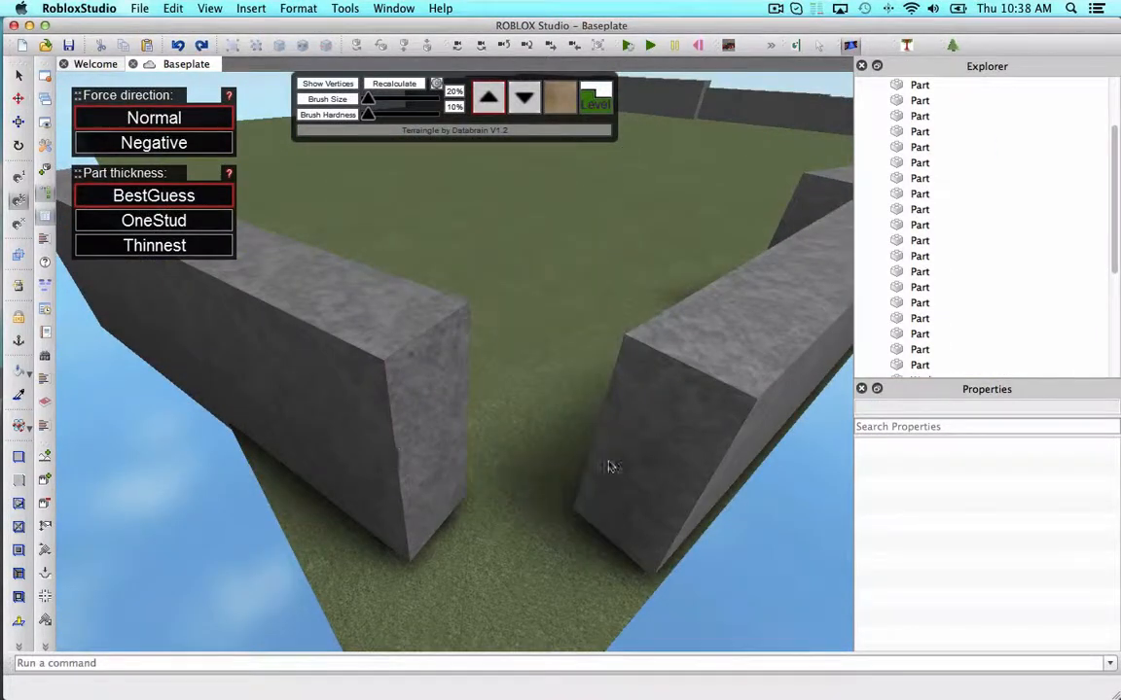
{"action": "left_click", "coordinate": [703, 462]}
{"action": "right_click_drag", "start_coordinate": [703, 462], "coordinate": [706, 466]}
- Resize the protruding filler wedges at the corner to pull their ends in
{"action": "left_click", "coordinate": [18, 76]}
{"action": "left_click", "coordinate": [784, 325]}
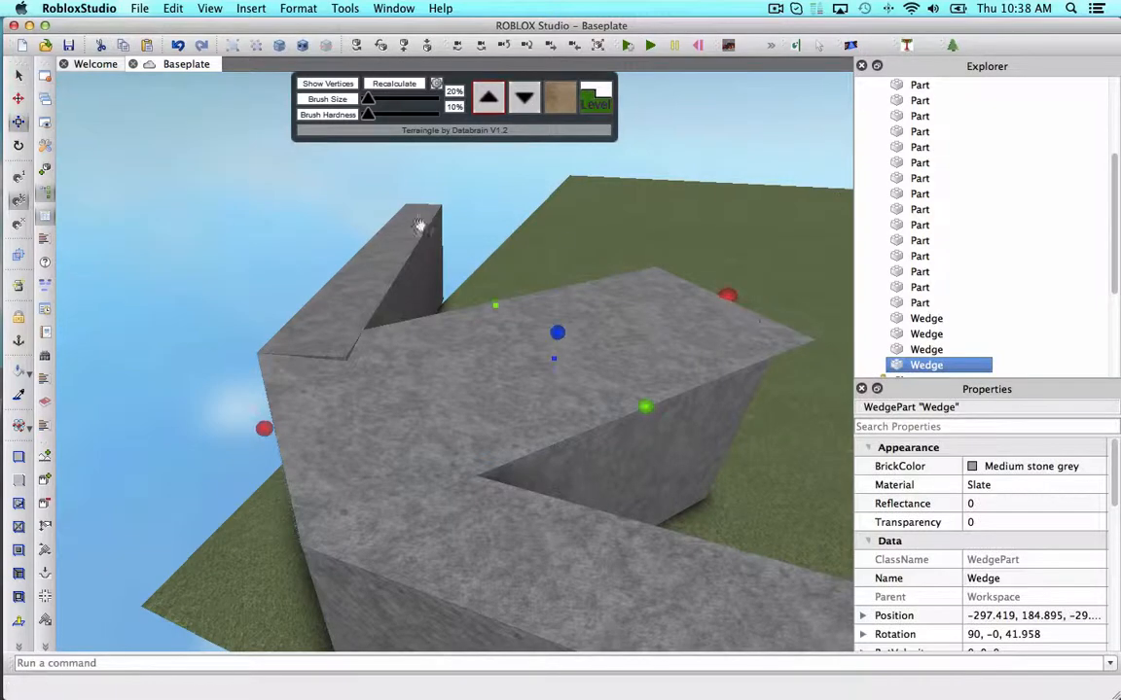
{"action": "left_click_drag", "start_coordinate": [728, 295], "coordinate": [467, 382]}
{"action": "left_click", "coordinate": [584, 378]}
{"action": "left_click_drag", "start_coordinate": [670, 368], "coordinate": [401, 471]}
{"action": "right_click_drag", "start_coordinate": [363, 442], "coordinate": [363, 448]}
{"action": "left_click", "coordinate": [584, 319]}
{"action": "left_click", "coordinate": [424, 306]}
{"action": "right_click_drag", "start_coordinate": [425, 305], "coordinate": [425, 306]}
- Duplicate the wall beside the filled corner and rotate the copy to -180, 15, 180
{"action": "left_click", "coordinate": [608, 436]}
{"action": "key", "text": "super+c"}
{"action": "key", "text": "super+v"}
{"action": "left_click", "coordinate": [18, 146]}
{"action": "left_click_drag", "start_coordinate": [655, 334], "coordinate": [698, 419]}
- Slide the angled copy along the edge to the previous wall's free end and lower it into line
{"action": "left_click", "coordinate": [18, 98]}
{"action": "left_click_drag", "start_coordinate": [212, 357], "coordinate": [143, 350]}
{"action": "right_click_drag", "start_coordinate": [143, 351], "coordinate": [143, 350]}
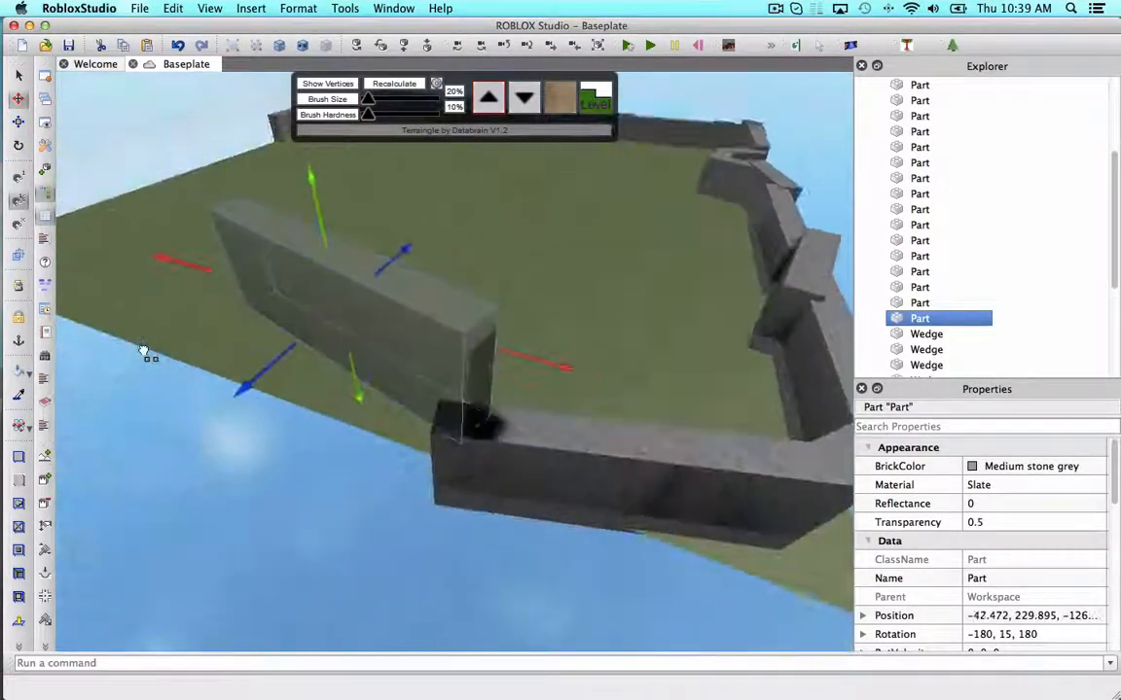
{"action": "left_click_drag", "start_coordinate": [143, 351], "coordinate": [157, 354]}
{"action": "left_click_drag", "start_coordinate": [326, 233], "coordinate": [328, 341]}
{"action": "right_click_drag", "start_coordinate": [328, 341], "coordinate": [328, 340]}
{"action": "left_click", "coordinate": [422, 493]}
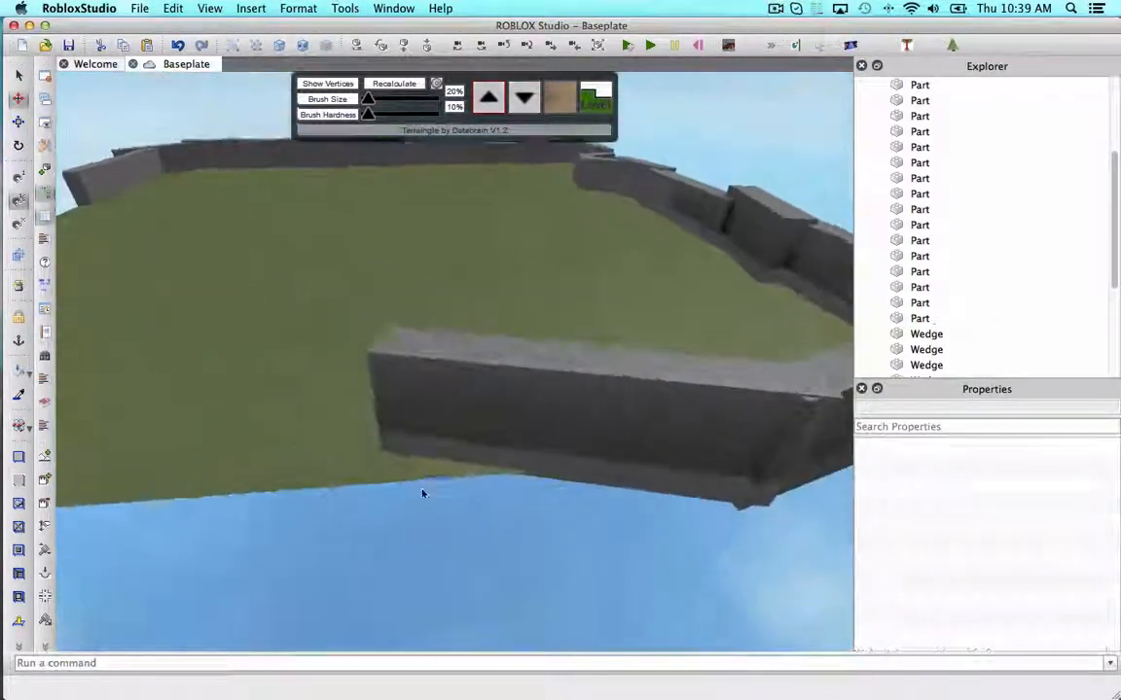
- Duplicate the angled wall and rotate the copy to -180, 0, 180
{"action": "left_click", "coordinate": [418, 428]}
{"action": "key", "text": "super+c"}
{"action": "key", "text": "super+v"}
{"action": "right_click_drag", "start_coordinate": [410, 330], "coordinate": [410, 330]}
{"action": "left_click", "coordinate": [18, 121]}
{"action": "left_click", "coordinate": [18, 146]}
{"action": "left_click_drag", "start_coordinate": [692, 383], "coordinate": [667, 349]}
- Move the straightened copy past the angled wall's free end and lower it onto the terrain's edge
{"action": "left_click", "coordinate": [19, 98]}
{"action": "left_click_drag", "start_coordinate": [197, 375], "coordinate": [141, 375]}
{"action": "left_click_drag", "start_coordinate": [330, 216], "coordinate": [340, 357]}
{"action": "right_click_drag", "start_coordinate": [340, 357], "coordinate": [341, 357]}
{"action": "left_click_drag", "start_coordinate": [547, 367], "coordinate": [533, 355]}
- Duplicate the straight wall and rotate the copy to -180, 15, 180
{"action": "left_click", "coordinate": [548, 440]}
{"action": "key", "text": "super+c"}
{"action": "key", "text": "super+v"}
{"action": "right_click_drag", "start_coordinate": [592, 411], "coordinate": [592, 411]}
{"action": "left_click", "coordinate": [18, 122]}
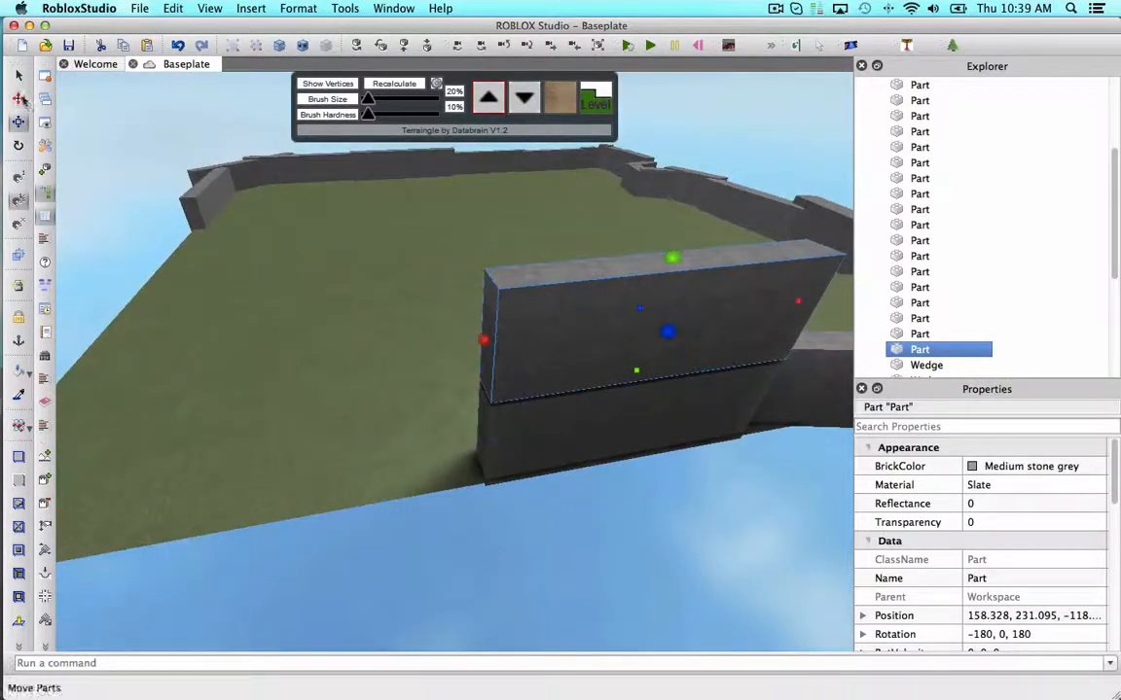
{"action": "left_click", "coordinate": [20, 145]}
{"action": "right_click_drag", "start_coordinate": [415, 380], "coordinate": [416, 380]}
{"action": "left_click_drag", "start_coordinate": [416, 381], "coordinate": [402, 351]}
- Place the rotated copy at the end of the wall row at X 333.928, Y 139.495
{"action": "left_click", "coordinate": [19, 98]}
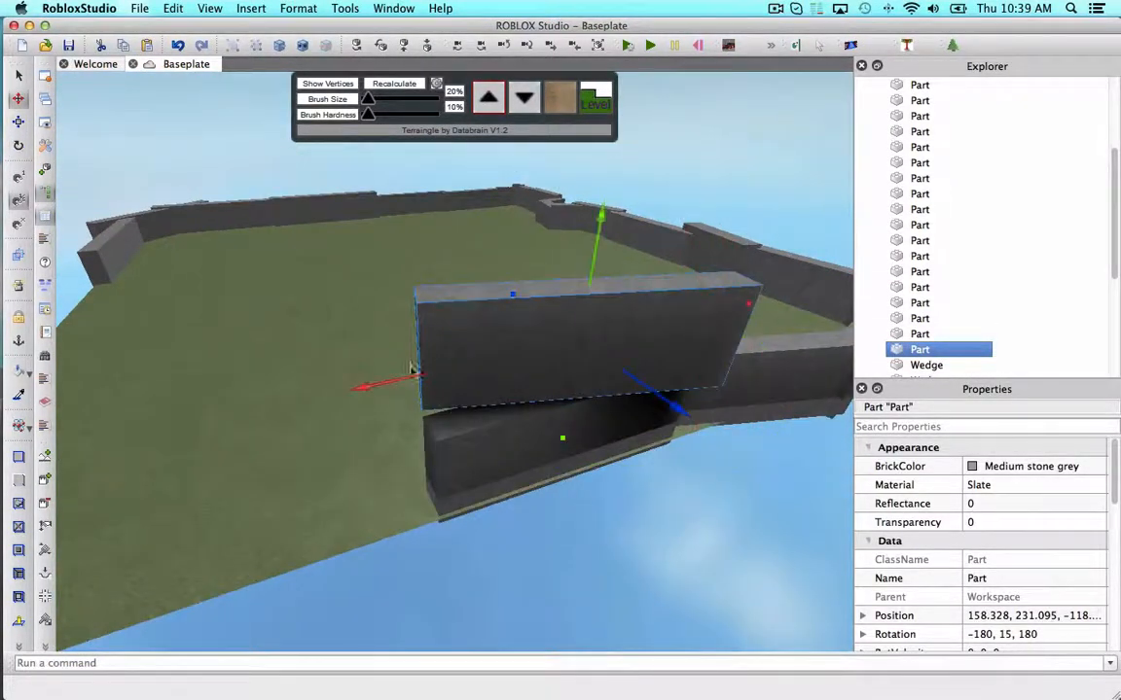
{"action": "left_click_drag", "start_coordinate": [362, 389], "coordinate": [156, 453]}
{"action": "left_click_drag", "start_coordinate": [344, 336], "coordinate": [336, 325]}
{"action": "left_click_drag", "start_coordinate": [360, 304], "coordinate": [366, 425]}
{"action": "left_click", "coordinate": [701, 532]}
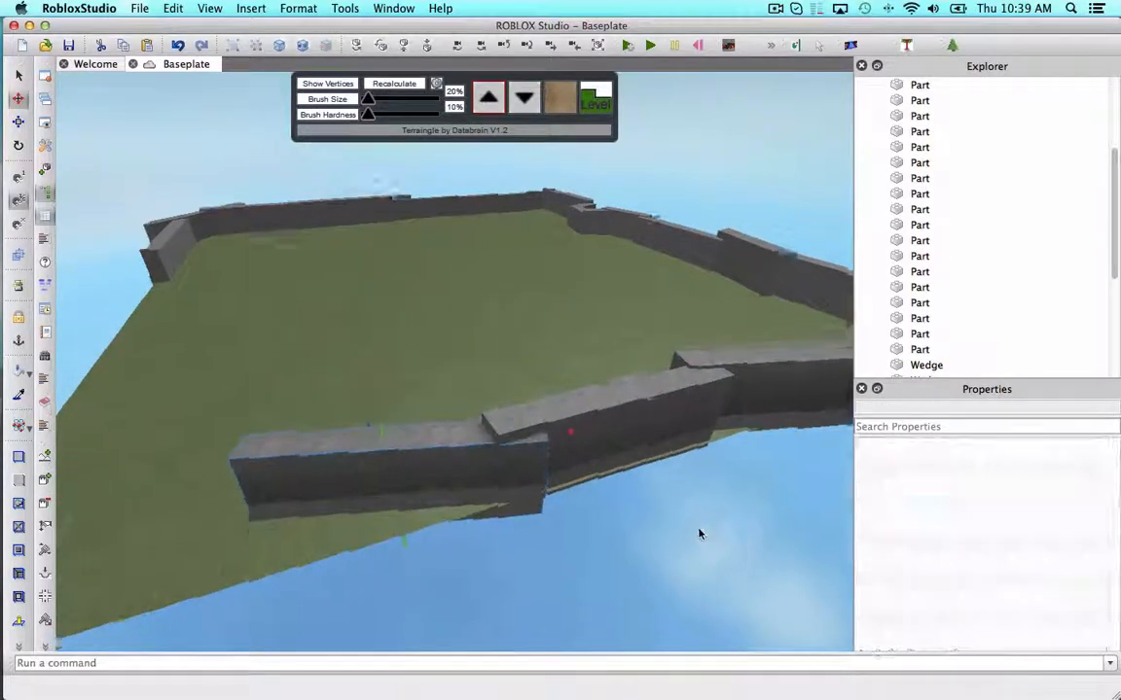
- Rotate the last wall of the row to -180, 0, 180 and move it farther along the terrain's edge
{"action": "scroll", "coordinate": [700, 530], "scroll_direction": "up", "scroll_amount": 5}
{"action": "right_click_drag", "start_coordinate": [700, 528], "coordinate": [60, 317]}
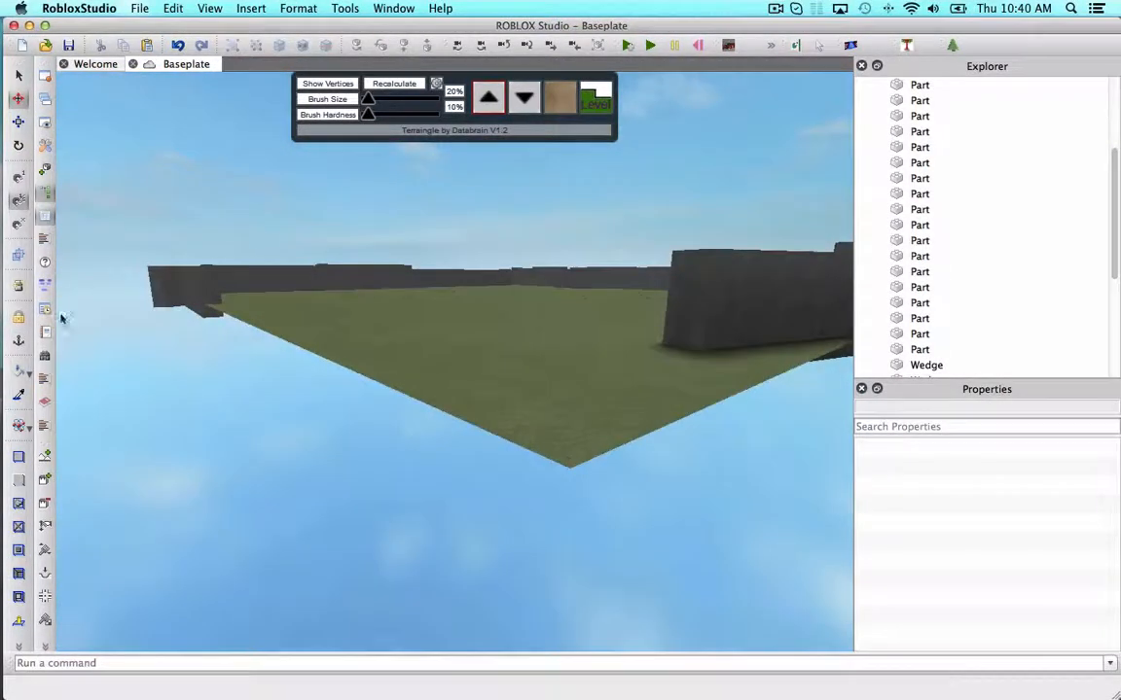
{"action": "right_click_drag", "start_coordinate": [645, 439], "coordinate": [81, 208]}
{"action": "left_click", "coordinate": [515, 415]}
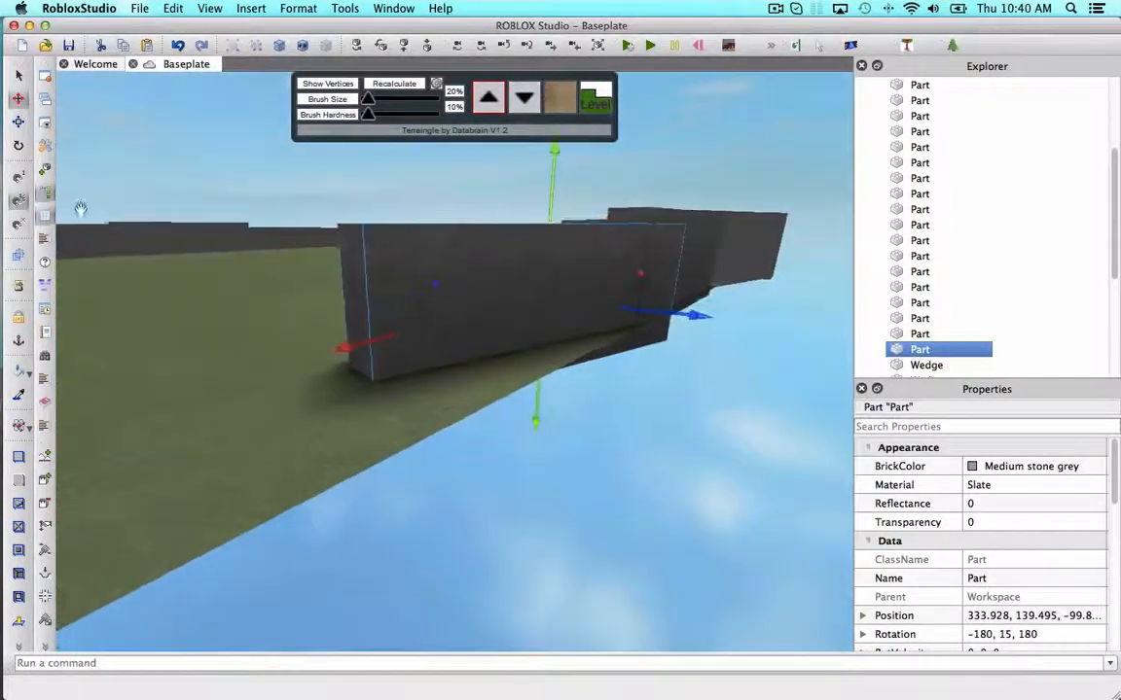
{"action": "left_click", "coordinate": [18, 148]}
{"action": "mouse_move", "coordinate": [363, 325]}
{"action": "left_mouse_down"}
{"action": "mouse_move", "coordinate": [393, 365]}
{"action": "mouse_move", "coordinate": [375, 343]}
{"action": "left_mouse_up"}
{"action": "left_click", "coordinate": [19, 99]}
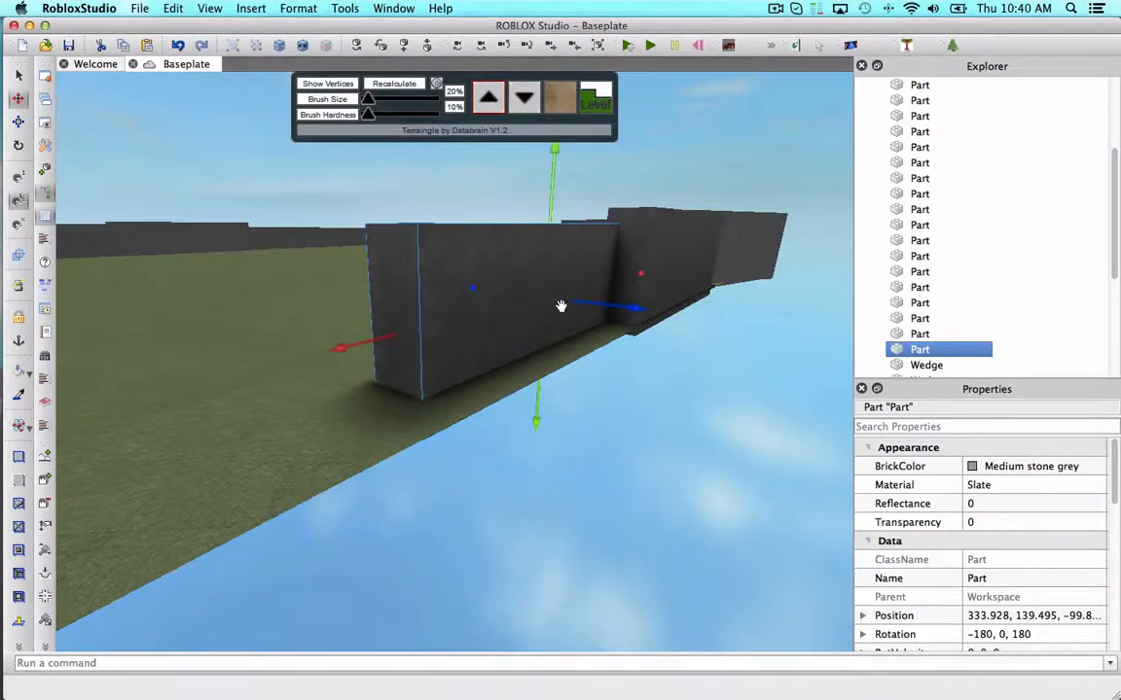
{"action": "left_click_drag", "start_coordinate": [563, 306], "coordinate": [332, 388]}
- Pull in the ends of the wall that crosses and overhangs the terrain's corner
{"action": "left_click", "coordinate": [738, 502]}
{"action": "right_click_drag", "start_coordinate": [737, 502], "coordinate": [538, 315]}
{"action": "key", "text": "w"}
{"action": "key", "text": "s"}
{"action": "key", "text": "s"}
{"action": "scroll", "coordinate": [476, 368], "scroll_direction": "up", "scroll_amount": 5}
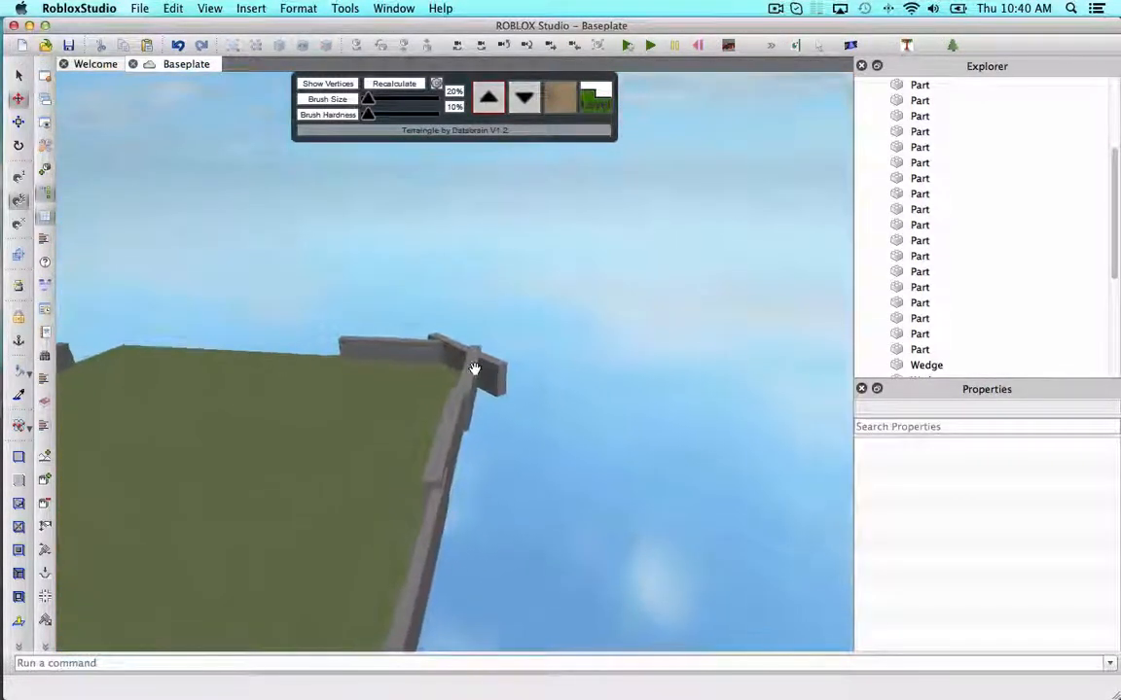
{"action": "scroll", "coordinate": [476, 367], "scroll_direction": "up", "scroll_amount": 5}
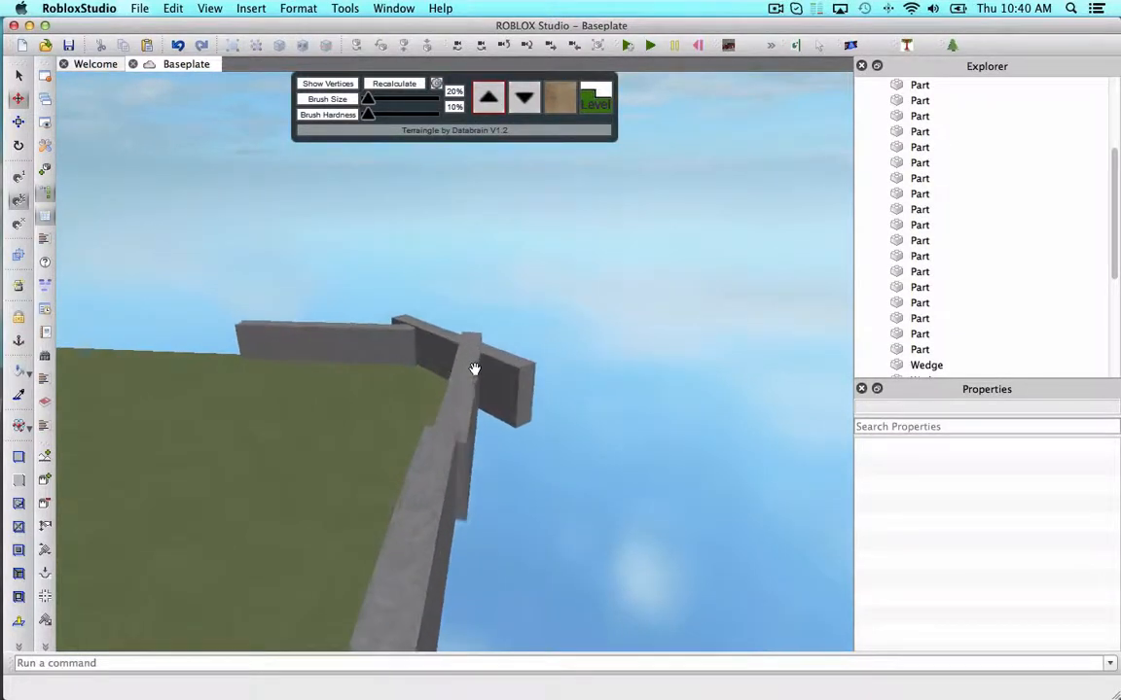
{"action": "scroll", "coordinate": [476, 368], "scroll_direction": "up", "scroll_amount": 4}
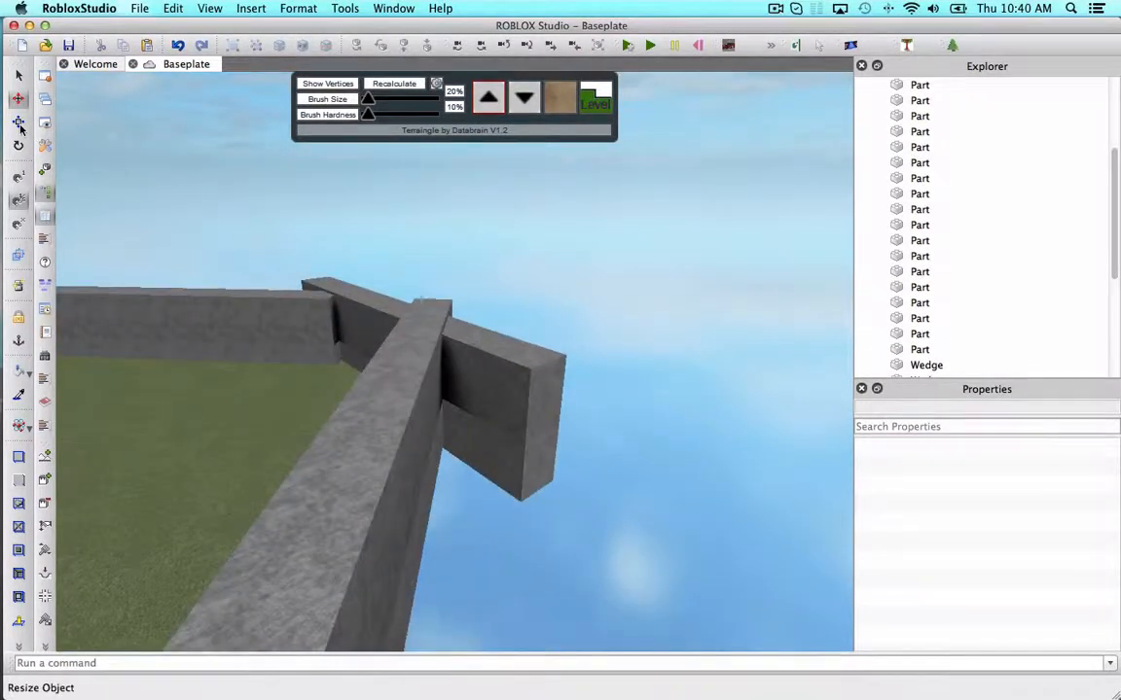
{"action": "left_click", "coordinate": [417, 336]}
{"action": "left_click_drag", "start_coordinate": [542, 434], "coordinate": [425, 407]}
{"action": "left_click_drag", "start_coordinate": [315, 318], "coordinate": [338, 350]}
{"action": "left_click", "coordinate": [498, 405]}
- Reopen Terraingle and load the existing TerrainGroup for editing
{"action": "right_click_drag", "start_coordinate": [497, 406], "coordinate": [497, 407]}
{"action": "key", "text": "w"}
{"action": "key", "text": "w"}
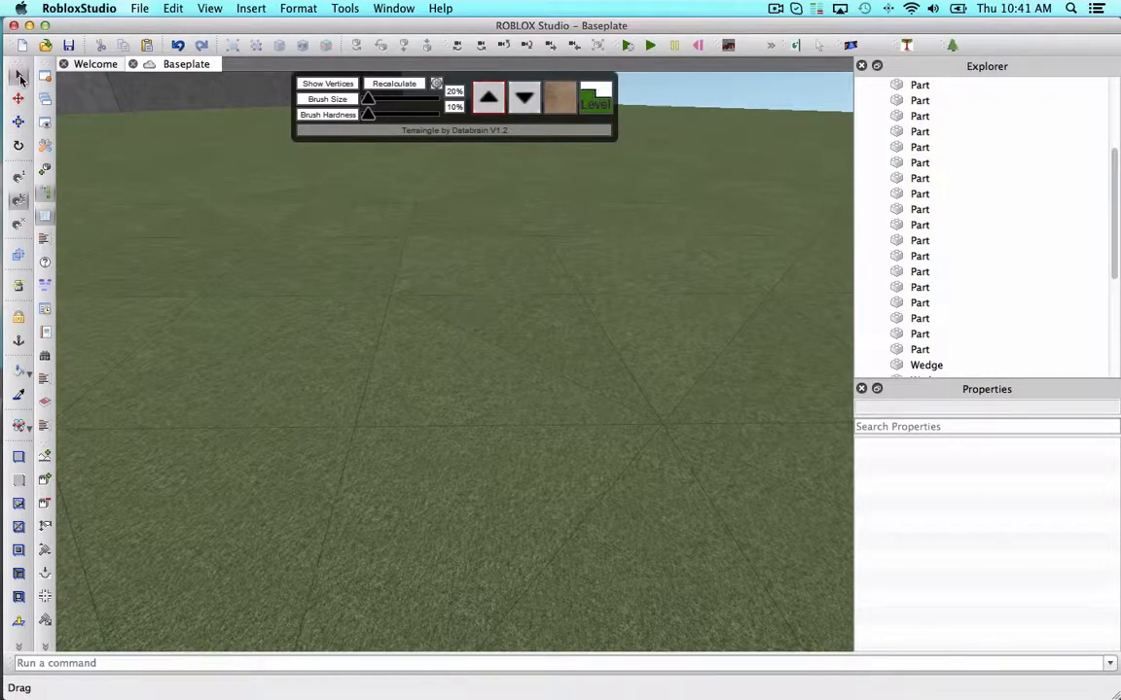
{"action": "left_click", "coordinate": [906, 46]}
{"action": "scroll", "coordinate": [977, 166], "scroll_direction": "up", "scroll_amount": 3}
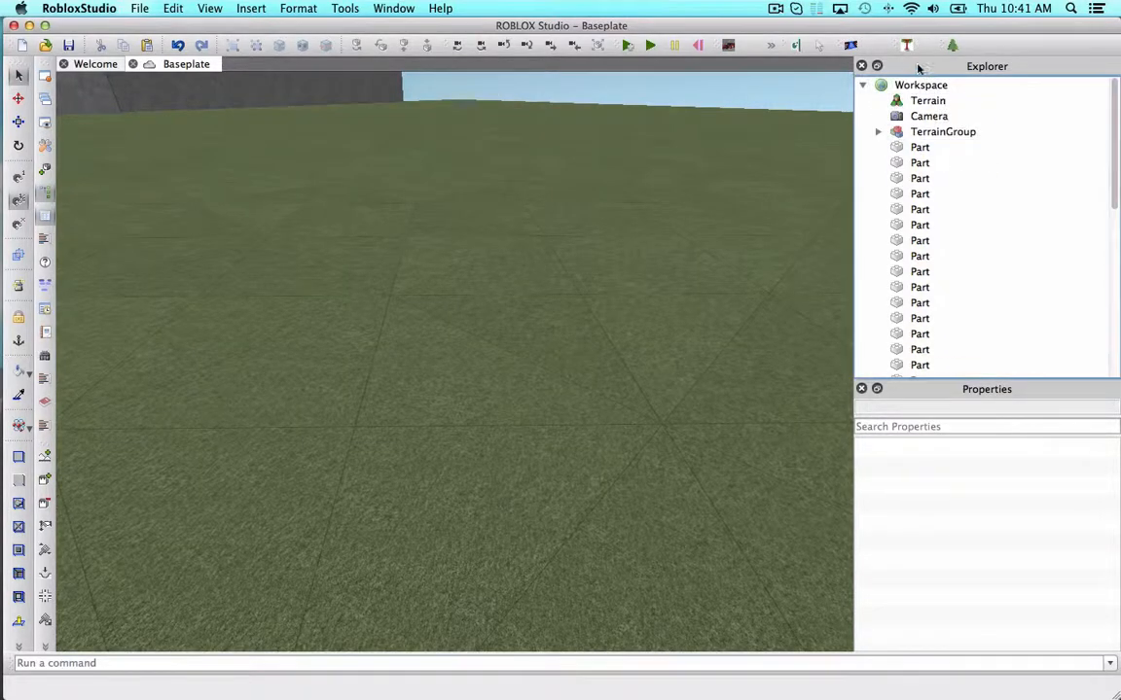
{"action": "left_click", "coordinate": [906, 46]}
{"action": "left_click", "coordinate": [895, 133]}
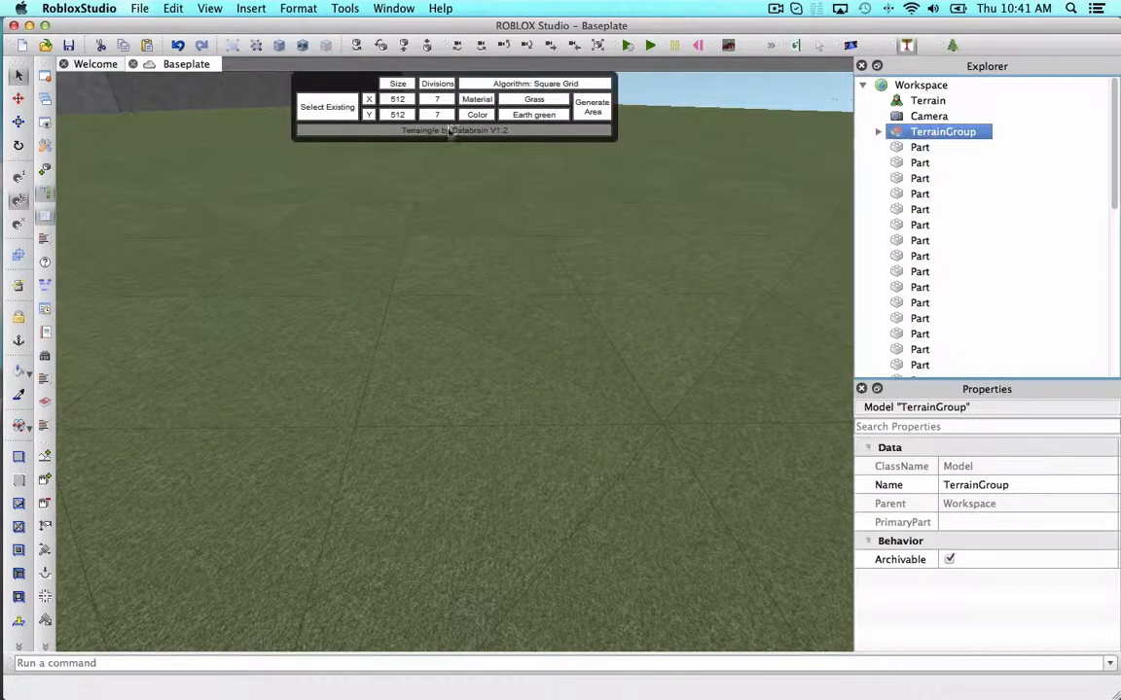
{"action": "left_click", "coordinate": [331, 108]}
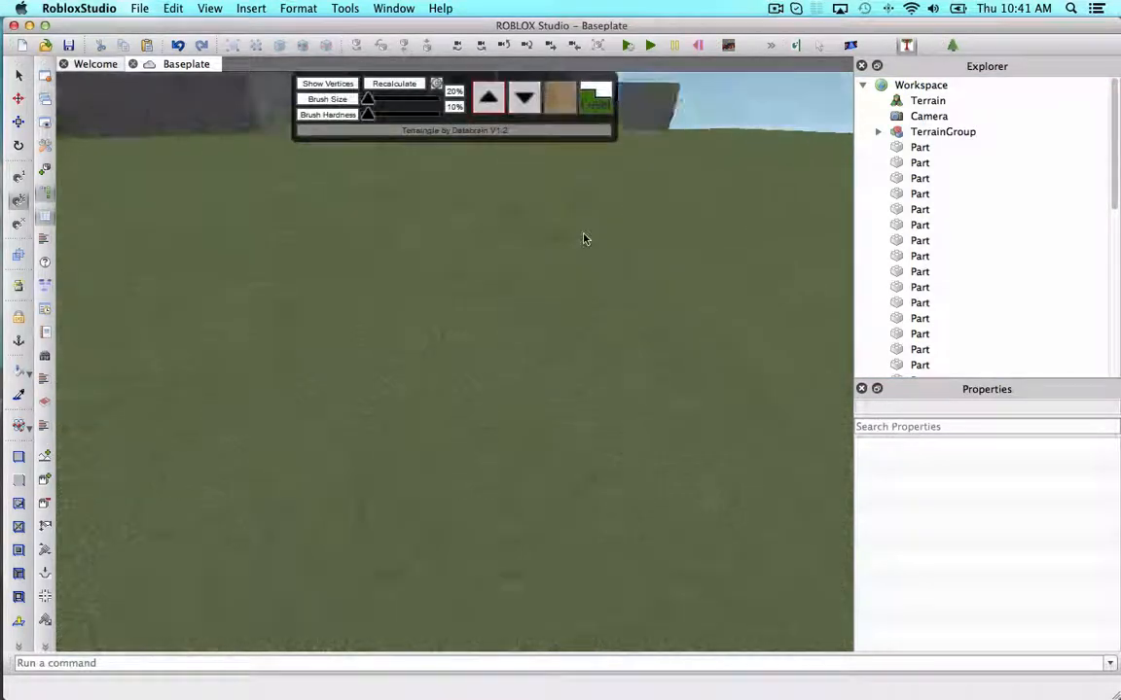
- Examine the grass terrain's surface and the surrounding walls from several angles
{"action": "right_click_drag", "start_coordinate": [584, 238], "coordinate": [596, 242]}
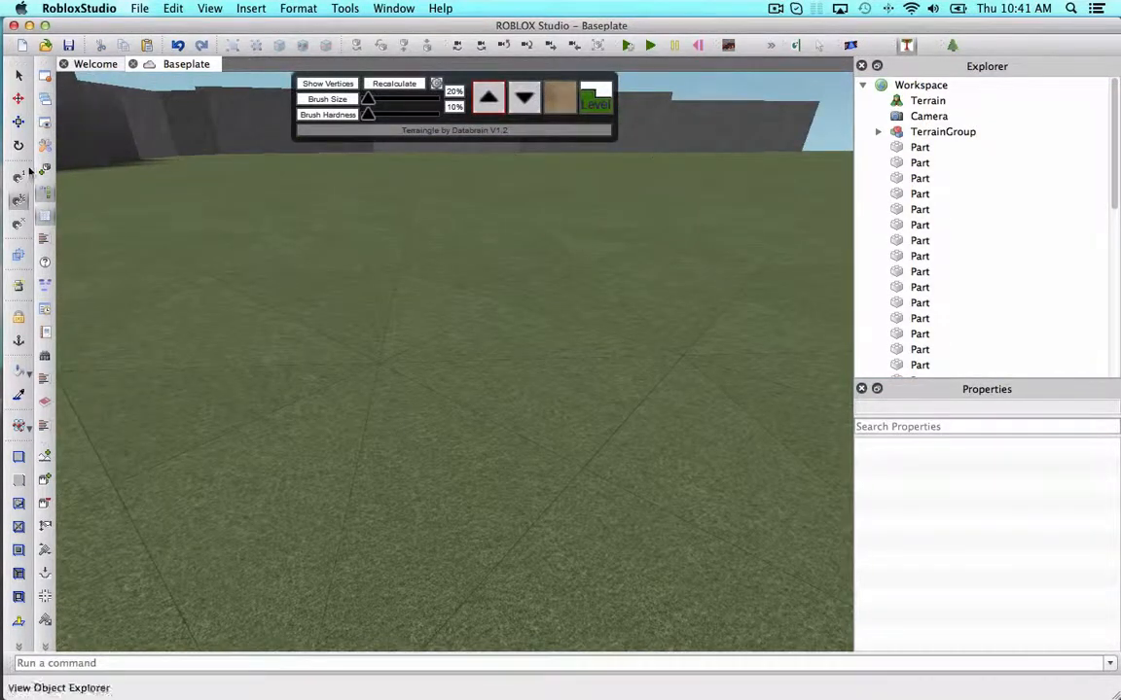
{"action": "right_click_drag", "start_coordinate": [421, 227], "coordinate": [423, 228]}
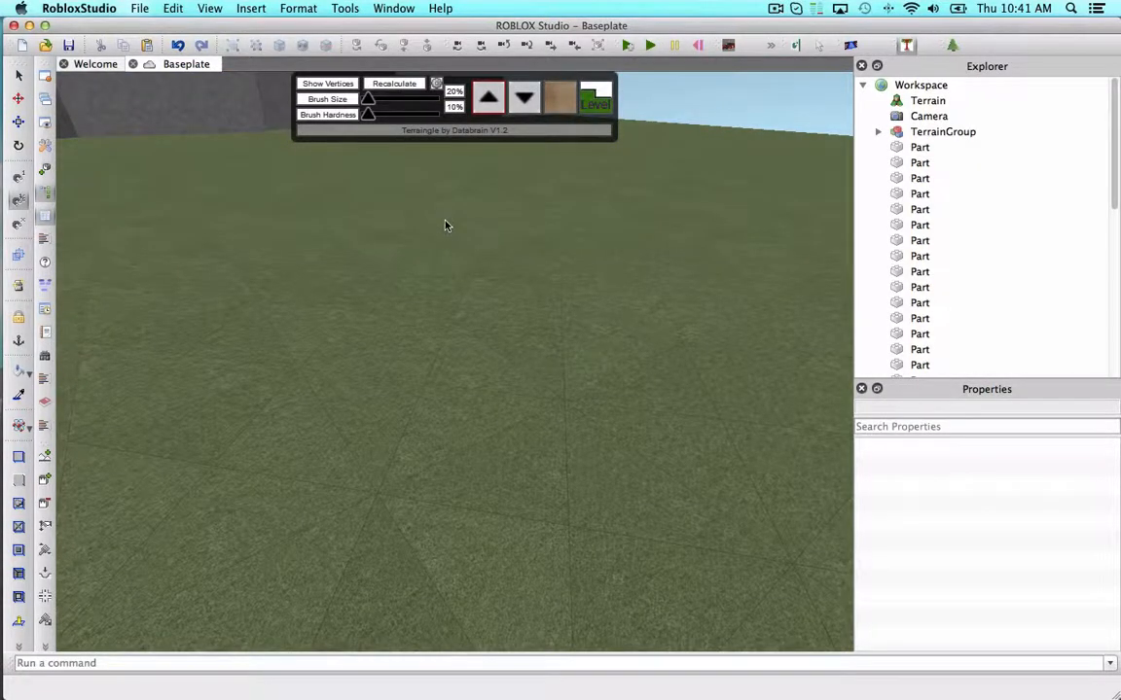
{"action": "right_click_drag", "start_coordinate": [508, 264], "coordinate": [513, 263]}
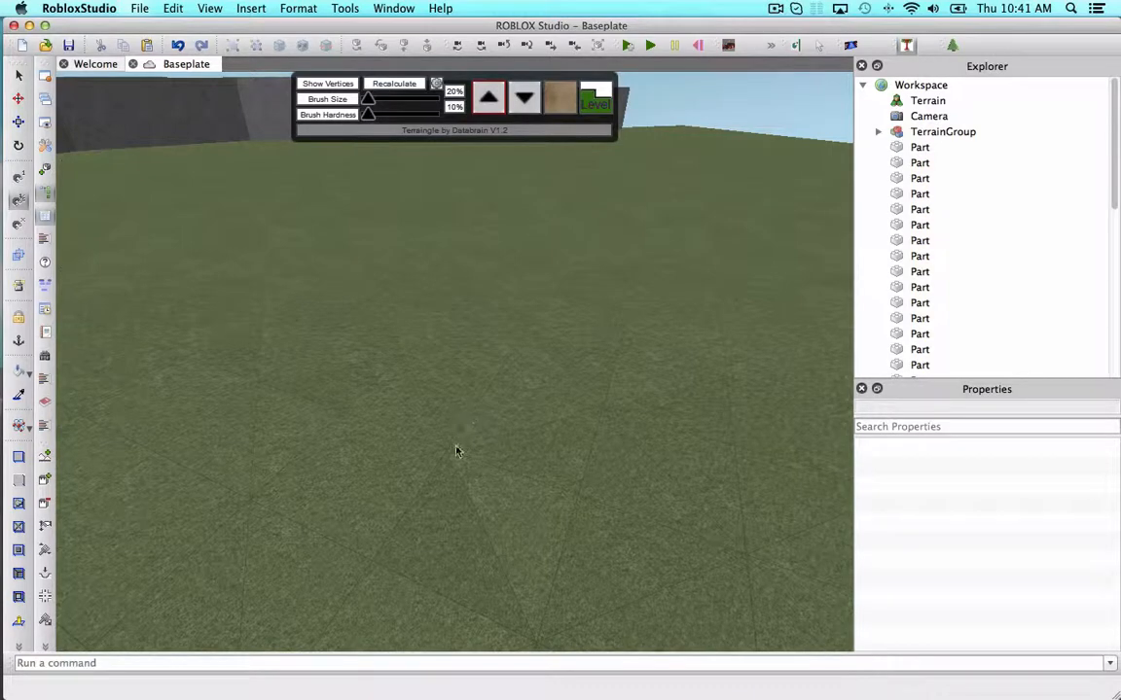
{"action": "right_click_drag", "start_coordinate": [457, 450], "coordinate": [456, 450]}
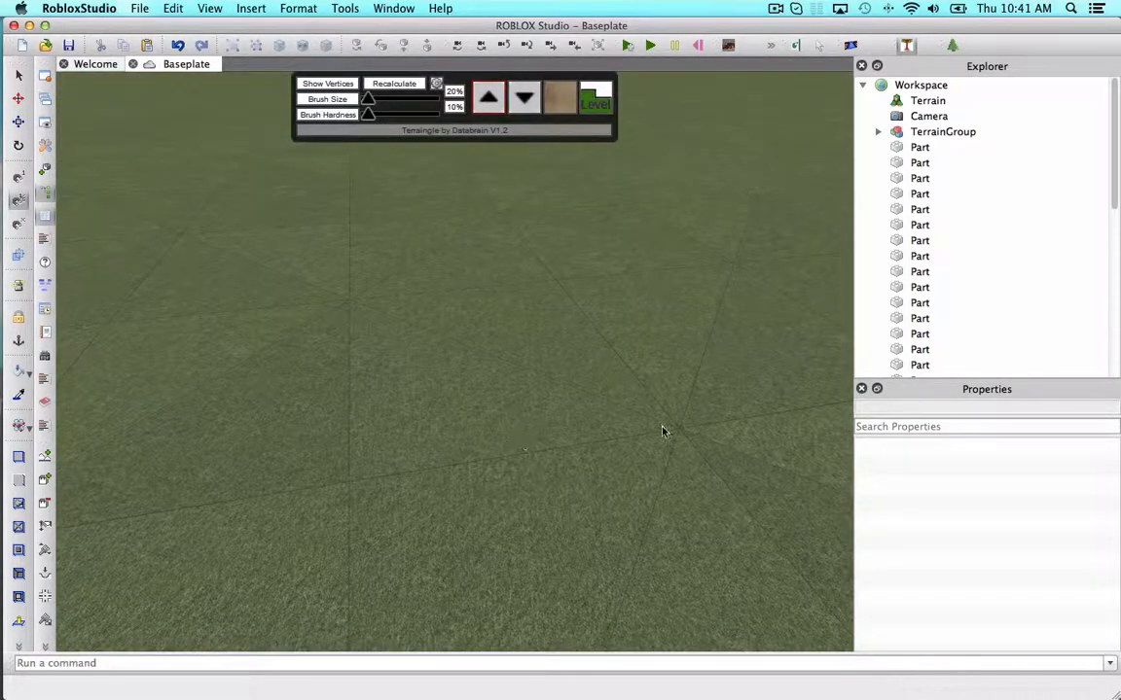
{"action": "right_click_drag", "start_coordinate": [696, 430], "coordinate": [696, 430]}
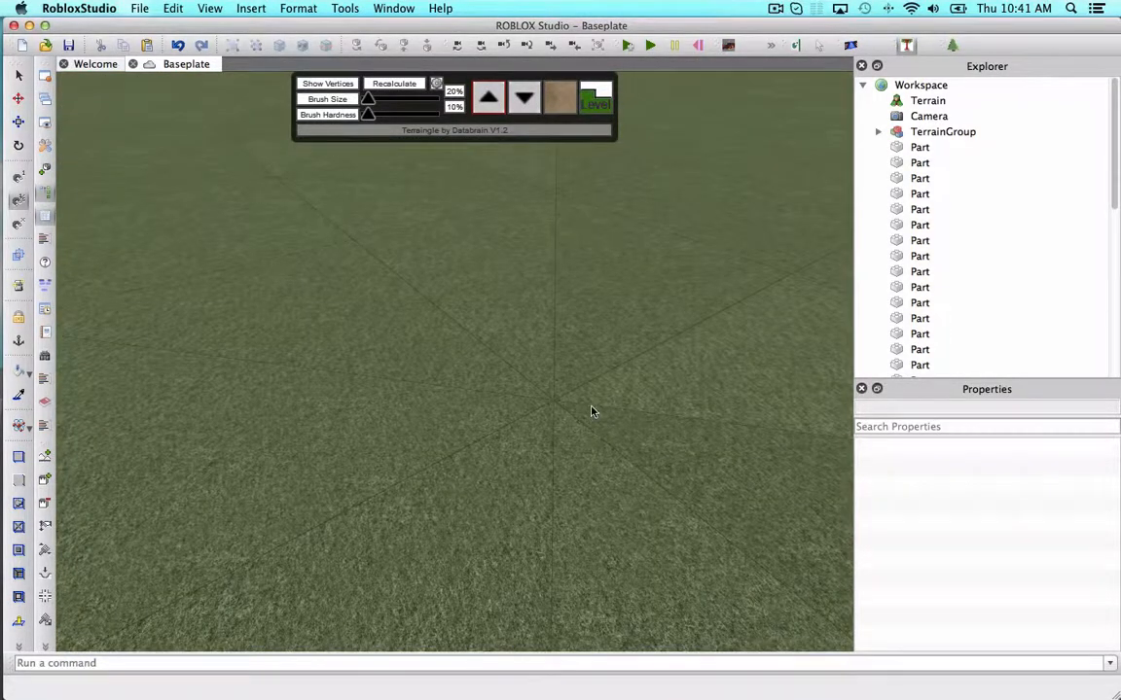
{"action": "left_click", "coordinate": [678, 478]}
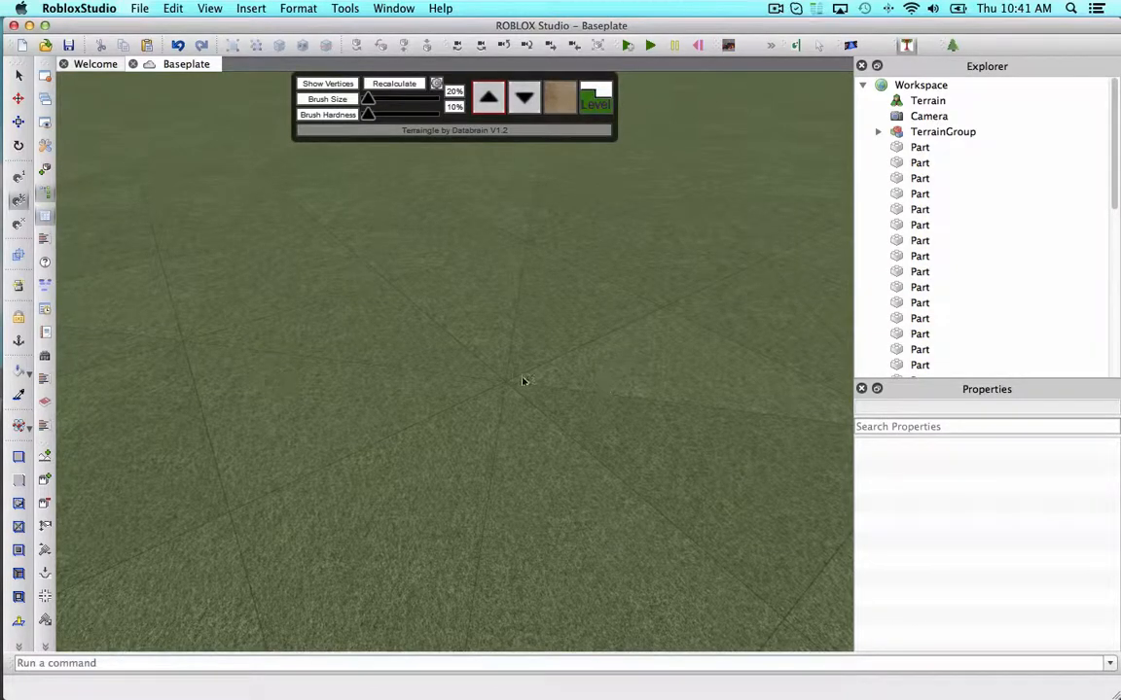
{"action": "right_click_drag", "start_coordinate": [513, 378], "coordinate": [514, 380]}
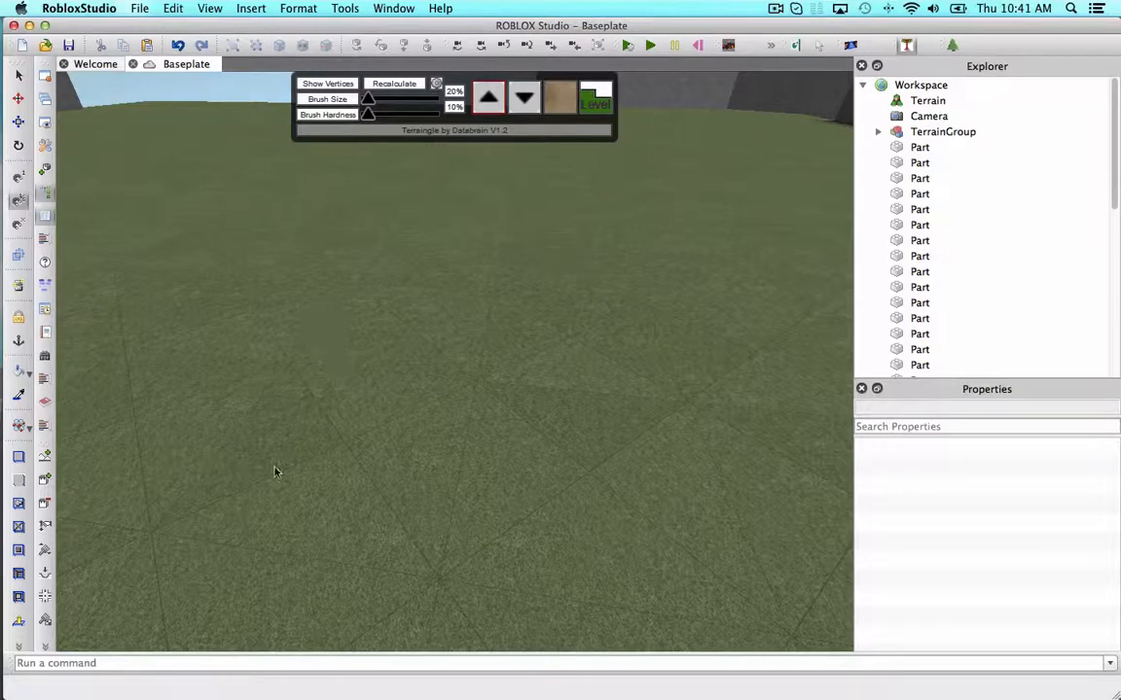
{"action": "right_click_drag", "start_coordinate": [410, 251], "coordinate": [411, 249]}
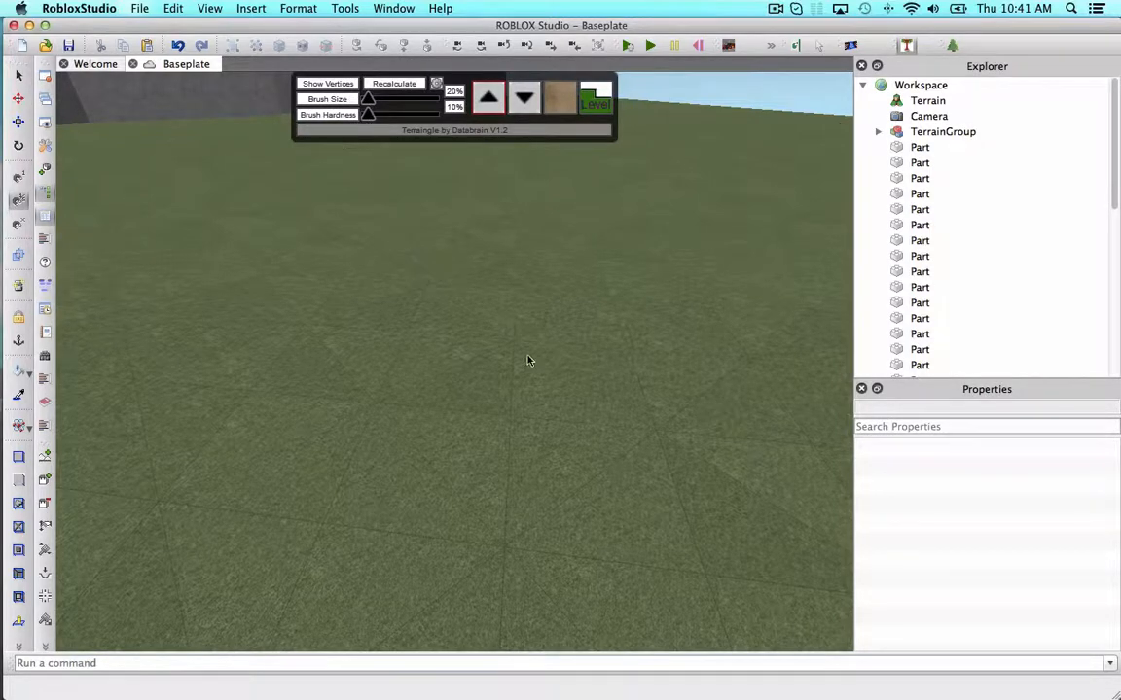
{"action": "right_click_drag", "start_coordinate": [547, 380], "coordinate": [545, 380]}
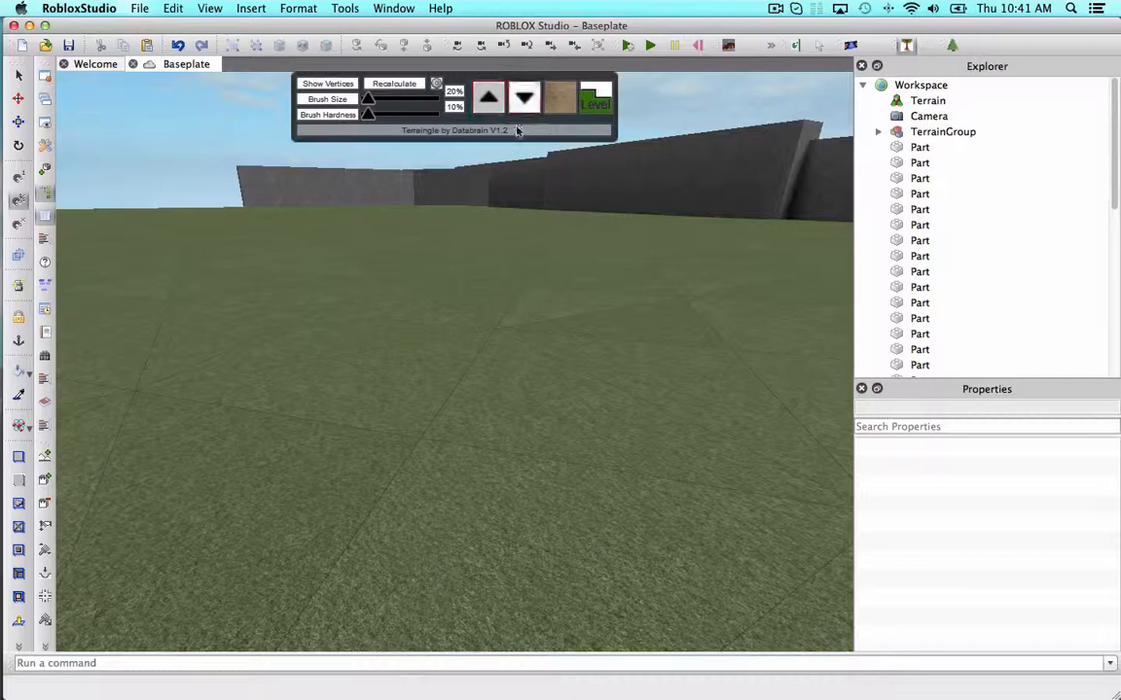
- Try Terraingle's paint and level modes, return to the raise brush, and set Brush Size to 44% and Brush Hardness to 45%
{"action": "left_click", "coordinate": [562, 100]}
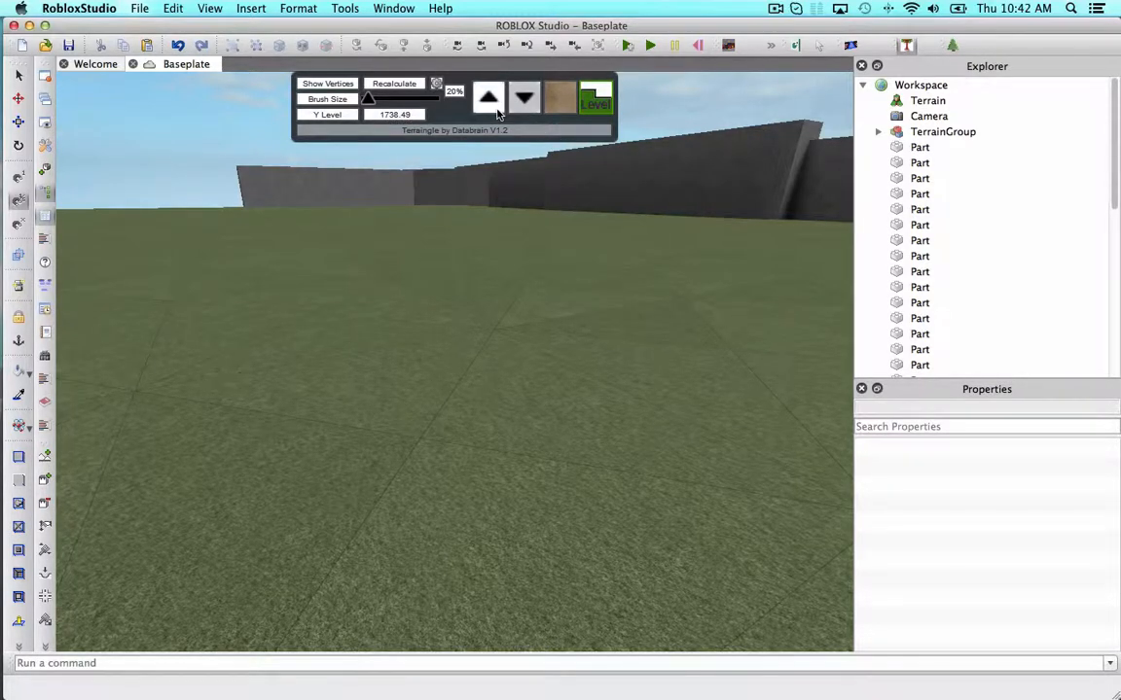
{"action": "right_click_drag", "start_coordinate": [420, 273], "coordinate": [645, 304]}
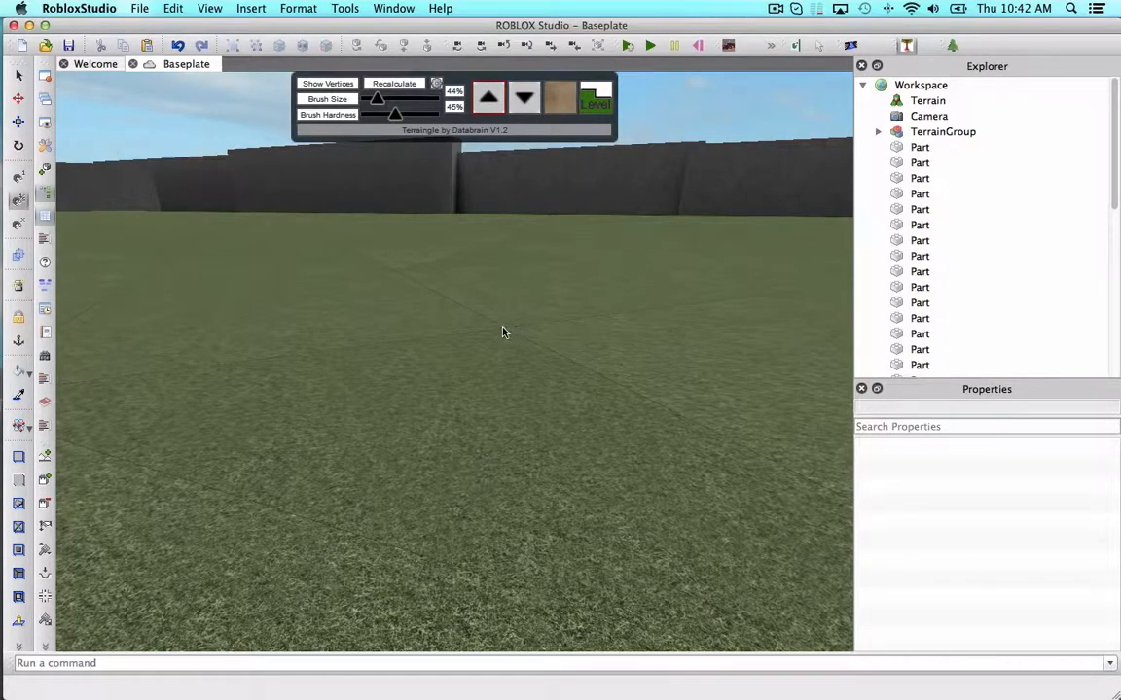
{"action": "right_click_drag", "start_coordinate": [393, 276], "coordinate": [381, 137]}
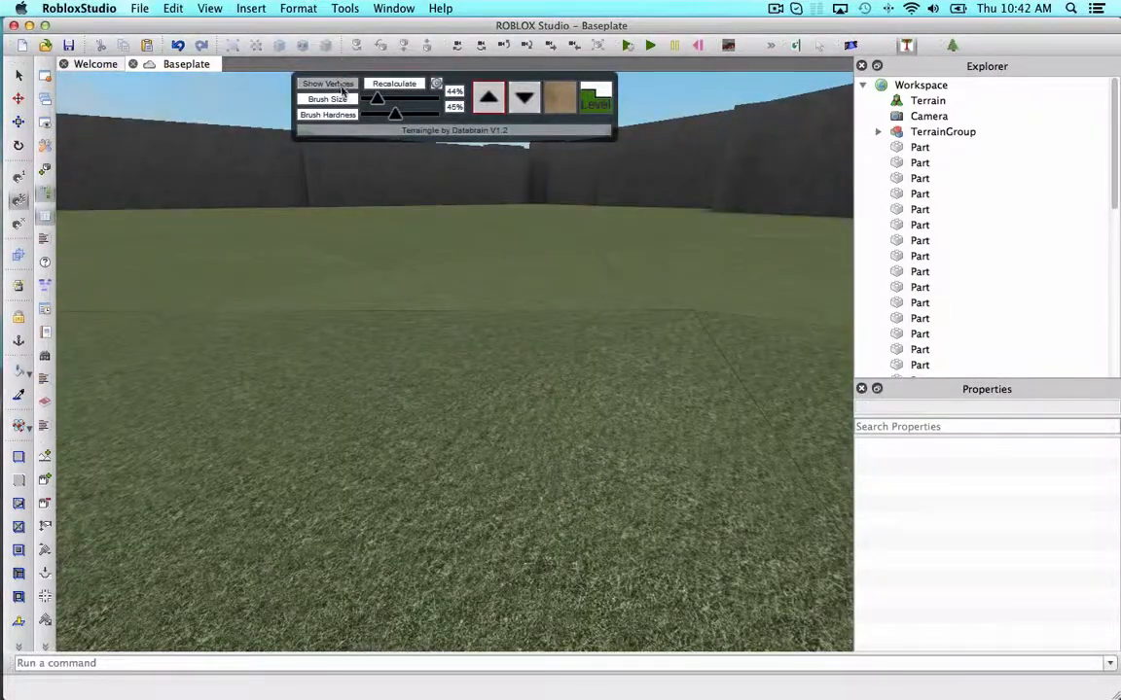
- Display the terrain's vertices and raise several in the open grass to form a small ridge
{"action": "right_click_drag", "start_coordinate": [496, 192], "coordinate": [496, 192]}
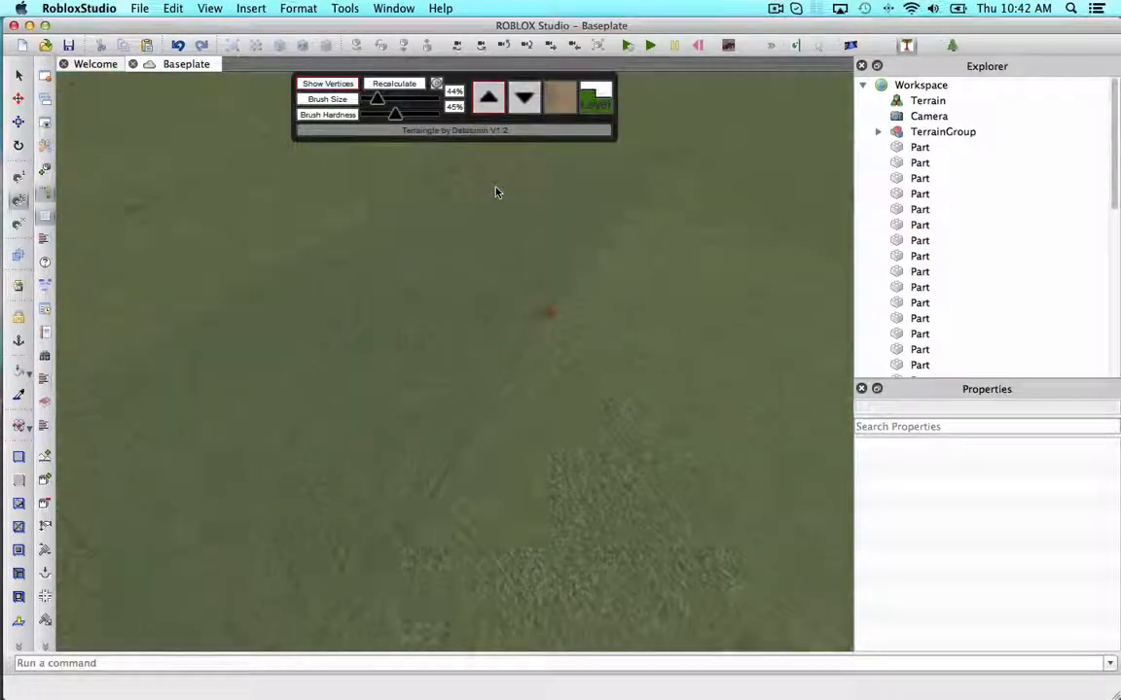
{"action": "left_click", "coordinate": [551, 319]}
{"action": "left_click", "coordinate": [553, 285]}
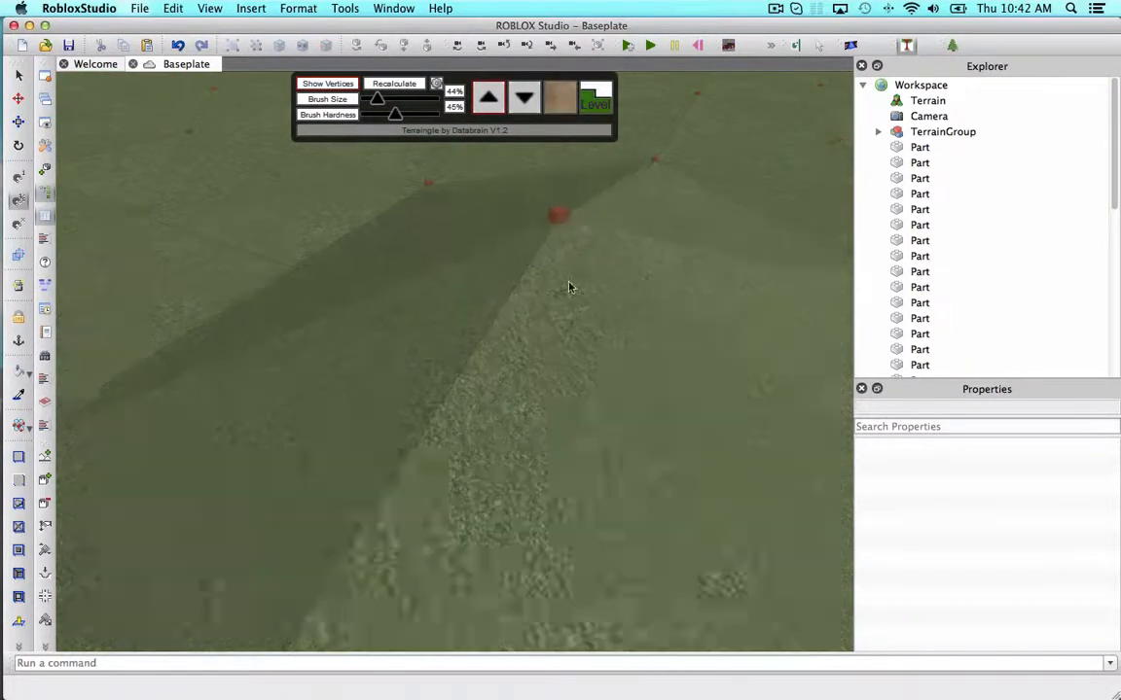
{"action": "left_click", "coordinate": [570, 288]}
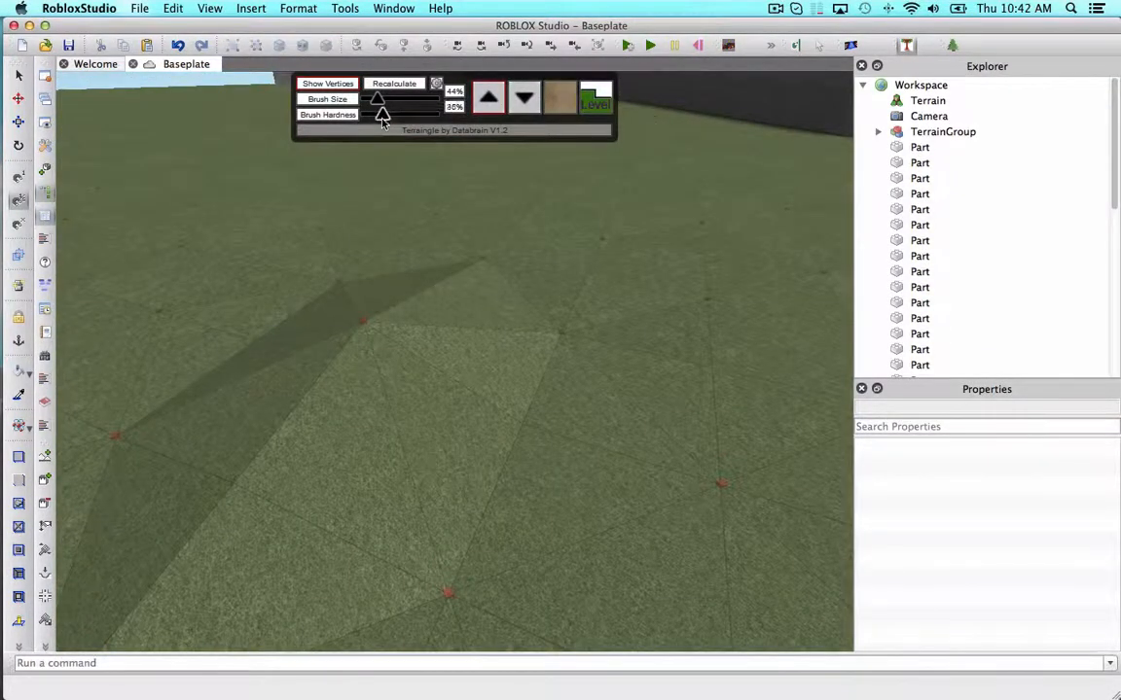
- Set Brush Hardness to 24% and raise the vertex beside the new ridge
{"action": "left_click", "coordinate": [564, 329]}
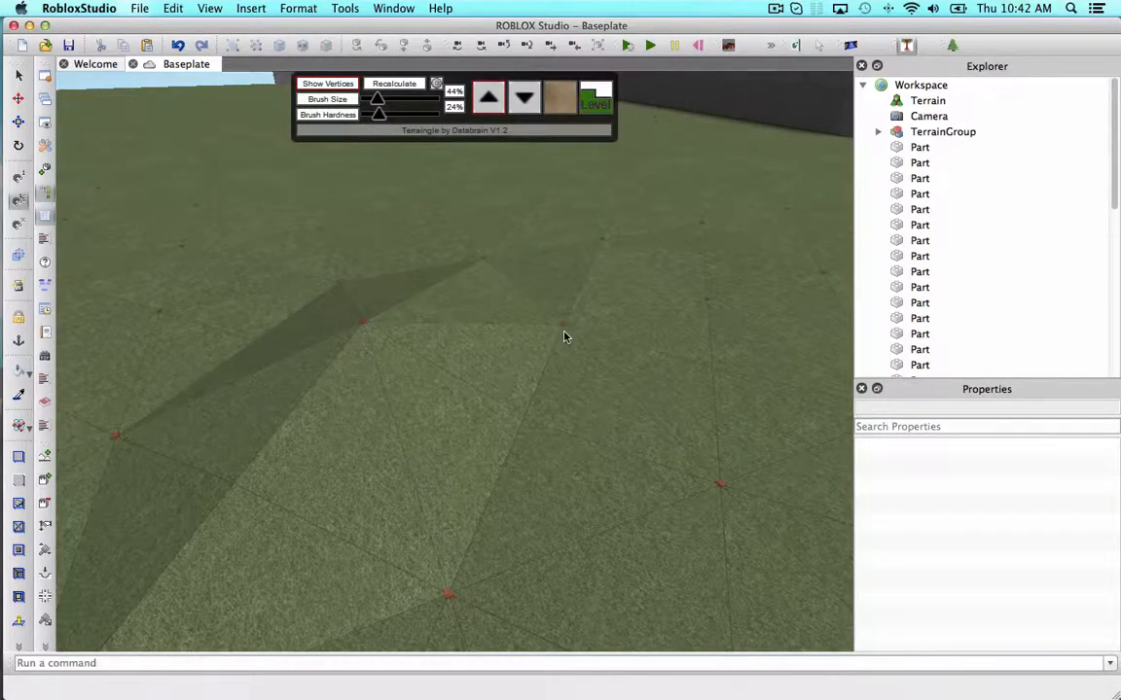
{"action": "scroll", "coordinate": [543, 328], "scroll_direction": "up", "scroll_amount": 5}
{"action": "scroll", "coordinate": [543, 327], "scroll_direction": "down", "scroll_amount": 8}
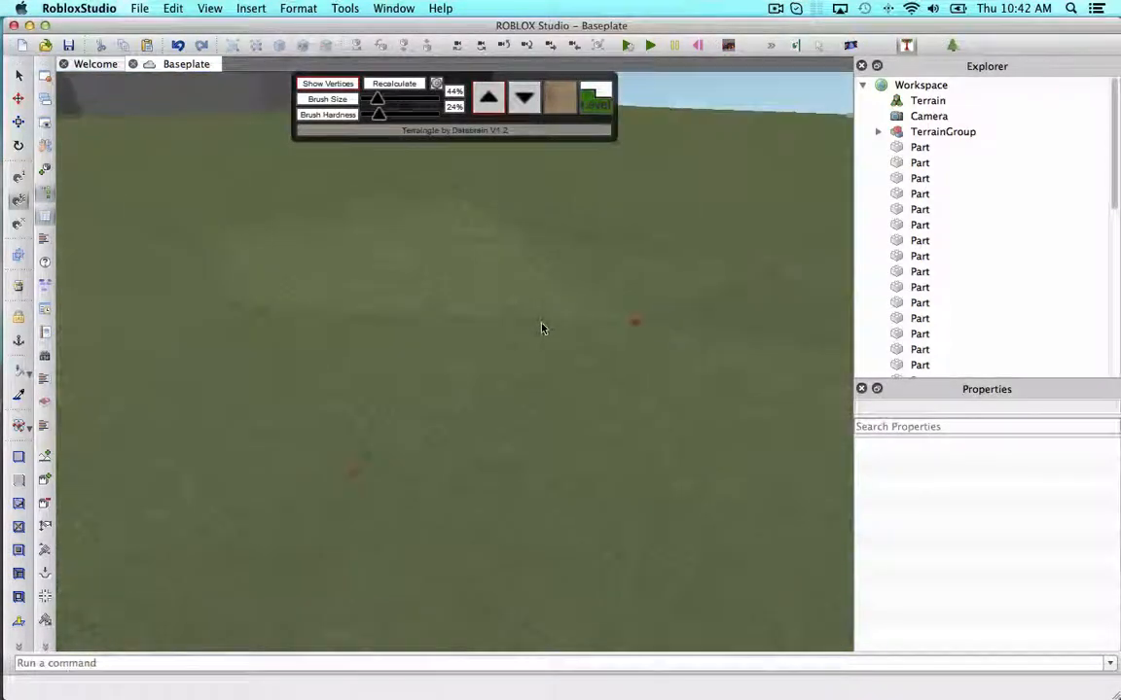
{"action": "key", "text": "a"}
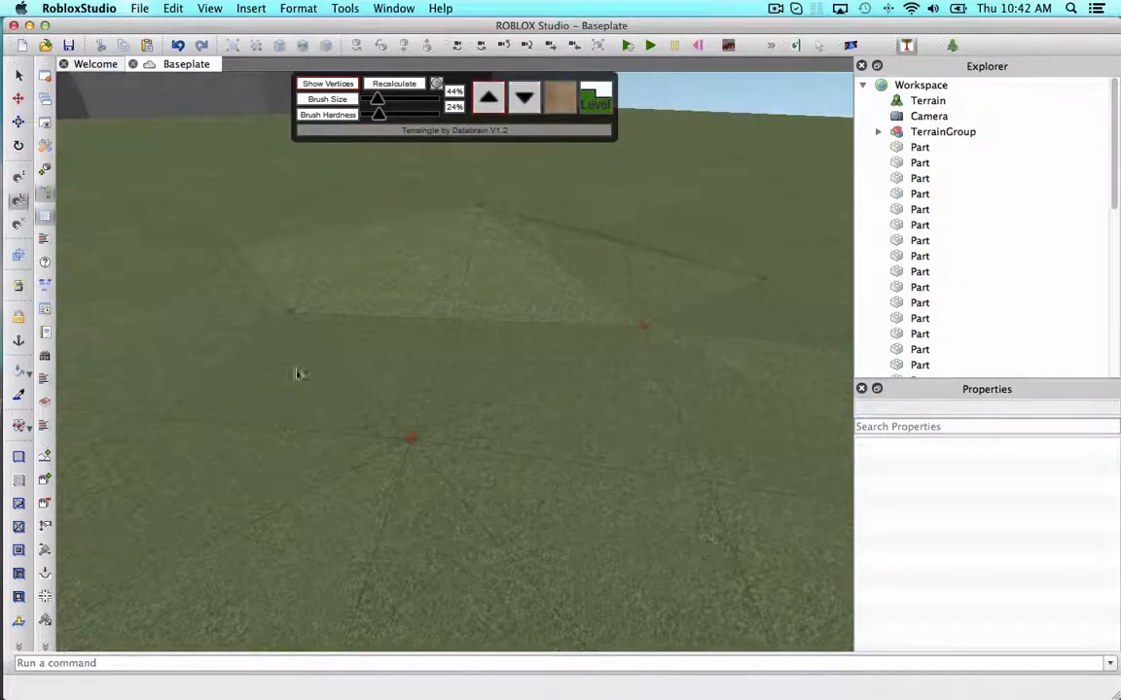
{"action": "key", "text": "w"}
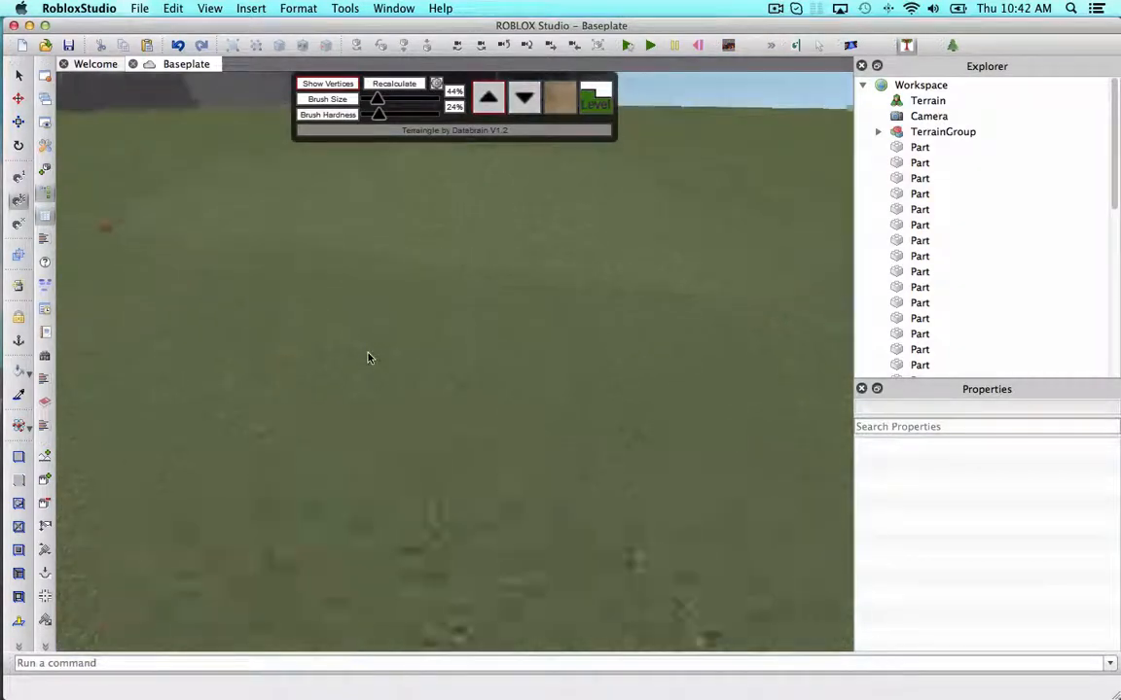
- Raise the low vertex alongside the ridge's far end in several strokes to widen the mound
{"action": "right_click_drag", "start_coordinate": [369, 358], "coordinate": [370, 358]}
{"action": "mouse_move", "coordinate": [578, 328]}
{"action": "right_mouse_down"}
{"action": "mouse_move", "coordinate": [572, 335]}
{"action": "mouse_move", "coordinate": [580, 320]}
{"action": "right_mouse_up"}
{"action": "left_click", "coordinate": [665, 298]}
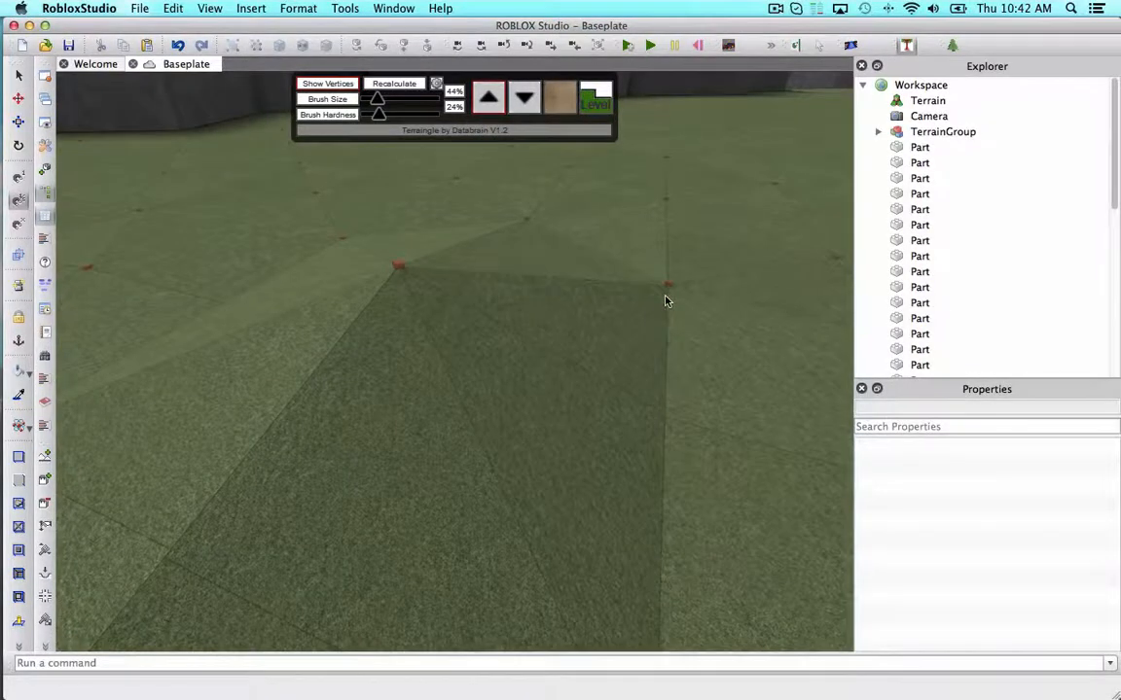
{"action": "left_click", "coordinate": [668, 291]}
{"action": "right_click_drag", "start_coordinate": [675, 282], "coordinate": [652, 259]}
{"action": "left_click", "coordinate": [659, 246]}
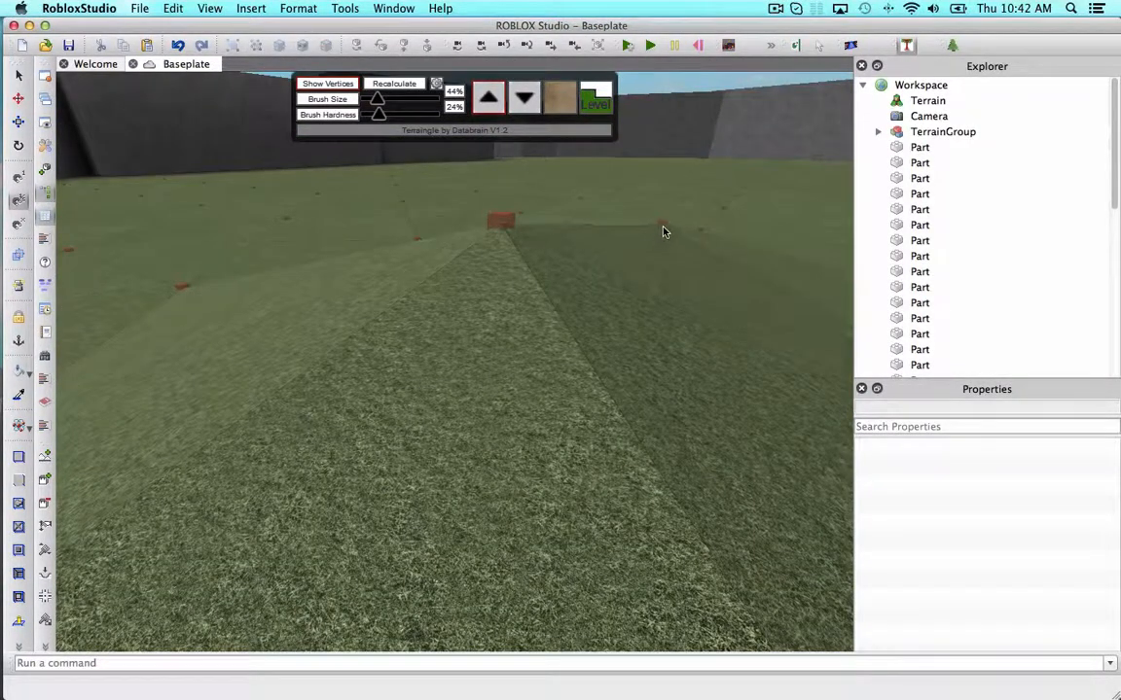
{"action": "left_click", "coordinate": [666, 216]}
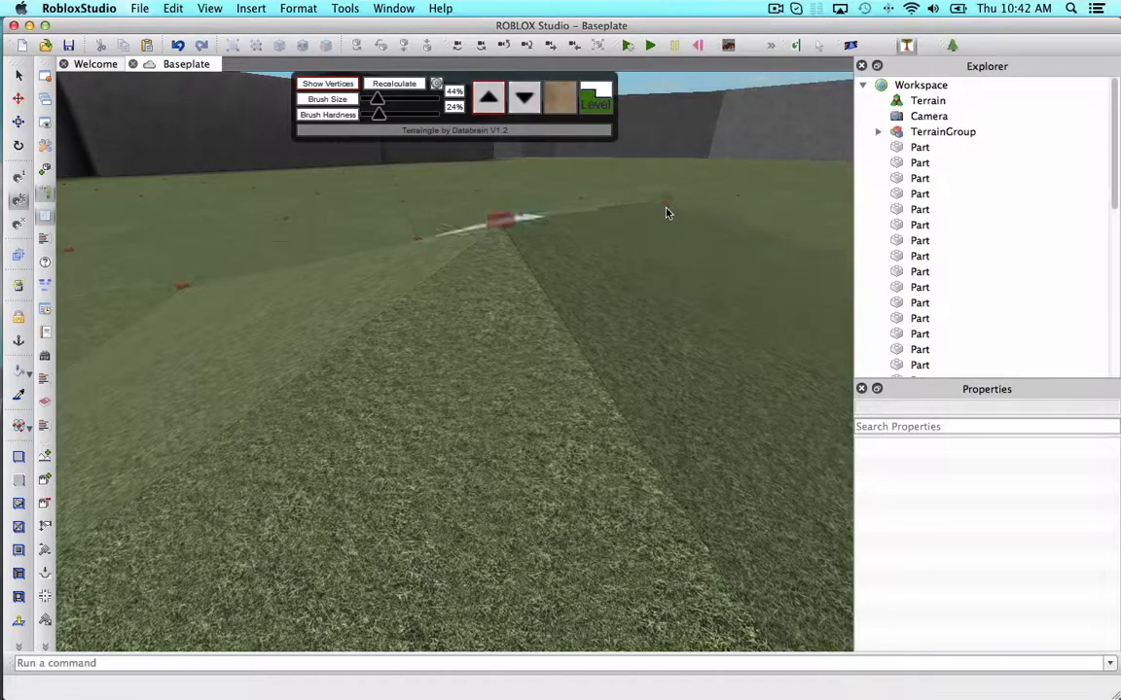
- Examine the raised ridge and its surrounding vertices from close to the ground
{"action": "right_click_drag", "start_coordinate": [665, 215], "coordinate": [665, 218]}
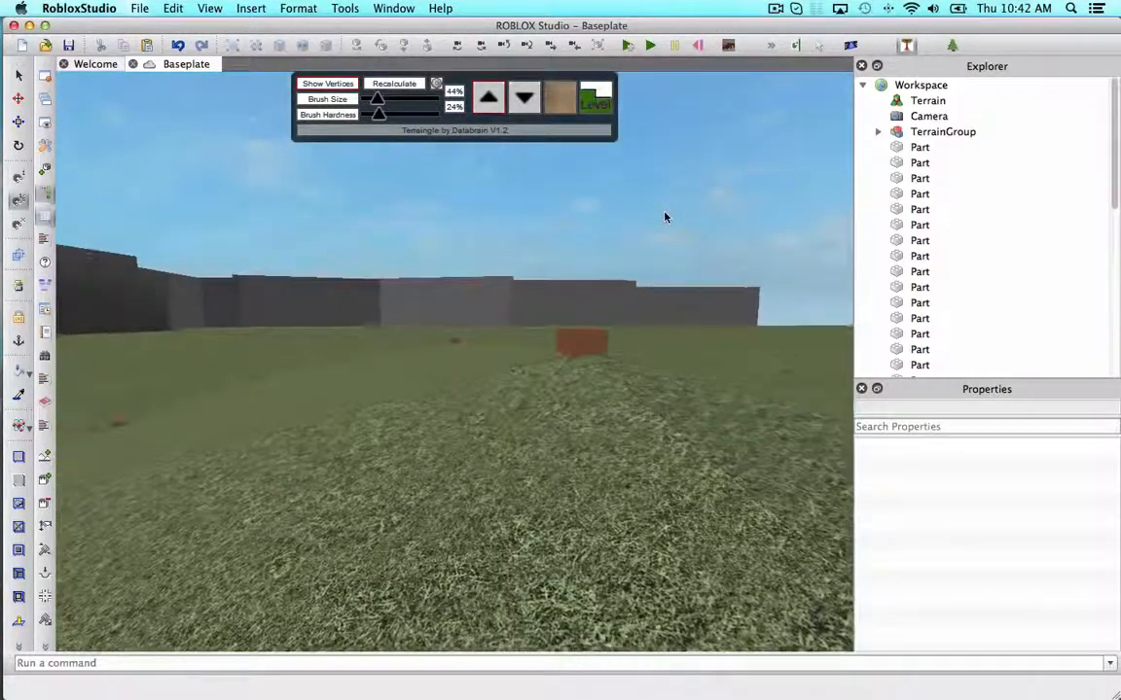
{"action": "scroll", "coordinate": [480, 339], "scroll_direction": "up", "scroll_amount": 2}
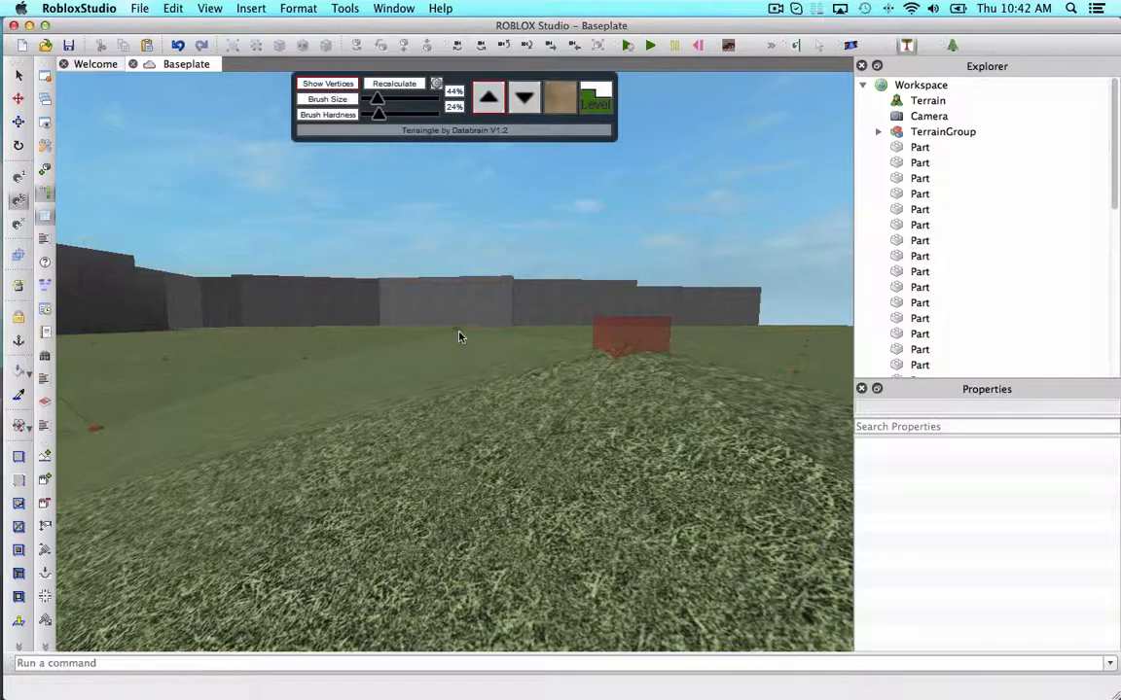
{"action": "right_click_drag", "start_coordinate": [458, 334], "coordinate": [457, 334]}
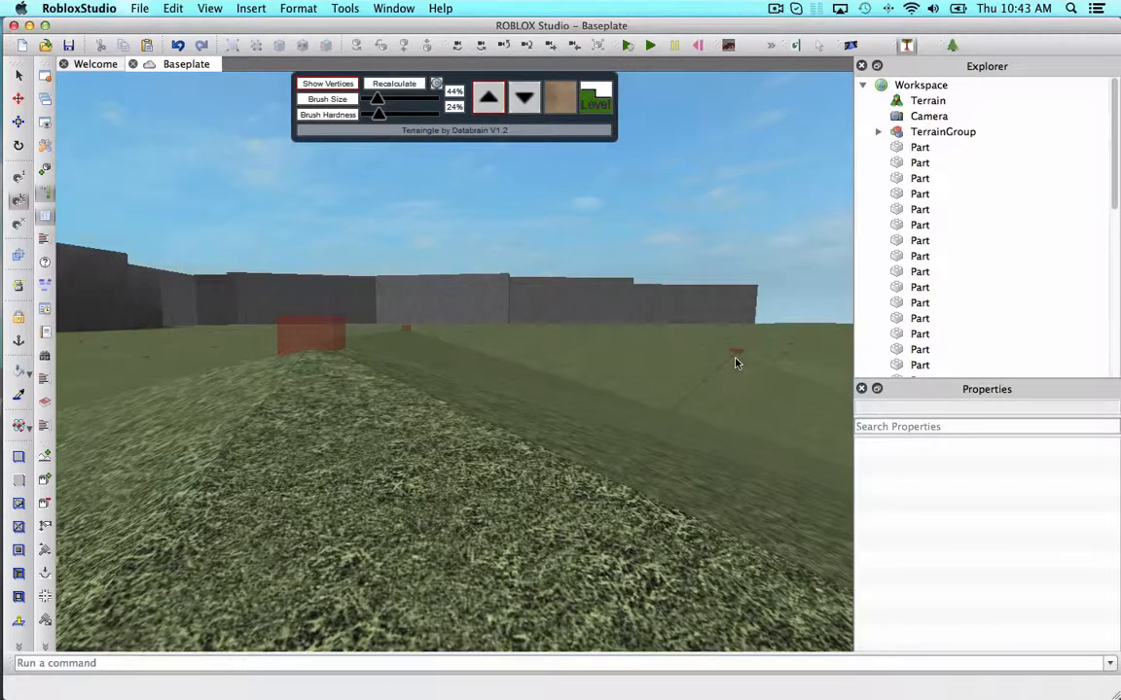
{"action": "right_click_drag", "start_coordinate": [736, 353], "coordinate": [717, 353]}
{"action": "key", "text": "w"}
{"action": "key", "text": "s"}
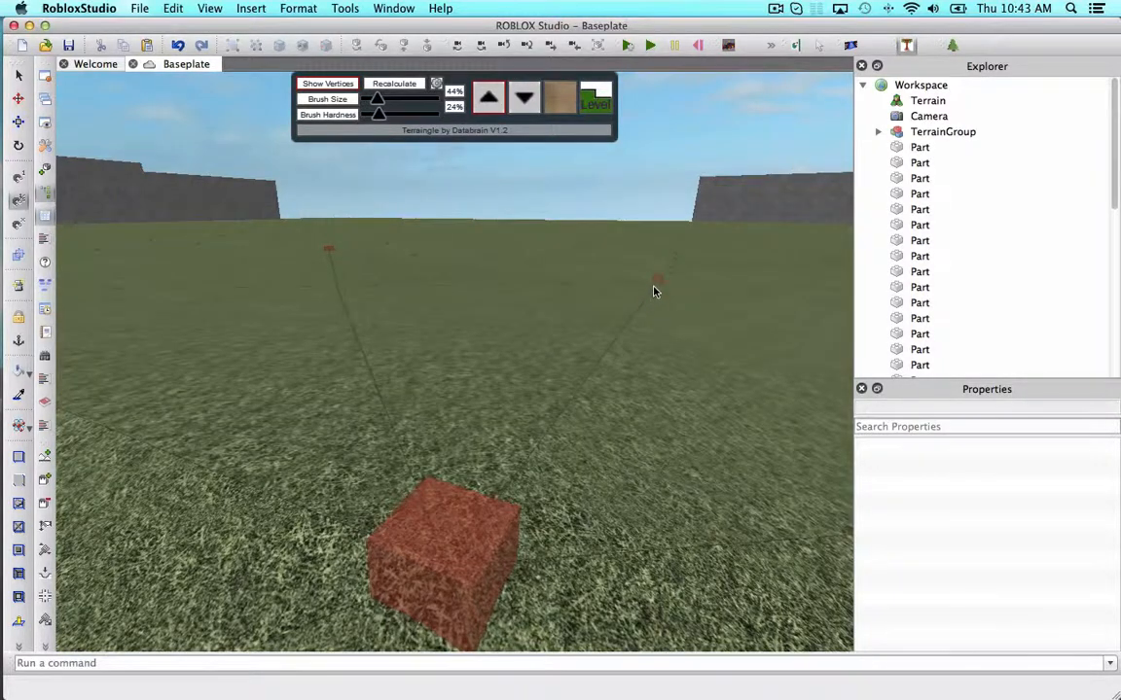
{"action": "right_click_drag", "start_coordinate": [654, 287], "coordinate": [656, 288]}
{"action": "key", "text": "s"}
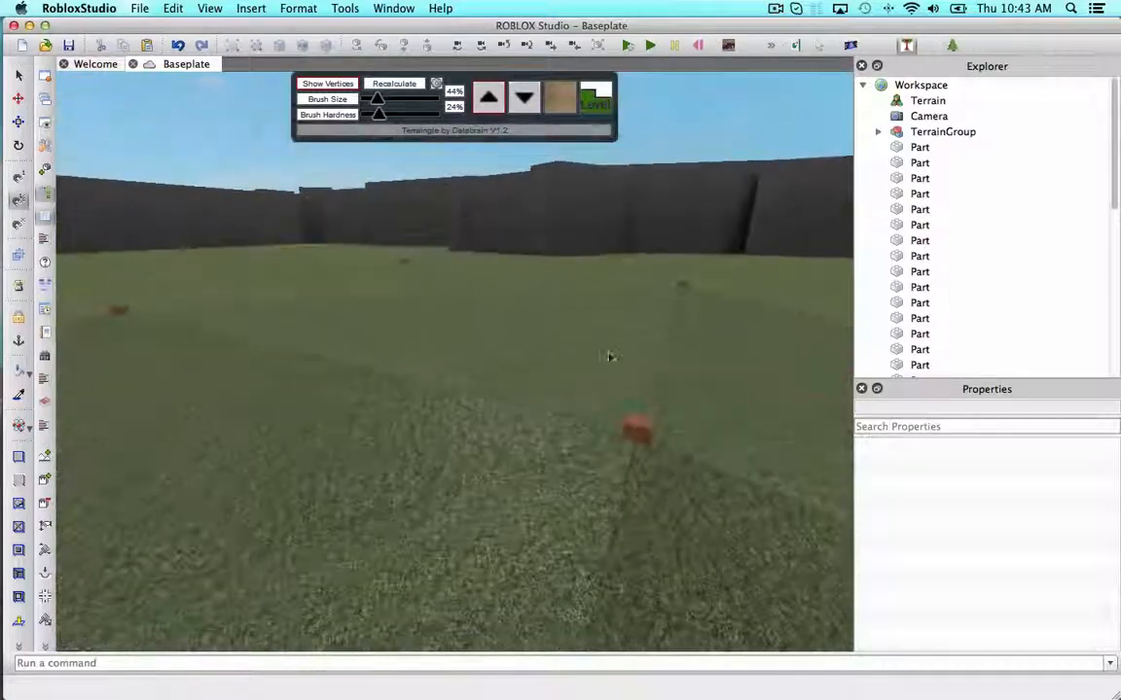
- Raise another vertex on the mound and set Brush Size to 98%
{"action": "left_click", "coordinate": [622, 415]}
{"action": "key", "text": "s"}
{"action": "right_click_drag", "start_coordinate": [620, 416], "coordinate": [620, 417]}
{"action": "key", "text": "s"}
{"action": "key", "text": "s"}
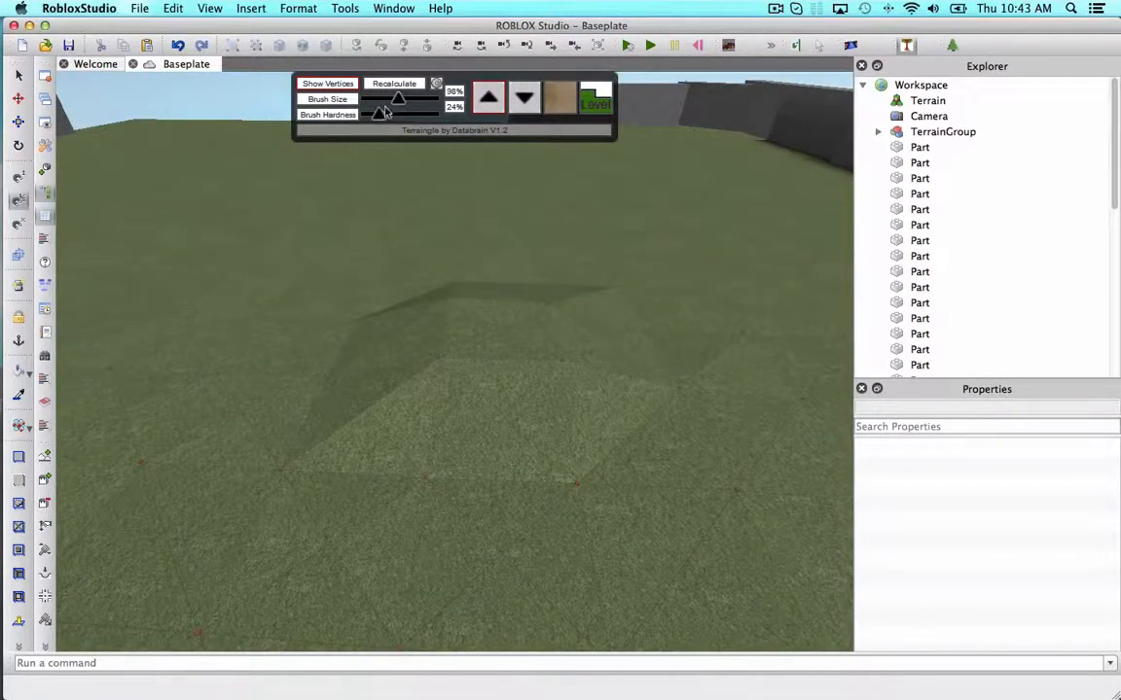
- Set Brush Size to 100% and Brush Hardness to 60% for stronger, wider raising
{"action": "right_click_drag", "start_coordinate": [541, 291], "coordinate": [616, 354]}
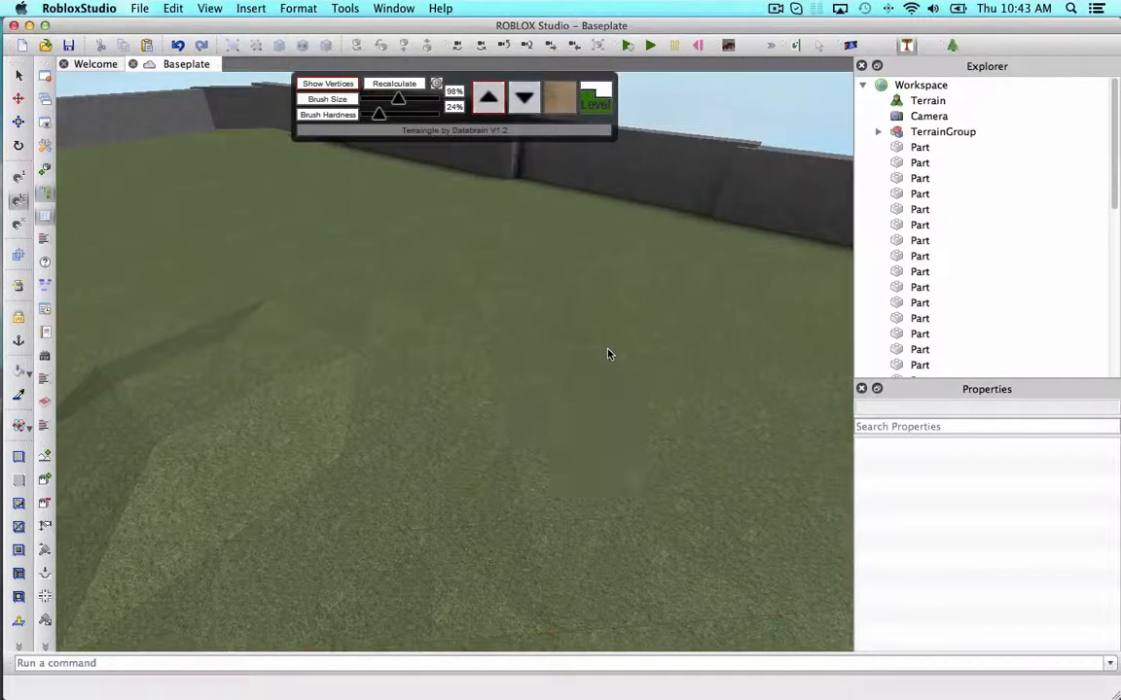
{"action": "left_click_drag", "start_coordinate": [618, 350], "coordinate": [698, 362]}
{"action": "left_click_drag", "start_coordinate": [420, 109], "coordinate": [422, 109]}
- Raise the grass against the slate walls in the terrain's corner to form a bank
{"action": "mouse_move", "coordinate": [516, 330]}
{"action": "right_mouse_down"}
{"action": "mouse_move", "coordinate": [610, 349]}
{"action": "mouse_move", "coordinate": [679, 346]}
{"action": "right_mouse_up"}
{"action": "key", "text": "w"}
{"action": "key", "text": "s"}
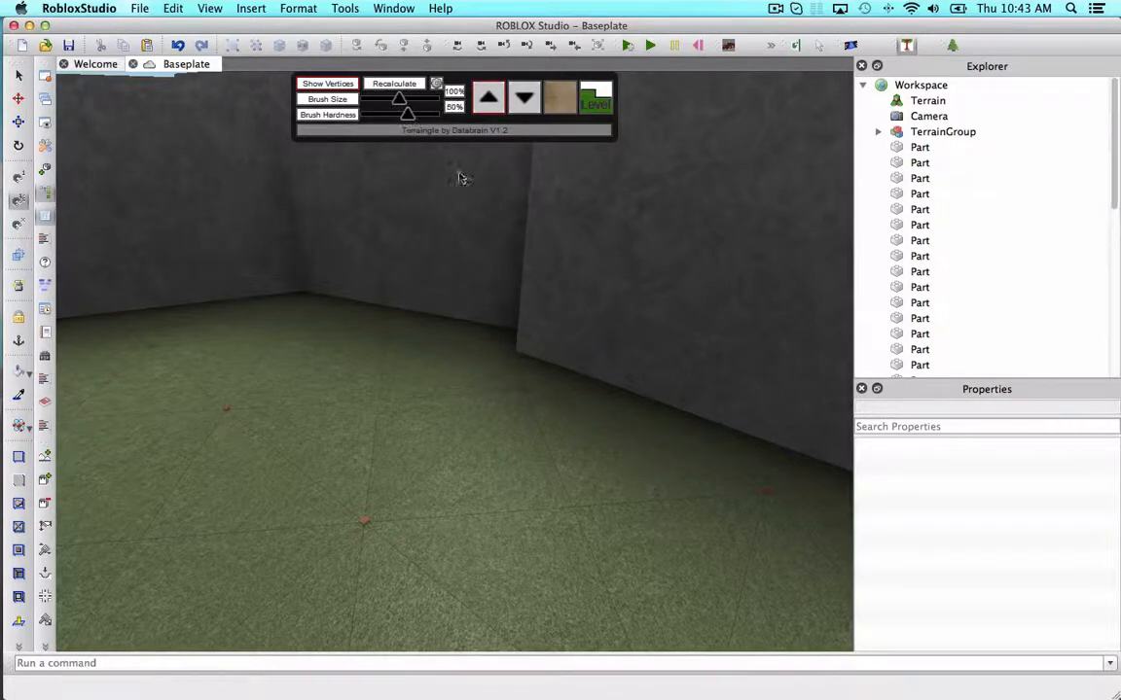
{"action": "left_click", "coordinate": [540, 381]}
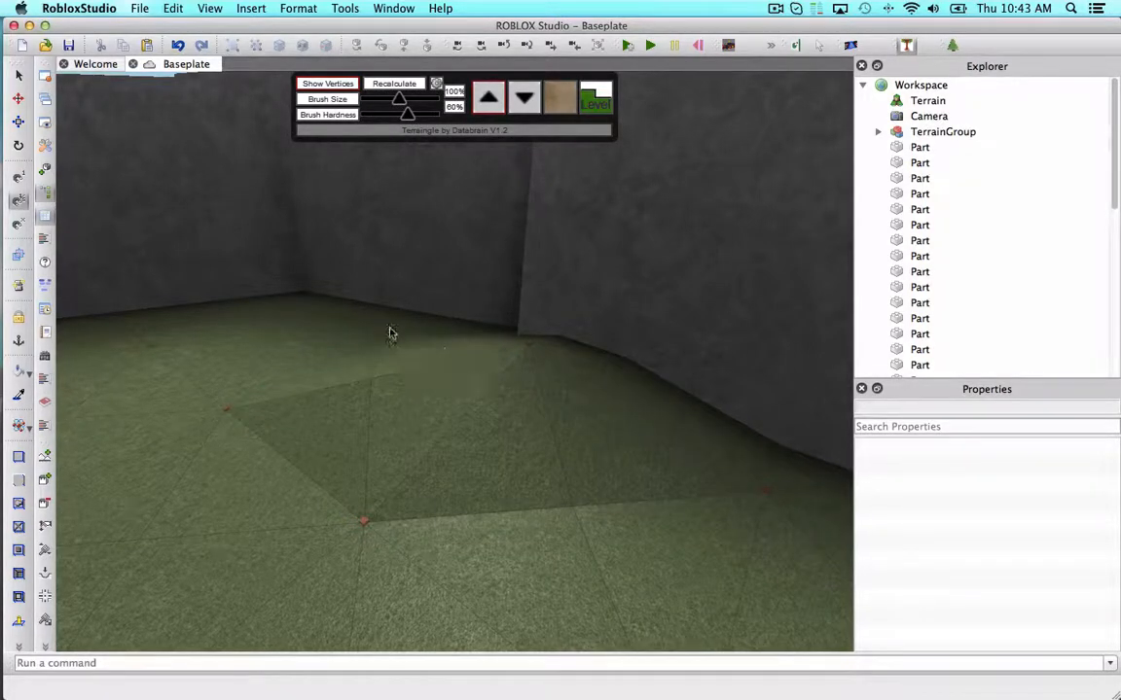
{"action": "left_click", "coordinate": [299, 311]}
{"action": "left_click", "coordinate": [264, 297]}
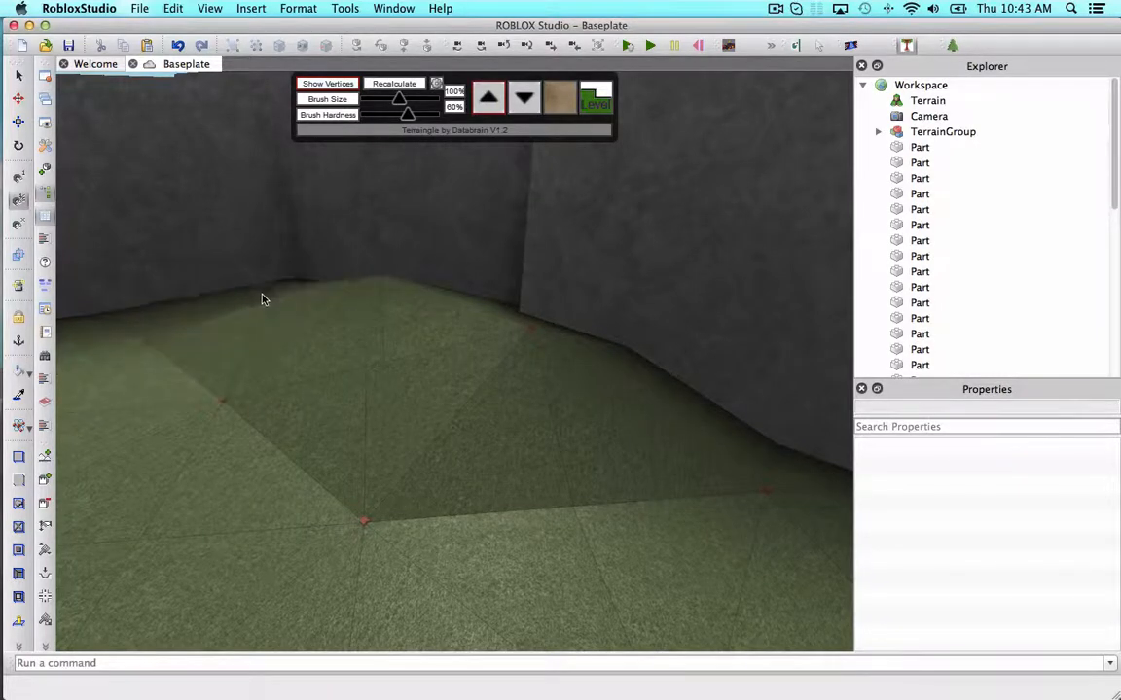
- Extend the raised grass bank out of the corner along the base of the adjoining wall
{"action": "key", "text": "s"}
{"action": "right_click_drag", "start_coordinate": [256, 294], "coordinate": [443, 366]}
{"action": "left_click", "coordinate": [455, 368]}
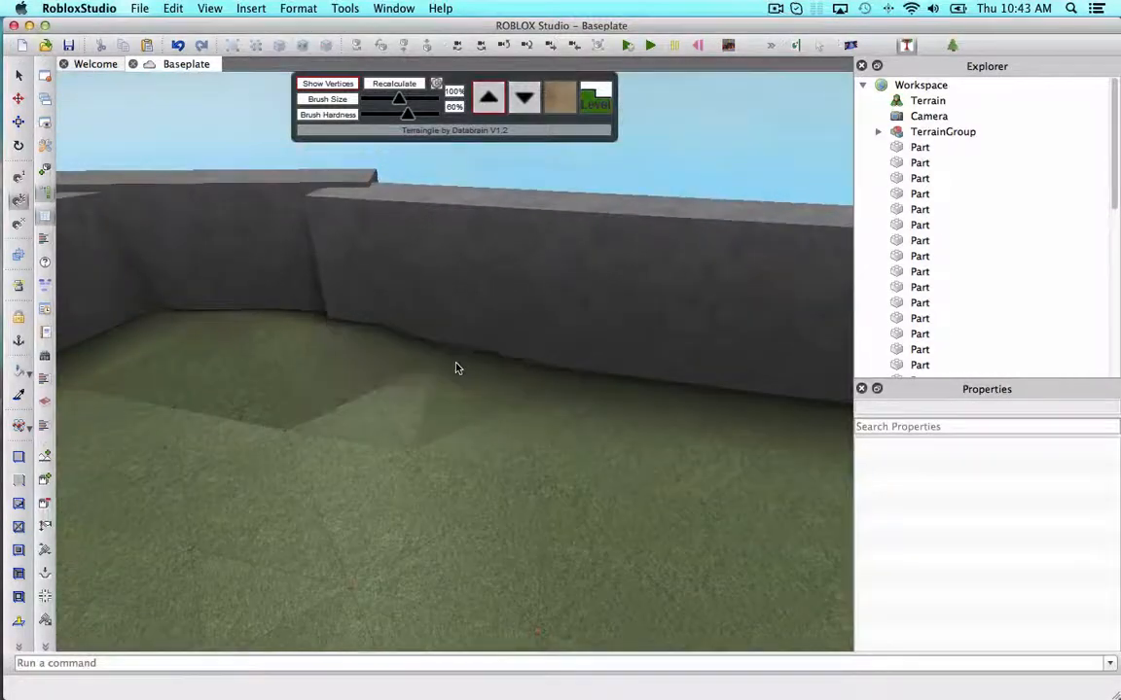
{"action": "left_click", "coordinate": [553, 366]}
{"action": "right_click_drag", "start_coordinate": [650, 382], "coordinate": [697, 315]}
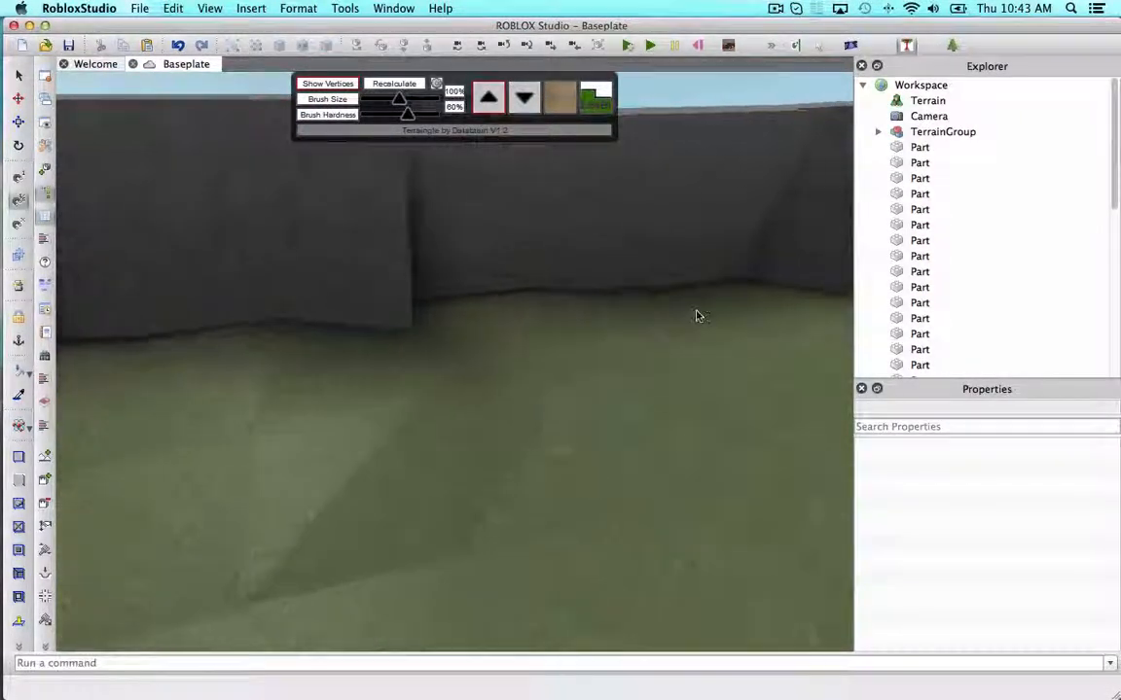
- Raise the grass along the following wall sections and into the next corner
{"action": "left_click", "coordinate": [431, 318]}
{"action": "right_click_drag", "start_coordinate": [431, 318], "coordinate": [564, 315]}
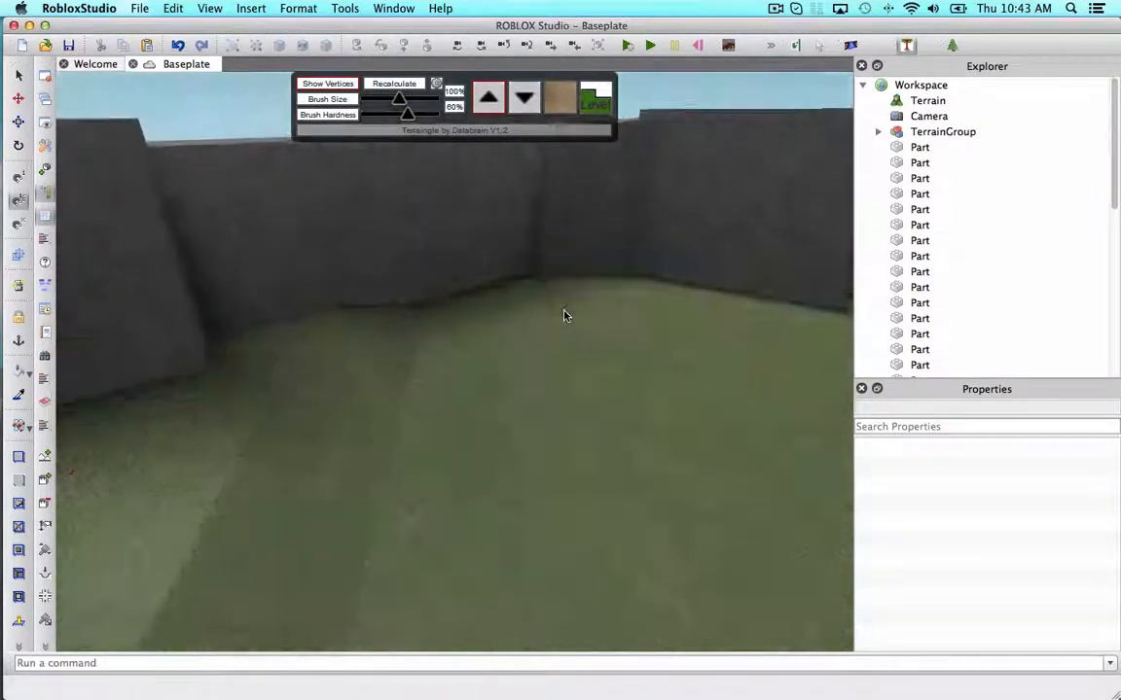
{"action": "left_click", "coordinate": [560, 297]}
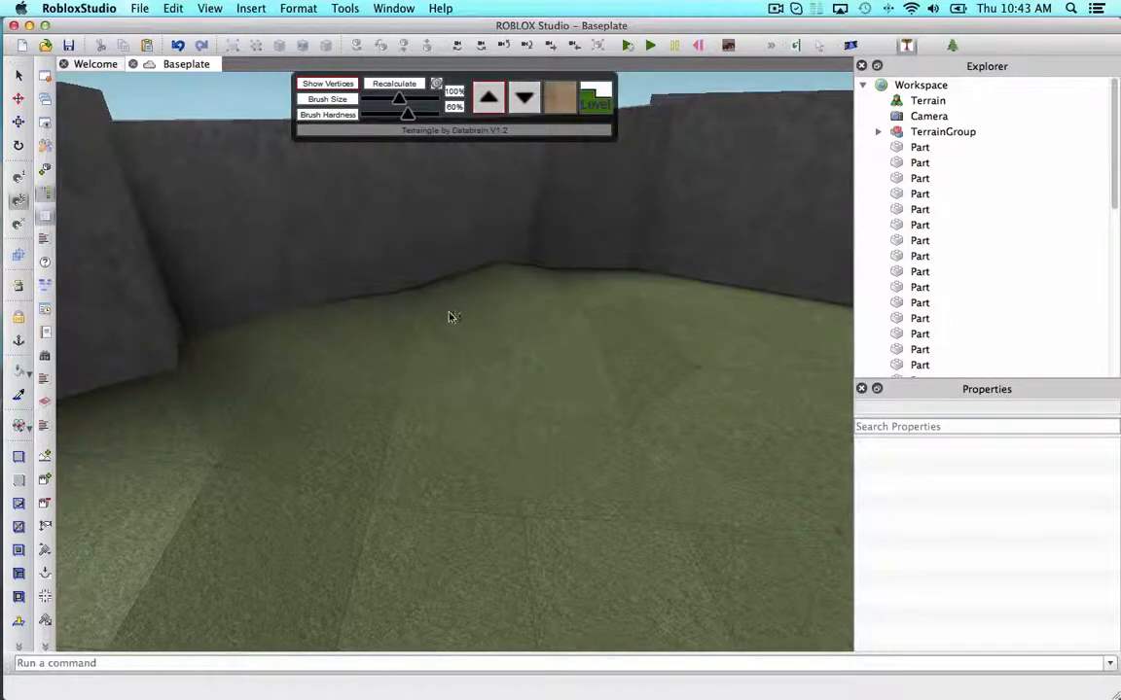
{"action": "key", "text": "w"}
{"action": "key", "text": "d"}
{"action": "left_click", "coordinate": [618, 275]}
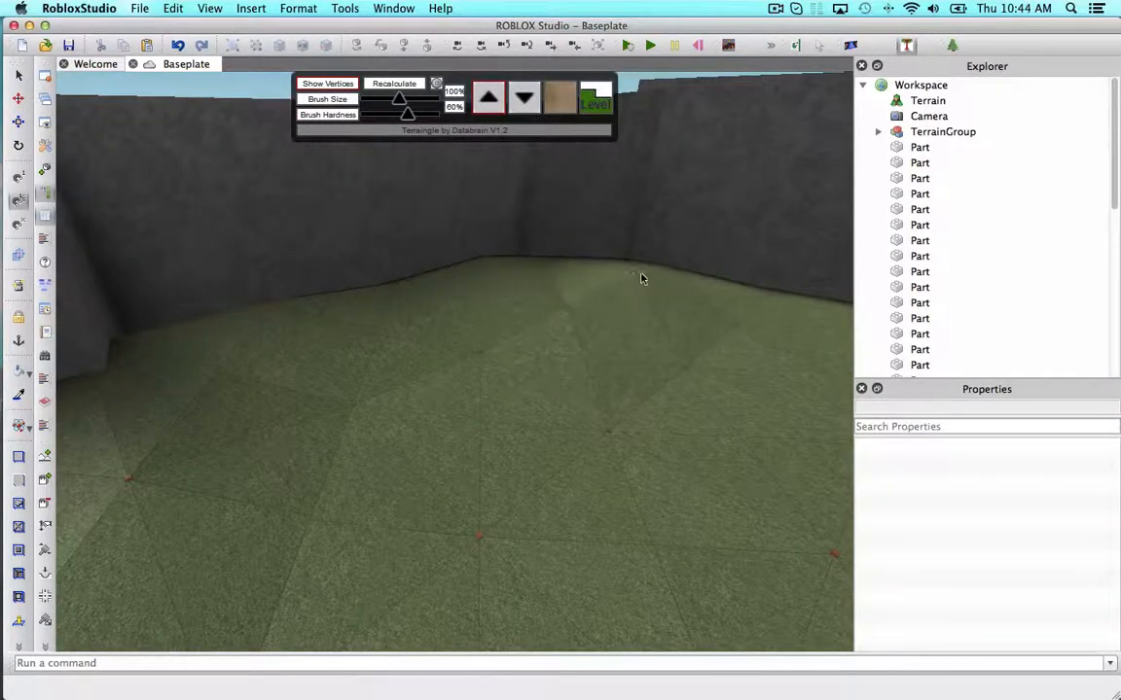
{"action": "left_click", "coordinate": [776, 302]}
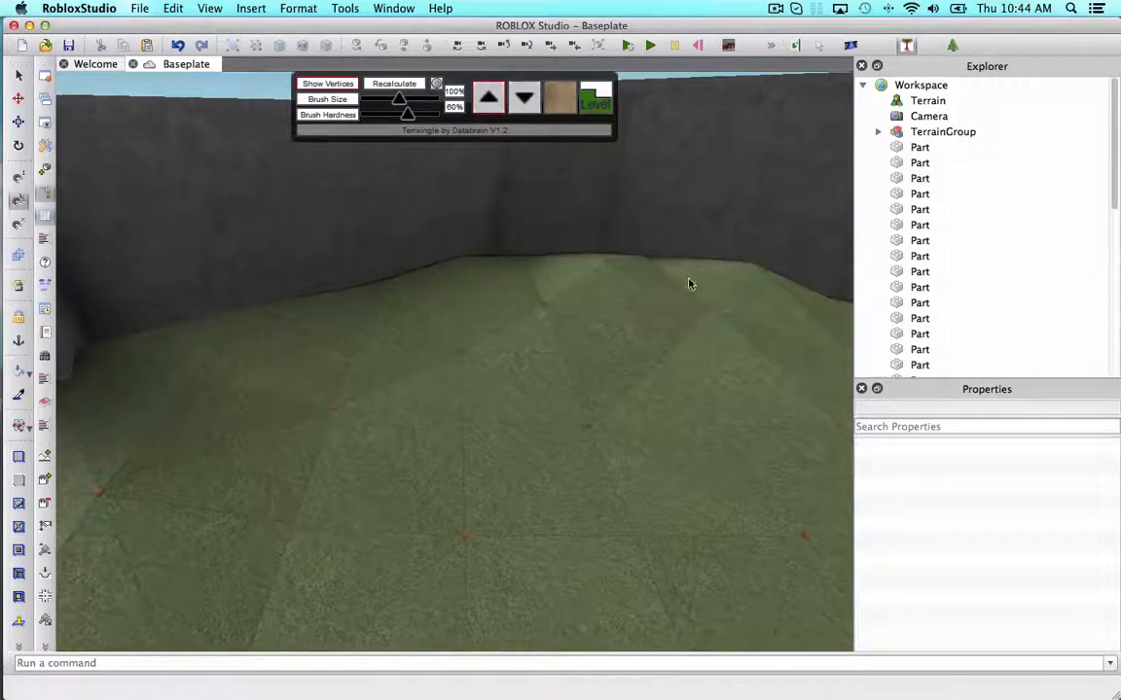
{"action": "key", "text": "w"}
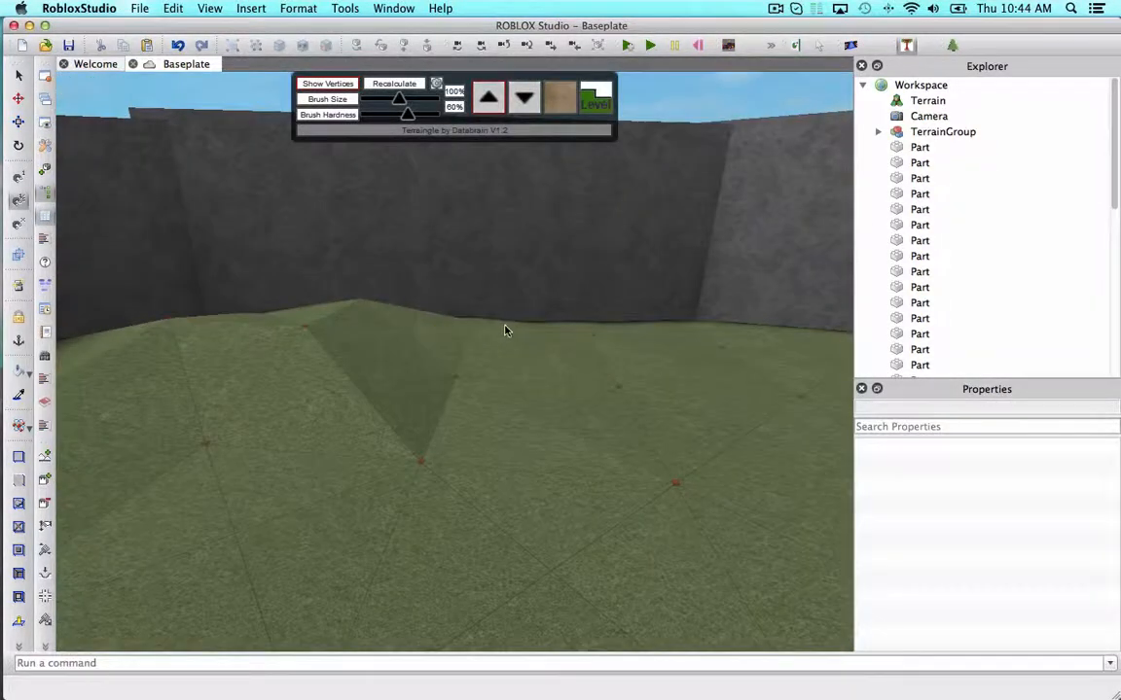
- Switch to the lower brush and sink a hollow in the open grass away from the walls
{"action": "key", "text": "s"}
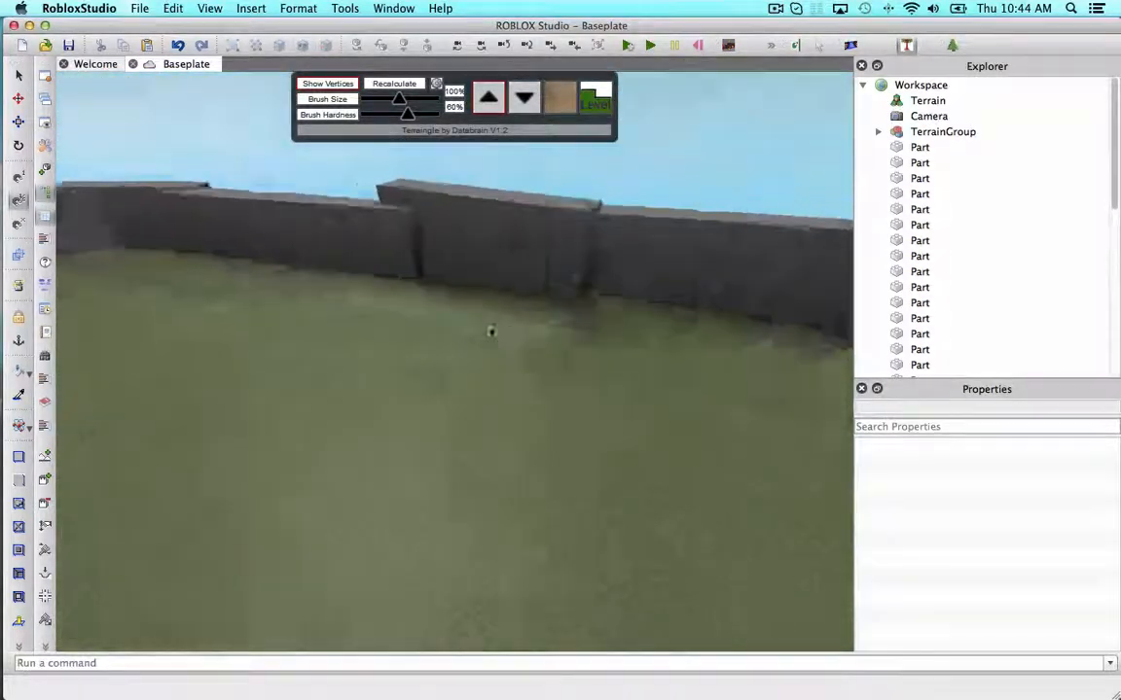
{"action": "key", "text": "w"}
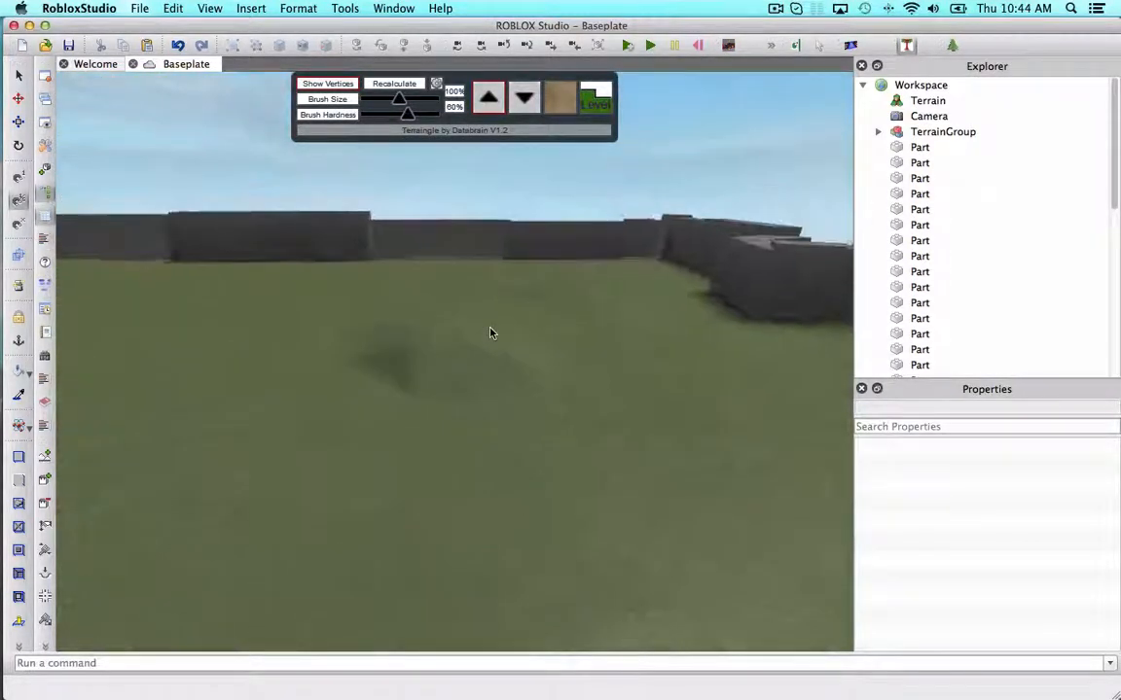
{"action": "key", "text": "w"}
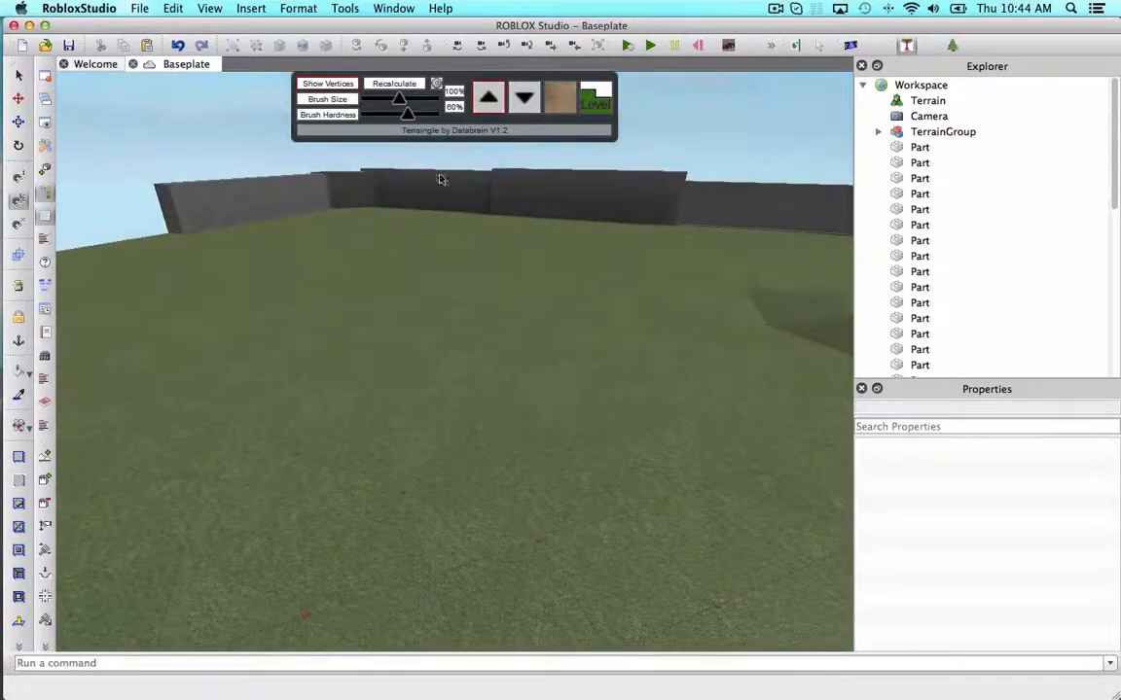
{"action": "right_click_drag", "start_coordinate": [526, 370], "coordinate": [514, 179]}
{"action": "scroll", "coordinate": [516, 365], "scroll_direction": "up", "scroll_amount": 5}
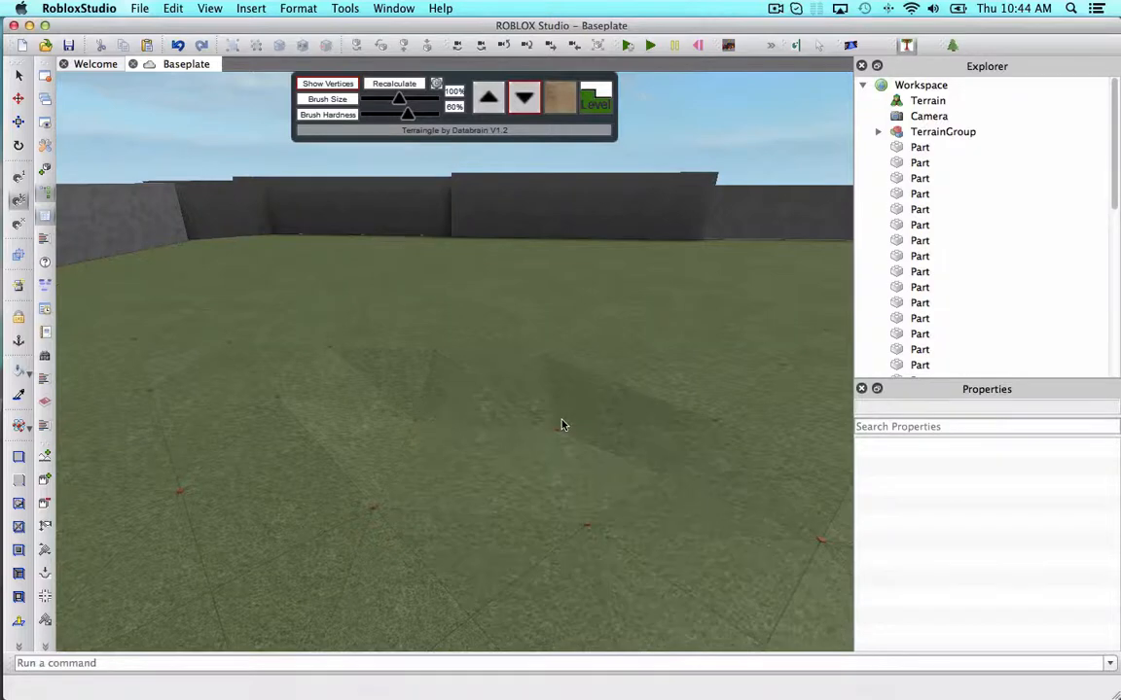
{"action": "scroll", "coordinate": [572, 426], "scroll_direction": "up", "scroll_amount": 3}
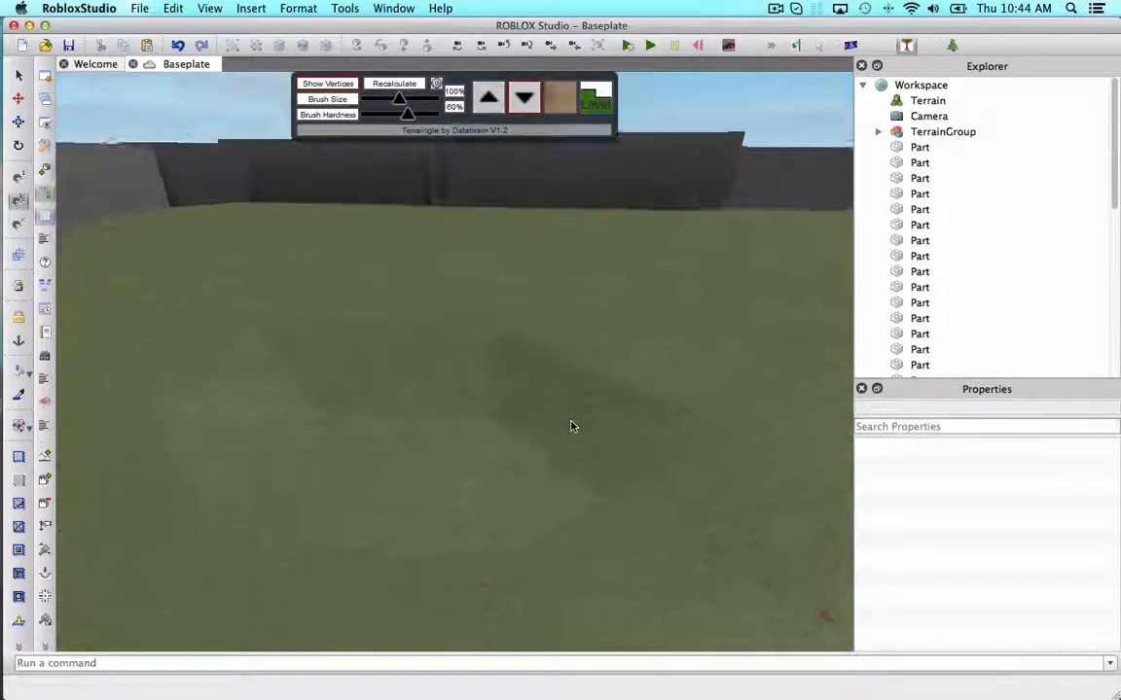
{"action": "scroll", "coordinate": [572, 426], "scroll_direction": "up", "scroll_amount": 4}
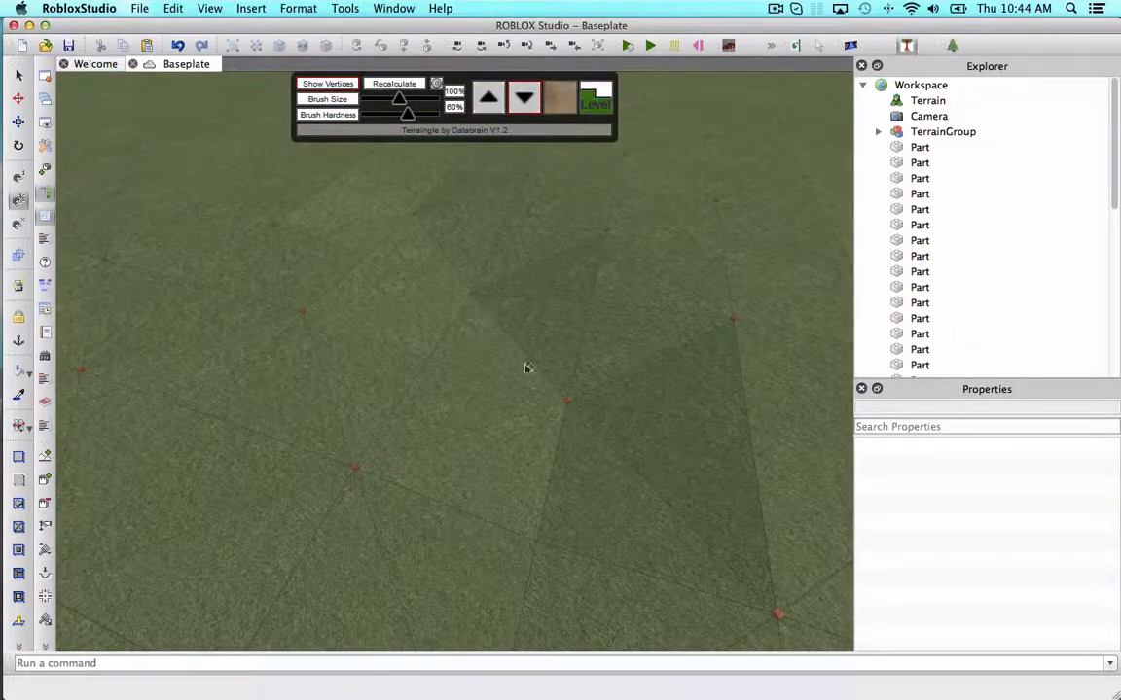
- Lower the vertices around the hollow to widen and deepen the depression
{"action": "left_click", "coordinate": [590, 350]}
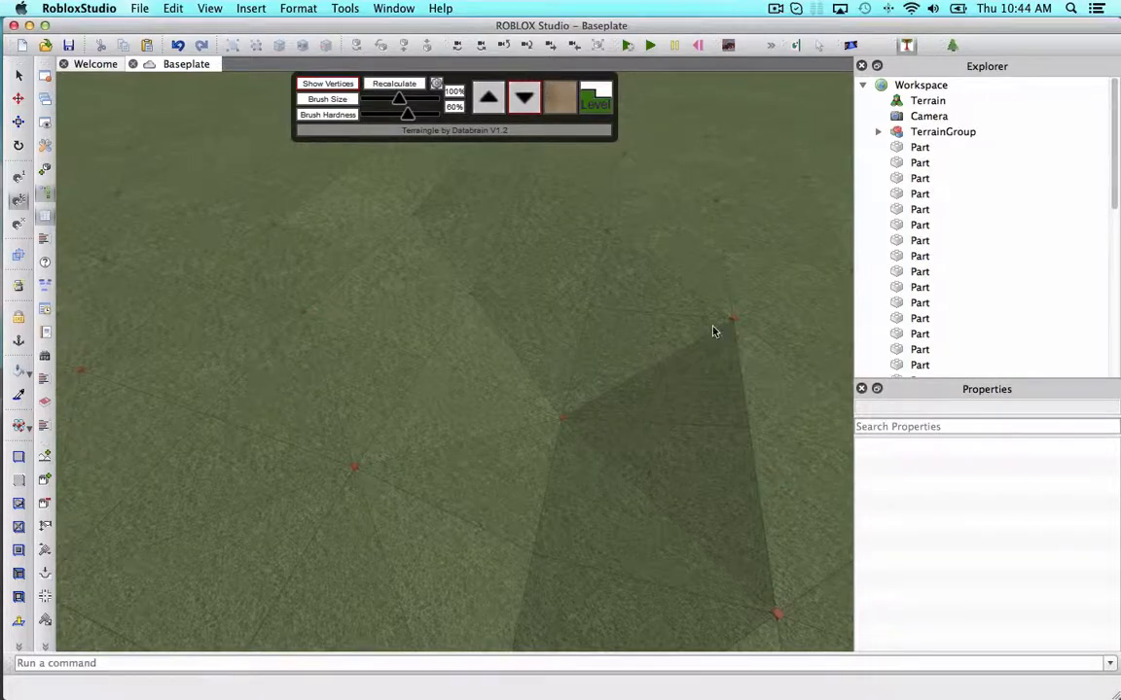
{"action": "left_click", "coordinate": [712, 332]}
{"action": "left_click", "coordinate": [585, 232]}
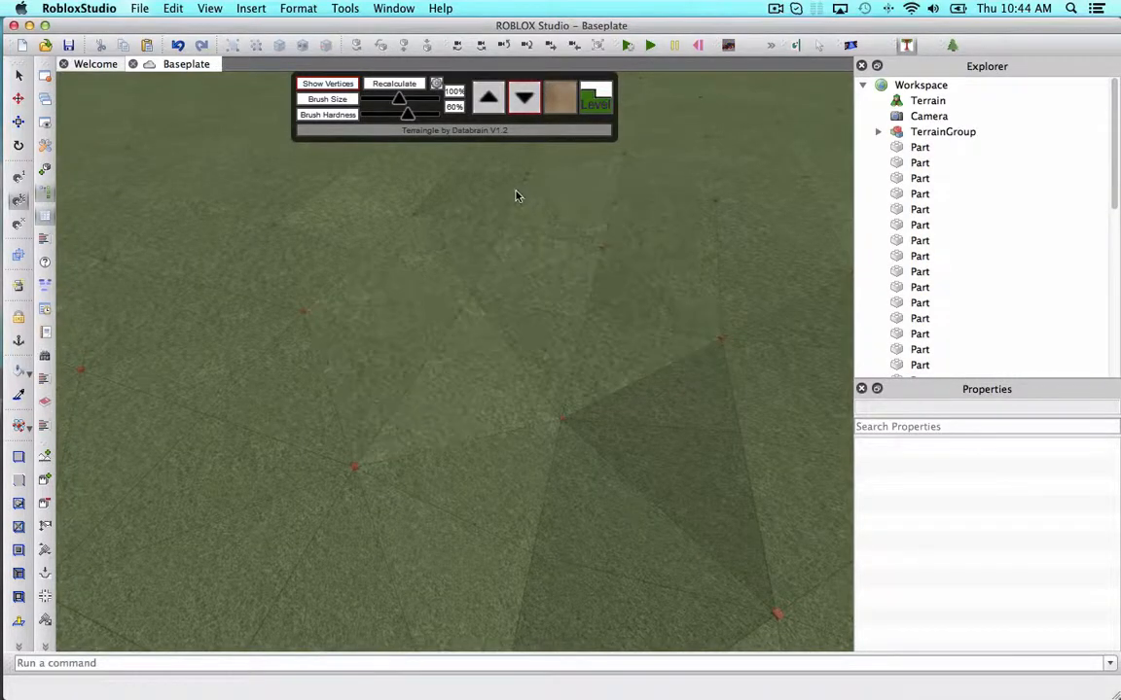
{"action": "left_click", "coordinate": [292, 239]}
{"action": "left_click", "coordinate": [308, 333]}
{"action": "left_click", "coordinate": [365, 485]}
{"action": "scroll", "coordinate": [498, 447], "scroll_direction": "up", "scroll_amount": 2}
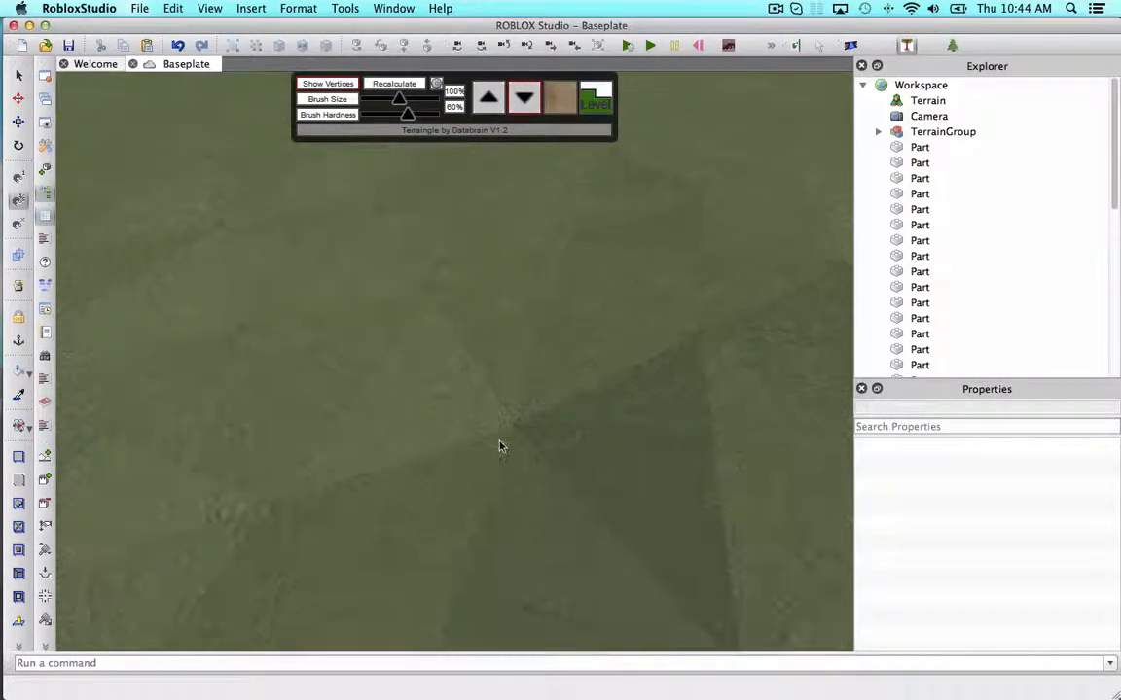
{"action": "left_click", "coordinate": [498, 446]}
{"action": "scroll", "coordinate": [526, 312], "scroll_direction": "up", "scroll_amount": 5}
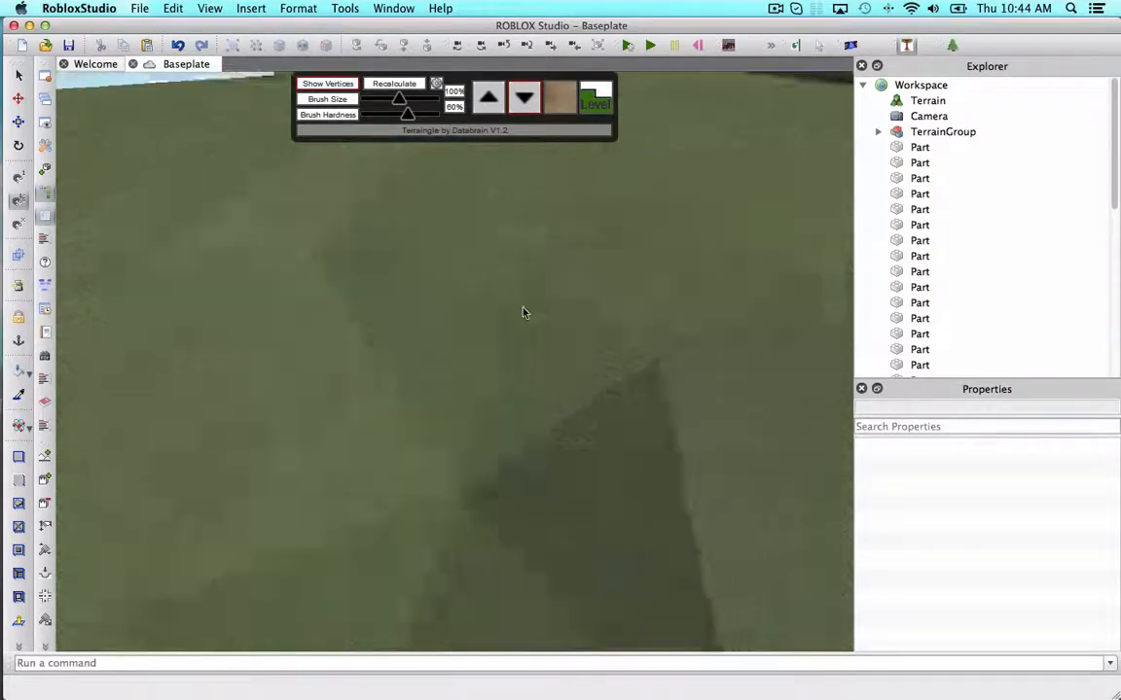
- Exit the Terraingle terrain editing tool over the grass area
{"action": "scroll", "coordinate": [481, 299], "scroll_direction": "down", "scroll_amount": 5}
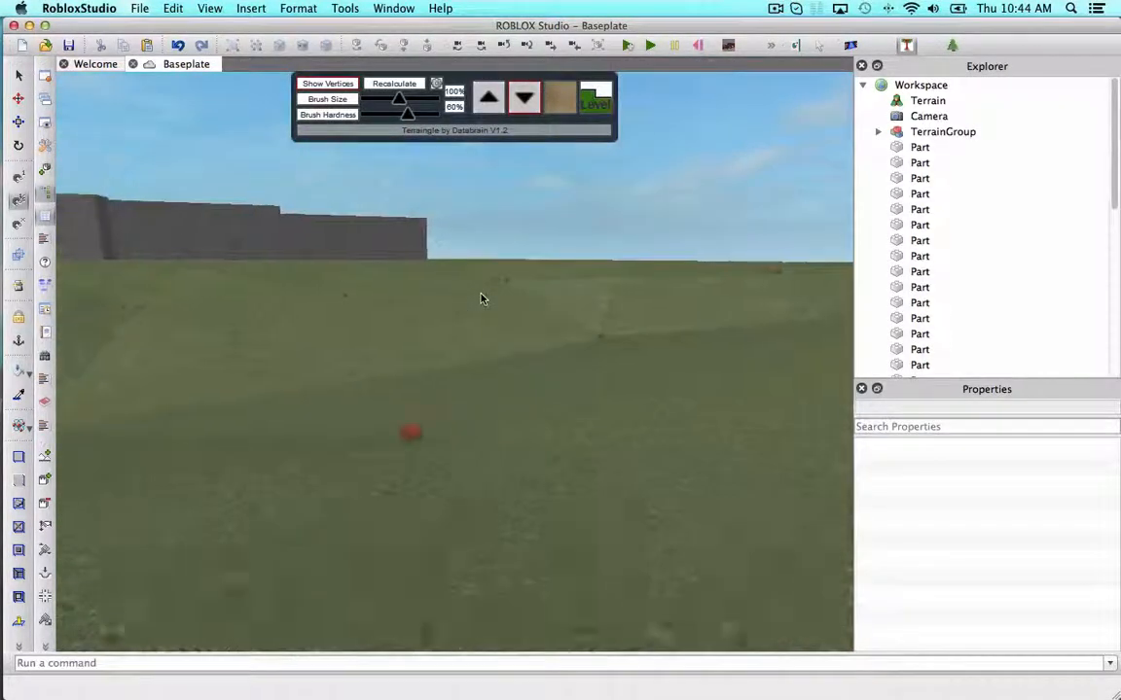
{"action": "right_click_drag", "start_coordinate": [476, 292], "coordinate": [478, 286]}
{"action": "key", "text": "a"}
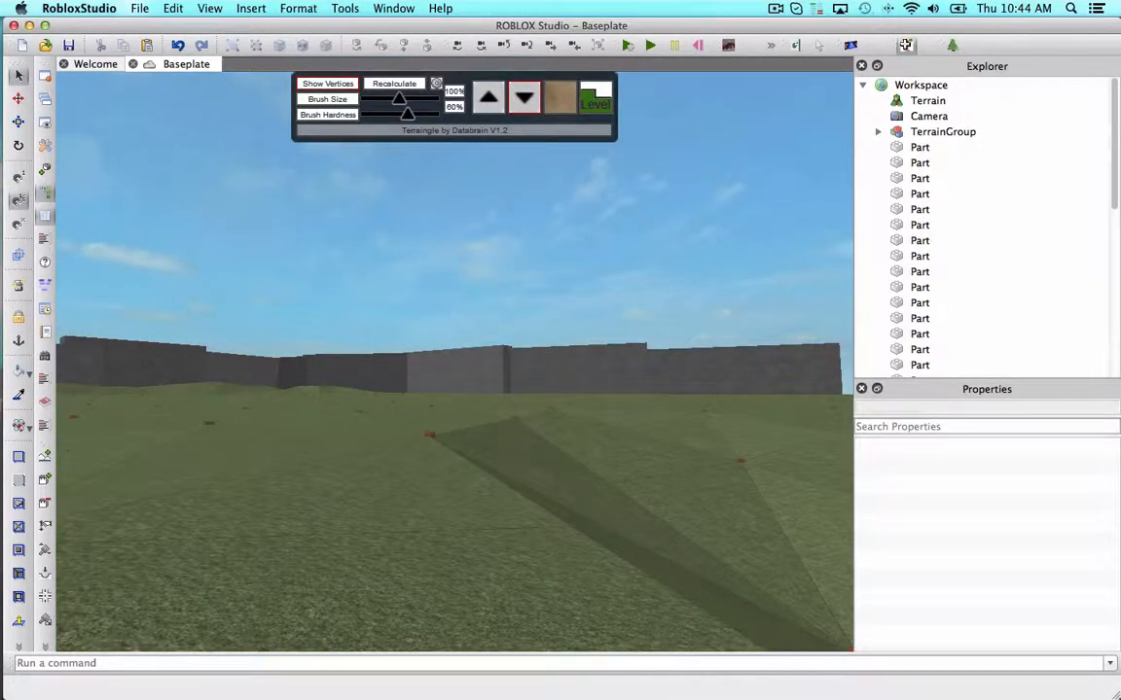
{"action": "left_click", "coordinate": [906, 45]}
- Copy one of the slate wall pieces and place the duplicate on top of the wall at the map's corner
{"action": "right_click_drag", "start_coordinate": [760, 163], "coordinate": [624, 209]}
{"action": "scroll", "coordinate": [590, 250], "scroll_direction": "up", "scroll_amount": 4}
{"action": "scroll", "coordinate": [589, 239], "scroll_direction": "down", "scroll_amount": 4}
{"action": "scroll", "coordinate": [595, 236], "scroll_direction": "down", "scroll_amount": 3}
{"action": "left_click", "coordinate": [616, 198]}
{"action": "key", "text": "super+c"}
{"action": "scroll", "coordinate": [643, 187], "scroll_direction": "down", "scroll_amount": 8}
{"action": "left_click_drag", "start_coordinate": [487, 458], "coordinate": [529, 155]}
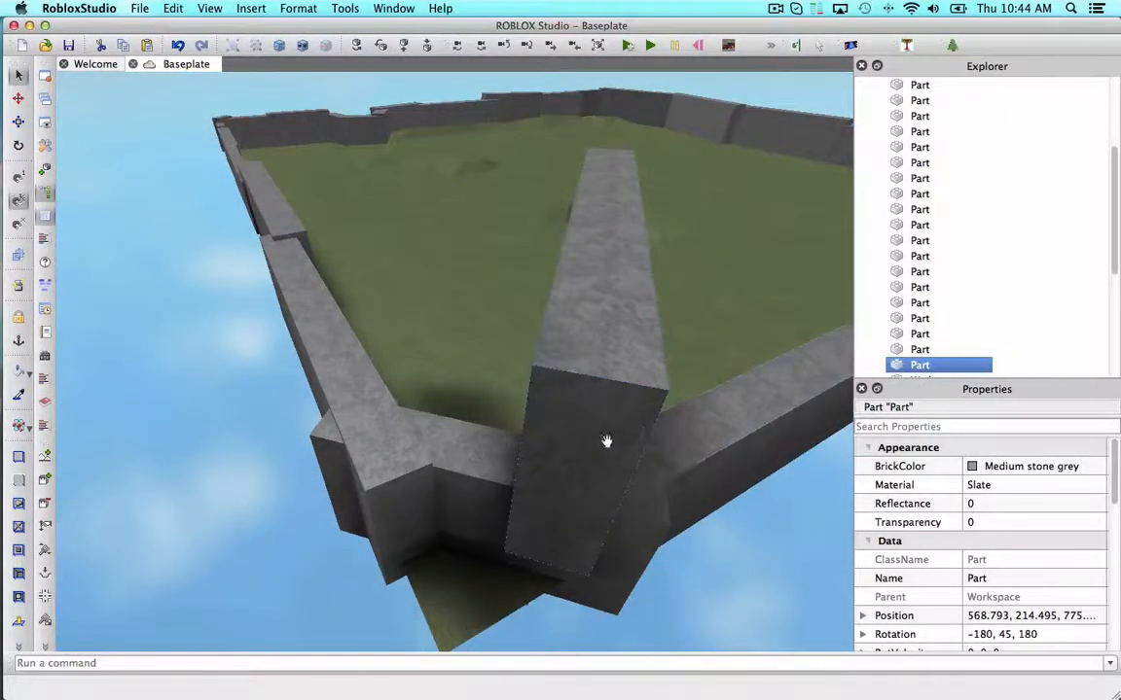
{"action": "left_click_drag", "start_coordinate": [574, 275], "coordinate": [566, 420]}
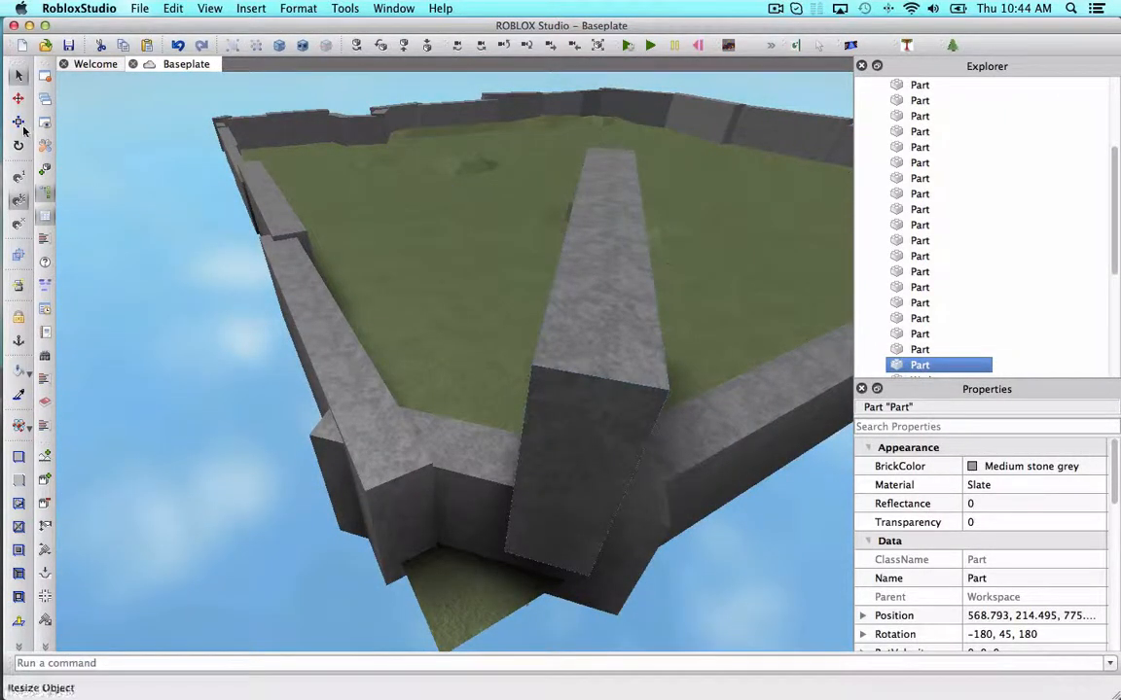
- Shorten the copied wall piece lengthwise into a compact upright block
{"action": "left_click_drag", "start_coordinate": [566, 498], "coordinate": [576, 260]}
{"action": "right_click_drag", "start_coordinate": [576, 260], "coordinate": [587, 265]}
{"action": "scroll", "coordinate": [586, 260], "scroll_direction": "up", "scroll_amount": 5}
{"action": "left_click_drag", "start_coordinate": [615, 457], "coordinate": [588, 381]}
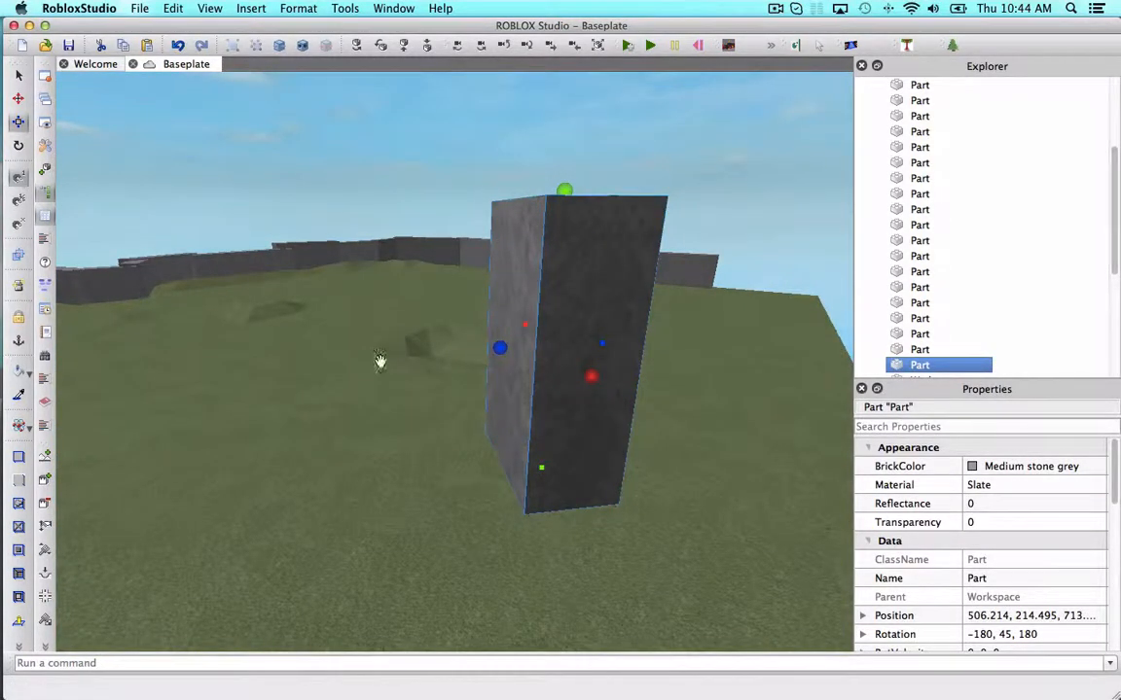
- Move the shortened block onto the open grass at about position 408, 150, 490
{"action": "left_click_drag", "start_coordinate": [609, 455], "coordinate": [394, 348]}
{"action": "key", "text": "w"}
{"action": "right_click_drag", "start_coordinate": [501, 428], "coordinate": [500, 425]}
{"action": "left_click_drag", "start_coordinate": [561, 416], "coordinate": [141, 387]}
{"action": "key", "text": "a"}
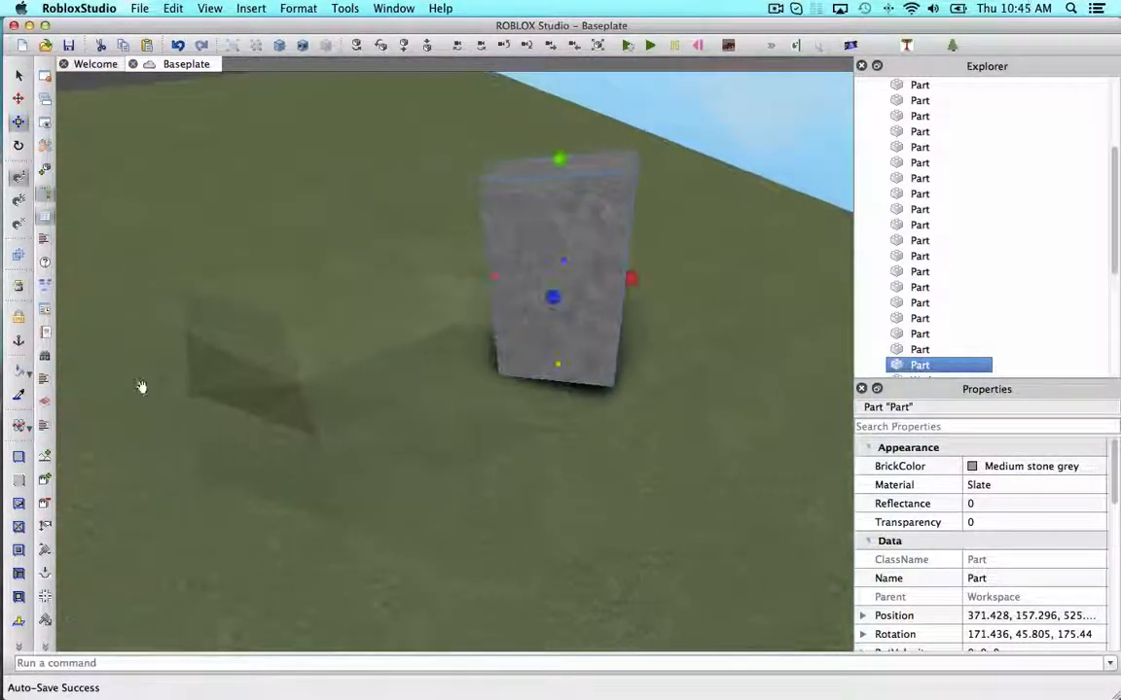
{"action": "left_click_drag", "start_coordinate": [591, 358], "coordinate": [608, 295]}
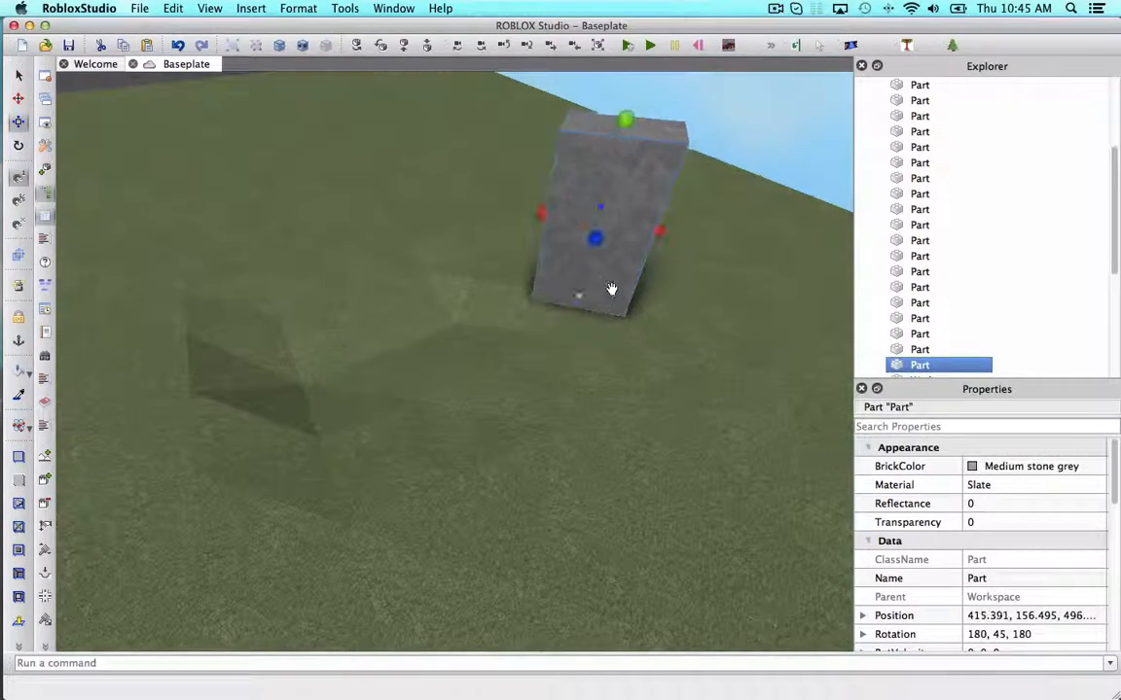
{"action": "scroll", "coordinate": [613, 293], "scroll_direction": "up", "scroll_amount": 3}
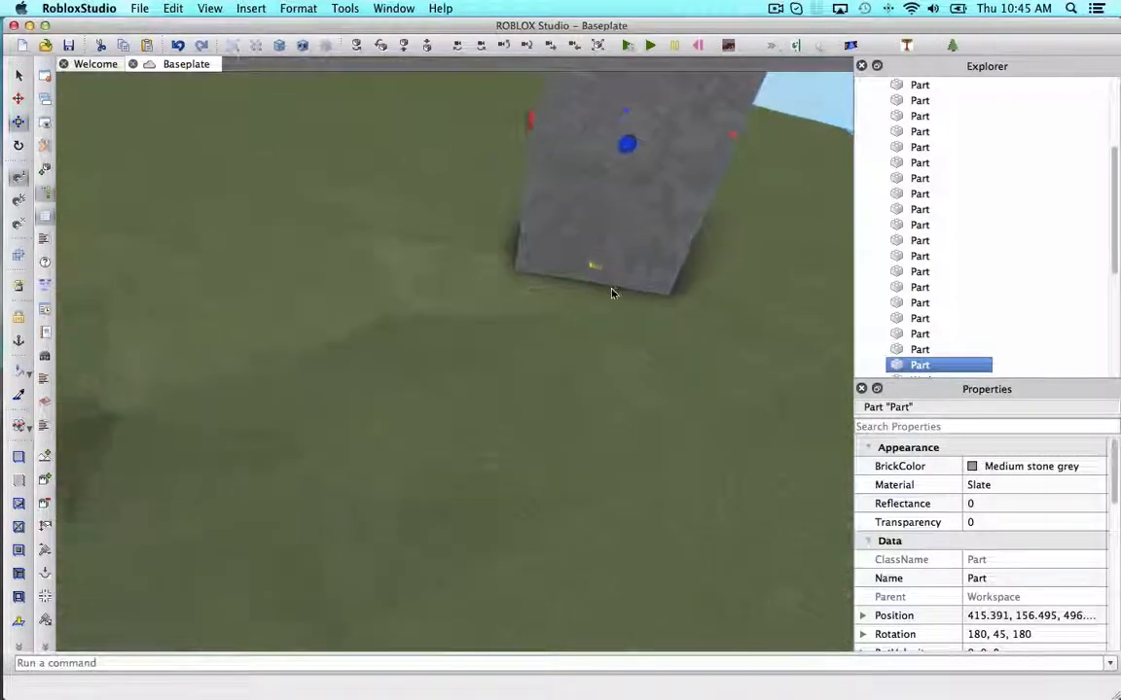
{"action": "right_click_drag", "start_coordinate": [613, 293], "coordinate": [614, 281]}
{"action": "left_click_drag", "start_coordinate": [704, 243], "coordinate": [605, 262]}
{"action": "scroll", "coordinate": [603, 205], "scroll_direction": "down", "scroll_amount": 3}
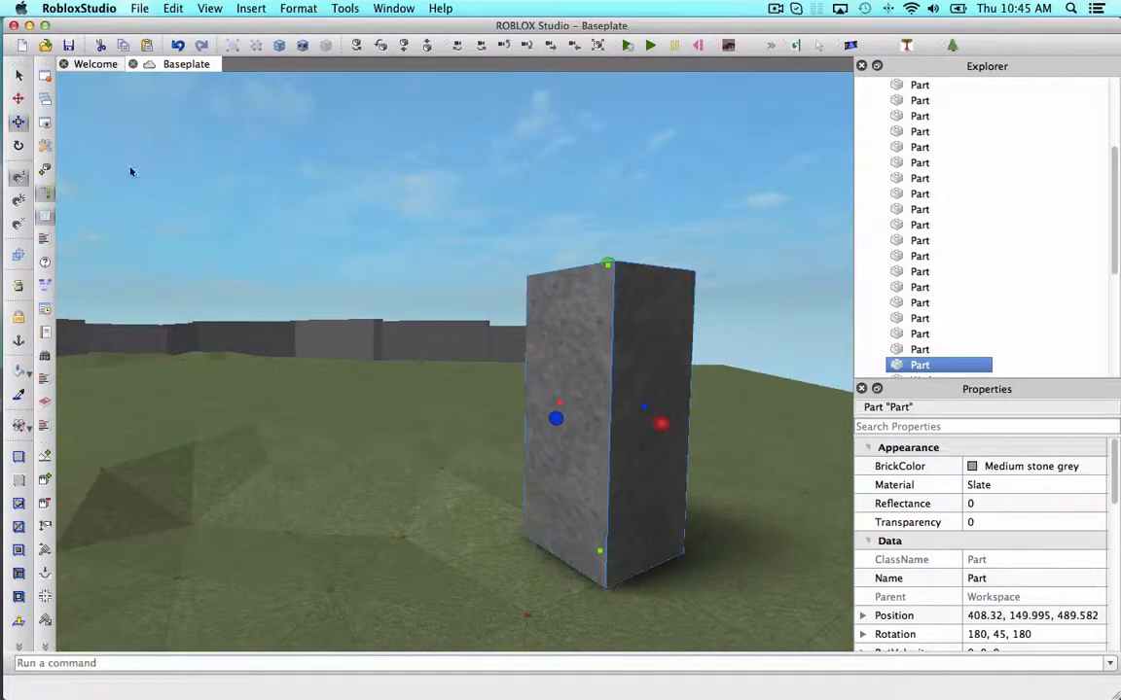
- Lower the block into the ground to a height of about 144 and tilt it to a rotation of about -159, 43, 150
{"action": "scroll", "coordinate": [550, 437], "scroll_direction": "up", "scroll_amount": 2}
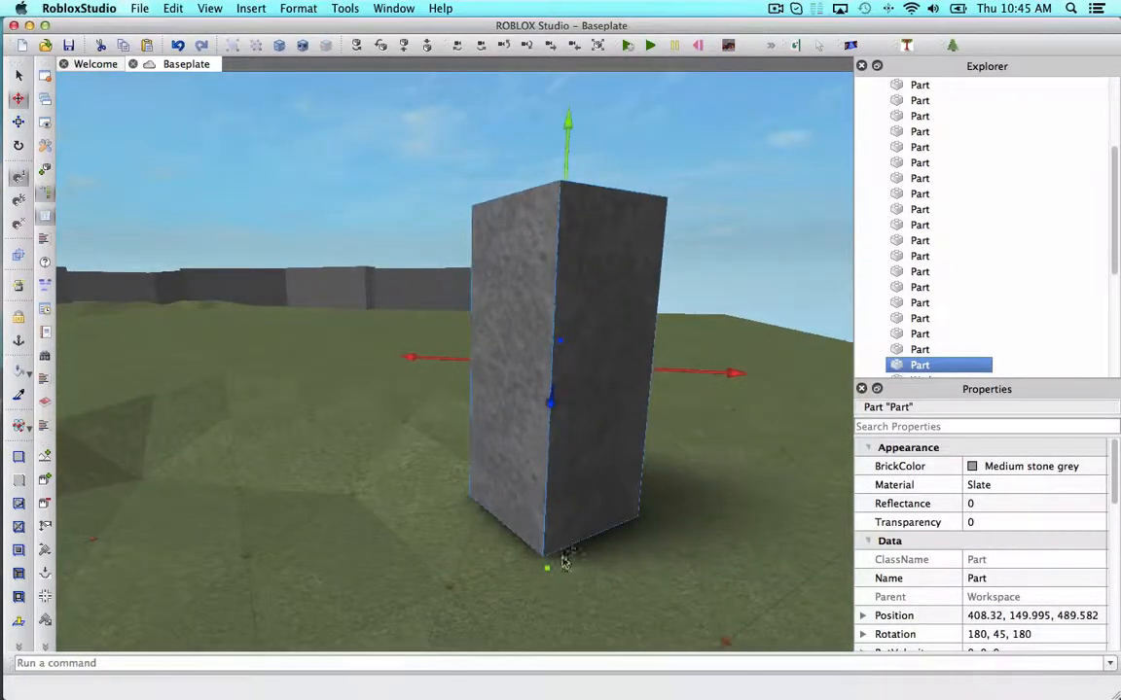
{"action": "left_click_drag", "start_coordinate": [564, 562], "coordinate": [552, 584]}
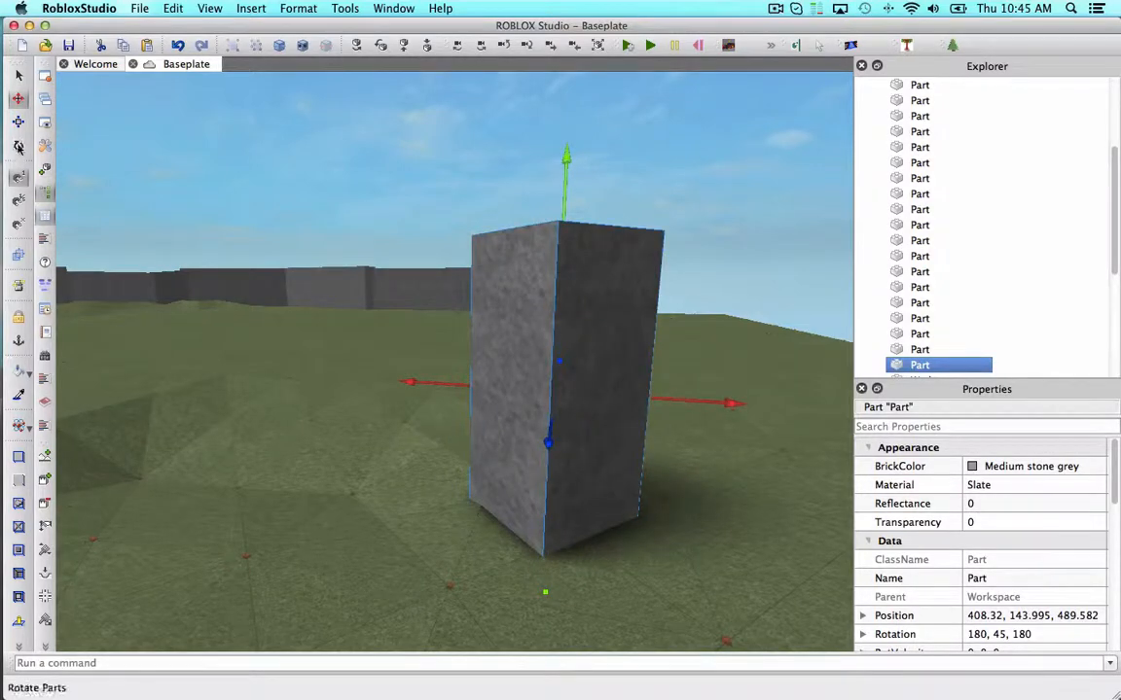
{"action": "left_click", "coordinate": [19, 146]}
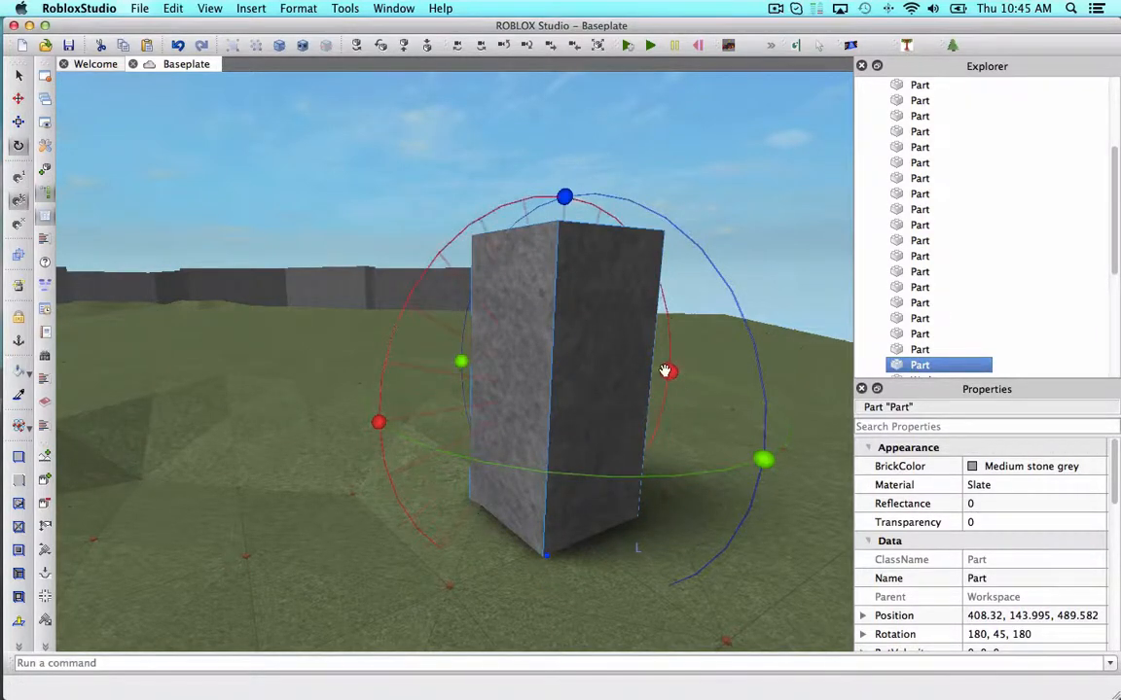
{"action": "left_click_drag", "start_coordinate": [664, 370], "coordinate": [669, 332]}
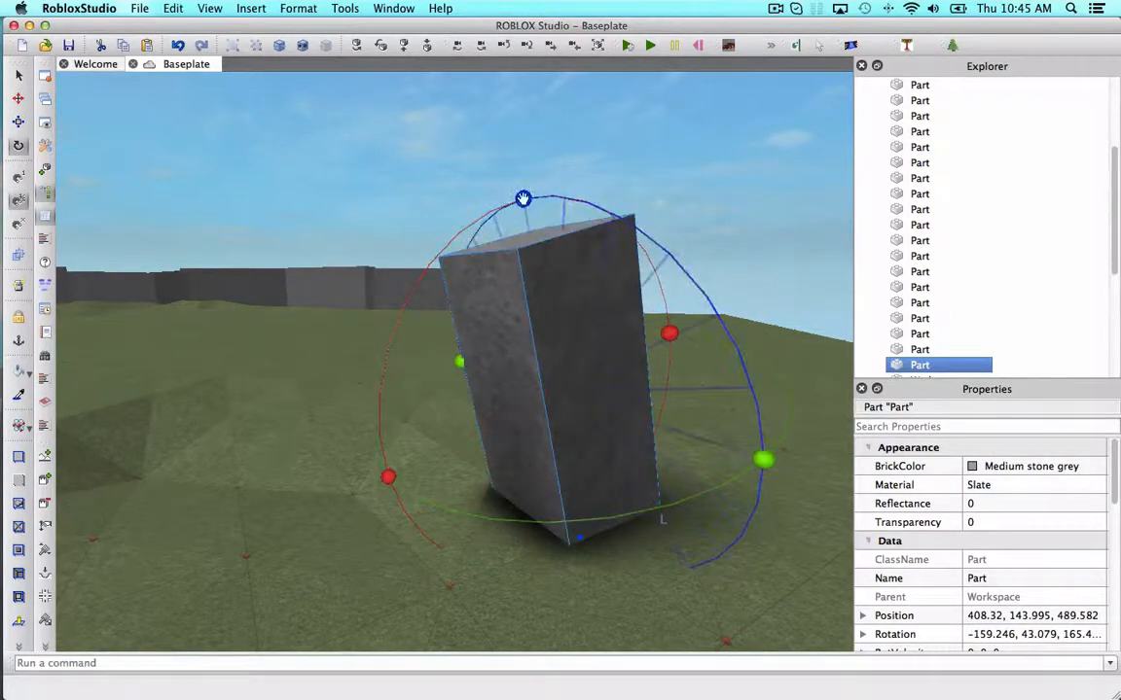
{"action": "left_click_drag", "start_coordinate": [523, 198], "coordinate": [471, 190]}
- Duplicate the tilted block and rotate the copy to about -179, 41, -165 so it leans differently
{"action": "key", "text": "w"}
{"action": "right_click_drag", "start_coordinate": [471, 190], "coordinate": [472, 193]}
{"action": "key", "text": "a"}
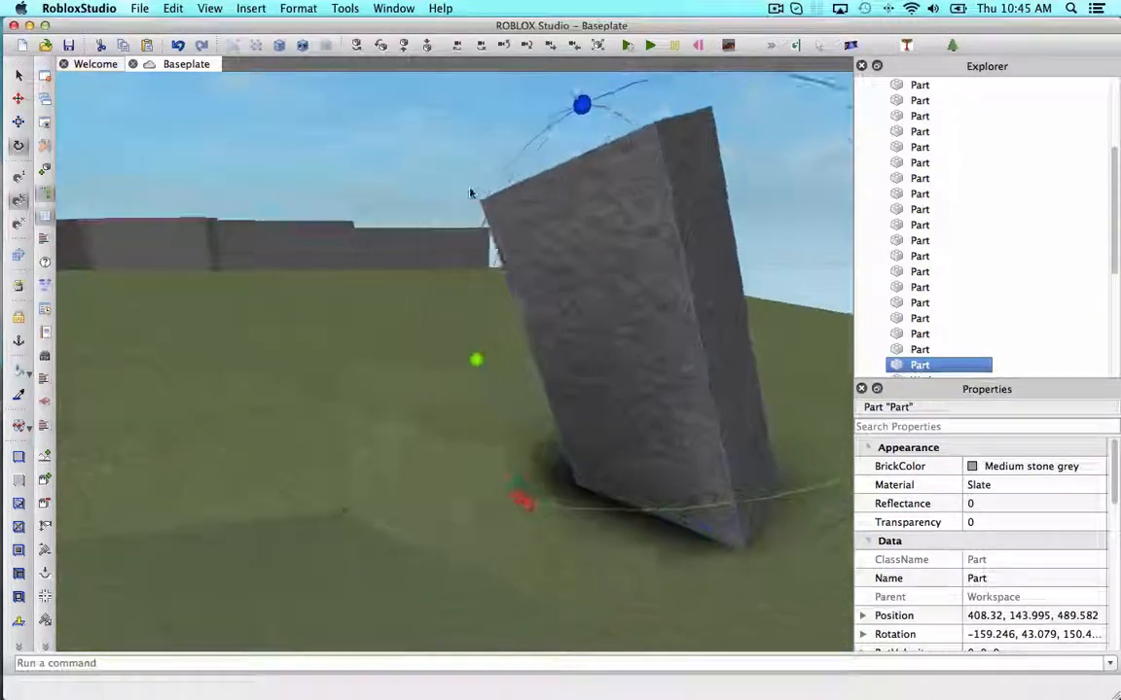
{"action": "key", "text": "s"}
{"action": "left_click", "coordinate": [19, 76]}
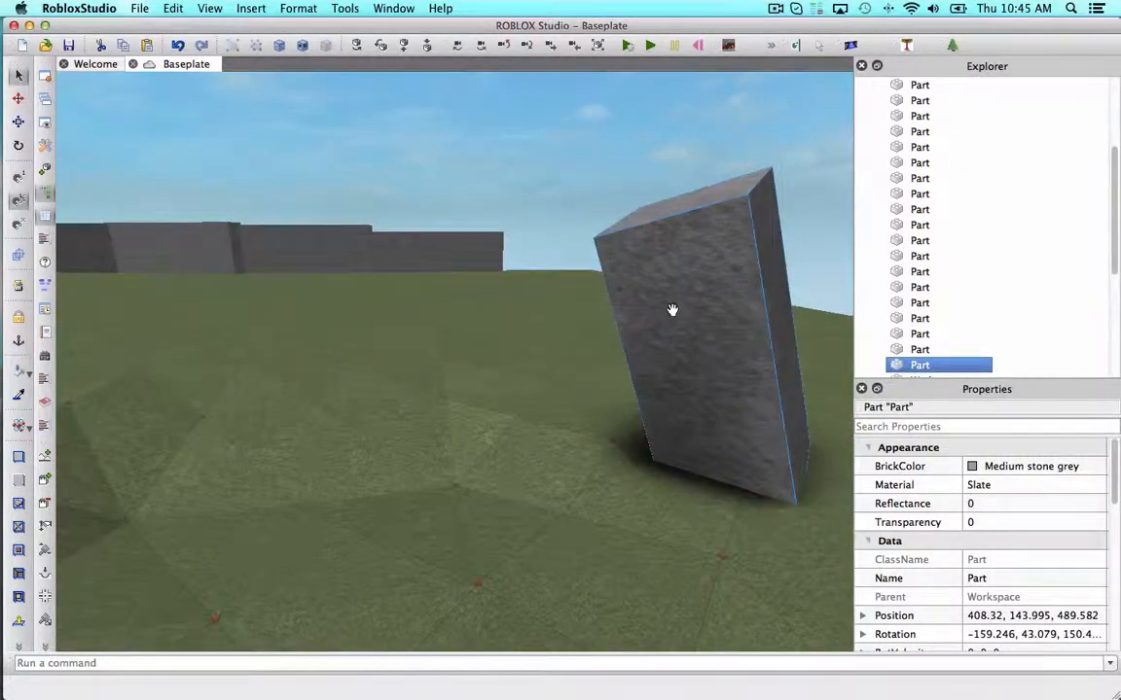
{"action": "key", "text": "super+d"}
{"action": "right_click_drag", "start_coordinate": [672, 310], "coordinate": [674, 303]}
{"action": "key", "text": "d"}
{"action": "key", "text": "s"}
{"action": "left_click", "coordinate": [17, 147]}
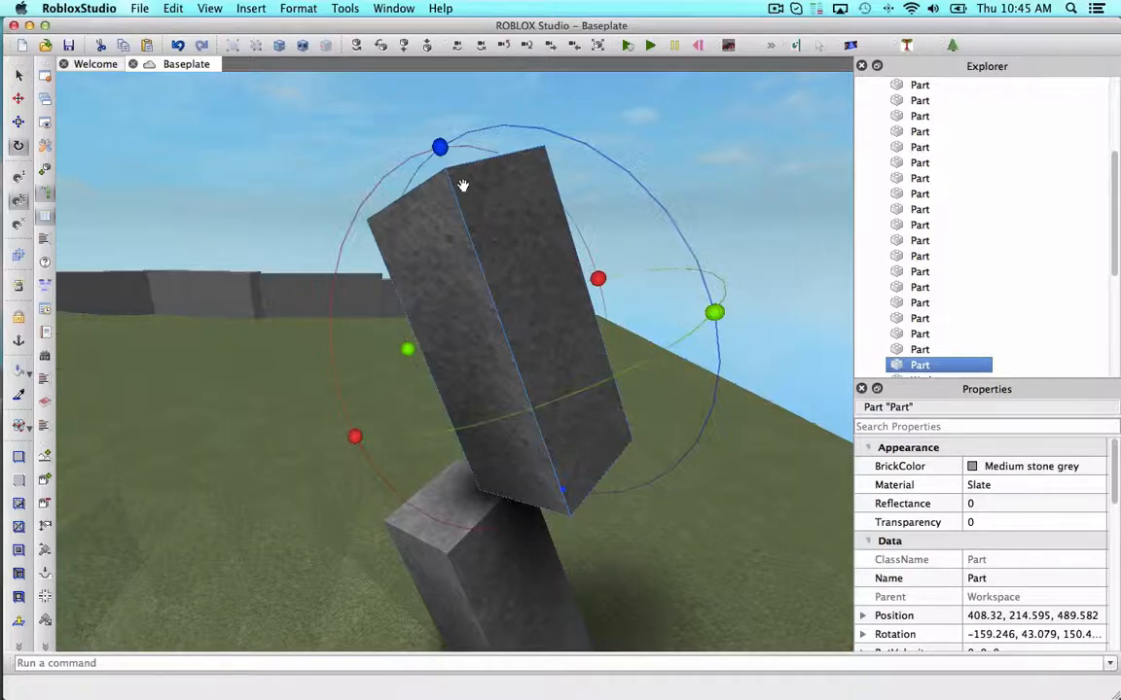
{"action": "left_click_drag", "start_coordinate": [440, 146], "coordinate": [560, 187]}
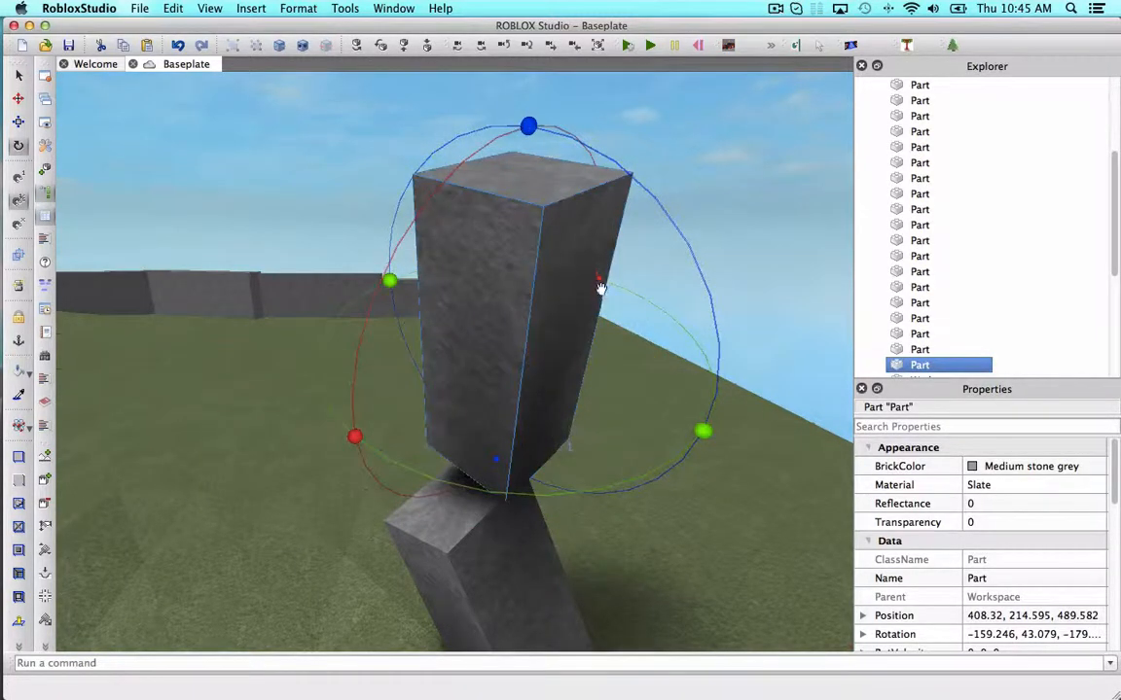
{"action": "left_click_drag", "start_coordinate": [600, 288], "coordinate": [571, 336]}
- Move the copy away from the first pillar and down into the ground, to about position 224, 135, 490
{"action": "right_click_drag", "start_coordinate": [571, 335], "coordinate": [240, 175]}
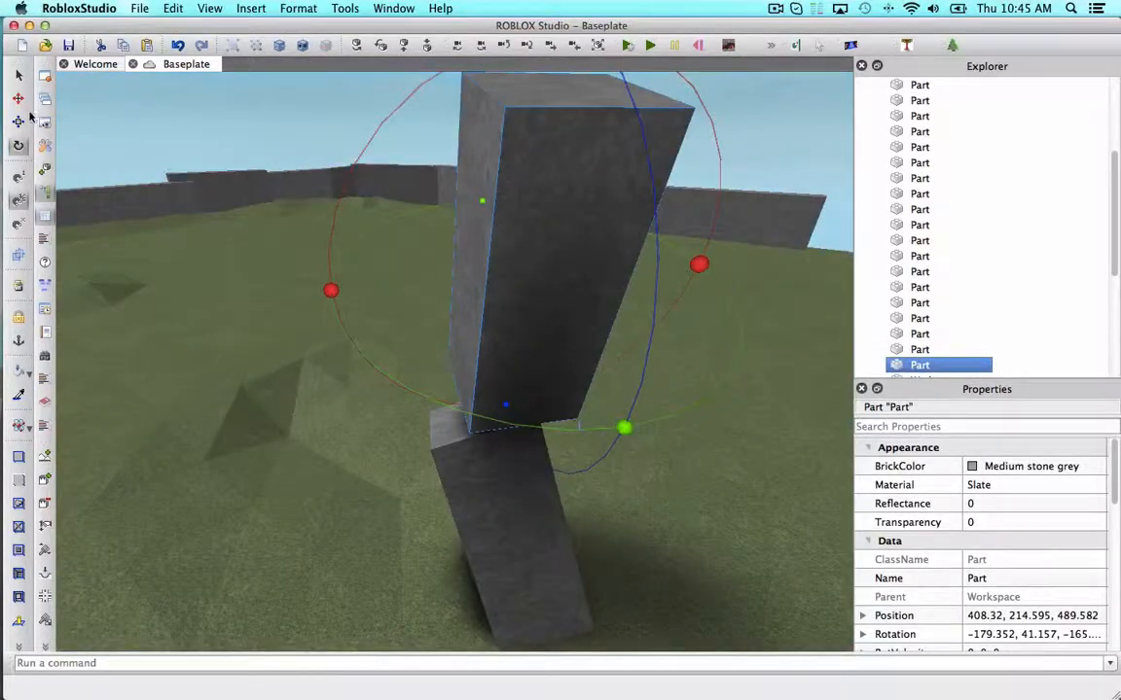
{"action": "left_click", "coordinate": [18, 98]}
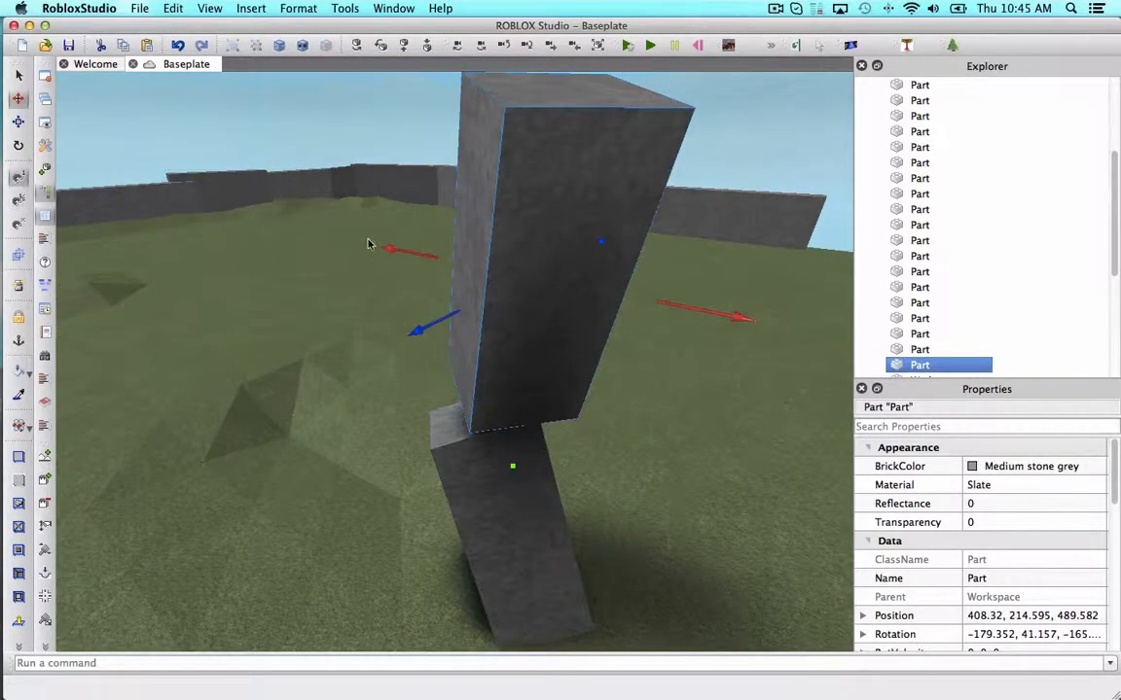
{"action": "left_click_drag", "start_coordinate": [394, 245], "coordinate": [197, 217]}
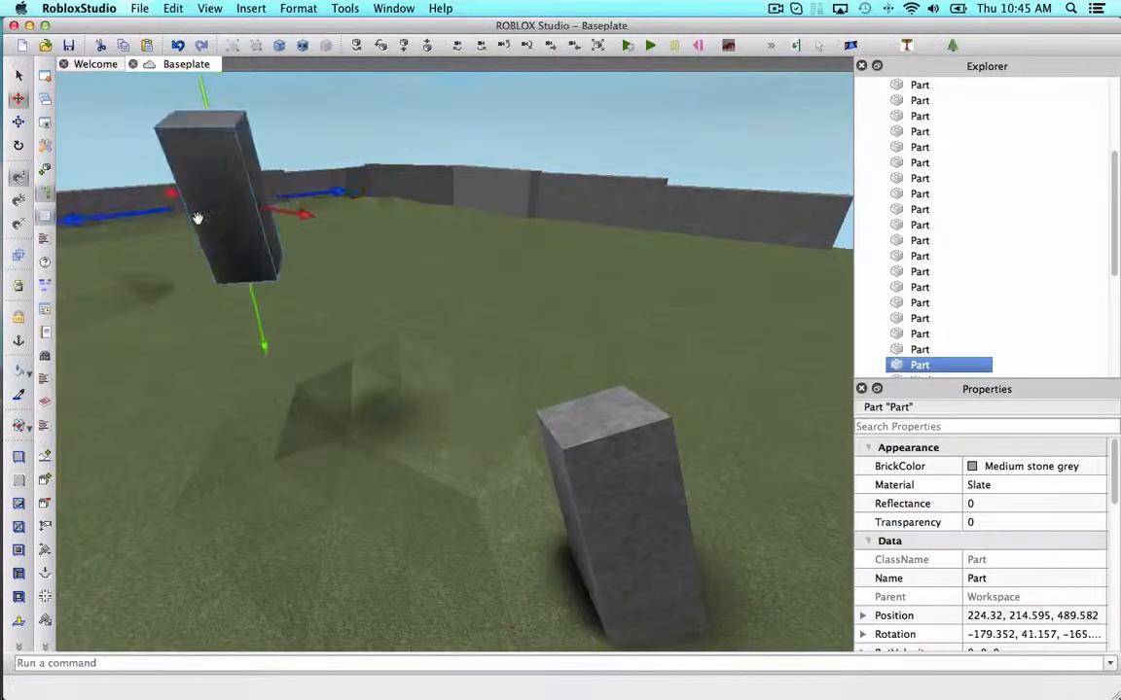
{"action": "left_click_drag", "start_coordinate": [208, 105], "coordinate": [257, 305]}
{"action": "key", "text": "w"}
{"action": "right_click_drag", "start_coordinate": [257, 304], "coordinate": [258, 303]}
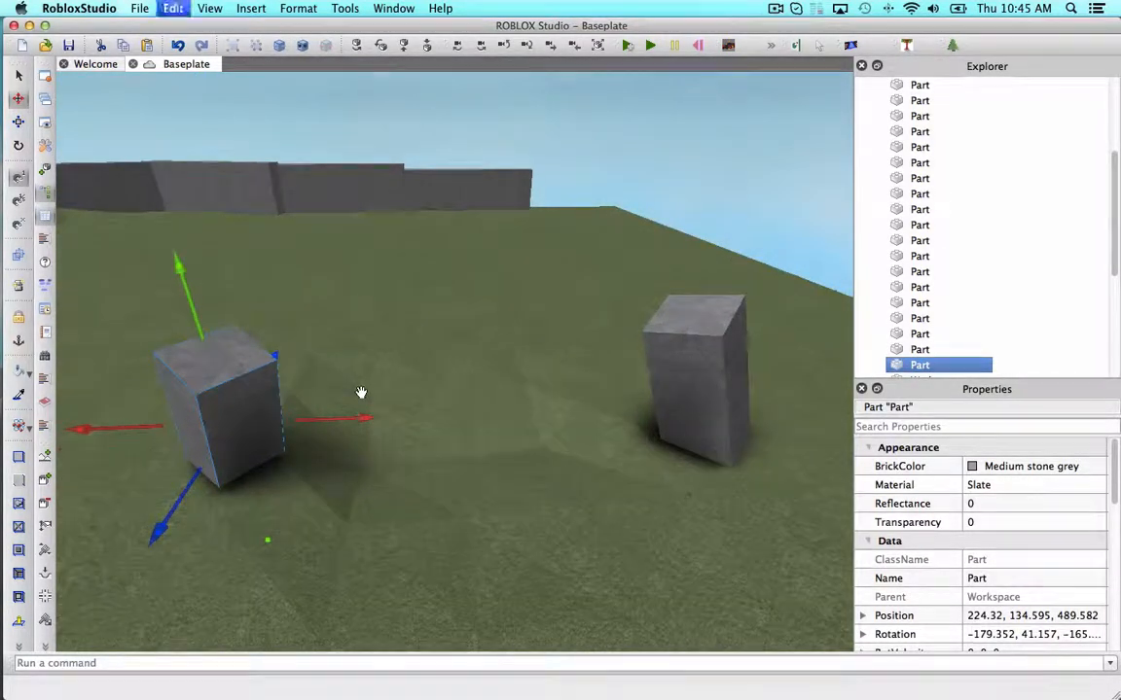
- Duplicate the second pillar and start rotating the upper copy about its axes
{"action": "key", "text": "super+d"}
{"action": "left_click", "coordinate": [18, 145]}
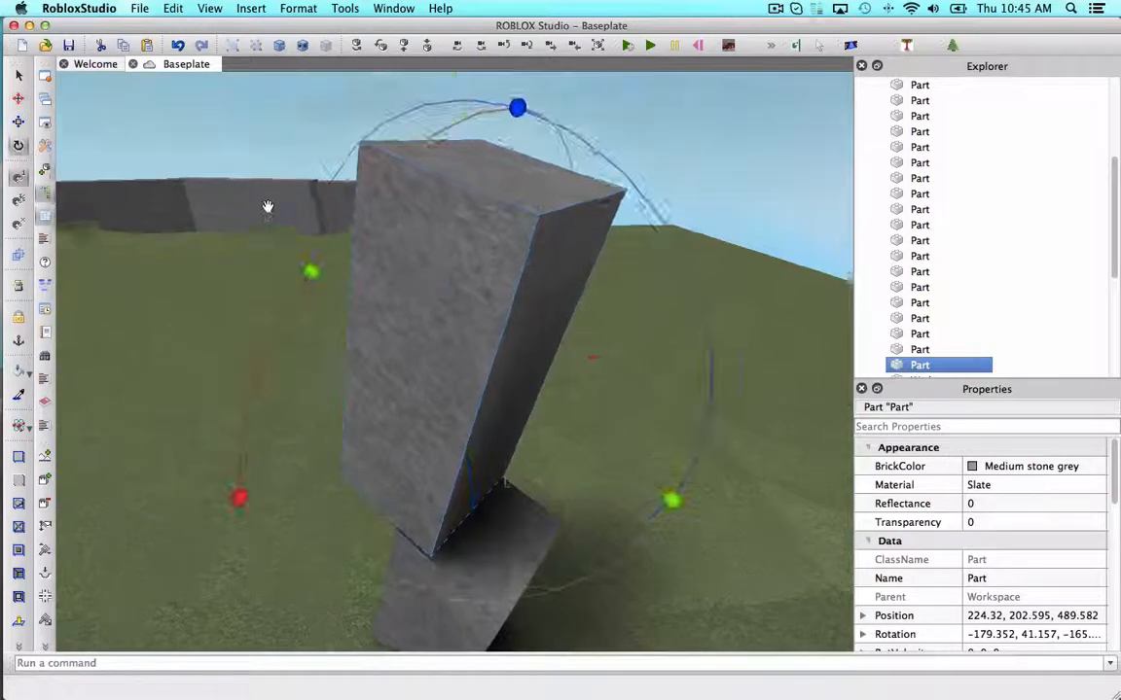
{"action": "scroll", "coordinate": [267, 207], "scroll_direction": "down", "scroll_amount": 2}
{"action": "left_click_drag", "start_coordinate": [455, 194], "coordinate": [503, 252]}
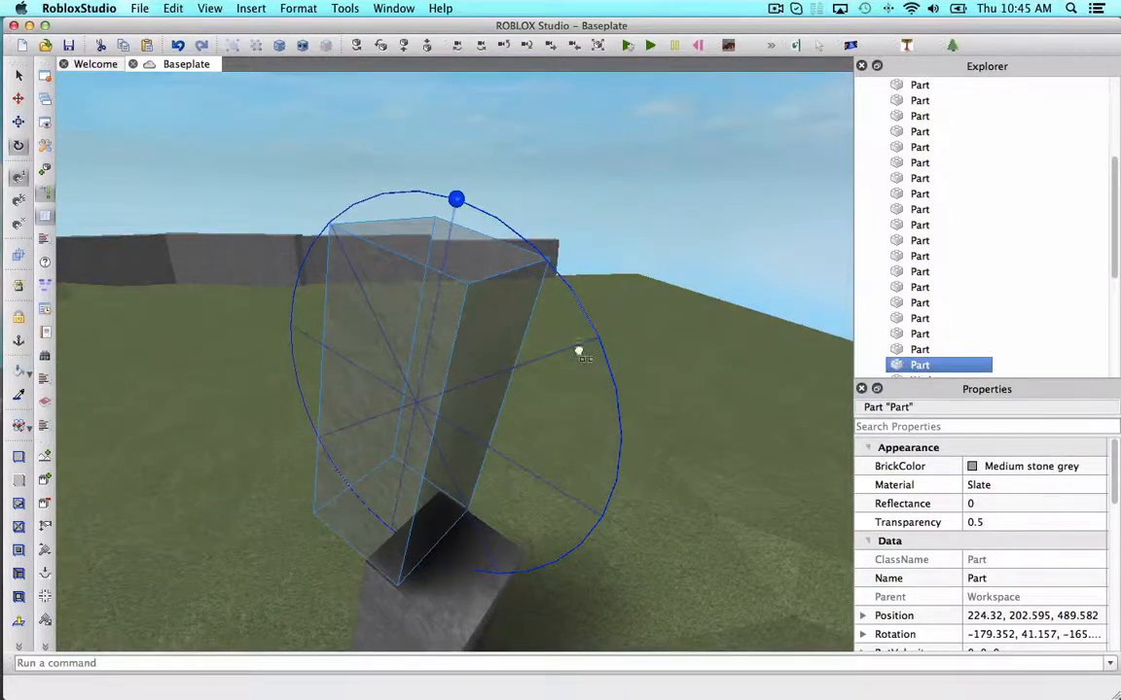
{"action": "left_click_drag", "start_coordinate": [579, 353], "coordinate": [560, 364]}
- Tilt the copy into a slanted beam at about 159, 0.5, -113 and slide it toward the first pillar to about X 279
{"action": "right_click_drag", "start_coordinate": [126, 222], "coordinate": [265, 423]}
{"action": "left_click_drag", "start_coordinate": [249, 454], "coordinate": [463, 330]}
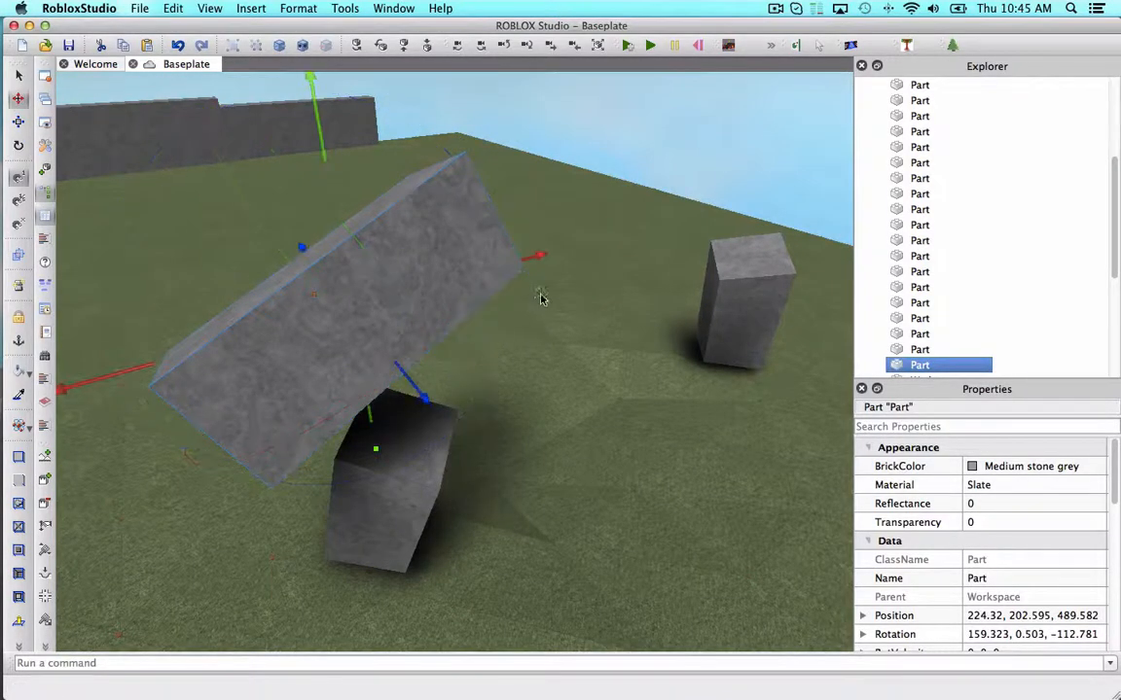
{"action": "left_click_drag", "start_coordinate": [533, 255], "coordinate": [683, 253]}
{"action": "right_click_drag", "start_coordinate": [683, 253], "coordinate": [676, 235]}
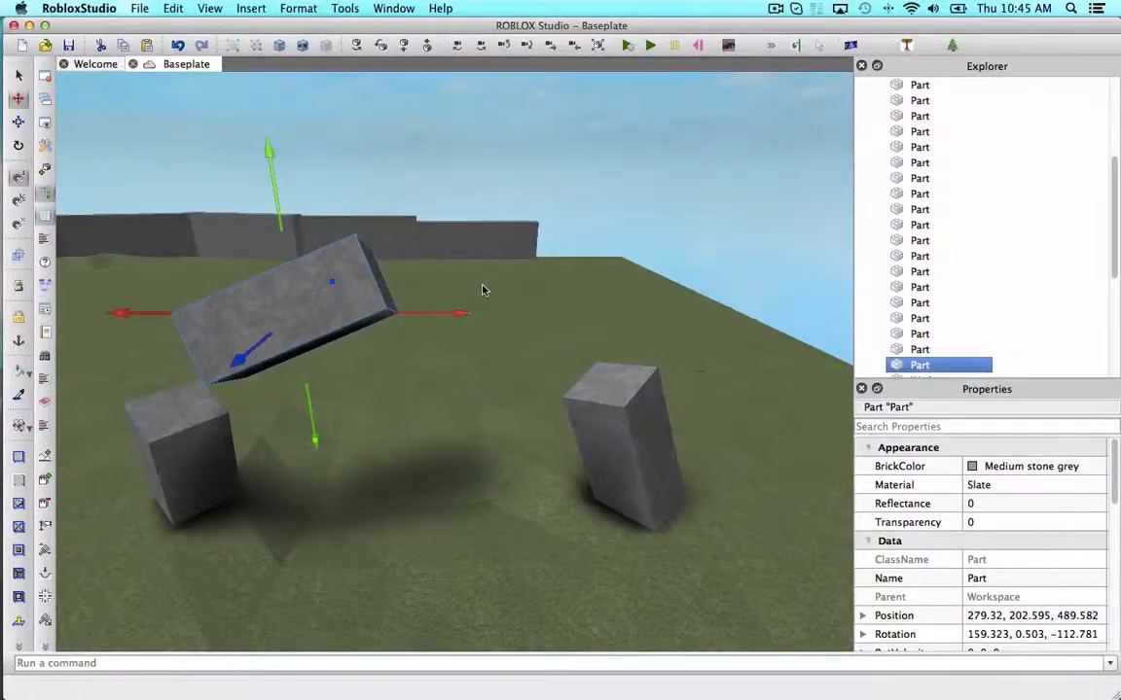
- Duplicate the slanted beam and rotate the copy to slope the opposite way, at about -158, -16, -61
{"action": "key", "text": "super+d"}
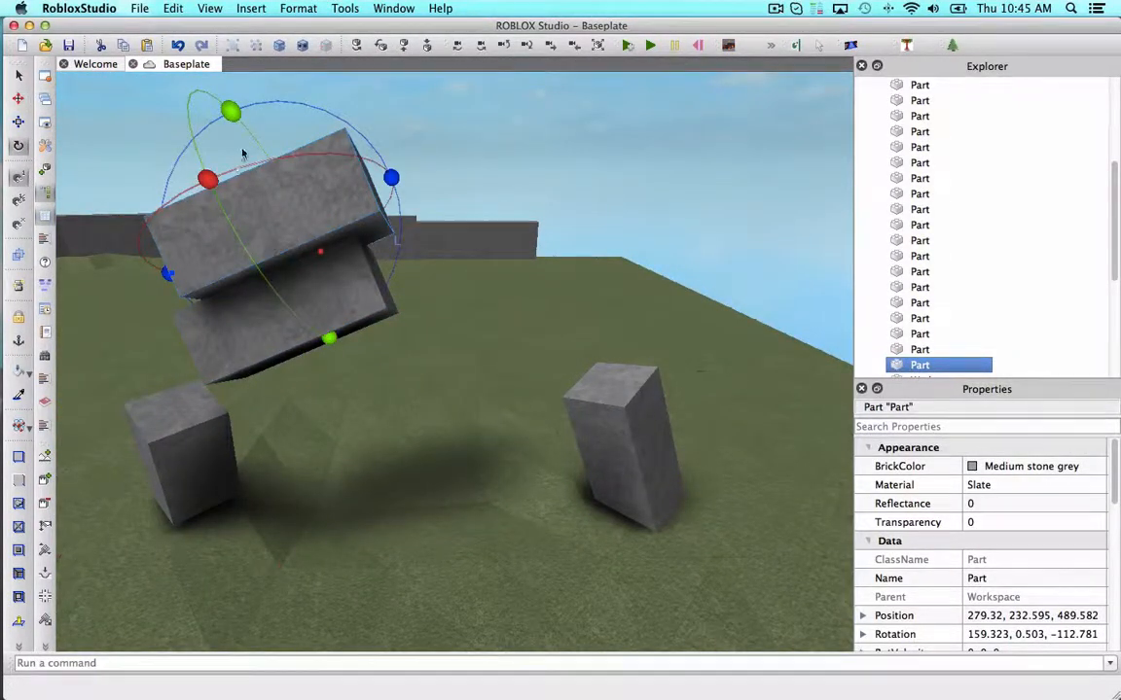
{"action": "mouse_move", "coordinate": [228, 114]}
{"action": "left_mouse_down"}
{"action": "mouse_move", "coordinate": [184, 111]}
{"action": "mouse_move", "coordinate": [226, 116]}
{"action": "left_mouse_up"}
{"action": "left_click_drag", "start_coordinate": [389, 179], "coordinate": [398, 192]}
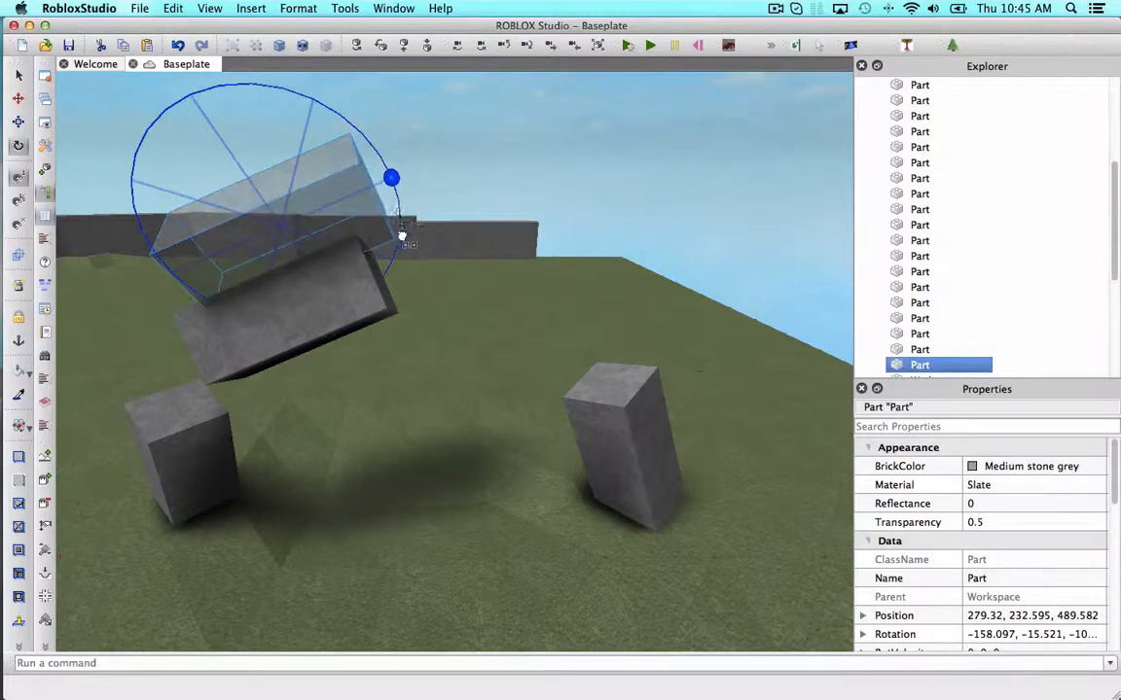
{"action": "left_click_drag", "start_coordinate": [401, 235], "coordinate": [392, 261]}
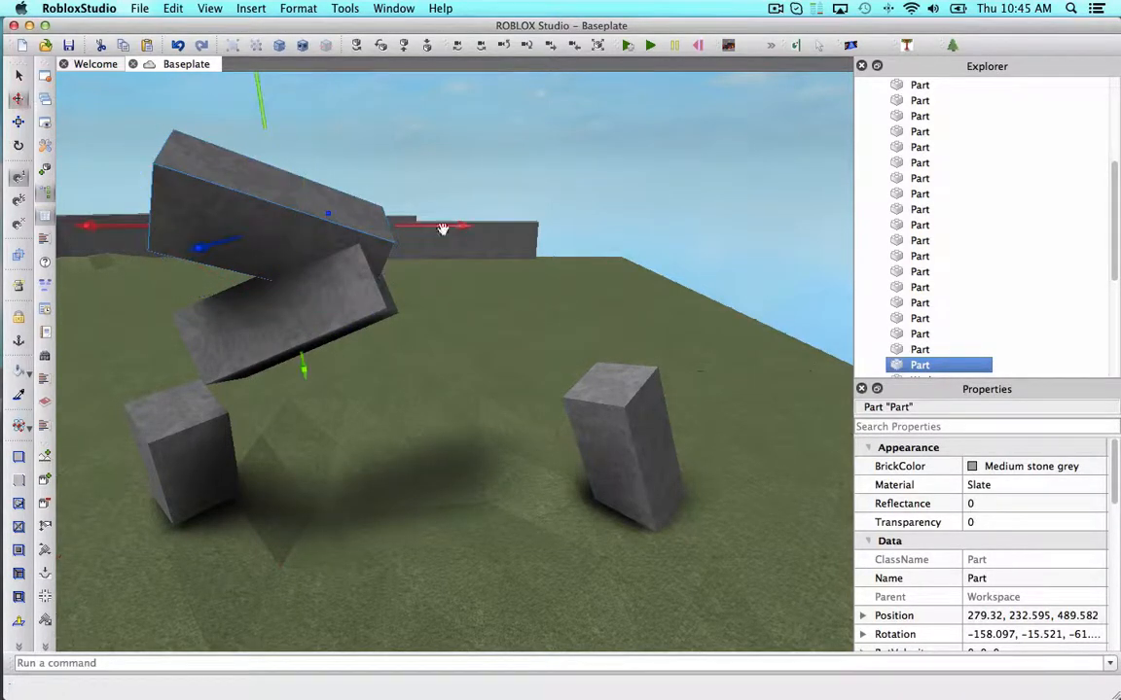
- Move the second beam above the first pillar to about position 362, 212, 490 and rotate it to about -172, 11, -62
{"action": "left_click_drag", "start_coordinate": [456, 231], "coordinate": [522, 406]}
{"action": "scroll", "coordinate": [521, 406], "scroll_direction": "up", "scroll_amount": 8}
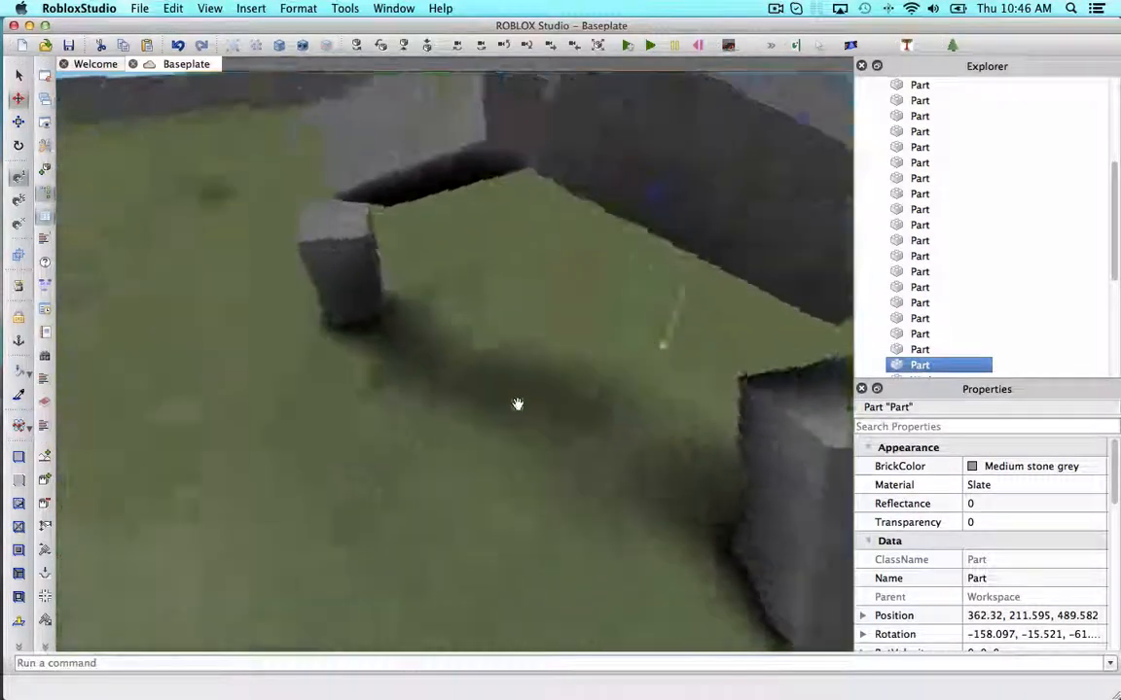
{"action": "scroll", "coordinate": [518, 404], "scroll_direction": "down", "scroll_amount": 8}
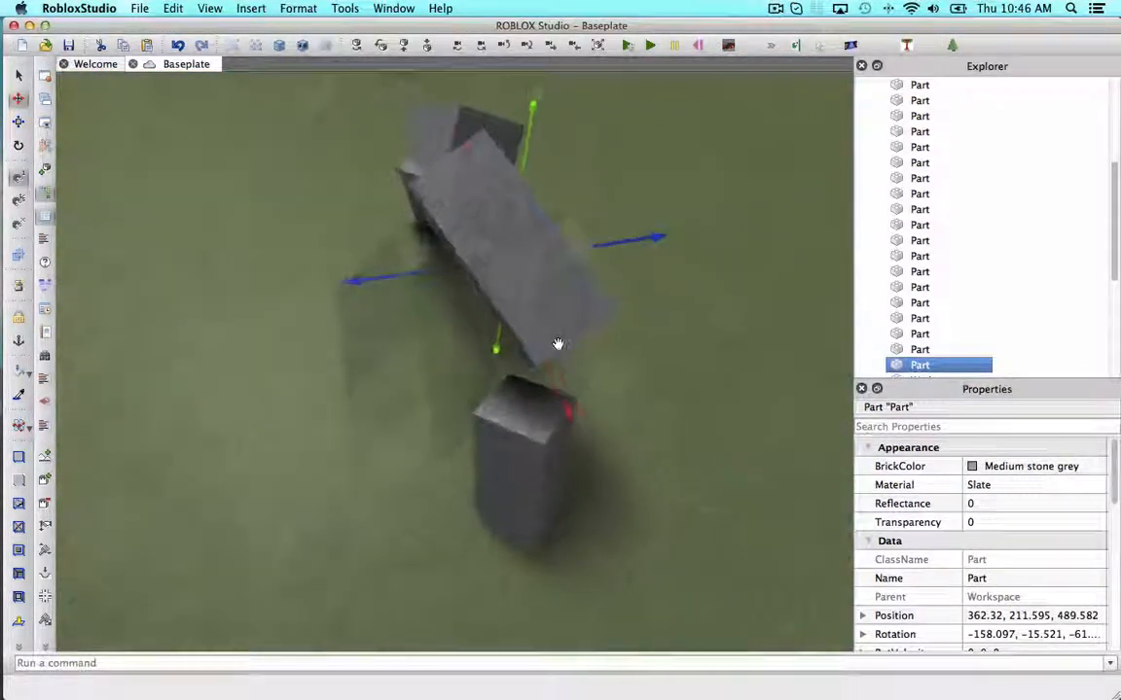
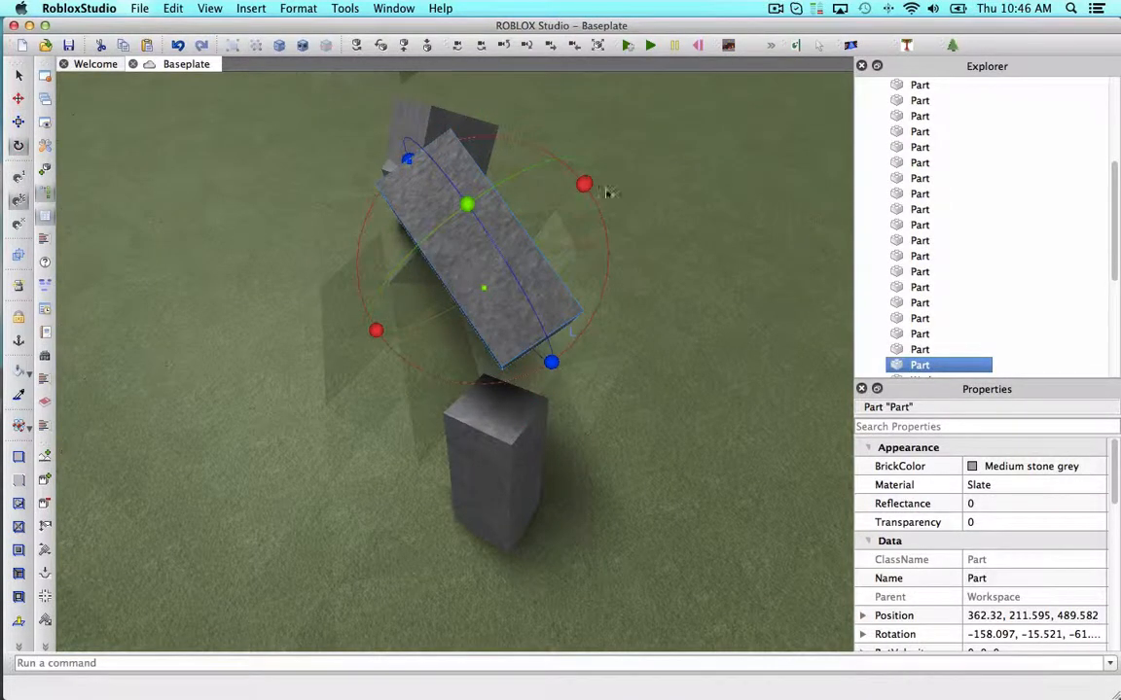
{"action": "right_click_drag", "start_coordinate": [534, 253], "coordinate": [533, 253]}
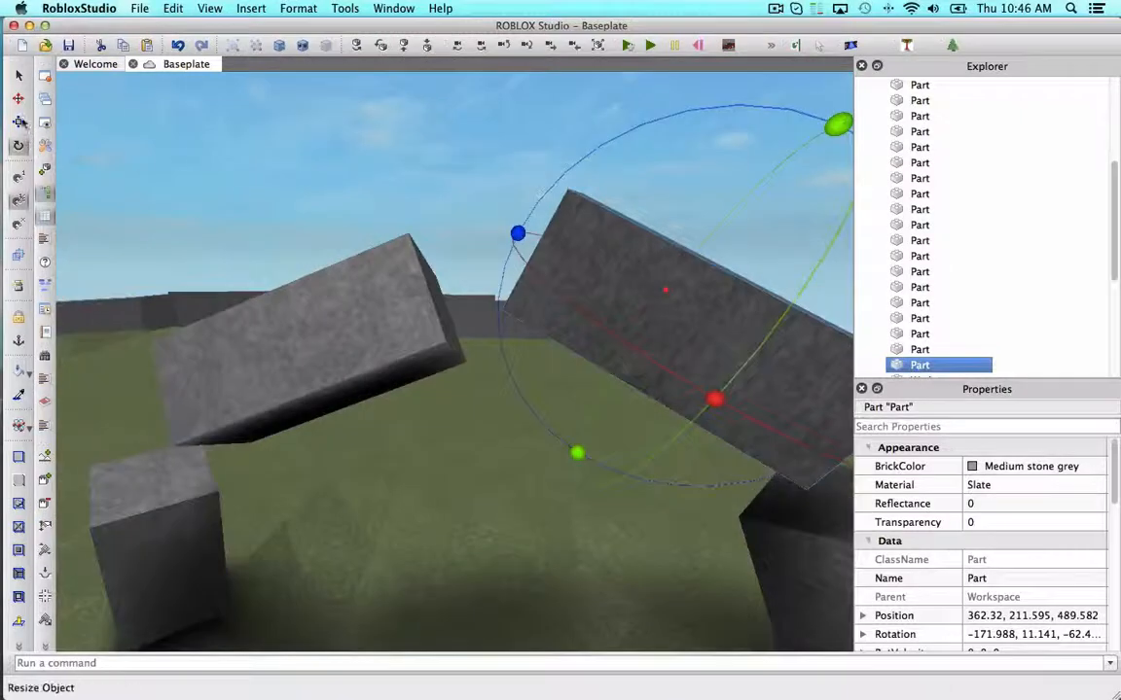
{"action": "right_click_drag", "start_coordinate": [375, 265], "coordinate": [434, 259]}
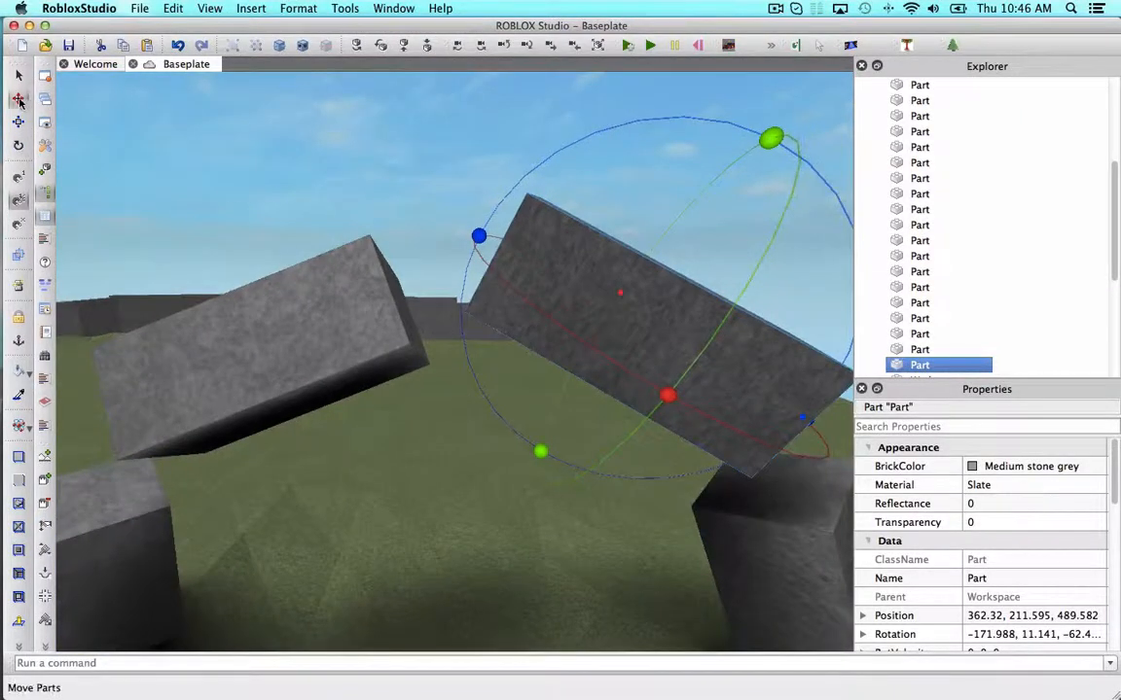
- Try lowering the second beam to a height of about 203 over its pillar, and undo the move
{"action": "mouse_move", "coordinate": [659, 205]}
{"action": "left_mouse_down"}
{"action": "mouse_move", "coordinate": [646, 195]}
{"action": "mouse_move", "coordinate": [646, 231]}
{"action": "mouse_move", "coordinate": [668, 225]}
{"action": "left_mouse_up"}
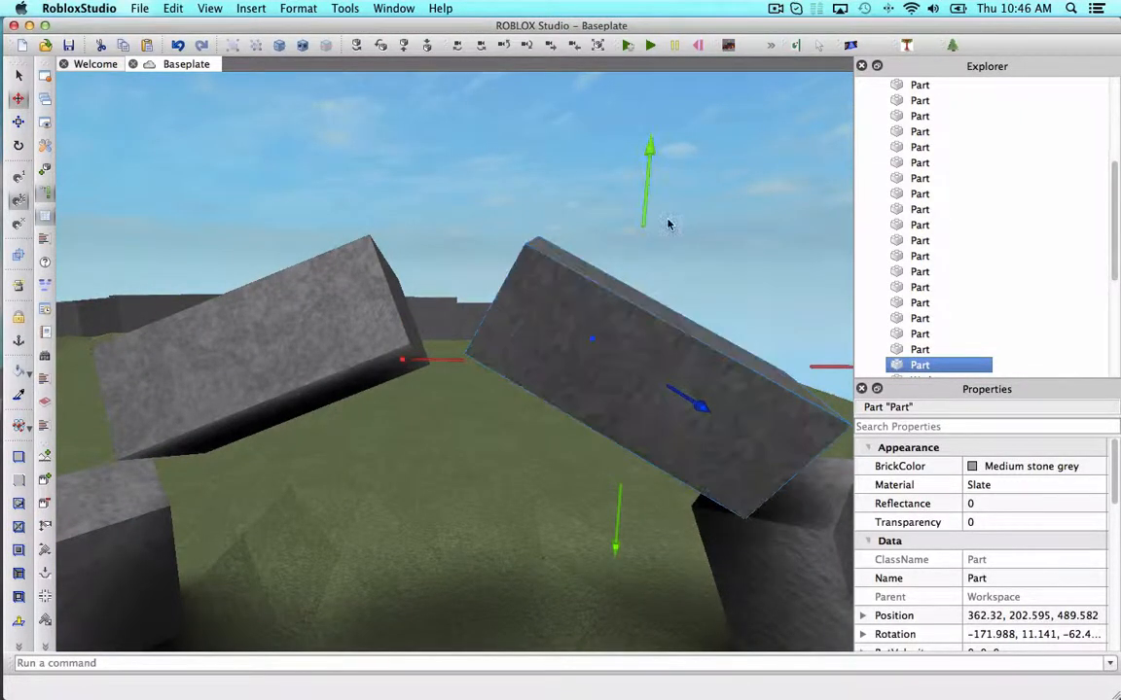
{"action": "key", "text": "super+z"}
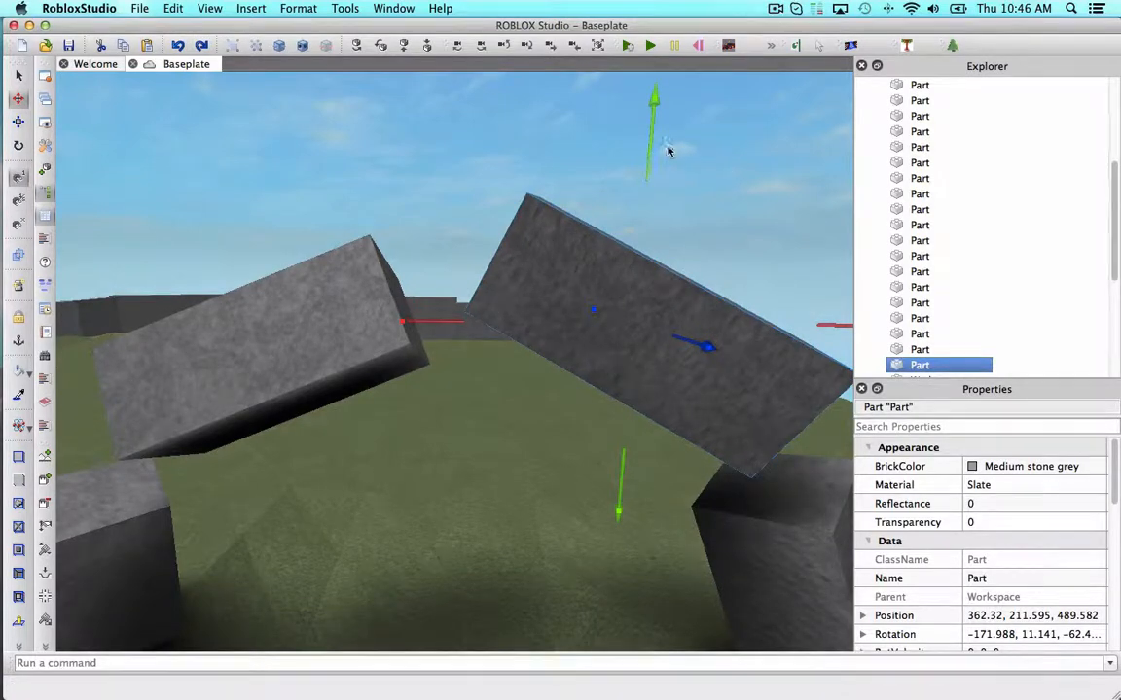
- Lower the second slanted beam slightly onto the top of its pillar and deselect it
{"action": "left_click_drag", "start_coordinate": [669, 151], "coordinate": [652, 202]}
{"action": "left_click", "coordinate": [725, 200]}
{"action": "scroll", "coordinate": [724, 201], "scroll_direction": "down", "scroll_amount": 3}
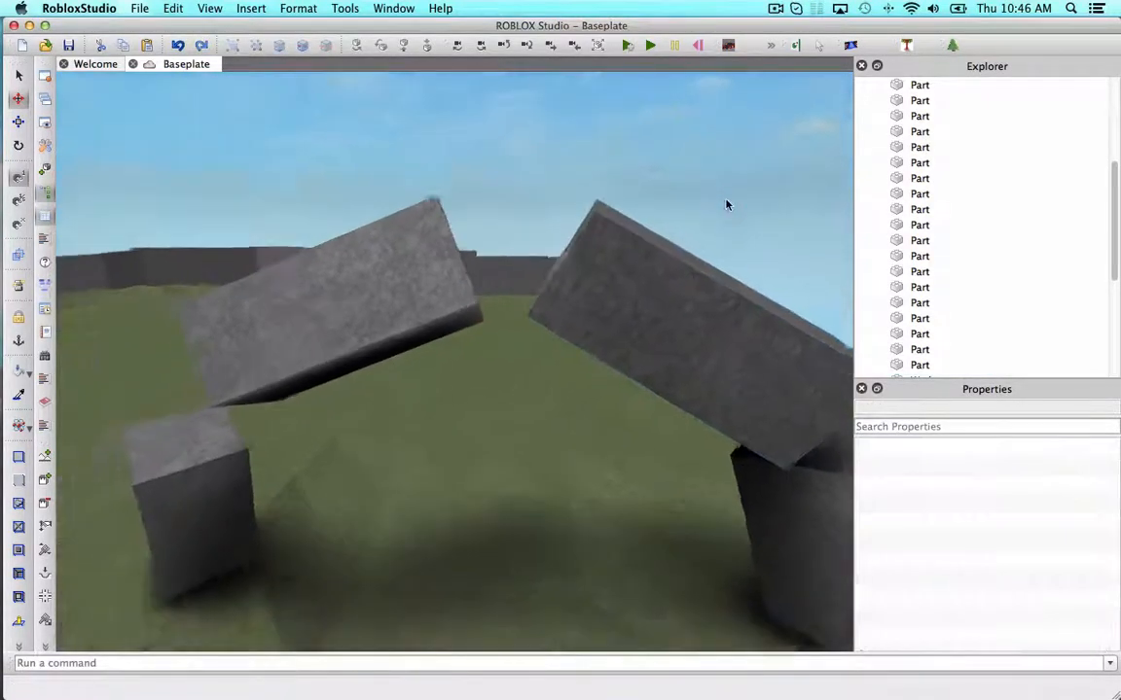
- Fill the gap between the first slanted beam and its pillar with wedges, using Normal force direction and BestGuess thickness
{"action": "right_click_drag", "start_coordinate": [527, 363], "coordinate": [477, 305]}
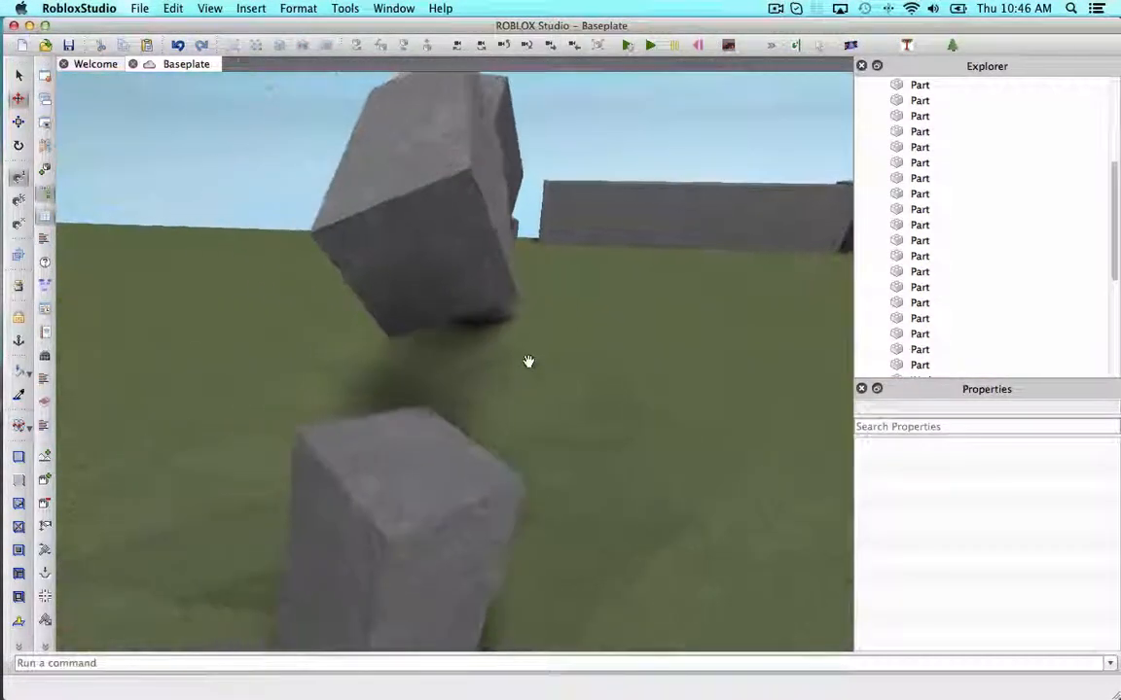
{"action": "left_click", "coordinate": [851, 45]}
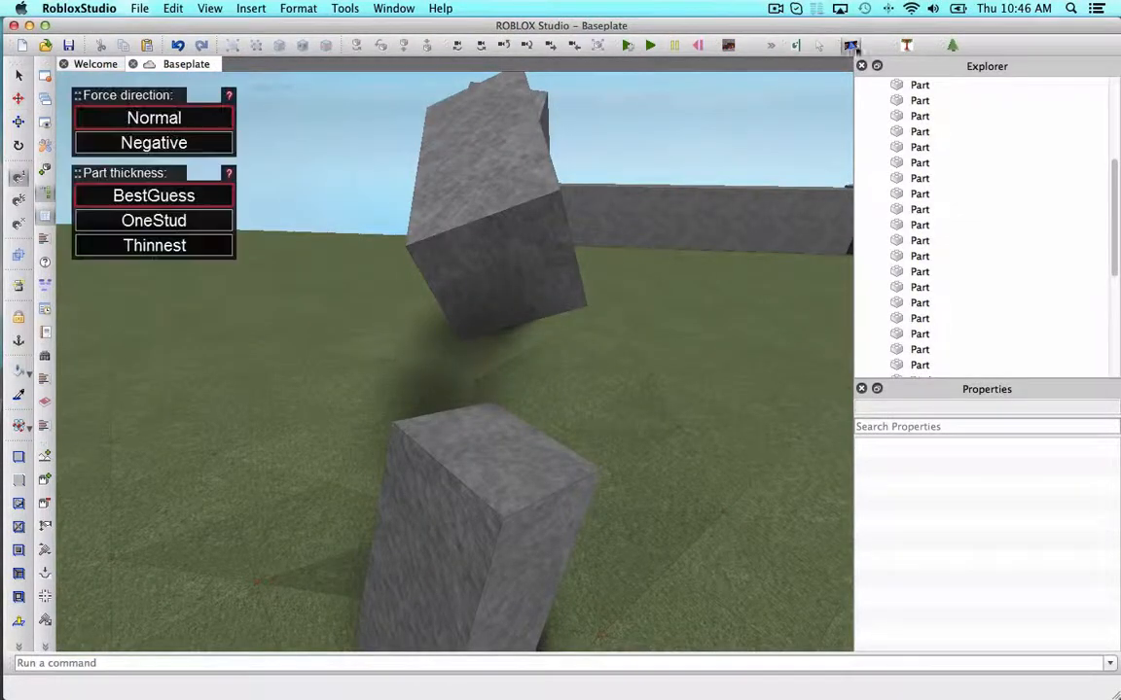
{"action": "left_click", "coordinate": [502, 232]}
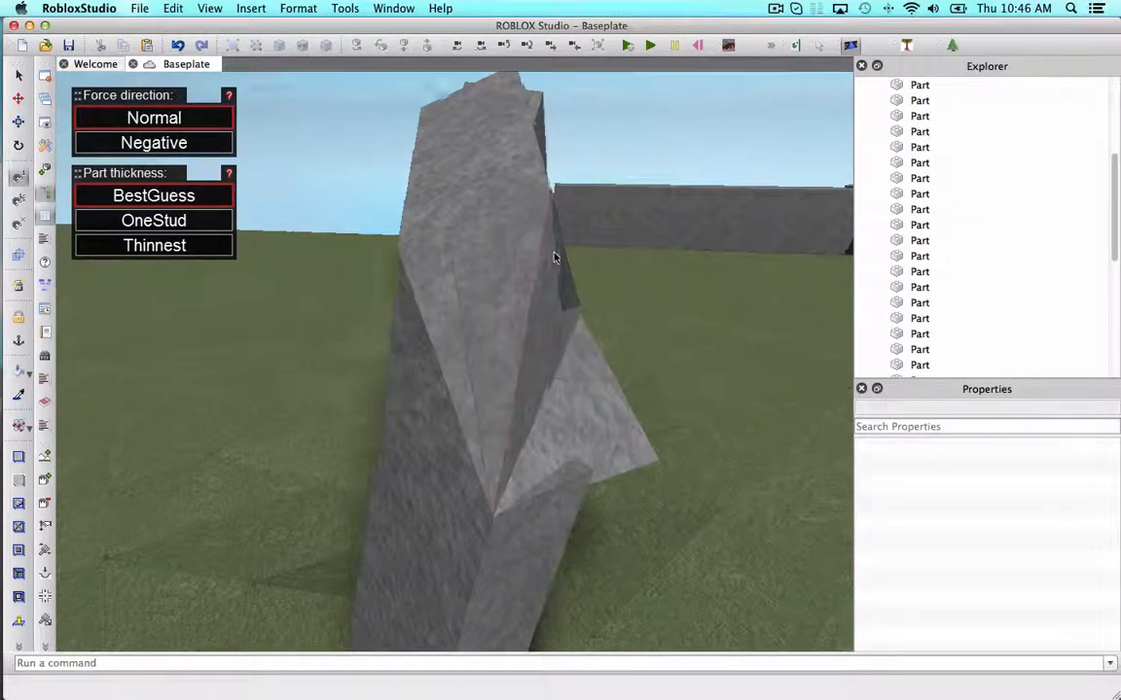
{"action": "right_click_drag", "start_coordinate": [550, 252], "coordinate": [533, 259]}
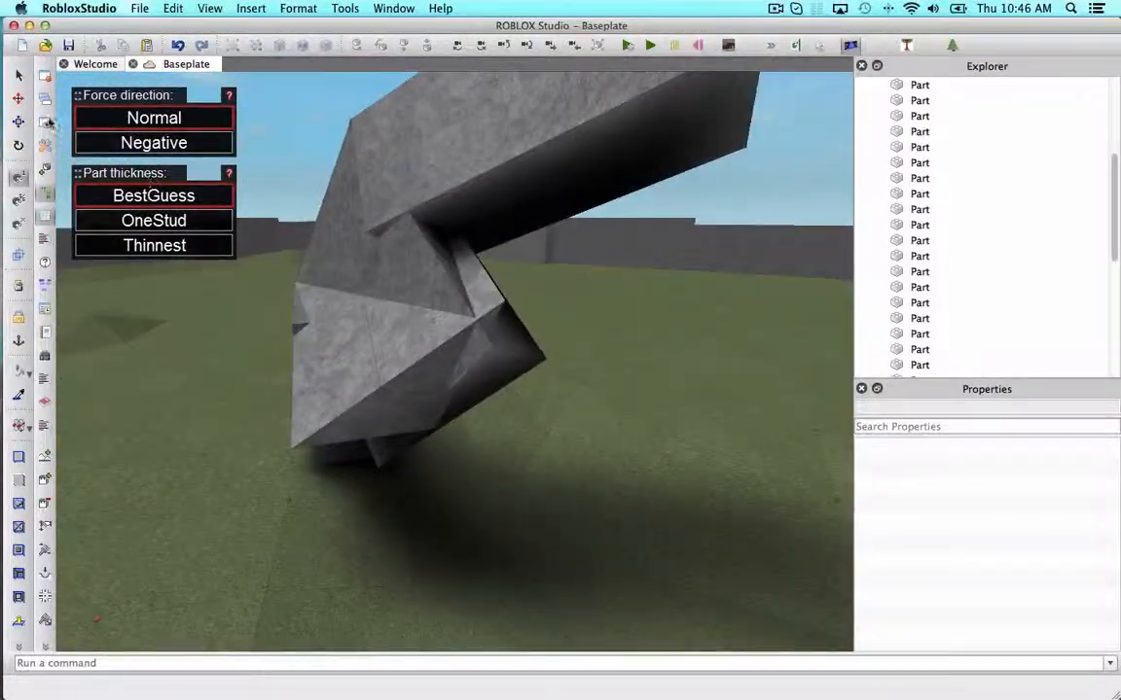
- Shorten the two large filler wedges that stick out on the inner side of the first beam's joint
{"action": "left_click", "coordinate": [18, 76]}
{"action": "left_click", "coordinate": [421, 277]}
{"action": "key", "text": "w"}
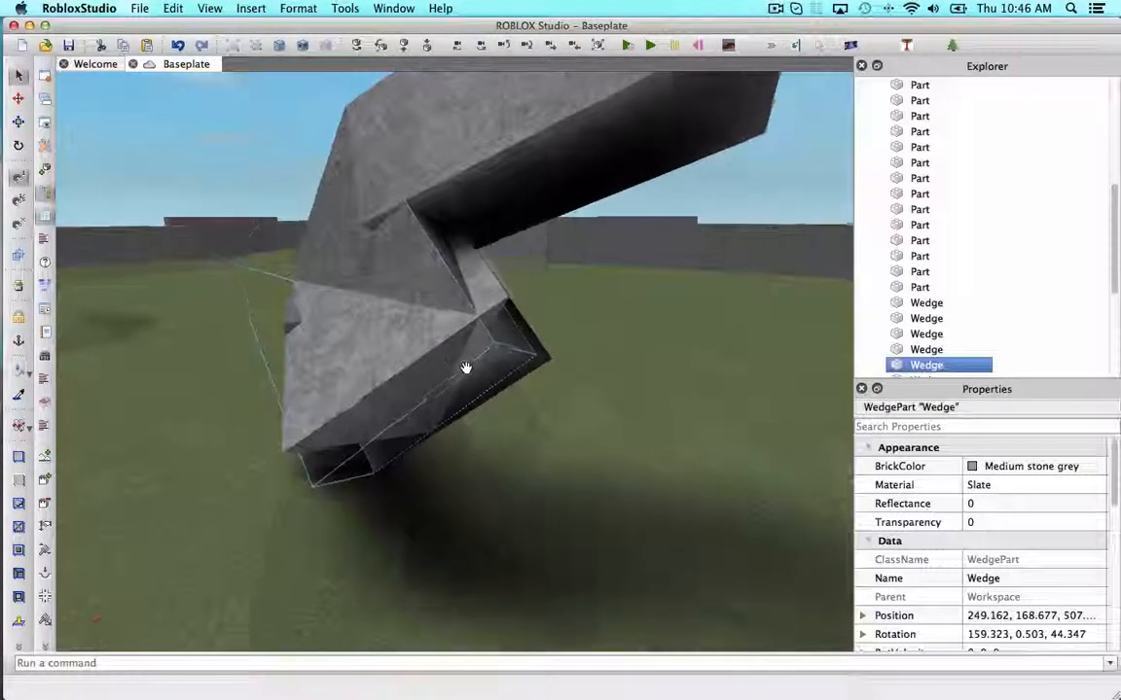
{"action": "key", "text": "a"}
{"action": "right_click_drag", "start_coordinate": [486, 382], "coordinate": [432, 370]}
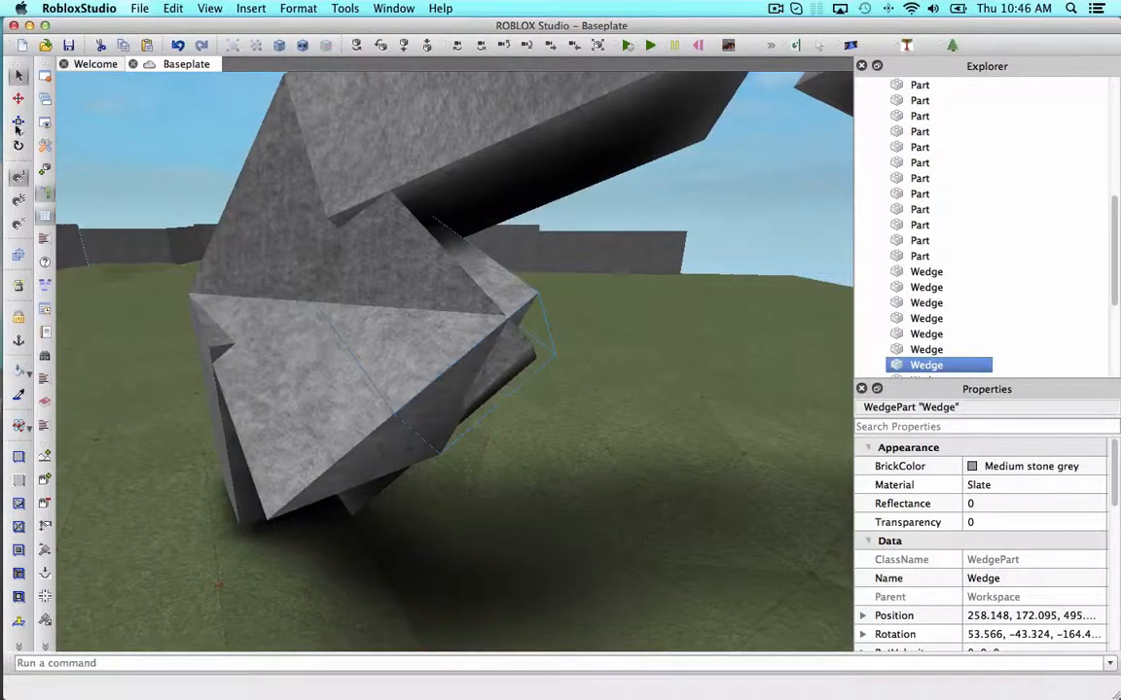
{"action": "left_click_drag", "start_coordinate": [491, 389], "coordinate": [338, 314]}
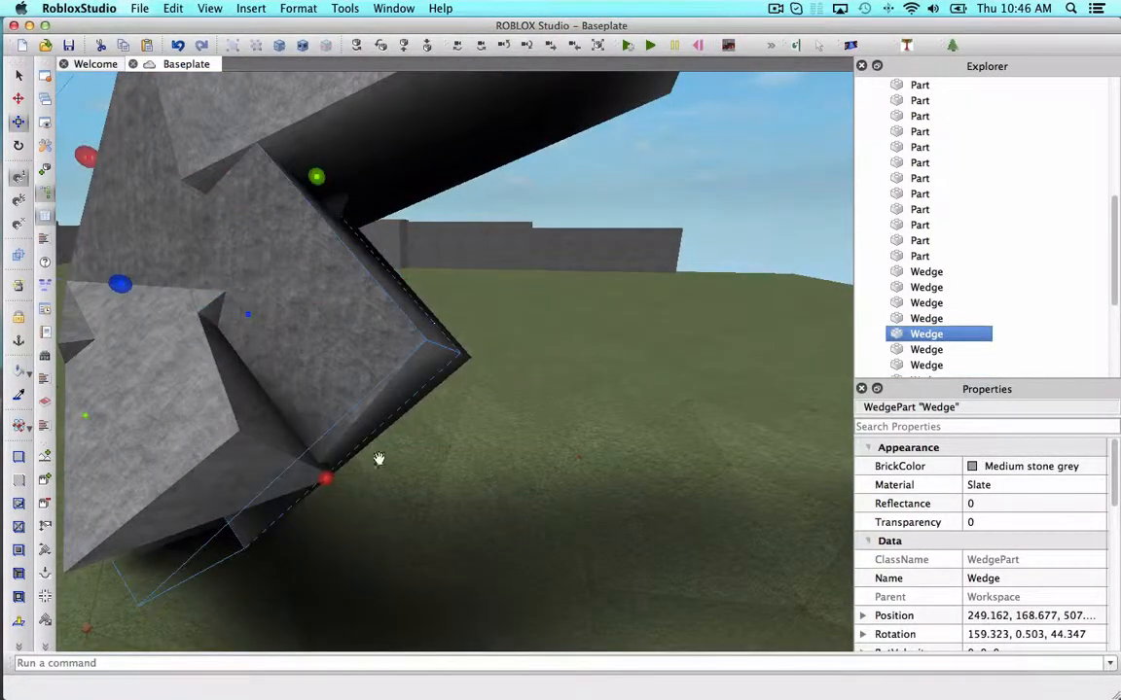
{"action": "left_click_drag", "start_coordinate": [320, 486], "coordinate": [271, 345]}
- Shrink the remaining wedges protruding from the first joint, bringing the inner one's centre to about 247, 178, 485
{"action": "key", "text": "a"}
{"action": "left_click", "coordinate": [234, 399]}
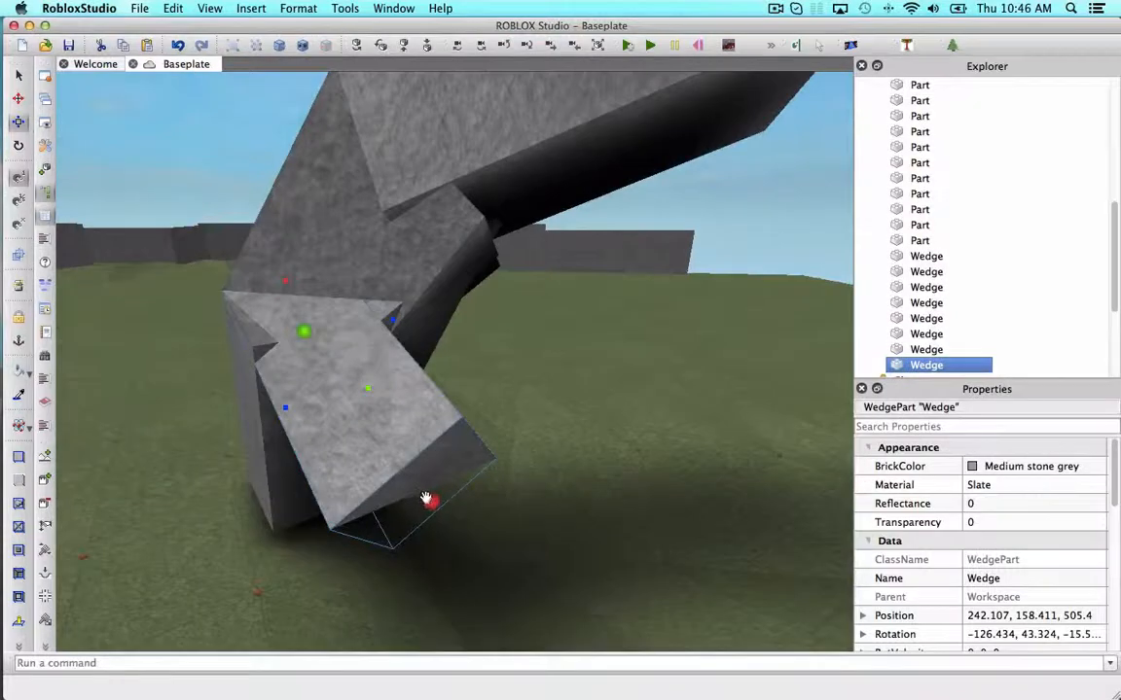
{"action": "left_click_drag", "start_coordinate": [352, 415], "coordinate": [362, 342]}
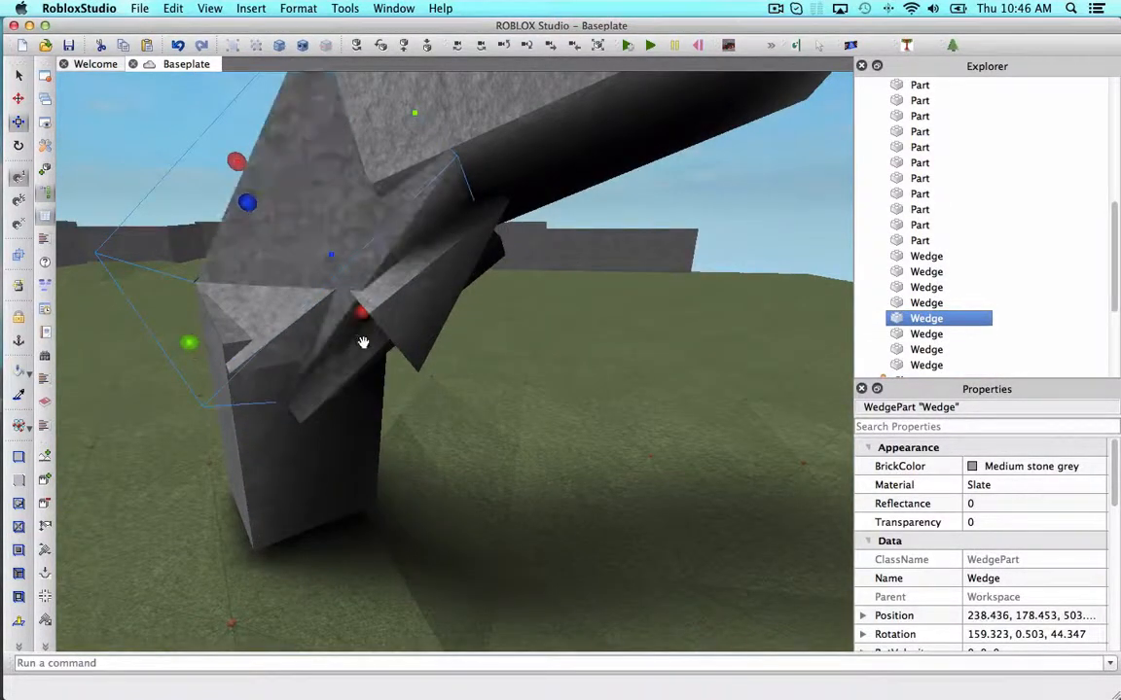
{"action": "left_click", "coordinate": [368, 360]}
{"action": "key", "text": "w"}
{"action": "key", "text": "a"}
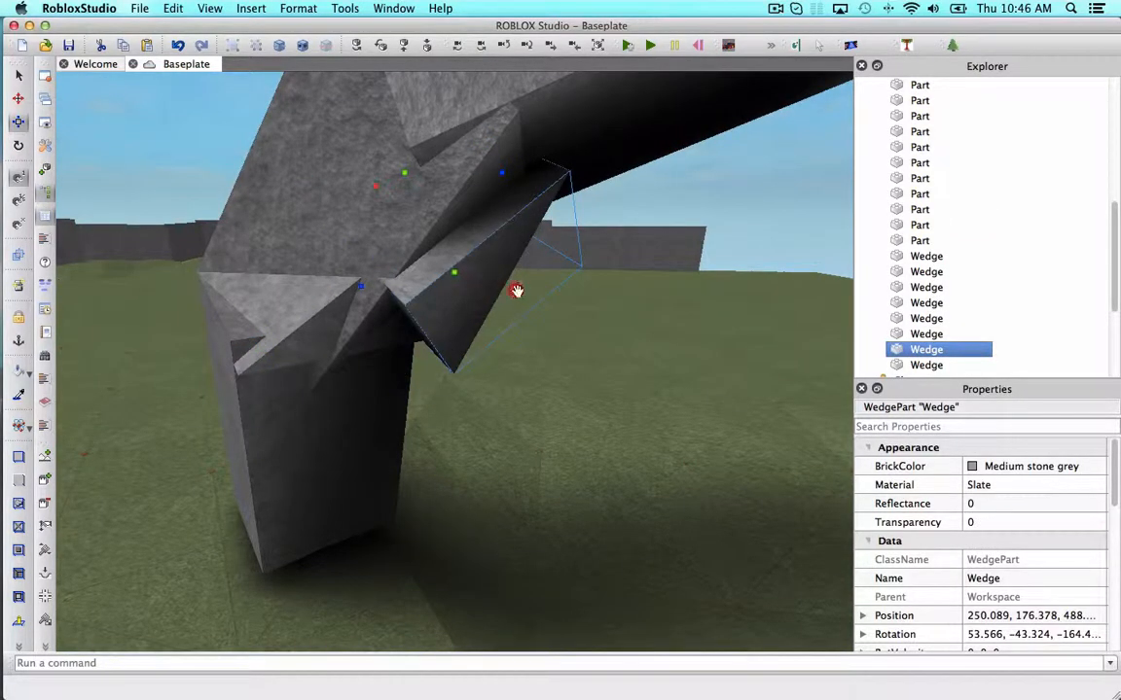
{"action": "left_click_drag", "start_coordinate": [488, 272], "coordinate": [486, 266]}
{"action": "right_click_drag", "start_coordinate": [486, 265], "coordinate": [486, 270]}
{"action": "key", "text": "s"}
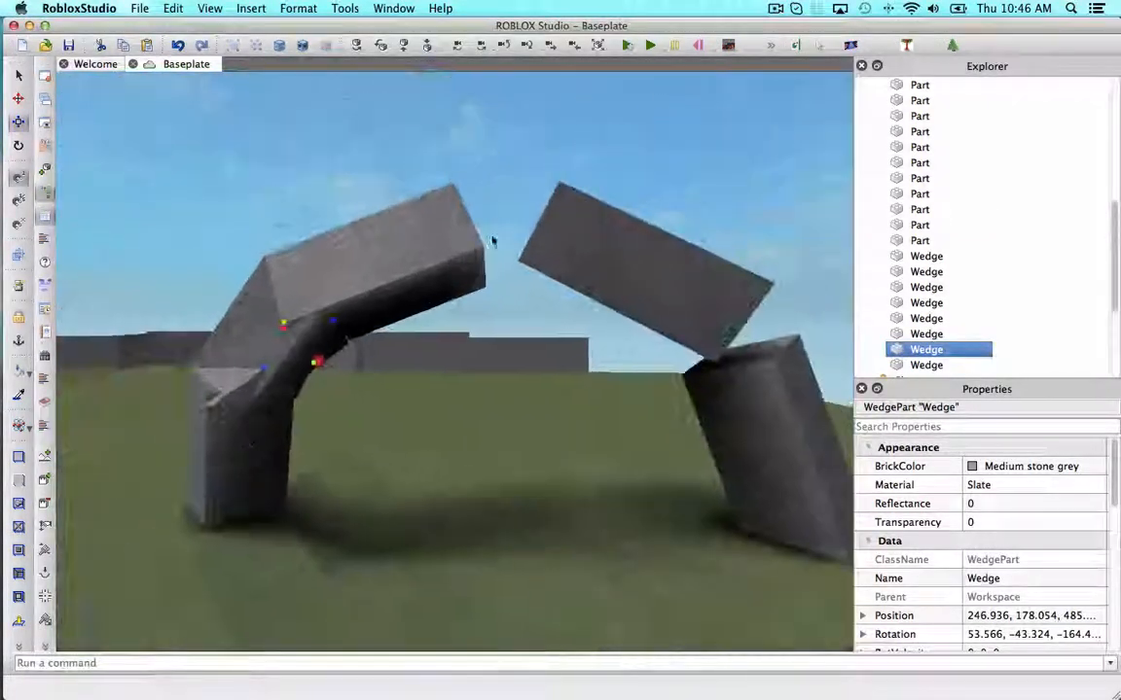
- Resize the filler wedge seen from the other side of the first joint so its centre sits at about 238, 179, 504
{"action": "left_click", "coordinate": [492, 241]}
{"action": "right_click_drag", "start_coordinate": [486, 137], "coordinate": [487, 130]}
{"action": "key", "text": "w"}
{"action": "key", "text": "s"}
{"action": "key", "text": "d"}
{"action": "key", "text": "d"}
{"action": "left_click", "coordinate": [326, 216]}
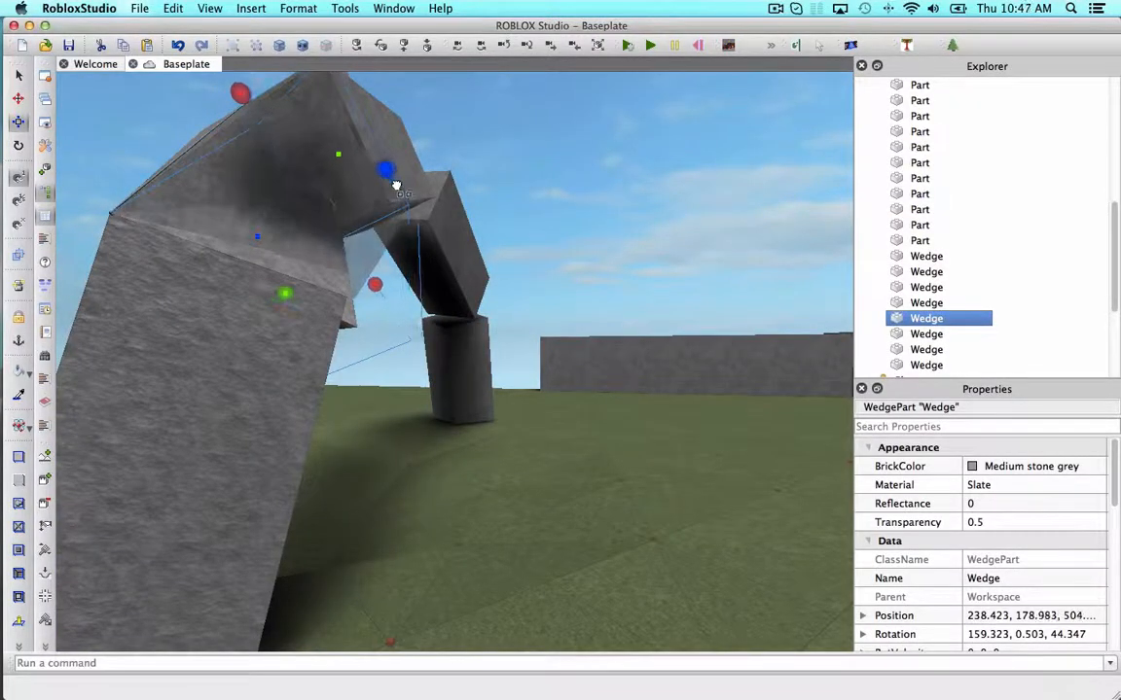
{"action": "left_click", "coordinate": [550, 207]}
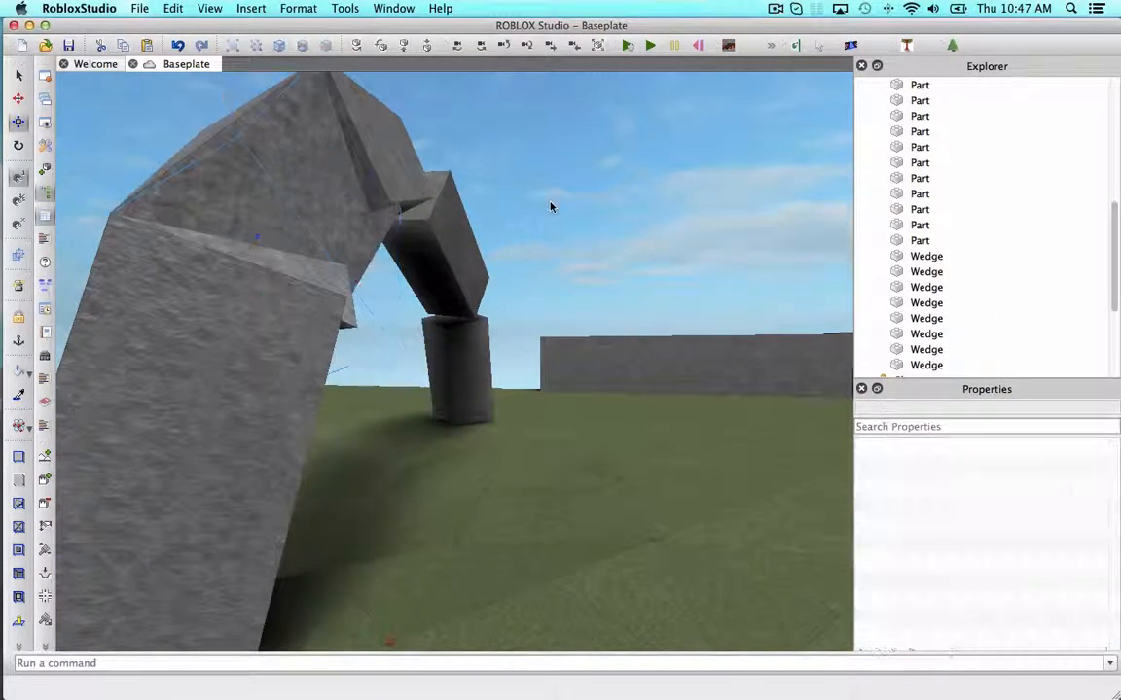
- Fill the gap between the second slanted beam and its pillar with wedges, using Normal direction and BestGuess thickness
{"action": "mouse_move", "coordinate": [551, 207]}
{"action": "right_mouse_down"}
{"action": "mouse_move", "coordinate": [542, 195]}
{"action": "mouse_move", "coordinate": [569, 195]}
{"action": "right_mouse_up"}
{"action": "key", "text": "w"}
{"action": "left_click", "coordinate": [850, 46]}
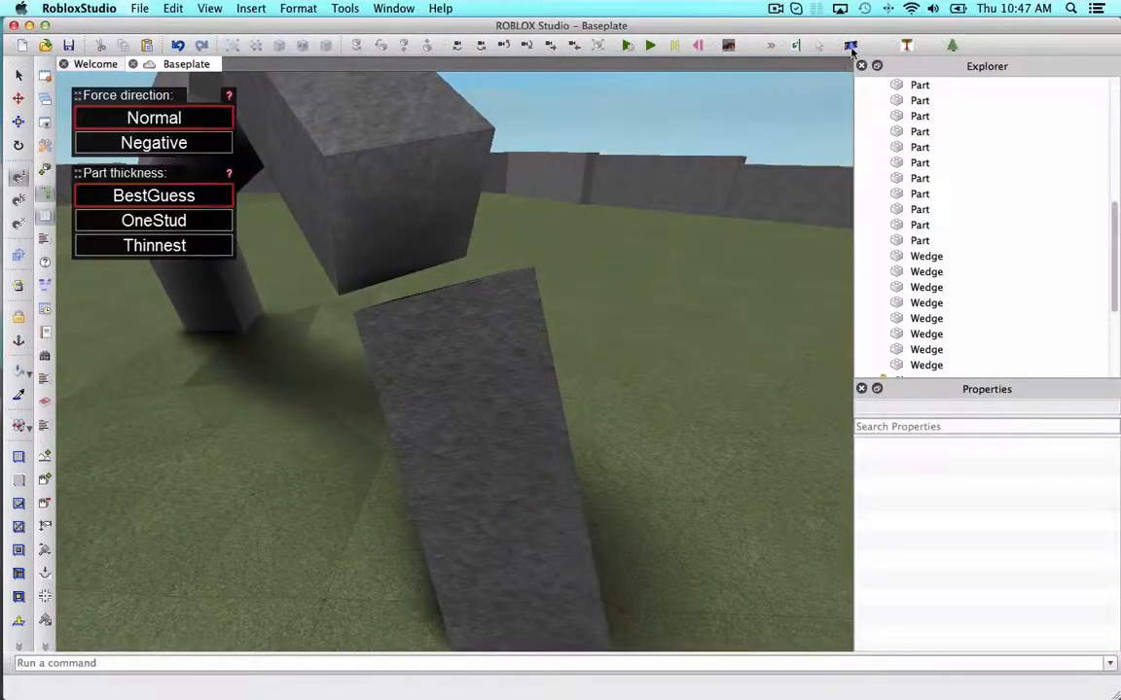
{"action": "left_click", "coordinate": [451, 137]}
{"action": "key", "text": "w"}
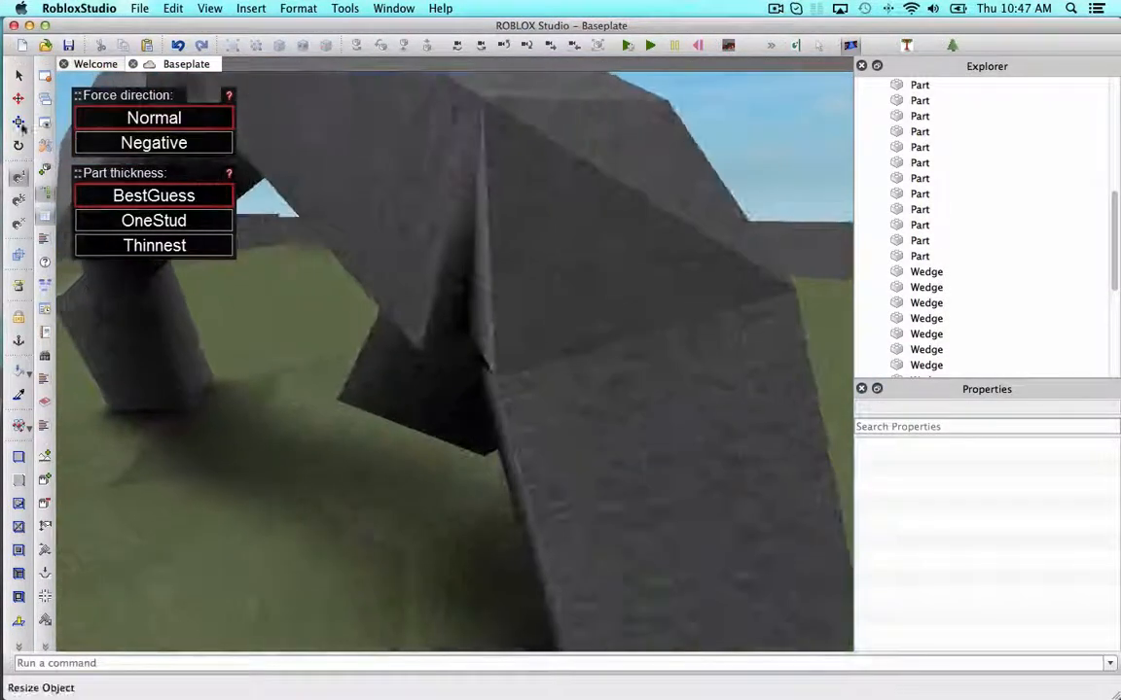
- Shorten the filler wedges jutting out beneath the second beam, bringing one's centre to about 372, 184, 486
{"action": "left_click", "coordinate": [18, 74]}
{"action": "right_click_drag", "start_coordinate": [295, 300], "coordinate": [294, 301]}
{"action": "left_click", "coordinate": [341, 421]}
{"action": "right_click_drag", "start_coordinate": [340, 422], "coordinate": [340, 422]}
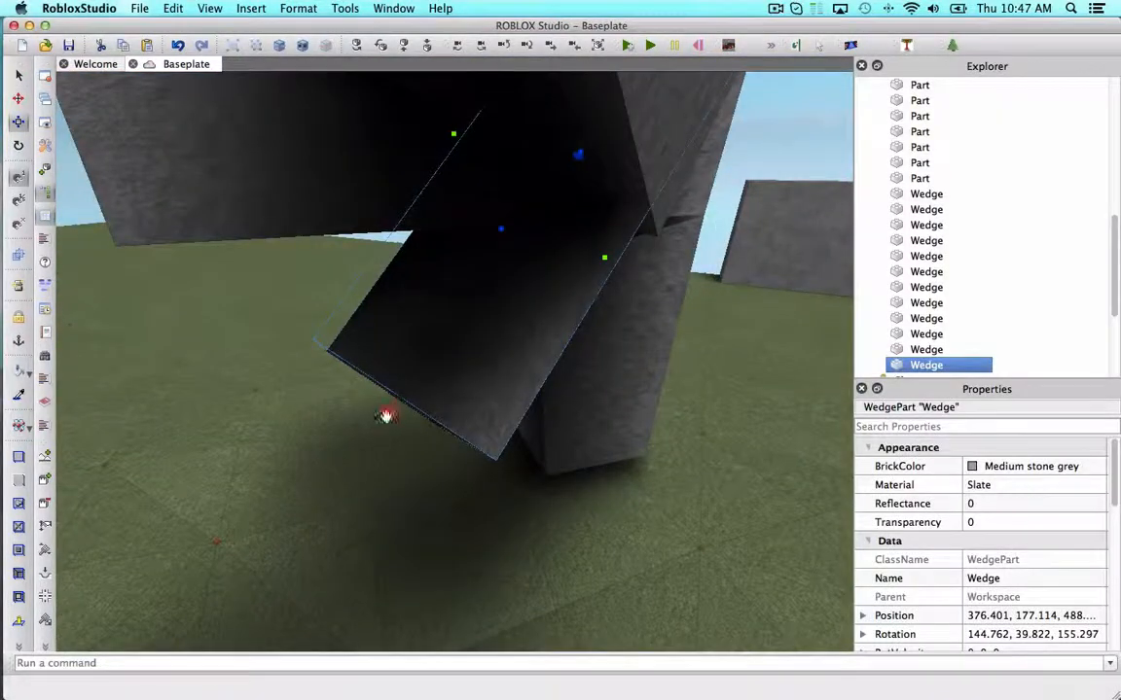
{"action": "left_click", "coordinate": [443, 273]}
{"action": "right_click_drag", "start_coordinate": [481, 293], "coordinate": [428, 282]}
{"action": "left_click_drag", "start_coordinate": [428, 282], "coordinate": [495, 287]}
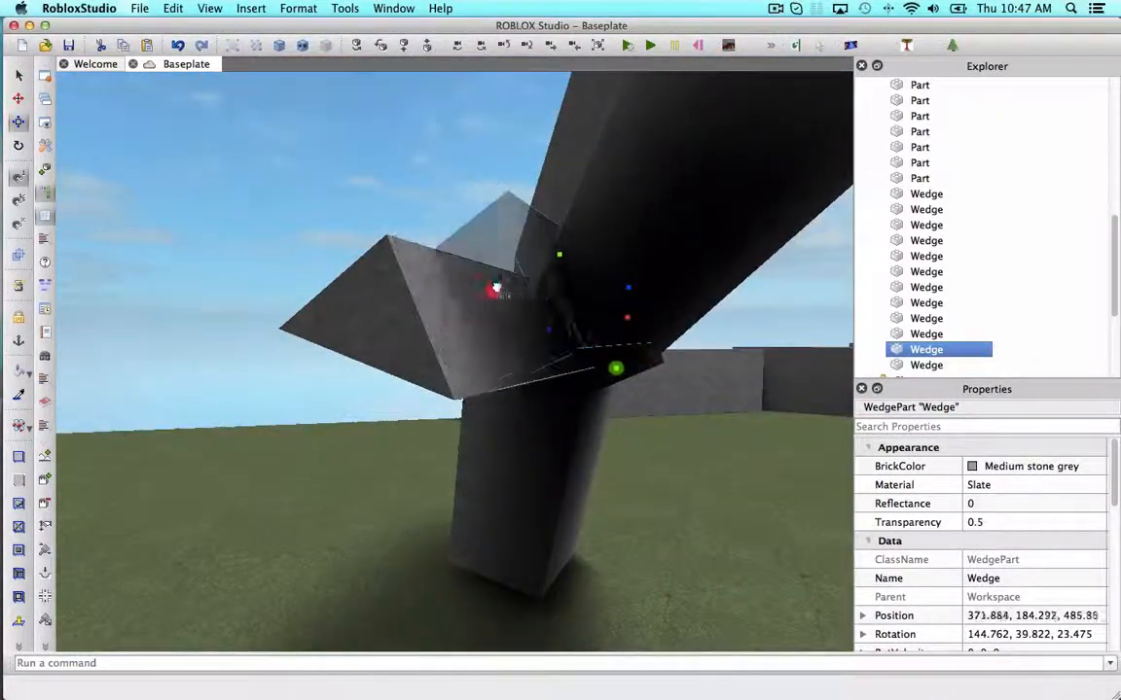
- Resize the next wedge protruding beside the second beam's pillar to pull it into the joint
{"action": "left_click", "coordinate": [428, 316]}
{"action": "left_click_drag", "start_coordinate": [352, 364], "coordinate": [458, 366]}
{"action": "right_click_drag", "start_coordinate": [457, 366], "coordinate": [540, 311]}
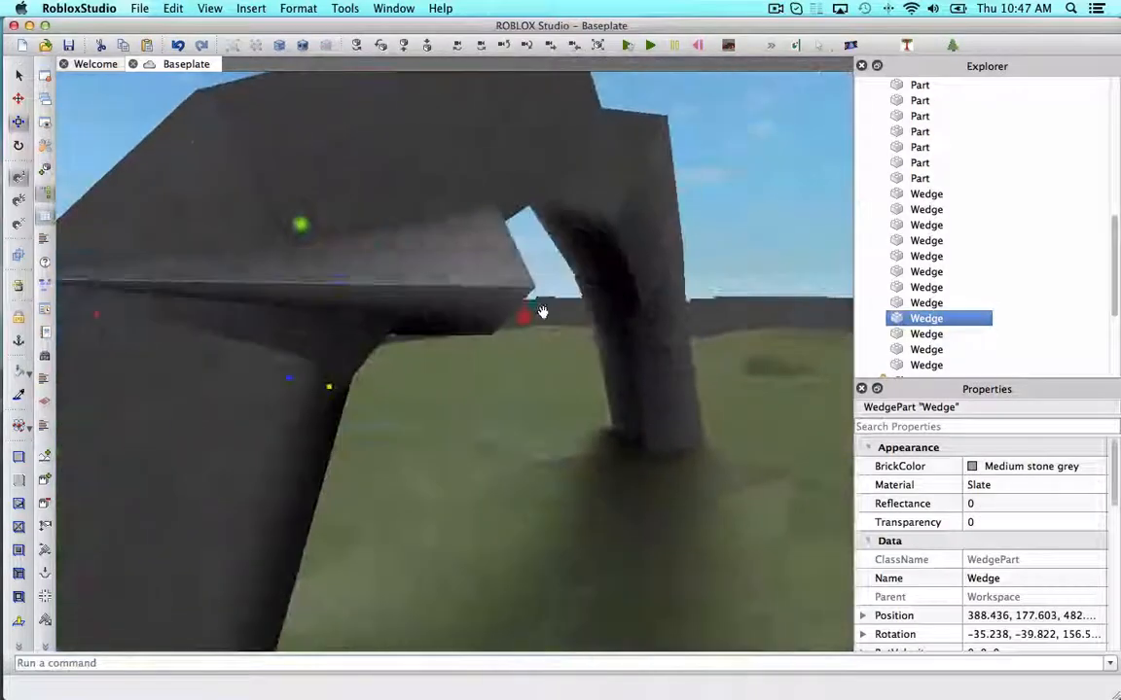
{"action": "left_click", "coordinate": [440, 297]}
{"action": "left_click_drag", "start_coordinate": [504, 268], "coordinate": [407, 267]}
- Try resizing the outer filler wedge at the second joint again, and undo the change
{"action": "left_click", "coordinate": [480, 376]}
{"action": "right_click_drag", "start_coordinate": [407, 268], "coordinate": [445, 380]}
{"action": "left_click_drag", "start_coordinate": [333, 360], "coordinate": [326, 414]}
{"action": "right_click_drag", "start_coordinate": [326, 414], "coordinate": [395, 358]}
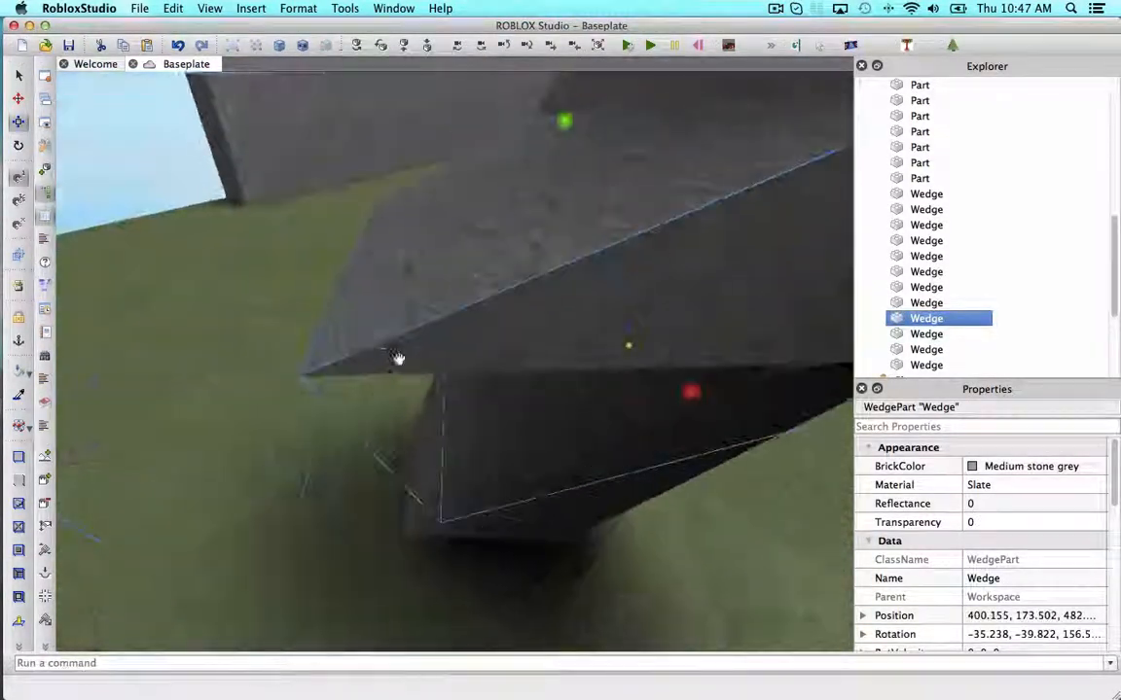
{"action": "key", "text": "super+z"}
- Fill the remaining opening at the top of the second beam's pillar with additional wedges between its two edges
{"action": "right_click_drag", "start_coordinate": [570, 348], "coordinate": [389, 204]}
{"action": "left_click", "coordinate": [385, 200]}
{"action": "left_click", "coordinate": [851, 45]}
{"action": "left_click", "coordinate": [627, 260]}
{"action": "left_click", "coordinate": [609, 295]}
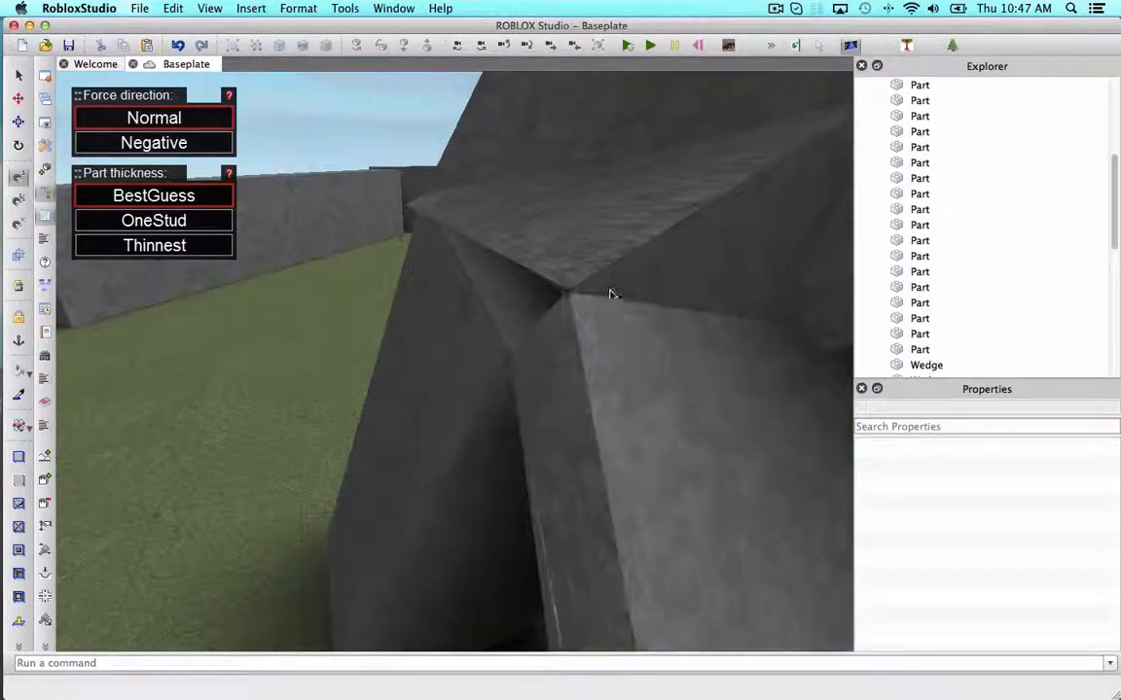
{"action": "right_click_drag", "start_coordinate": [610, 294], "coordinate": [681, 292]}
- Shrink the new filler wedge at the second joint so its centre sits at about 387, 176, 480
{"action": "left_click", "coordinate": [20, 120]}
{"action": "left_click", "coordinate": [546, 470]}
{"action": "right_click_drag", "start_coordinate": [545, 470], "coordinate": [467, 409]}
{"action": "left_click", "coordinate": [19, 120]}
{"action": "left_click_drag", "start_coordinate": [291, 292], "coordinate": [255, 376]}
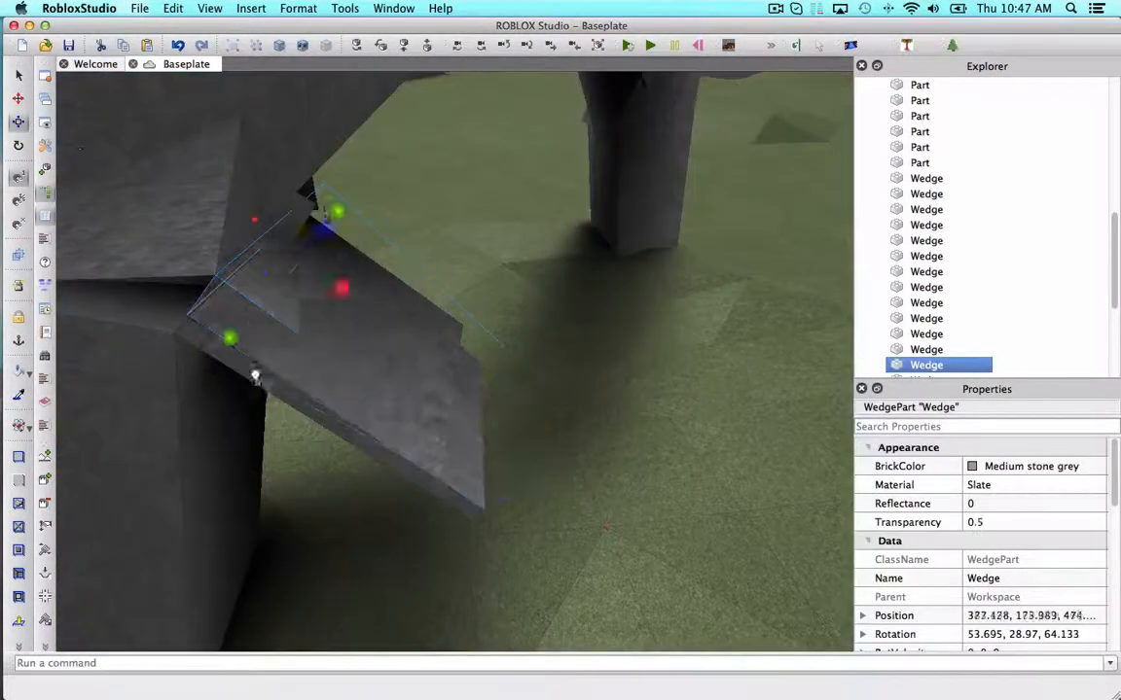
{"action": "left_click_drag", "start_coordinate": [250, 235], "coordinate": [231, 260]}
- Resize the neighbouring filler wedge to about 386, 174, 478 and delete the stray wedge piece hanging from the joint
{"action": "right_click_drag", "start_coordinate": [231, 260], "coordinate": [491, 157]}
{"action": "left_click_drag", "start_coordinate": [490, 157], "coordinate": [408, 198]}
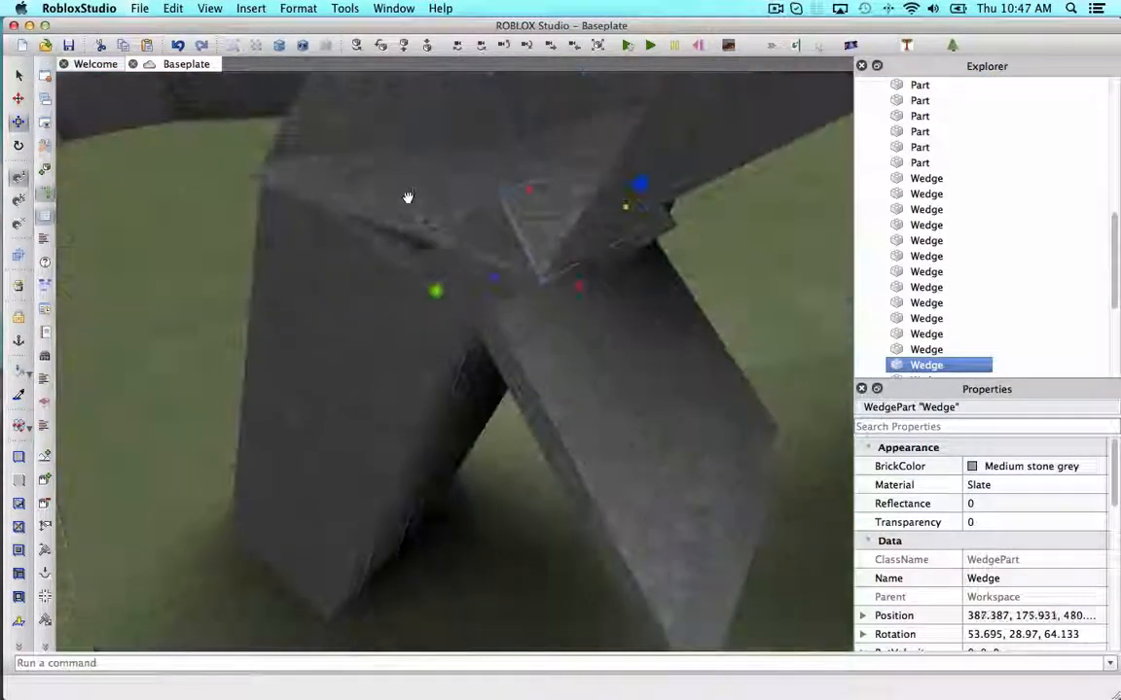
{"action": "left_click_drag", "start_coordinate": [461, 248], "coordinate": [568, 516]}
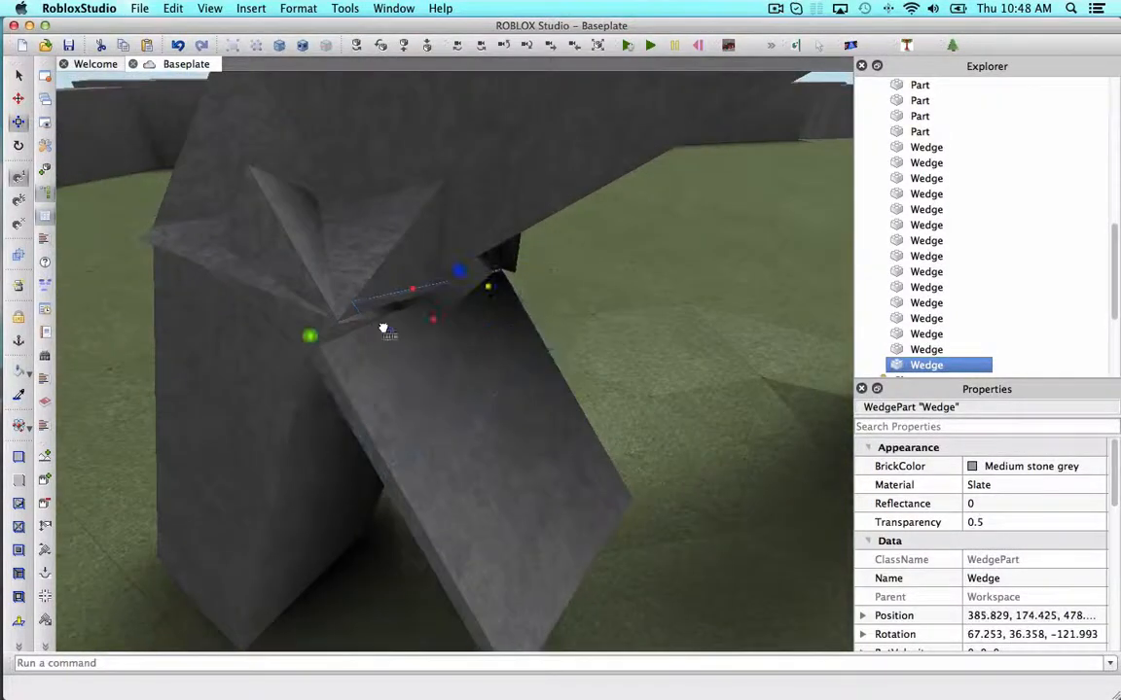
{"action": "key", "text": "Delete"}
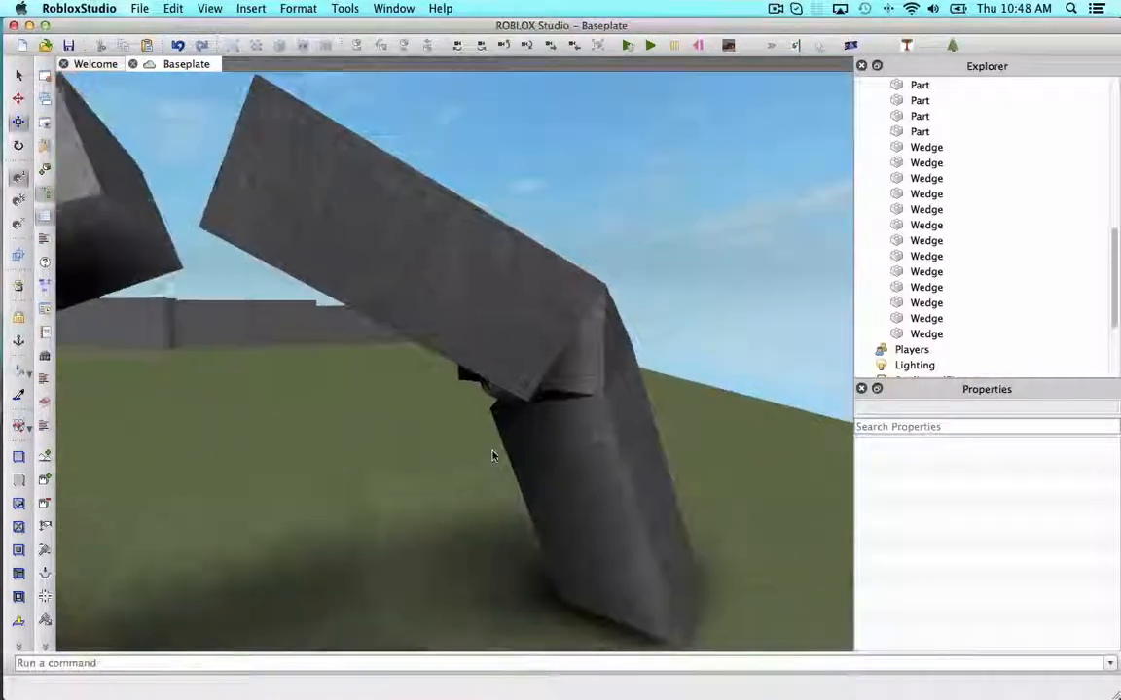
- Shorten the wedge under the second beam's outer corner so its centre sits at about 385, 181, 495
{"action": "scroll", "coordinate": [492, 455], "scroll_direction": "up", "scroll_amount": 3}
{"action": "left_click", "coordinate": [454, 429]}
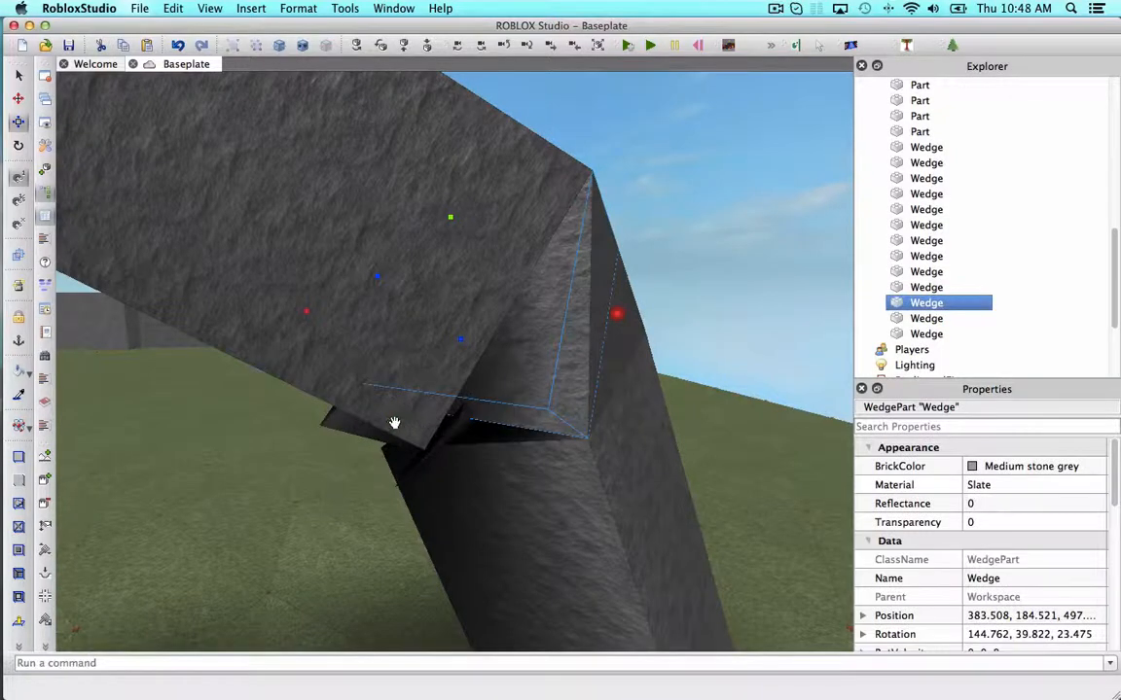
{"action": "left_click_drag", "start_coordinate": [389, 468], "coordinate": [389, 470]}
{"action": "right_click_drag", "start_coordinate": [389, 470], "coordinate": [406, 364]}
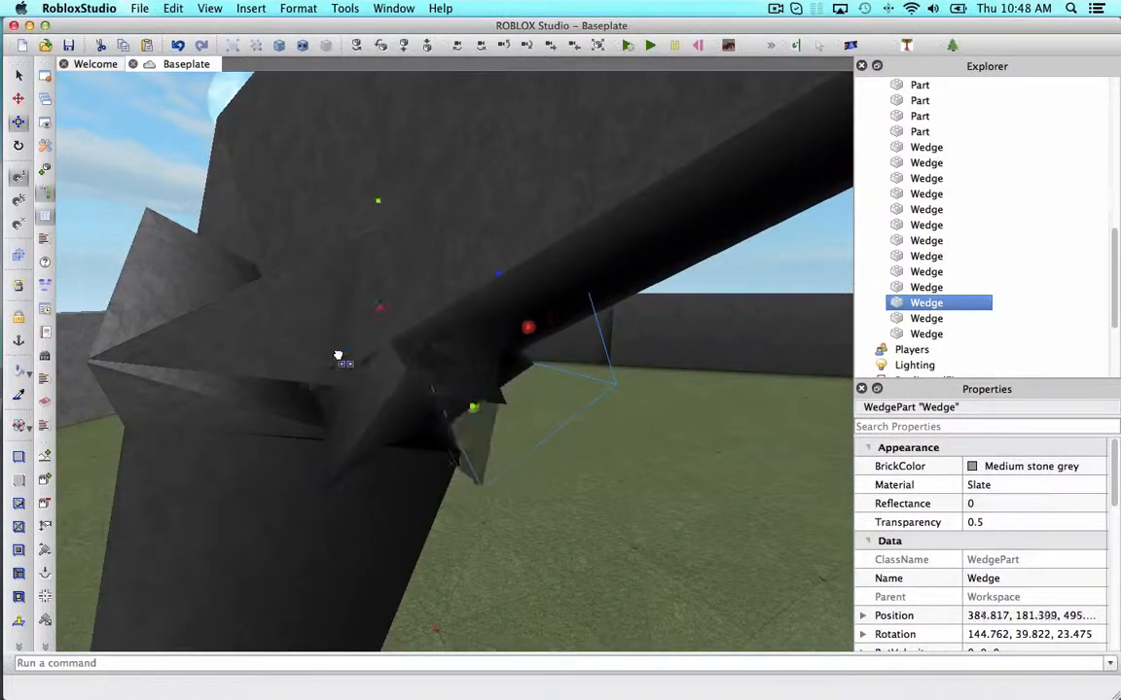
{"action": "key", "text": "d"}
{"action": "left_click", "coordinate": [681, 243]}
- Bridge the open gap between the upper ends of the two slanted beams with filler wedges
{"action": "right_click_drag", "start_coordinate": [680, 242], "coordinate": [610, 236]}
{"action": "key", "text": "s"}
{"action": "key", "text": "w"}
{"action": "key", "text": "s"}
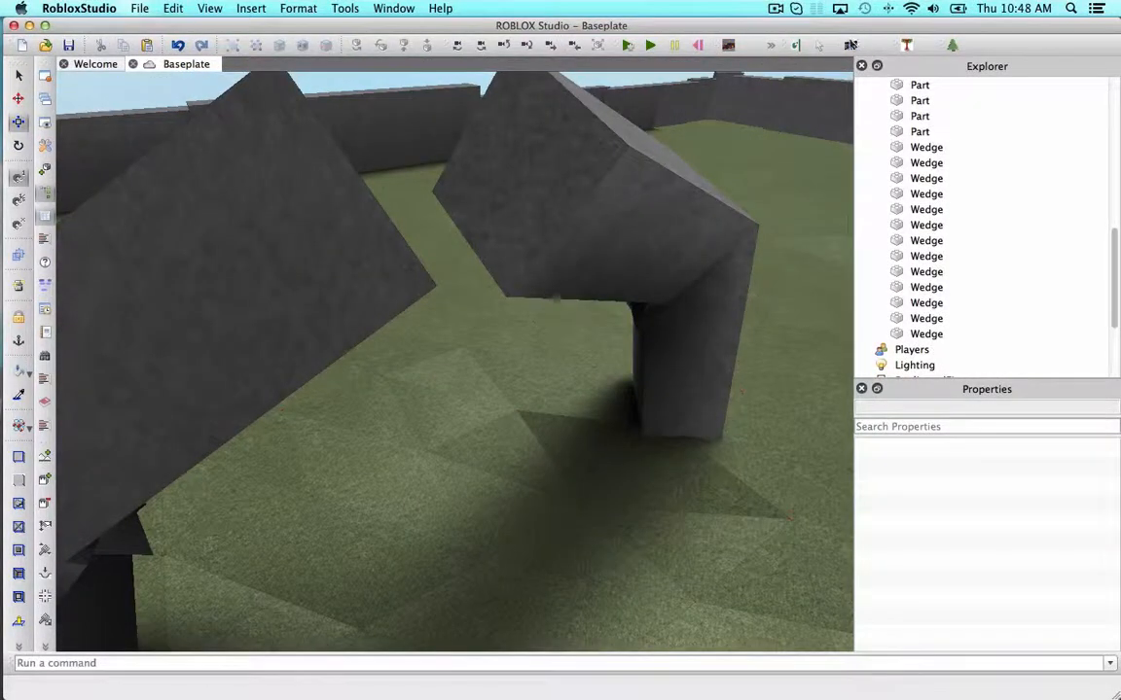
{"action": "left_click", "coordinate": [850, 44]}
{"action": "right_click_drag", "start_coordinate": [737, 165], "coordinate": [417, 149]}
{"action": "key", "text": "s"}
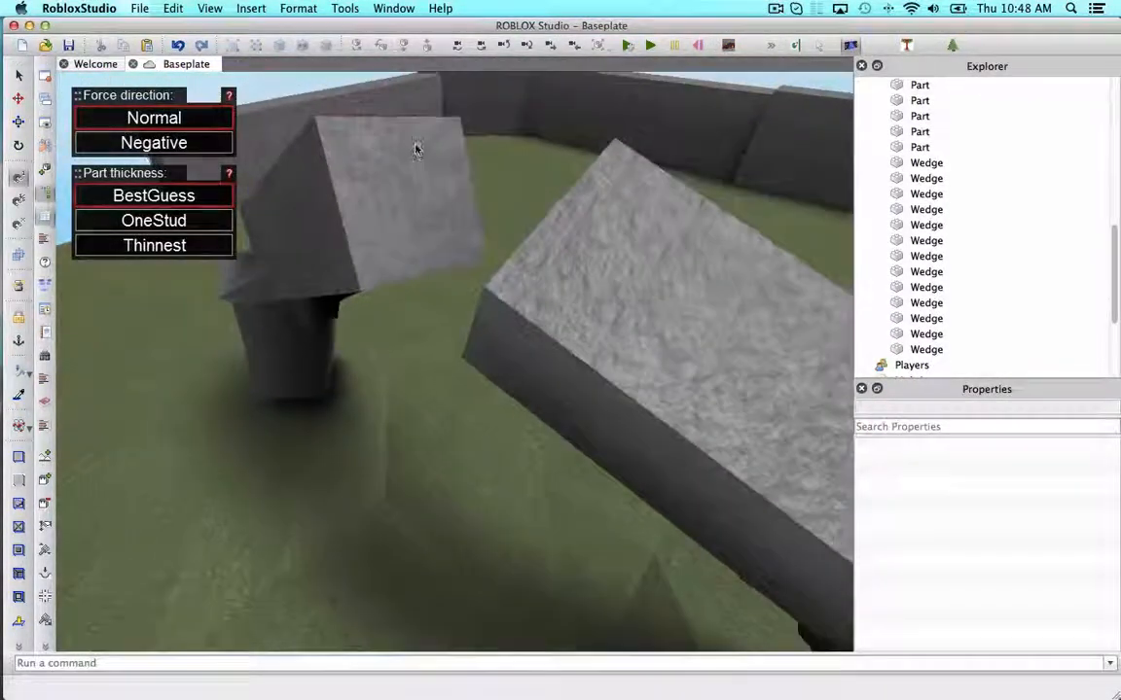
{"action": "left_click", "coordinate": [416, 140]}
{"action": "left_click", "coordinate": [573, 192]}
{"action": "key", "text": "w"}
{"action": "right_click_drag", "start_coordinate": [573, 192], "coordinate": [573, 192]}
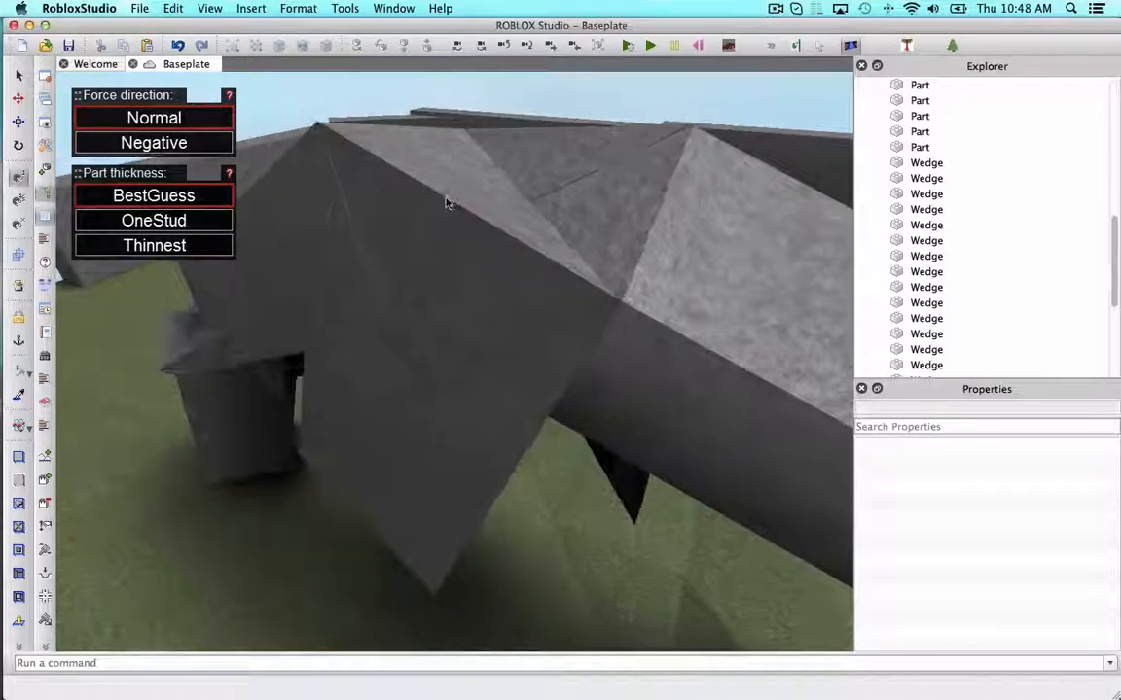
- Shorten the large wedge hanging below the arch's crown on its front side from both ends
{"action": "left_click", "coordinate": [17, 76]}
{"action": "left_click", "coordinate": [457, 493]}
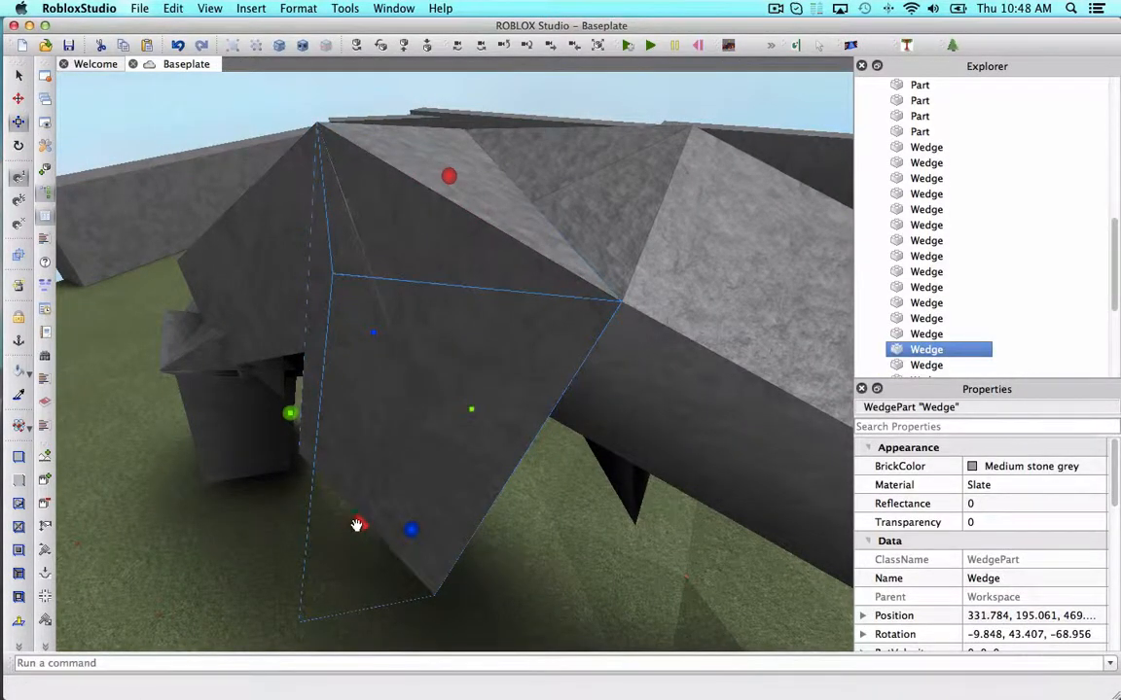
{"action": "left_click_drag", "start_coordinate": [357, 525], "coordinate": [398, 414]}
{"action": "right_click_drag", "start_coordinate": [437, 340], "coordinate": [433, 335]}
{"action": "left_click_drag", "start_coordinate": [452, 218], "coordinate": [535, 226]}
{"action": "right_click_drag", "start_coordinate": [535, 225], "coordinate": [535, 224]}
- Trim the adjacent crown wedge from both ends so its centre sits at about 321, 219, 499
{"action": "left_click", "coordinate": [490, 391]}
{"action": "left_click_drag", "start_coordinate": [378, 526], "coordinate": [463, 420]}
{"action": "right_click_drag", "start_coordinate": [464, 420], "coordinate": [471, 385]}
{"action": "left_click_drag", "start_coordinate": [518, 254], "coordinate": [548, 255]}
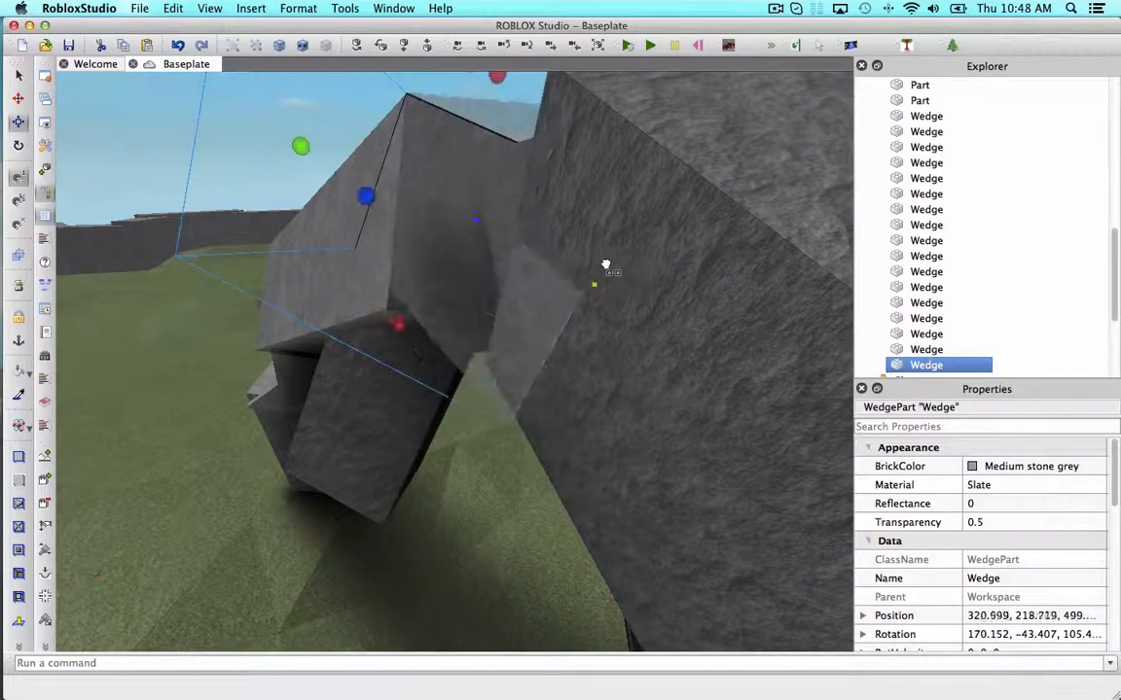
{"action": "left_click_drag", "start_coordinate": [641, 267], "coordinate": [642, 268]}
{"action": "right_click_drag", "start_coordinate": [642, 268], "coordinate": [504, 430]}
{"action": "left_click", "coordinate": [671, 193]}
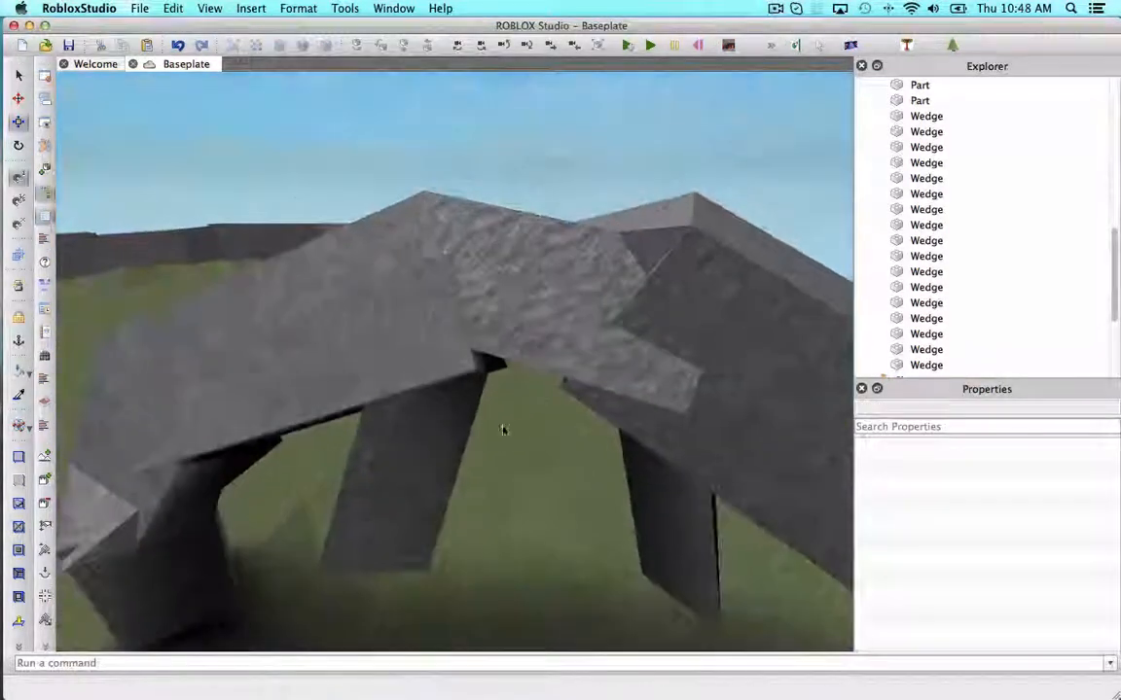
- Shorten the two remaining wedges that hang down beneath the arch's crown and deselect them
{"action": "left_click", "coordinate": [430, 464]}
{"action": "left_click_drag", "start_coordinate": [357, 551], "coordinate": [435, 401]}
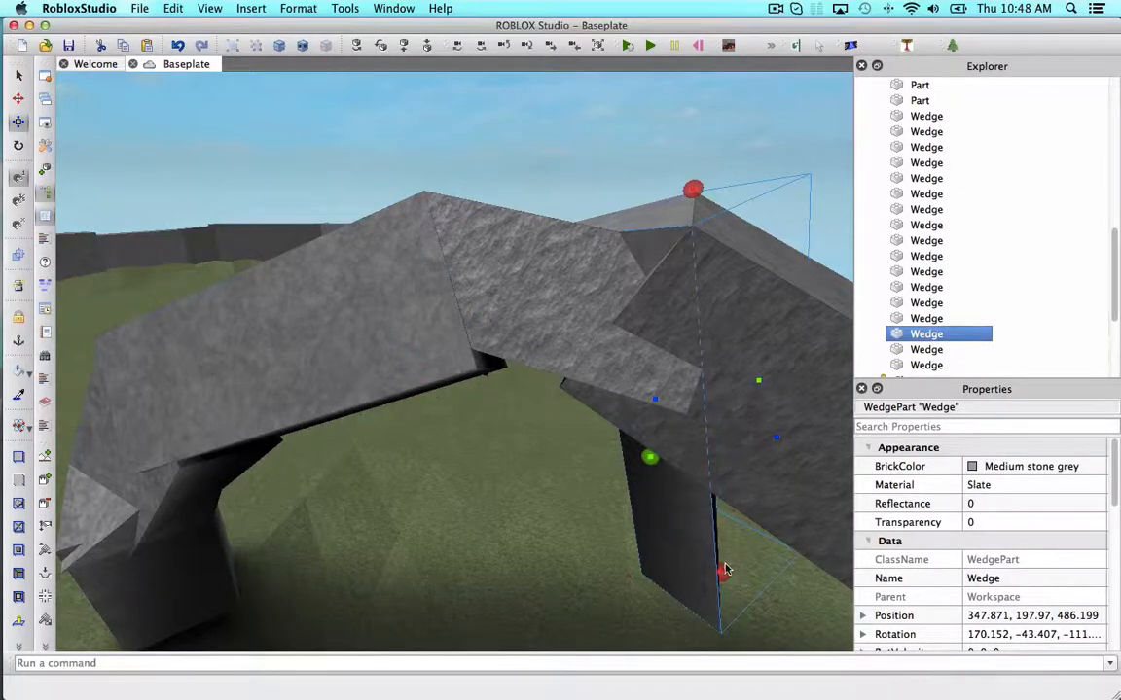
{"action": "left_click_drag", "start_coordinate": [723, 571], "coordinate": [728, 502]}
{"action": "left_click_drag", "start_coordinate": [714, 438], "coordinate": [712, 407]}
{"action": "left_click", "coordinate": [758, 178]}
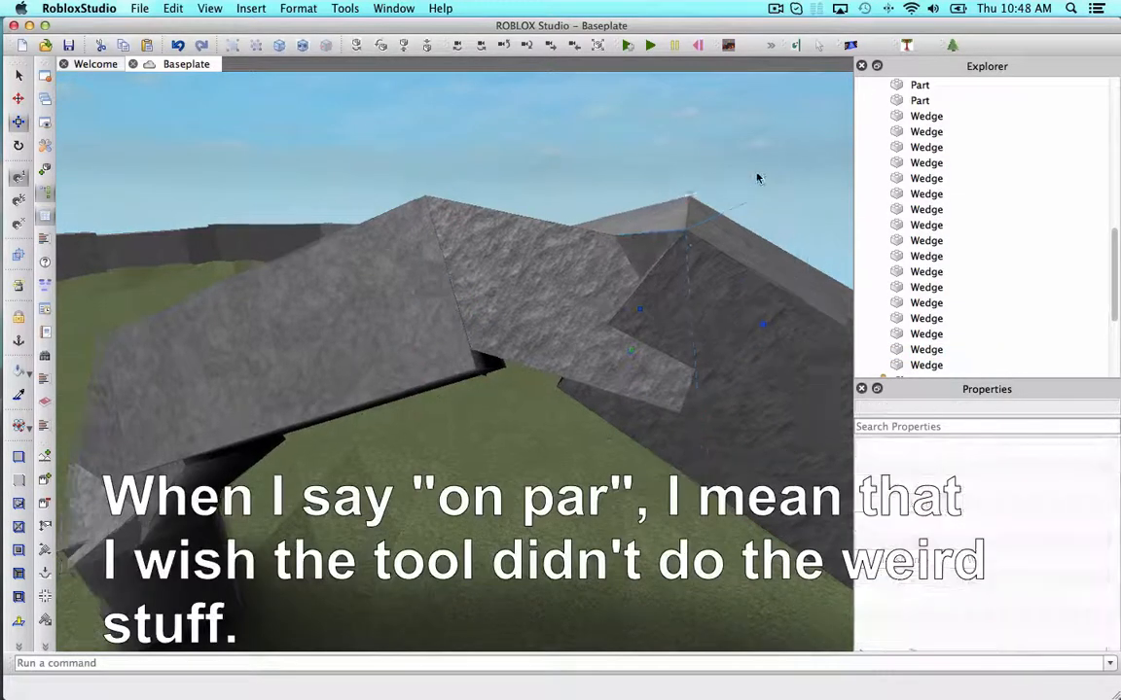
- Duplicate the upright slate pillar at the arch's foot to make a block for a rock cluster
{"action": "right_click_drag", "start_coordinate": [758, 178], "coordinate": [758, 178]}
{"action": "scroll", "coordinate": [758, 178], "scroll_direction": "down", "scroll_amount": 8}
{"action": "scroll", "coordinate": [758, 178], "scroll_direction": "up", "scroll_amount": 10}
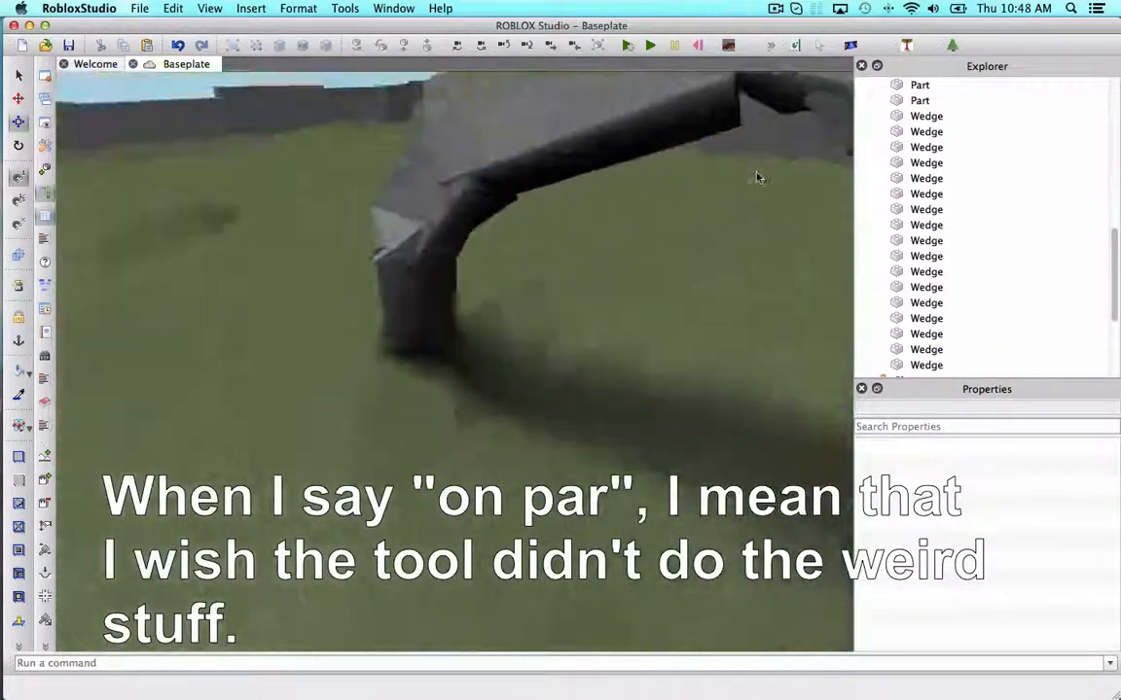
{"action": "scroll", "coordinate": [757, 172], "scroll_direction": "down", "scroll_amount": 8}
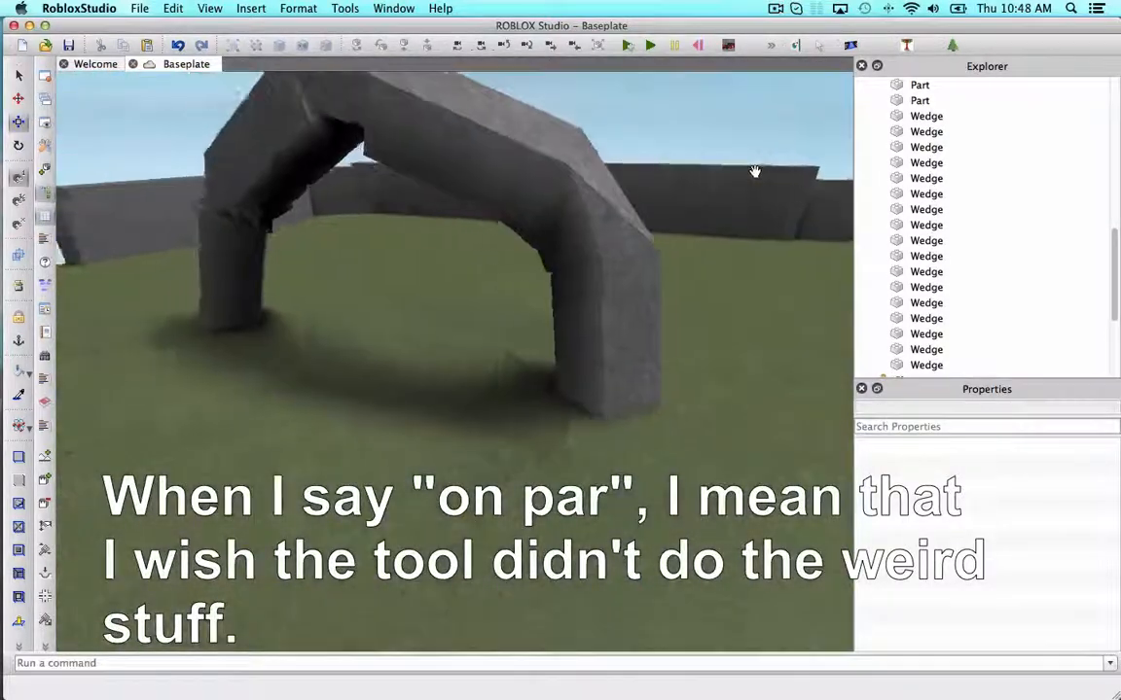
{"action": "left_click", "coordinate": [251, 267]}
{"action": "key", "text": "super+d"}
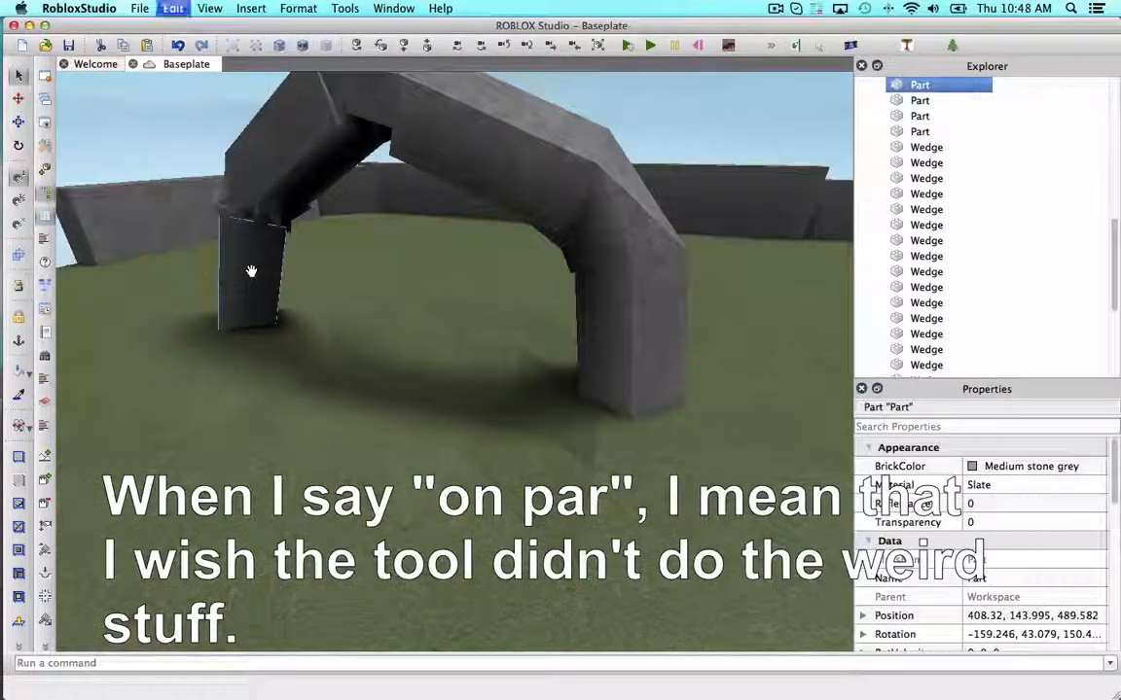
{"action": "right_click_drag", "start_coordinate": [371, 220], "coordinate": [371, 220]}
{"action": "scroll", "coordinate": [576, 228], "scroll_direction": "down", "scroll_amount": 4}
{"action": "scroll", "coordinate": [576, 230], "scroll_direction": "down", "scroll_amount": 5}
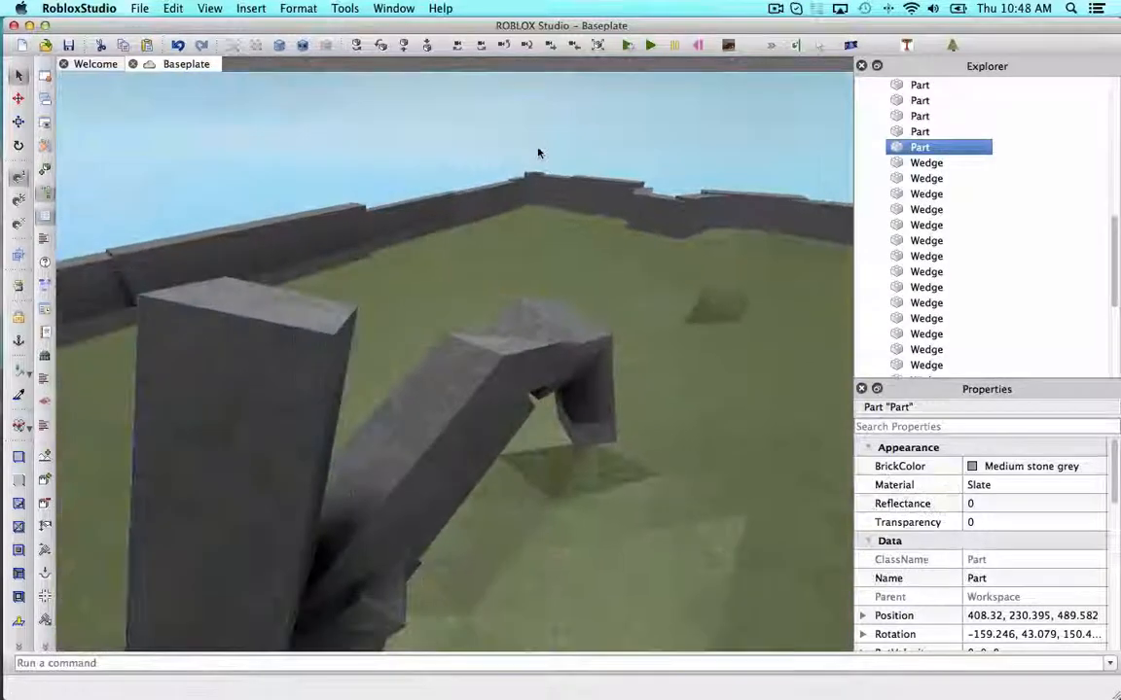
{"action": "left_click", "coordinate": [538, 153]}
- Lower the copied pillar into the ground and set it against the original pillar's side at 408.32, 122.395, 463.582
{"action": "right_click_drag", "start_coordinate": [382, 377], "coordinate": [314, 415]}
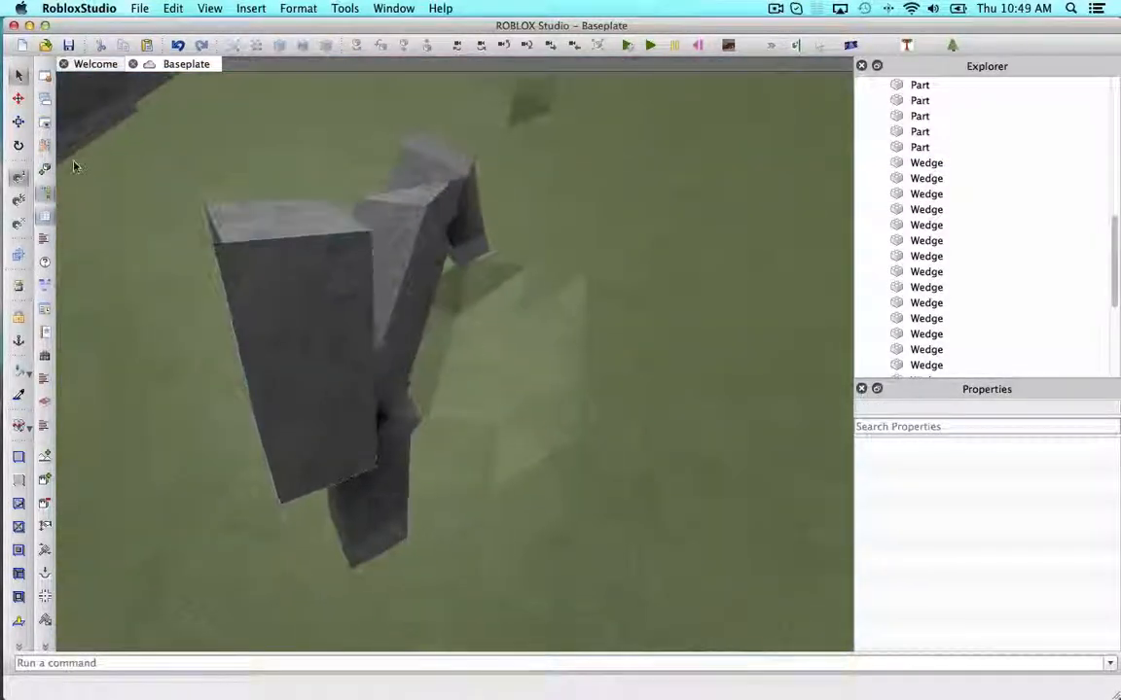
{"action": "left_click", "coordinate": [19, 100]}
{"action": "left_click", "coordinate": [316, 388]}
{"action": "left_click_drag", "start_coordinate": [425, 374], "coordinate": [444, 231]}
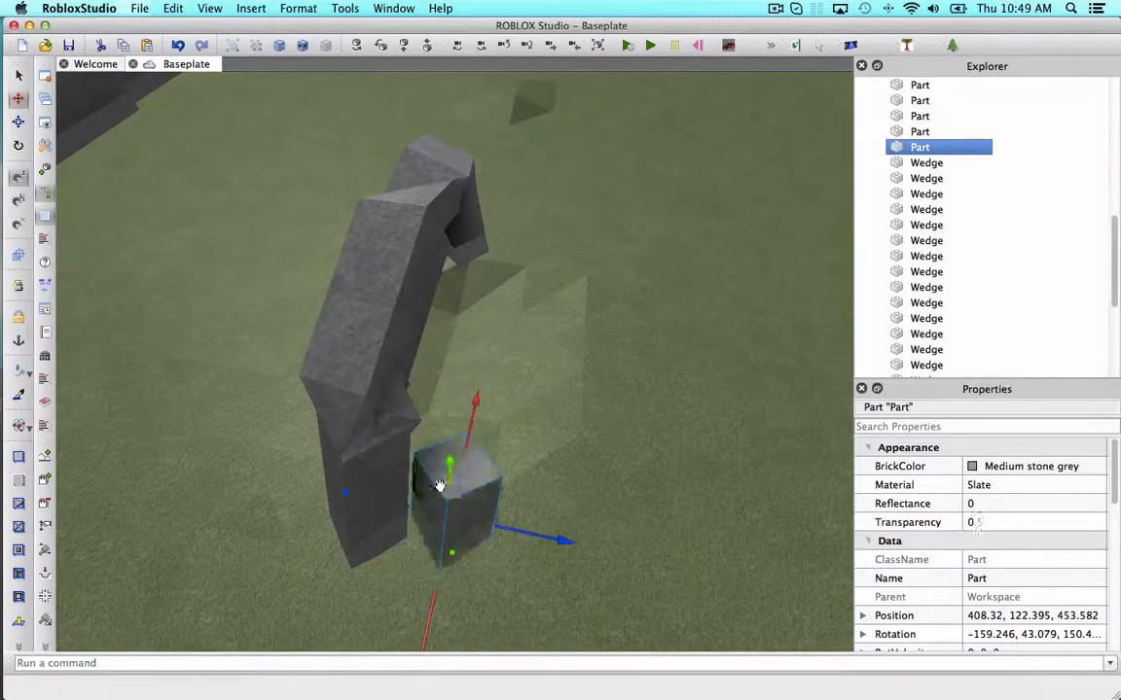
{"action": "left_click_drag", "start_coordinate": [333, 496], "coordinate": [335, 493]}
{"action": "key", "text": "d"}
{"action": "key", "text": "w"}
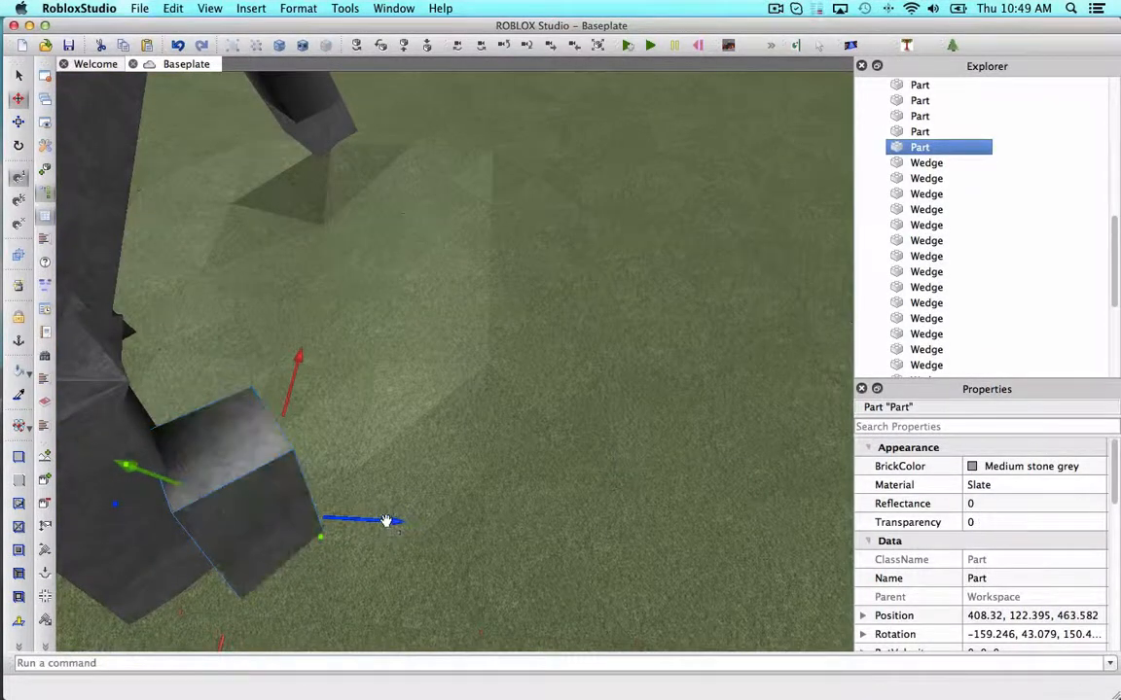
- Duplicate the sunken block, turn the copy about its vertical axis and sink it into the ground beside the first
{"action": "key", "text": "super+d"}
{"action": "left_click_drag", "start_coordinate": [582, 294], "coordinate": [424, 272]}
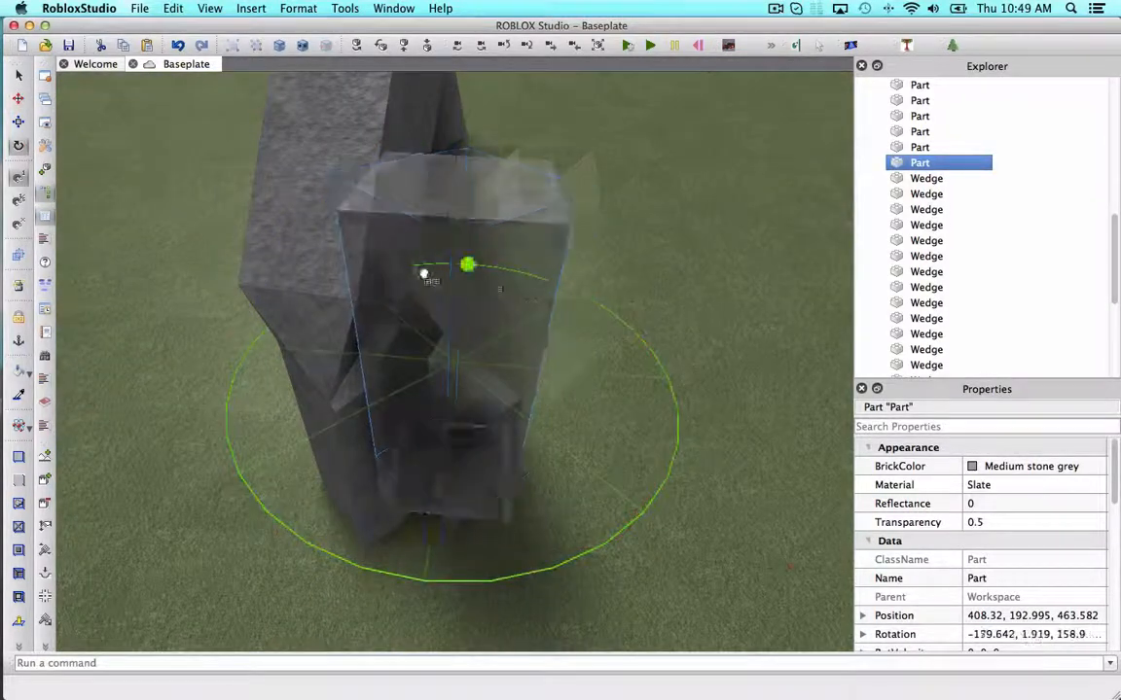
{"action": "left_click", "coordinate": [19, 98]}
{"action": "left_click_drag", "start_coordinate": [594, 368], "coordinate": [737, 377]}
{"action": "left_click_drag", "start_coordinate": [715, 162], "coordinate": [583, 433]}
{"action": "right_click_drag", "start_coordinate": [584, 432], "coordinate": [497, 432]}
- Duplicate the second base block and rotate the copy to about 168.812, -25.926, 156.4
{"action": "key", "text": "super+d"}
{"action": "left_click", "coordinate": [19, 145]}
{"action": "left_click_drag", "start_coordinate": [482, 459], "coordinate": [107, 235]}
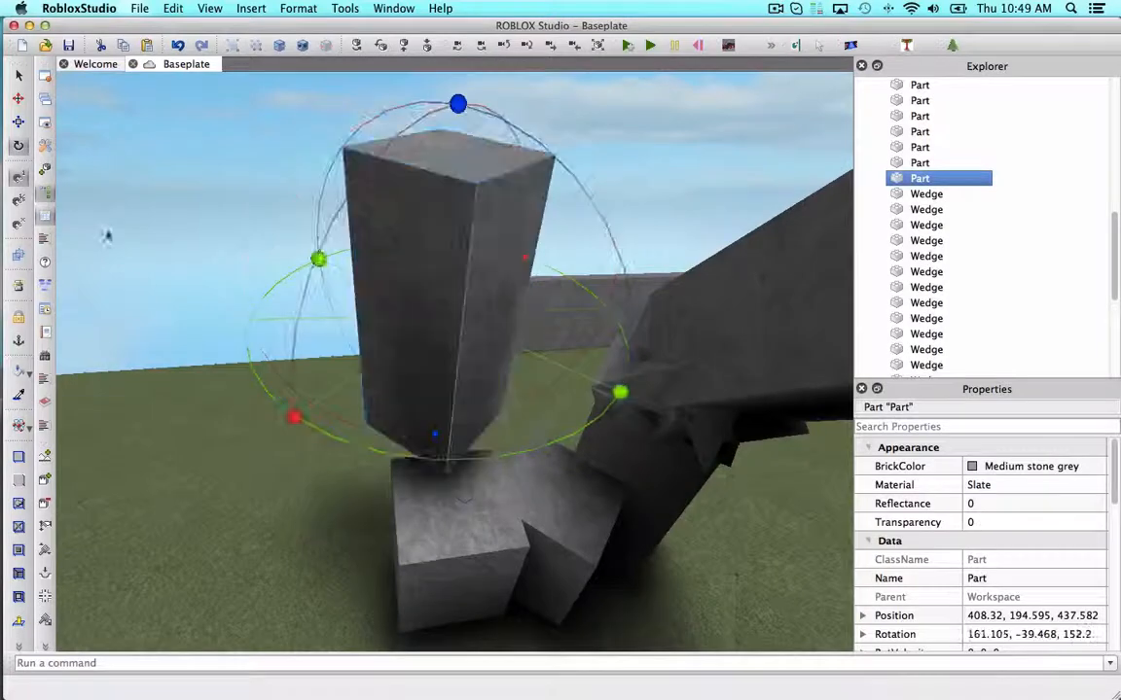
{"action": "left_click_drag", "start_coordinate": [620, 392], "coordinate": [603, 430]}
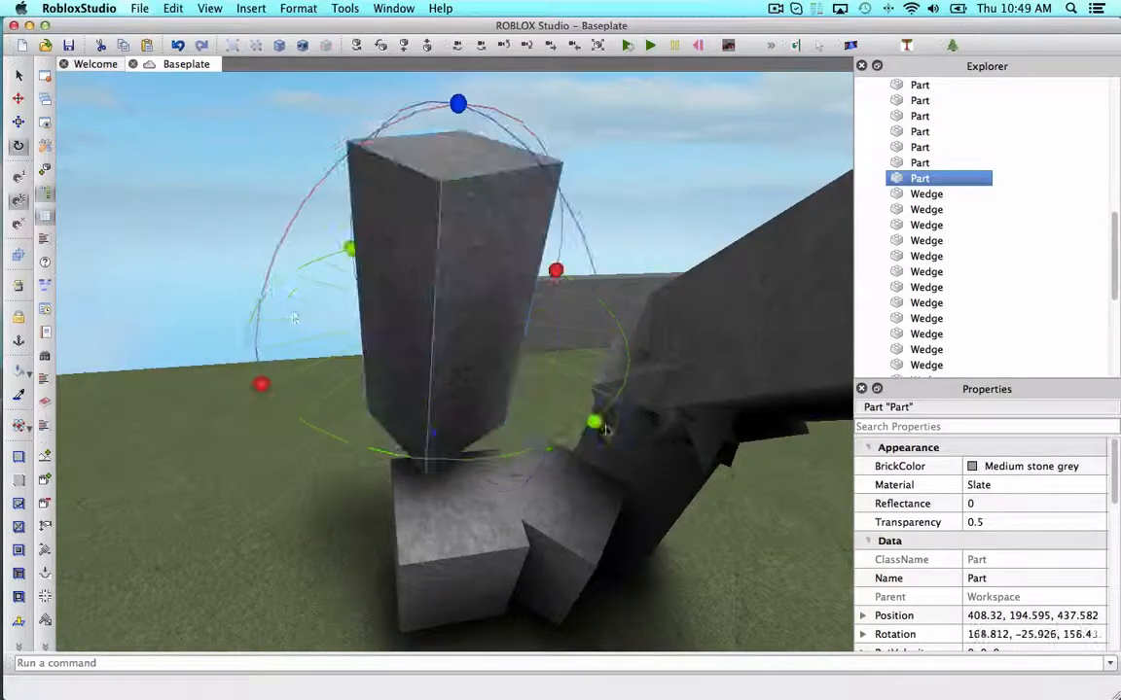
- Sink the third block into the ground at the outer end of the row, at 389.32, 117.595, 420.582
{"action": "left_click", "coordinate": [22, 101]}
{"action": "left_click_drag", "start_coordinate": [313, 319], "coordinate": [203, 336]}
{"action": "left_click_drag", "start_coordinate": [368, 422], "coordinate": [373, 465]}
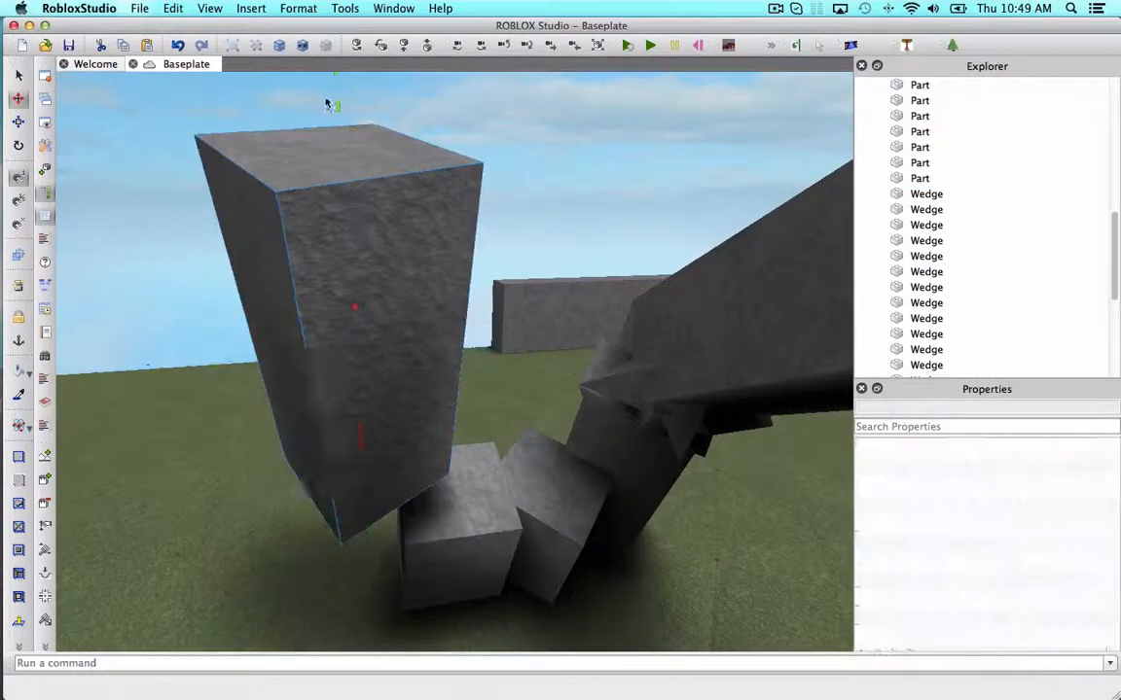
{"action": "left_click_drag", "start_coordinate": [329, 103], "coordinate": [338, 345]}
{"action": "right_click_drag", "start_coordinate": [358, 545], "coordinate": [367, 557]}
{"action": "left_click_drag", "start_coordinate": [262, 566], "coordinate": [220, 561]}
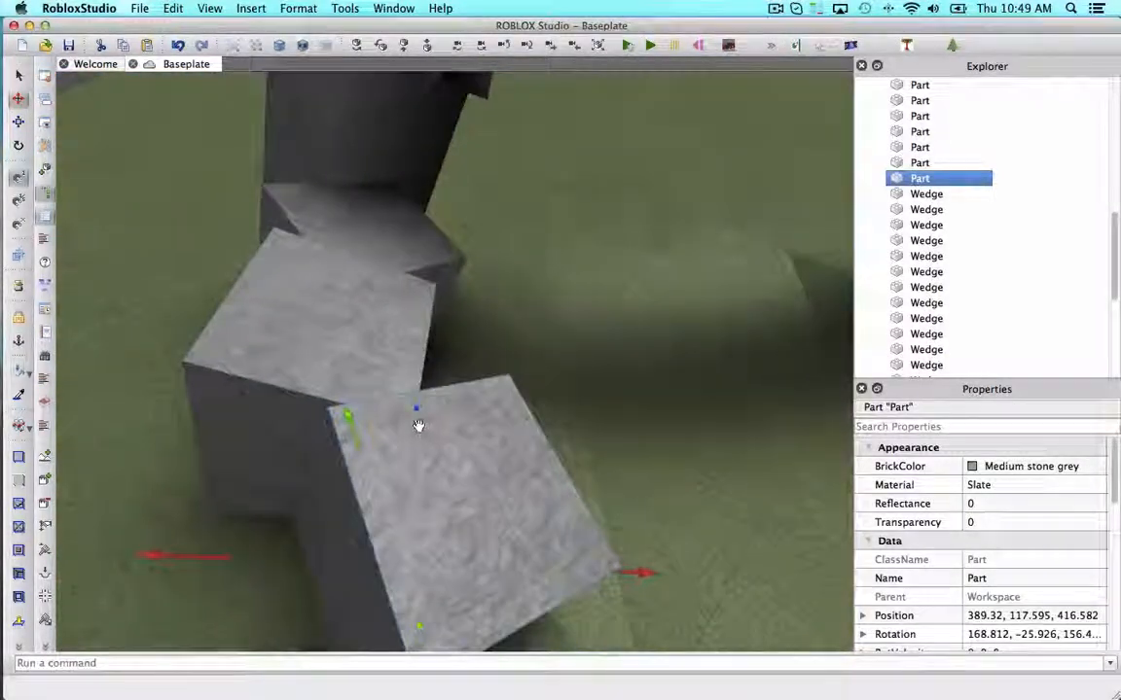
{"action": "left_click_drag", "start_coordinate": [418, 423], "coordinate": [418, 412]}
{"action": "right_click_drag", "start_coordinate": [418, 415], "coordinate": [418, 412]}
- Select the three sunken base blocks together and duplicate them
{"action": "left_click", "coordinate": [324, 117]}
{"action": "right_click_drag", "start_coordinate": [323, 116], "coordinate": [325, 119]}
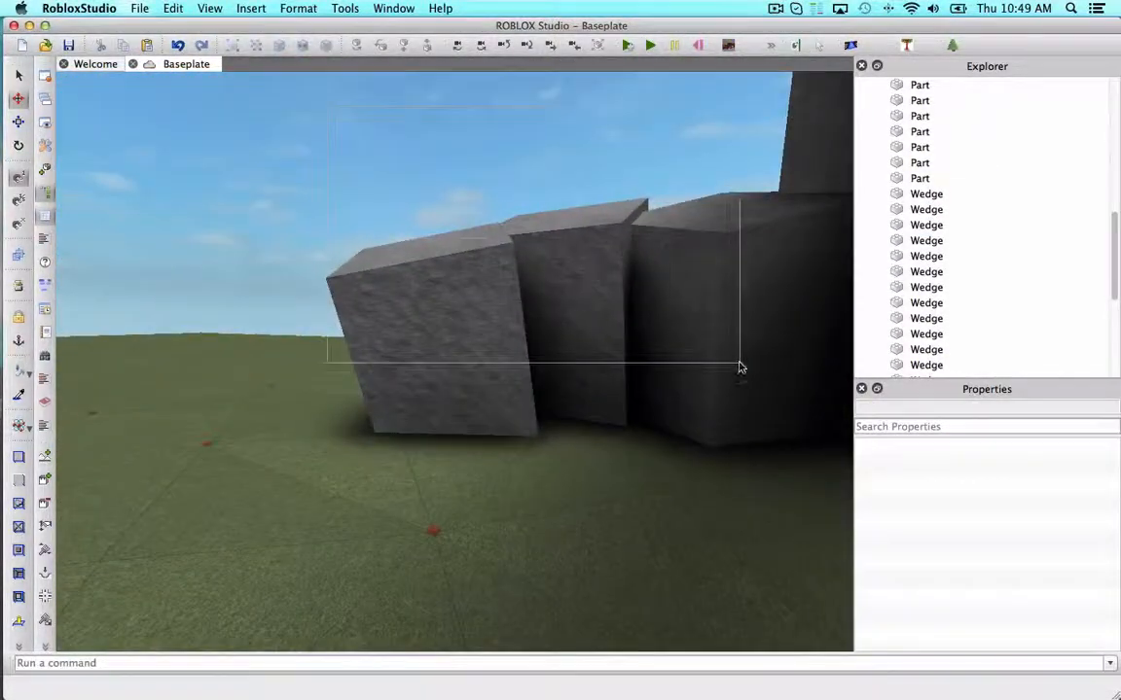
{"action": "left_click_drag", "start_coordinate": [739, 368], "coordinate": [752, 416]}
{"action": "key", "text": "super+a"}
{"action": "right_click_drag", "start_coordinate": [474, 257], "coordinate": [518, 232]}
{"action": "left_click", "coordinate": [489, 255]}
{"action": "left_click", "coordinate": [562, 502]}
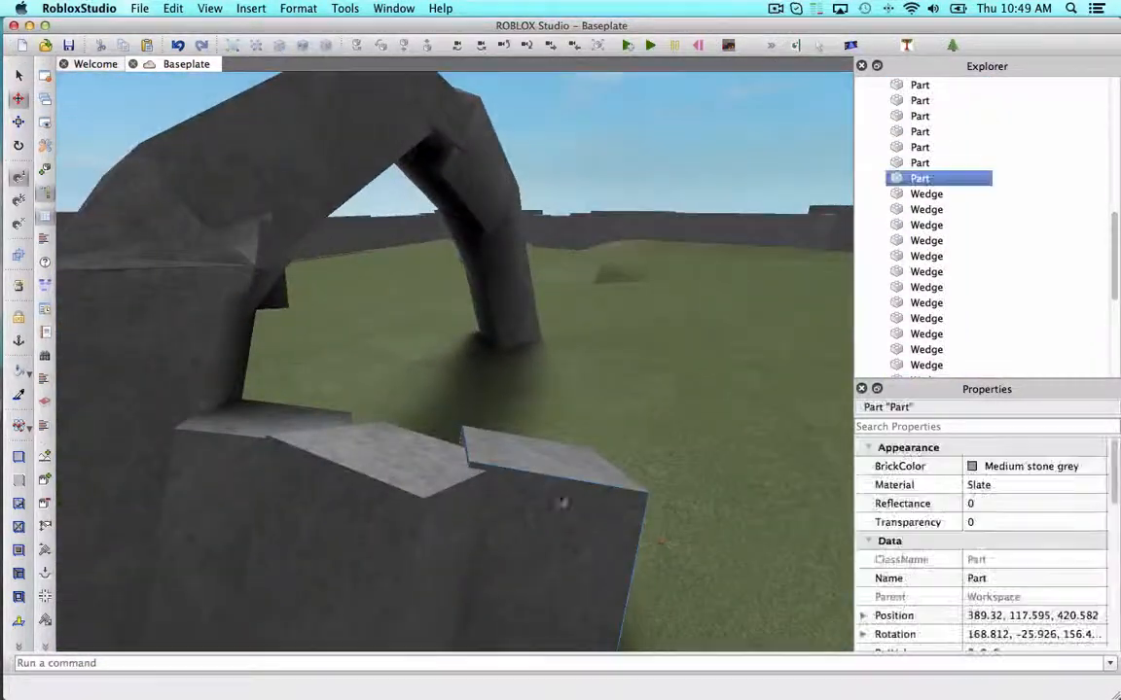
{"action": "left_click", "coordinate": [218, 454], "text": "super"}
{"action": "key", "text": "super+d"}
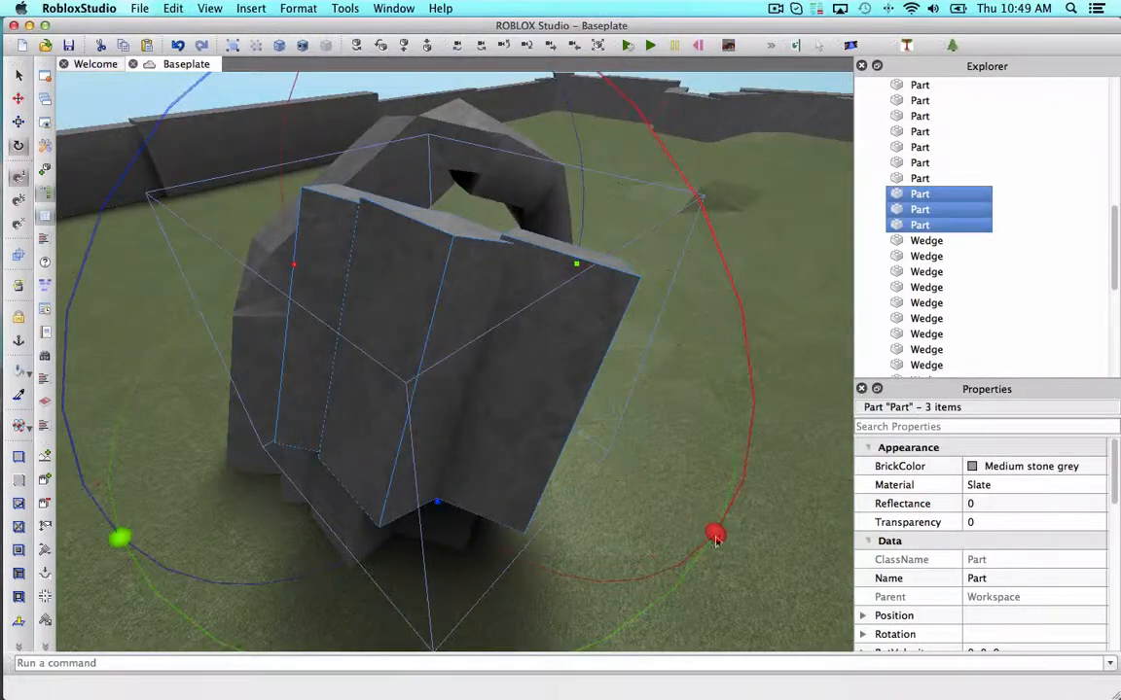
- Rotate the three copied blocks and sink them into the ground beside the arch's opposite foot
{"action": "left_click_drag", "start_coordinate": [124, 533], "coordinate": [552, 242]}
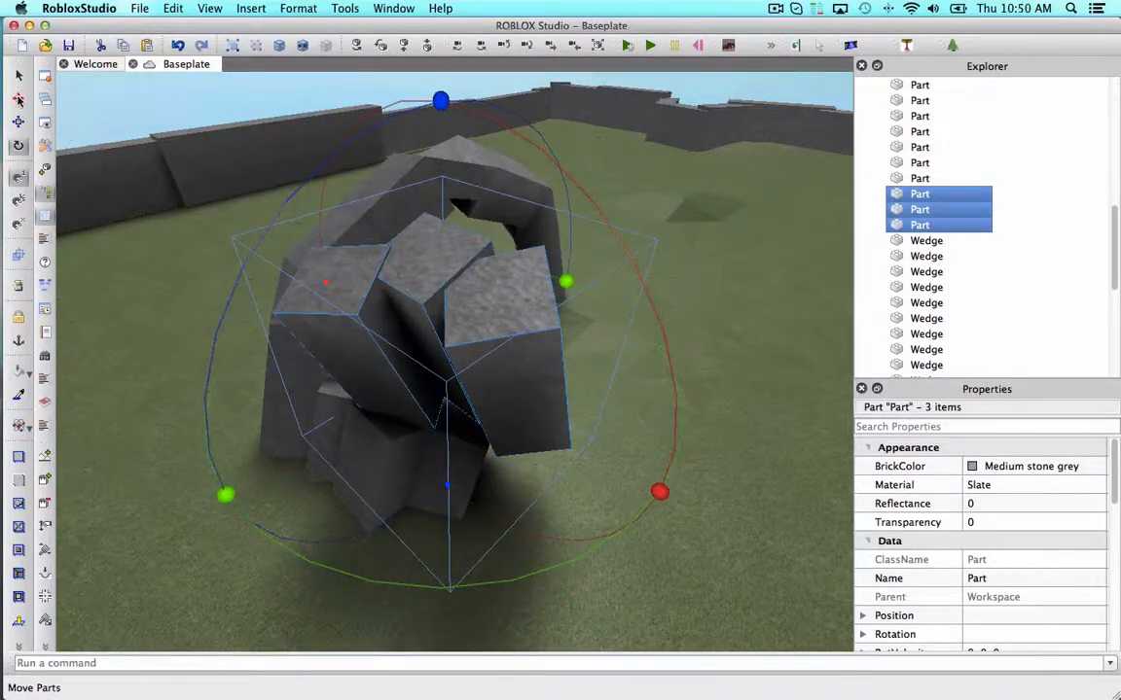
{"action": "left_click_drag", "start_coordinate": [543, 290], "coordinate": [674, 247]}
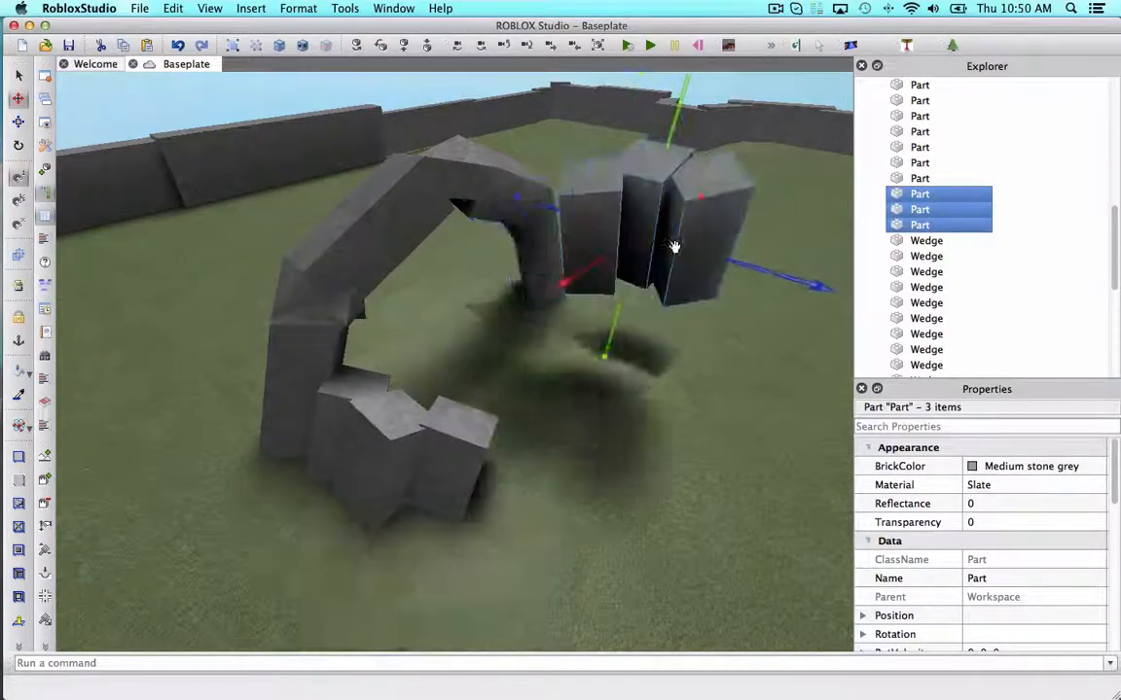
{"action": "left_click_drag", "start_coordinate": [621, 311], "coordinate": [616, 414]}
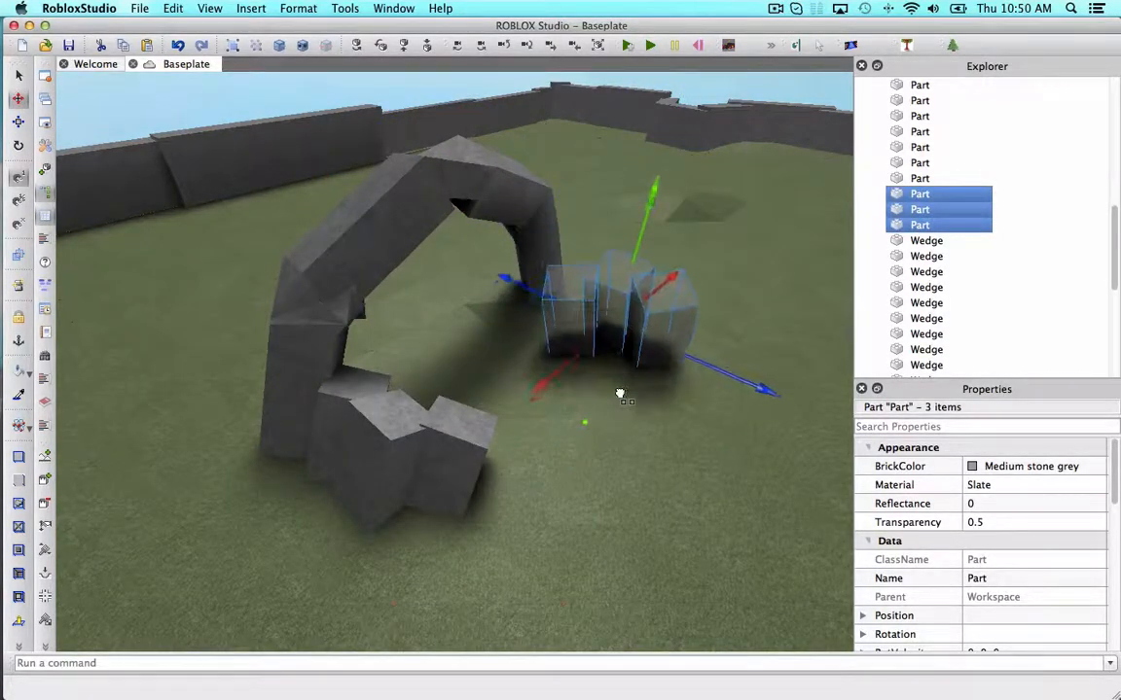
{"action": "right_click_drag", "start_coordinate": [620, 394], "coordinate": [620, 393]}
{"action": "scroll", "coordinate": [619, 393], "scroll_direction": "up", "scroll_amount": 5}
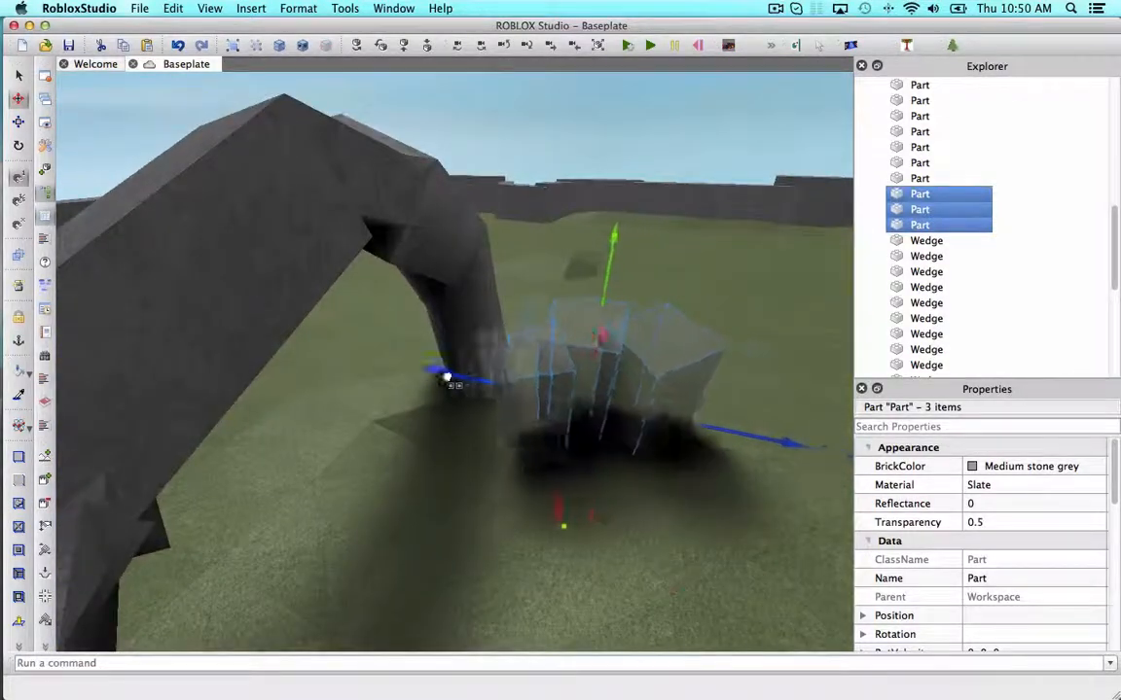
{"action": "left_click_drag", "start_coordinate": [446, 377], "coordinate": [422, 373]}
{"action": "left_click_drag", "start_coordinate": [581, 336], "coordinate": [595, 313]}
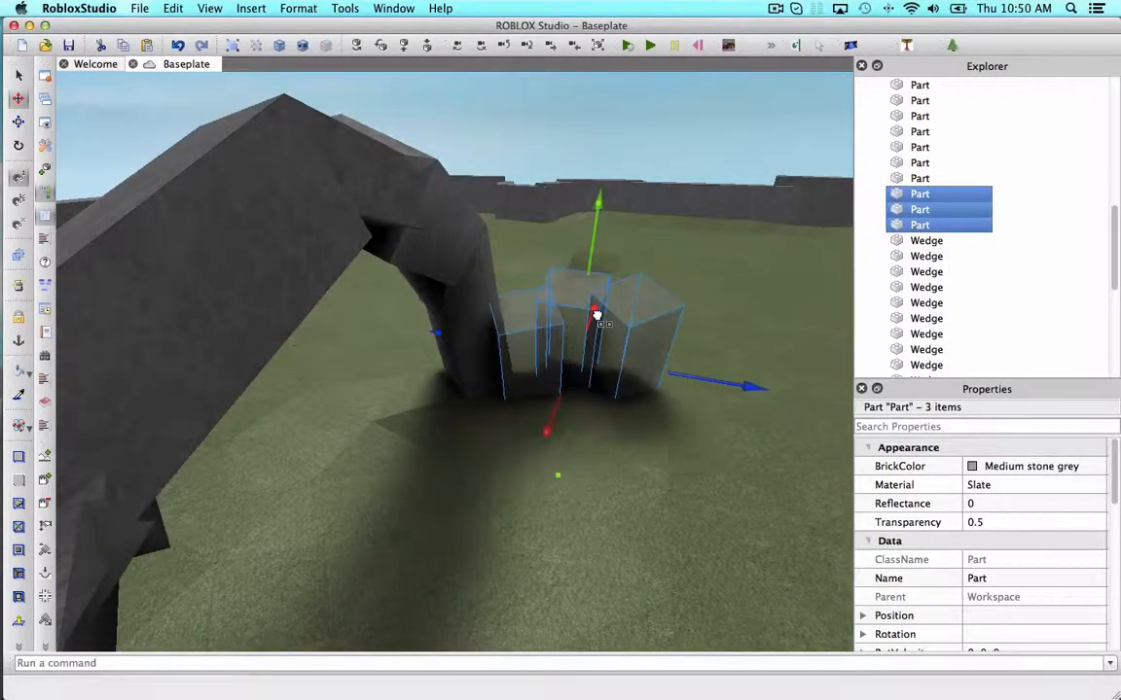
{"action": "right_click_drag", "start_coordinate": [596, 314], "coordinate": [596, 311]}
- Lengthen the blocks of the copied cluster, stretching the innermost one around the arch's foot, and deselect them
{"action": "left_click", "coordinate": [598, 278]}
{"action": "left_click", "coordinate": [623, 324]}
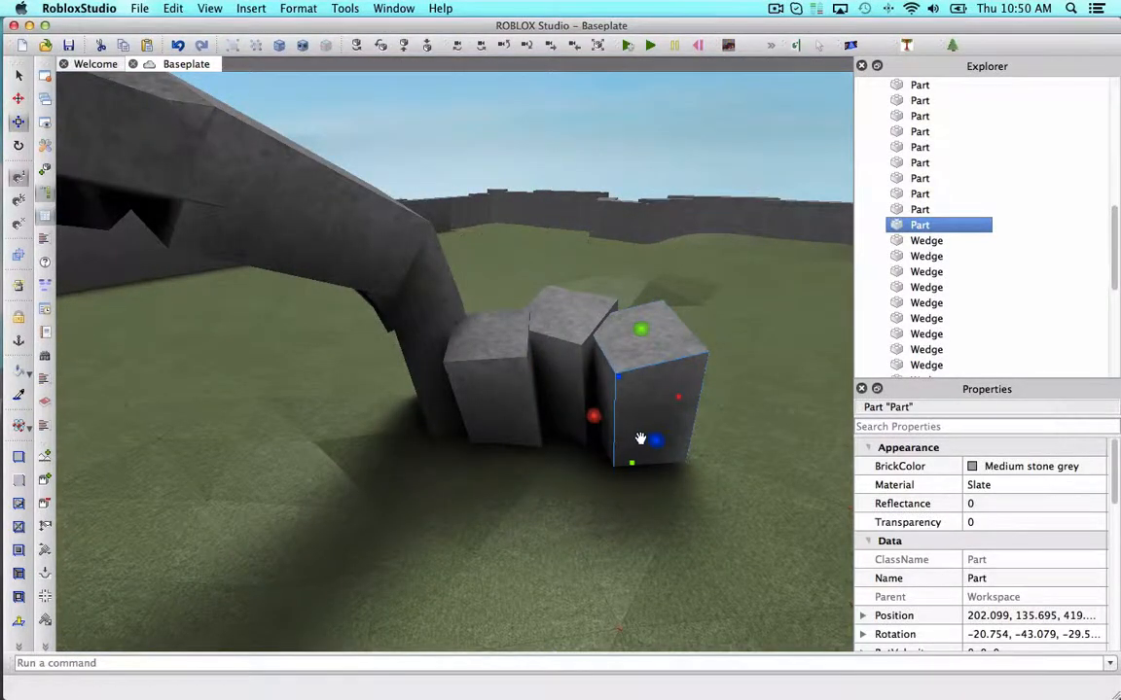
{"action": "left_click_drag", "start_coordinate": [640, 439], "coordinate": [701, 528]}
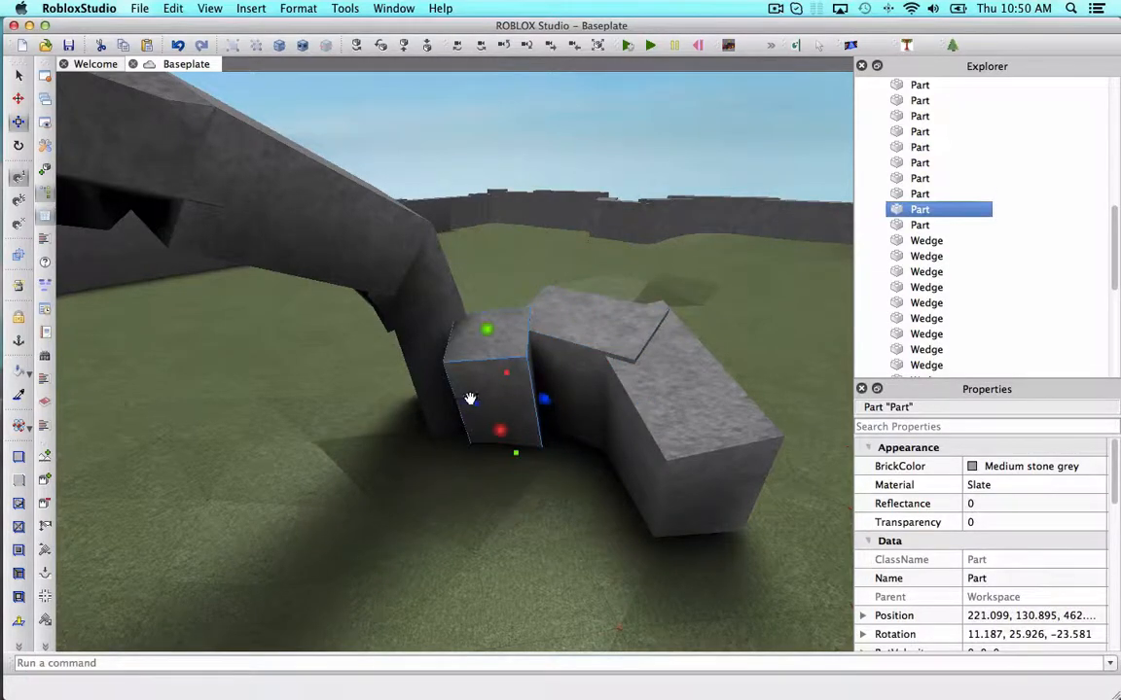
{"action": "left_click_drag", "start_coordinate": [470, 399], "coordinate": [376, 403]}
{"action": "right_click_drag", "start_coordinate": [491, 303], "coordinate": [505, 260]}
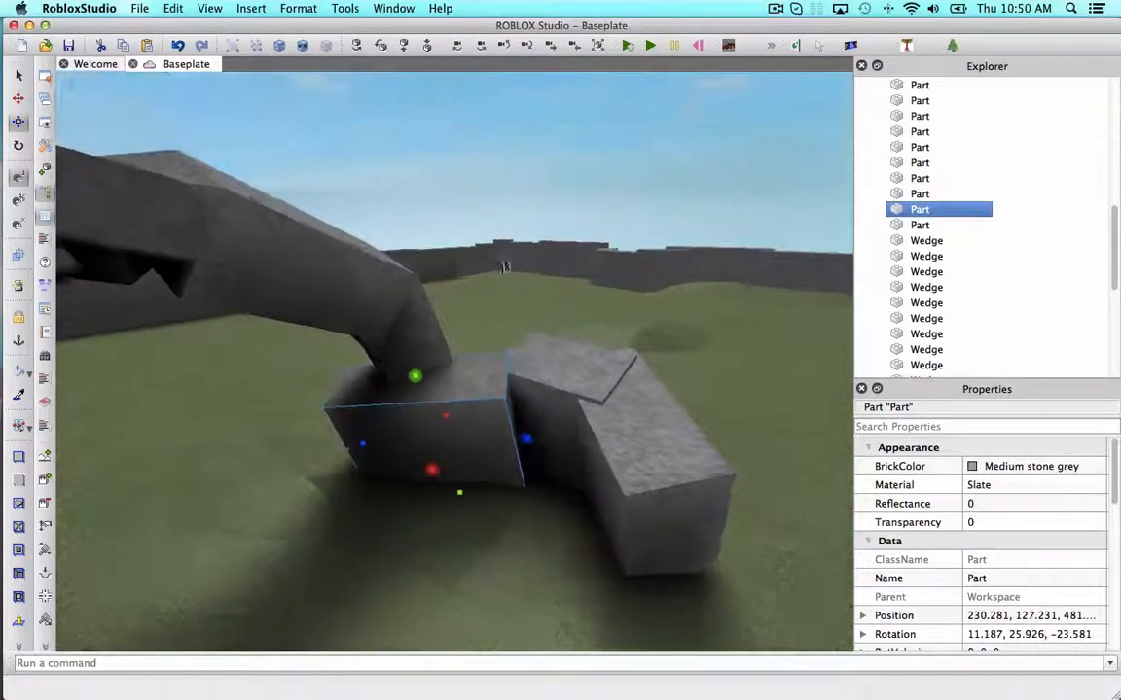
{"action": "left_click", "coordinate": [555, 192]}
- Lengthen the original cluster's innermost block towards its pillar, centring it at about 404.563, 120.971, 467, and deselect it
{"action": "scroll", "coordinate": [555, 193], "scroll_direction": "up", "scroll_amount": 4}
{"action": "scroll", "coordinate": [554, 189], "scroll_direction": "down", "scroll_amount": 5}
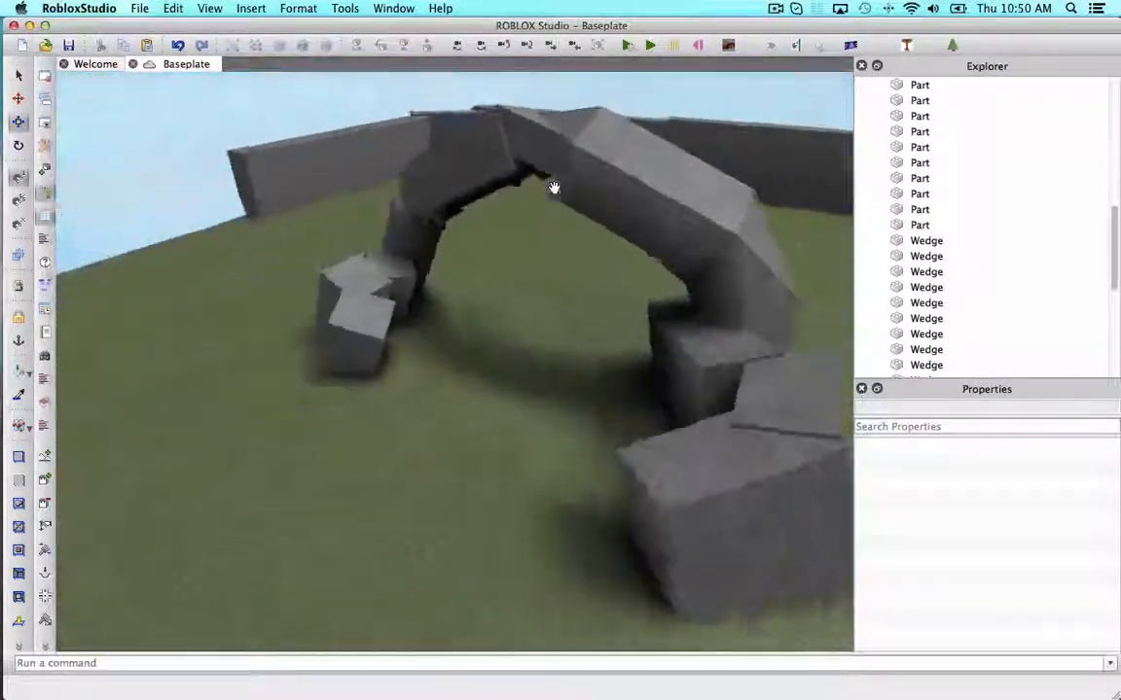
{"action": "scroll", "coordinate": [406, 315], "scroll_direction": "up", "scroll_amount": 3}
{"action": "left_click", "coordinate": [374, 365]}
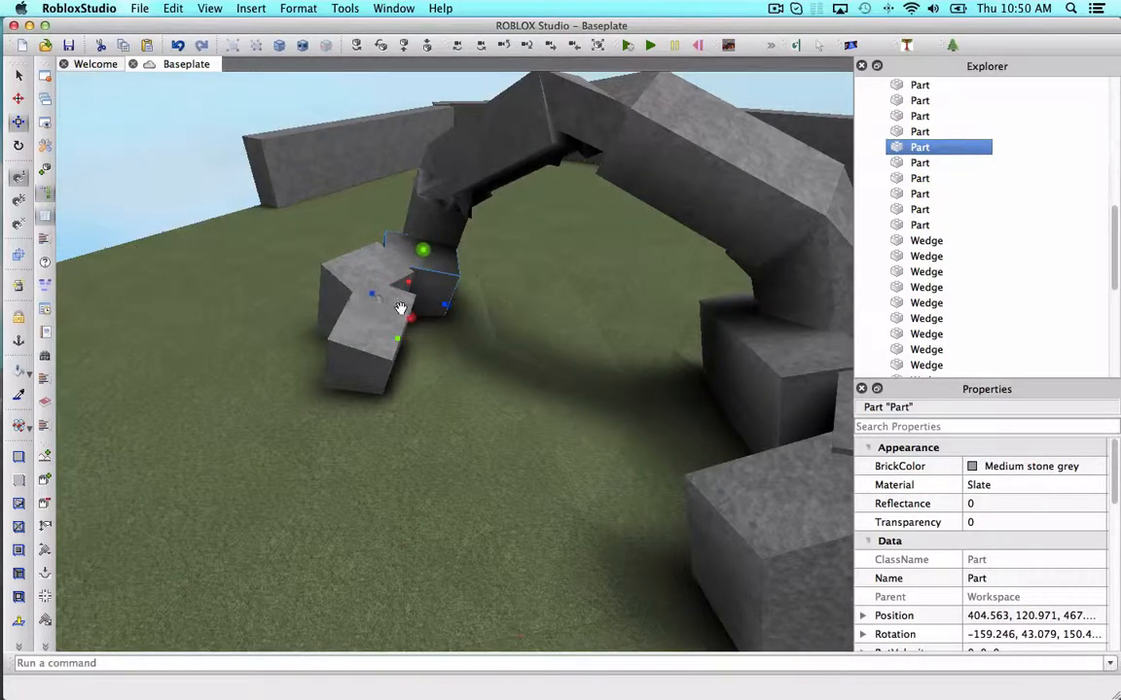
{"action": "scroll", "coordinate": [401, 311], "scroll_direction": "down", "scroll_amount": 2}
{"action": "right_click_drag", "start_coordinate": [403, 312], "coordinate": [438, 310]}
{"action": "left_click", "coordinate": [592, 185]}
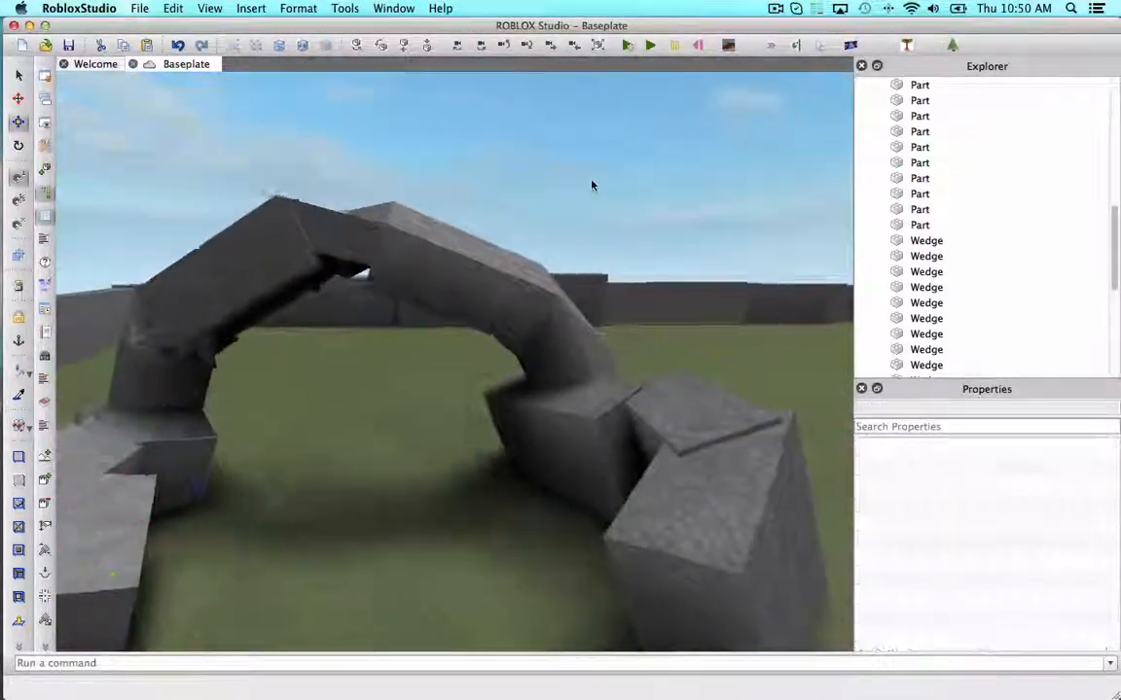
- Paste another set of three blocks, rotate it and sink it on the other side of the first pillar's foot
{"action": "right_click_drag", "start_coordinate": [592, 185], "coordinate": [591, 184]}
{"action": "key", "text": "super+v"}
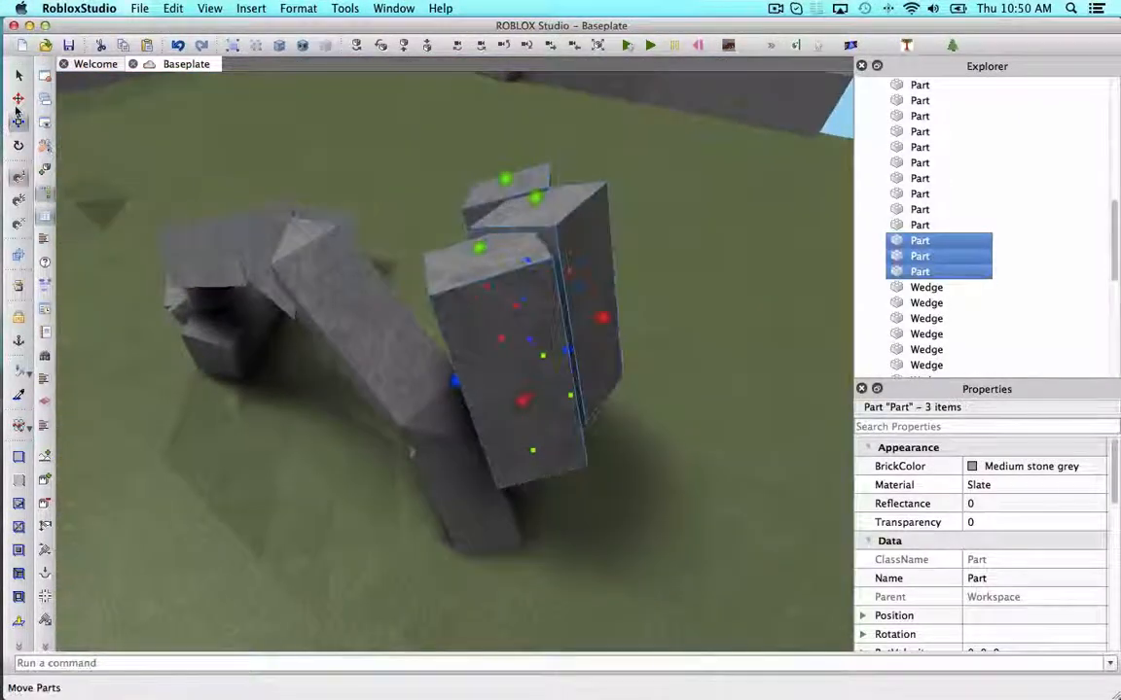
{"action": "right_click_drag", "start_coordinate": [282, 212], "coordinate": [283, 214]}
{"action": "left_click_drag", "start_coordinate": [468, 281], "coordinate": [291, 411]}
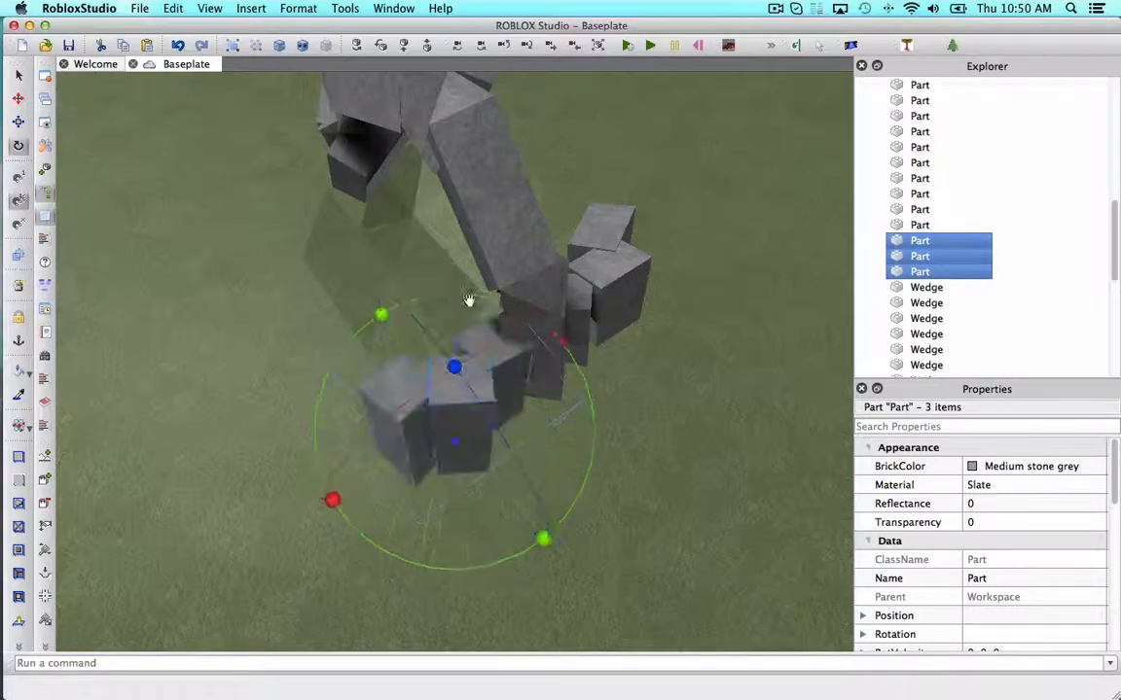
{"action": "right_click_drag", "start_coordinate": [240, 245], "coordinate": [242, 244]}
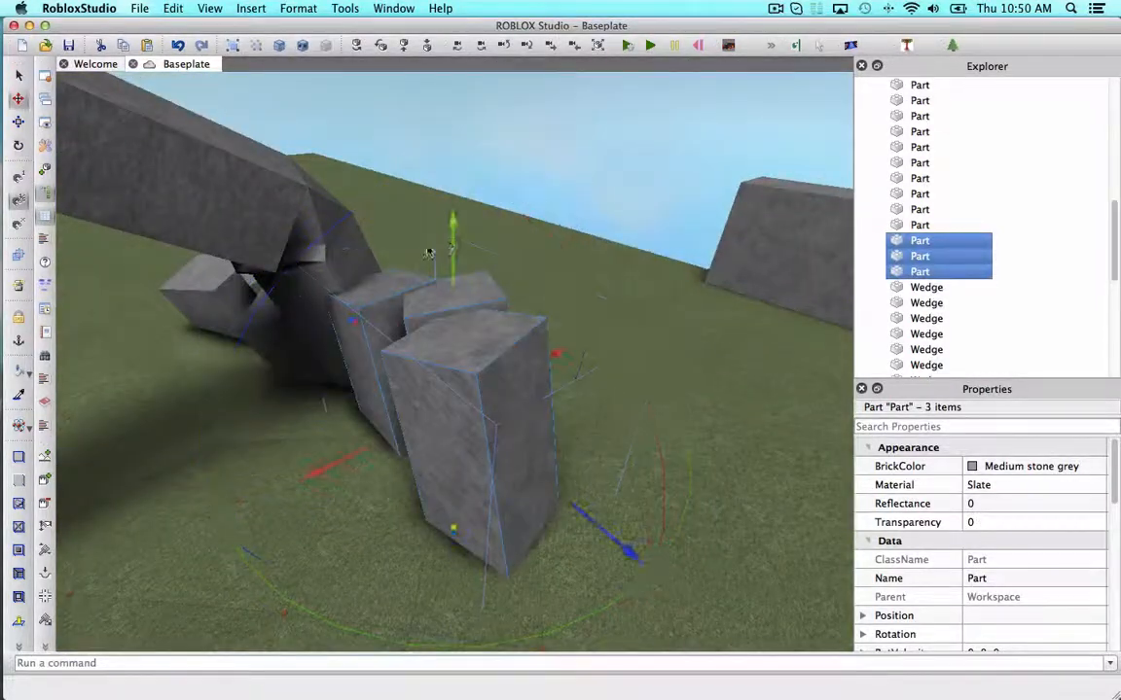
{"action": "left_click_drag", "start_coordinate": [557, 492], "coordinate": [600, 485]}
{"action": "right_click_drag", "start_coordinate": [601, 483], "coordinate": [638, 446]}
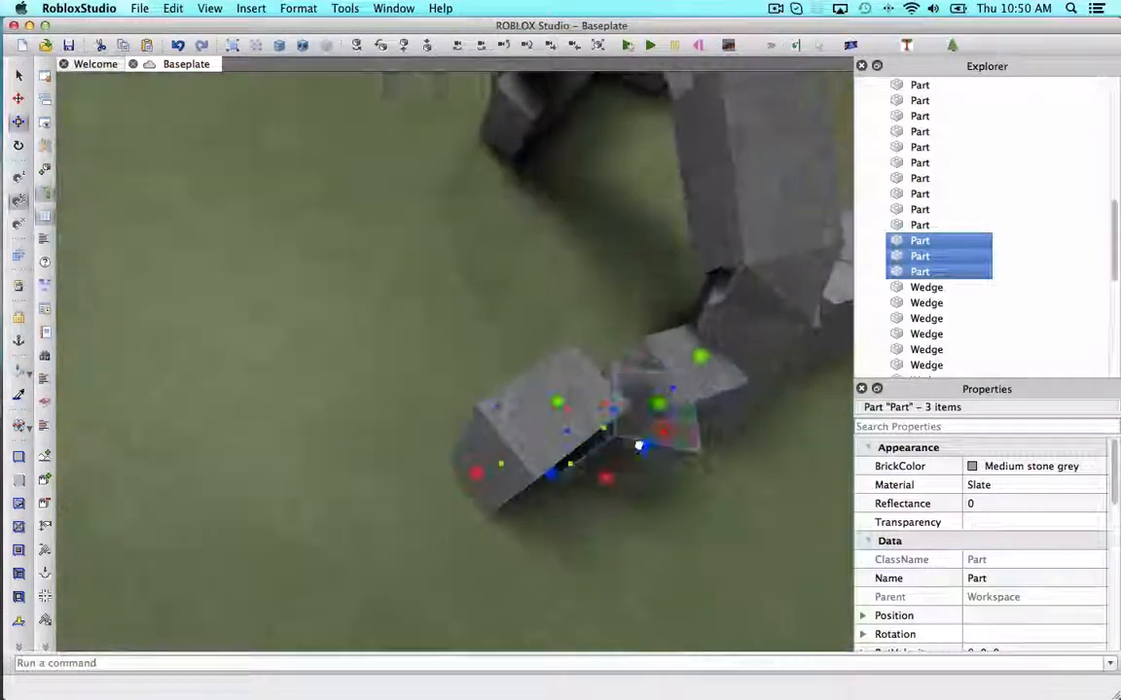
- Resize the newly pasted blocks individually so they join up around the first pillar's foot
{"action": "left_click_drag", "start_coordinate": [607, 477], "coordinate": [609, 526]}
{"action": "scroll", "coordinate": [723, 380], "scroll_direction": "up", "scroll_amount": 3}
{"action": "left_click_drag", "start_coordinate": [518, 259], "coordinate": [477, 311]}
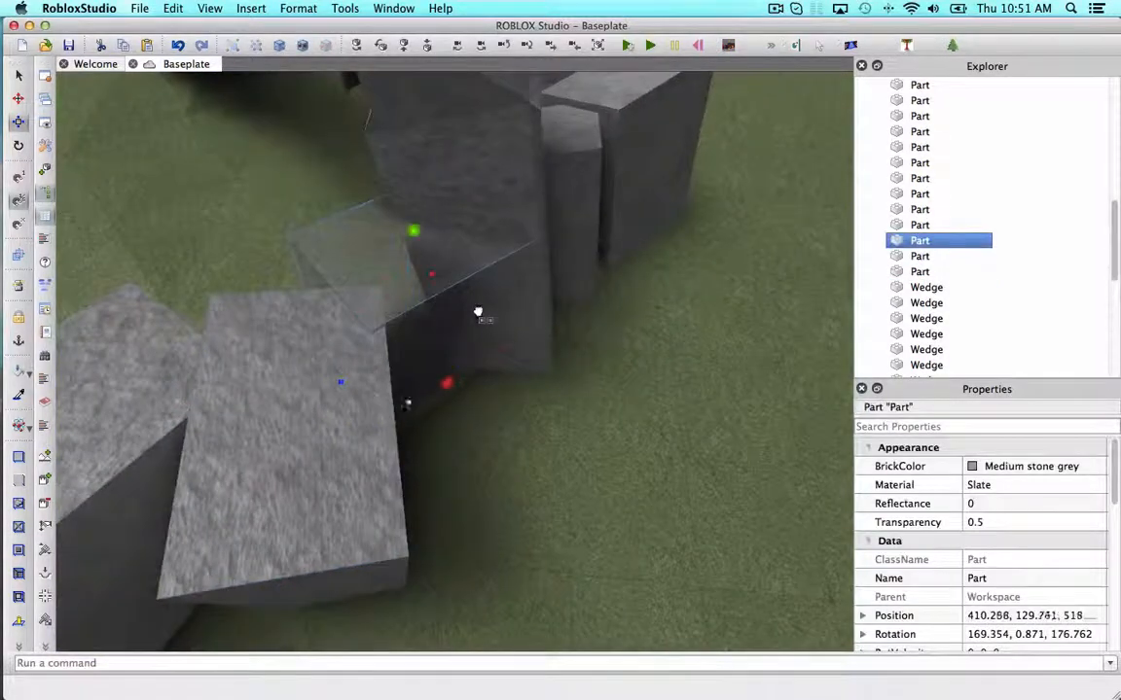
{"action": "left_click_drag", "start_coordinate": [626, 237], "coordinate": [478, 306]}
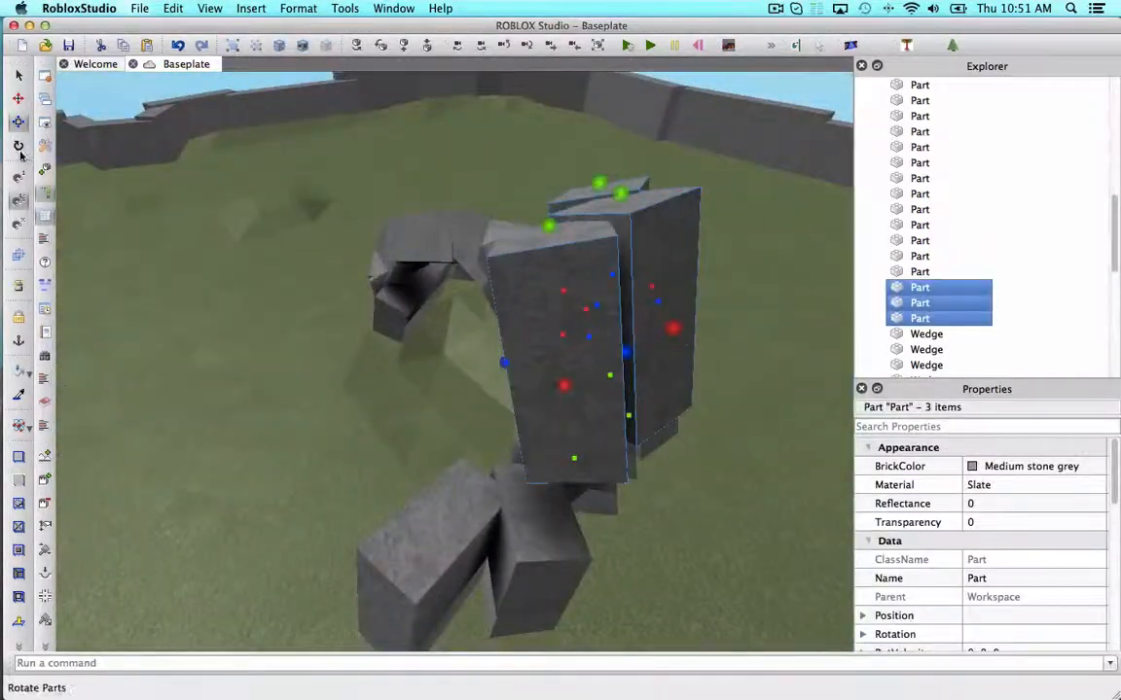
- Rotate the three pasted slate blocks, move them to the open side of the arch's other foot and sink them into the ground
{"action": "left_click", "coordinate": [19, 149]}
{"action": "right_click_drag", "start_coordinate": [292, 214], "coordinate": [331, 272]}
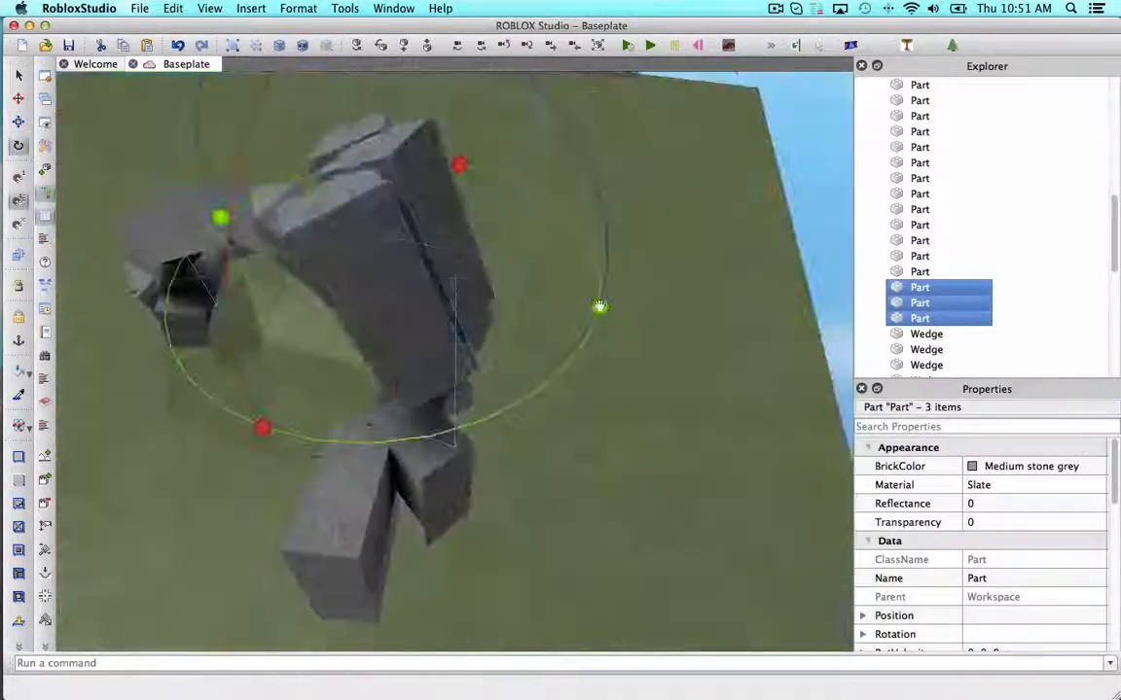
{"action": "left_click_drag", "start_coordinate": [221, 218], "coordinate": [303, 180]}
{"action": "right_click_drag", "start_coordinate": [303, 180], "coordinate": [311, 146]}
{"action": "left_click_drag", "start_coordinate": [335, 196], "coordinate": [301, 189]}
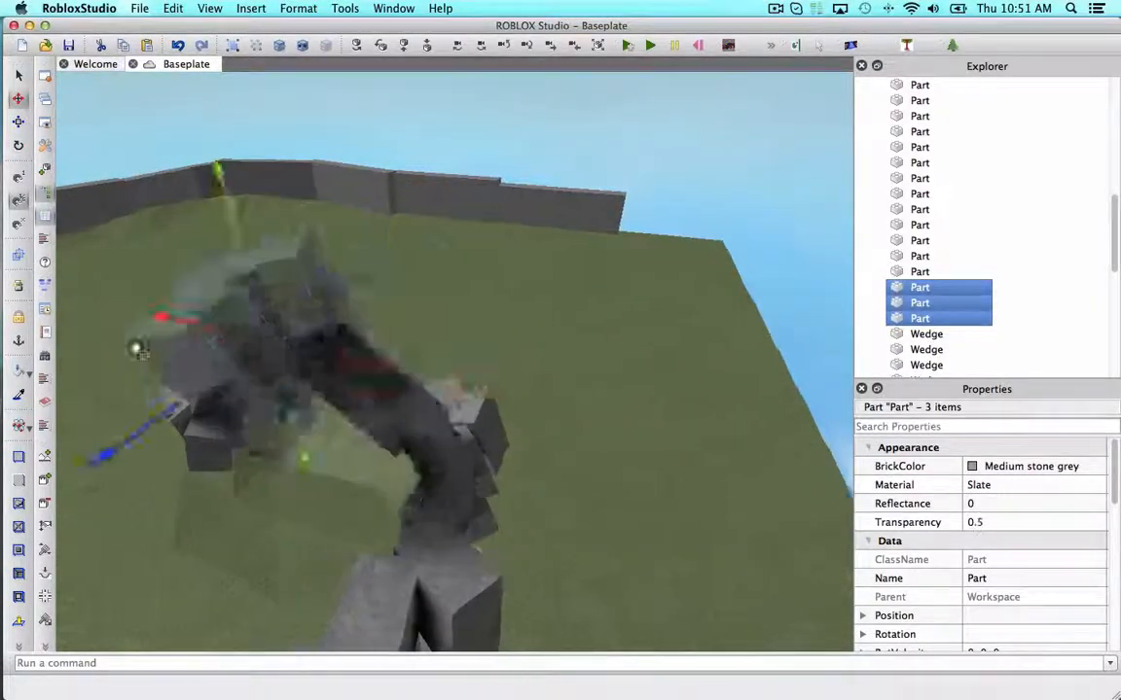
{"action": "right_click_drag", "start_coordinate": [137, 348], "coordinate": [334, 467]}
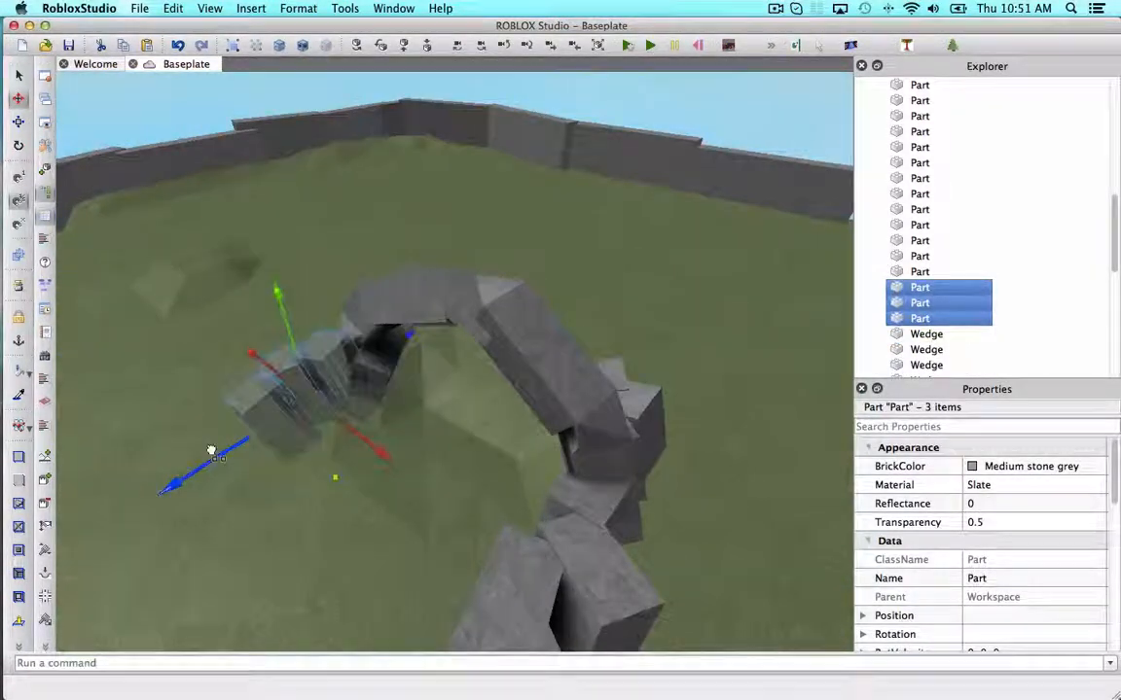
{"action": "right_click_drag", "start_coordinate": [211, 453], "coordinate": [341, 435]}
{"action": "left_click_drag", "start_coordinate": [333, 146], "coordinate": [336, 178]}
{"action": "right_click_drag", "start_coordinate": [336, 178], "coordinate": [243, 276]}
- Lengthen two of the newly placed blocks individually so the cluster spreads outward from the arch's foot, and deselect them
{"action": "left_click", "coordinate": [560, 163]}
{"action": "left_click", "coordinate": [360, 394]}
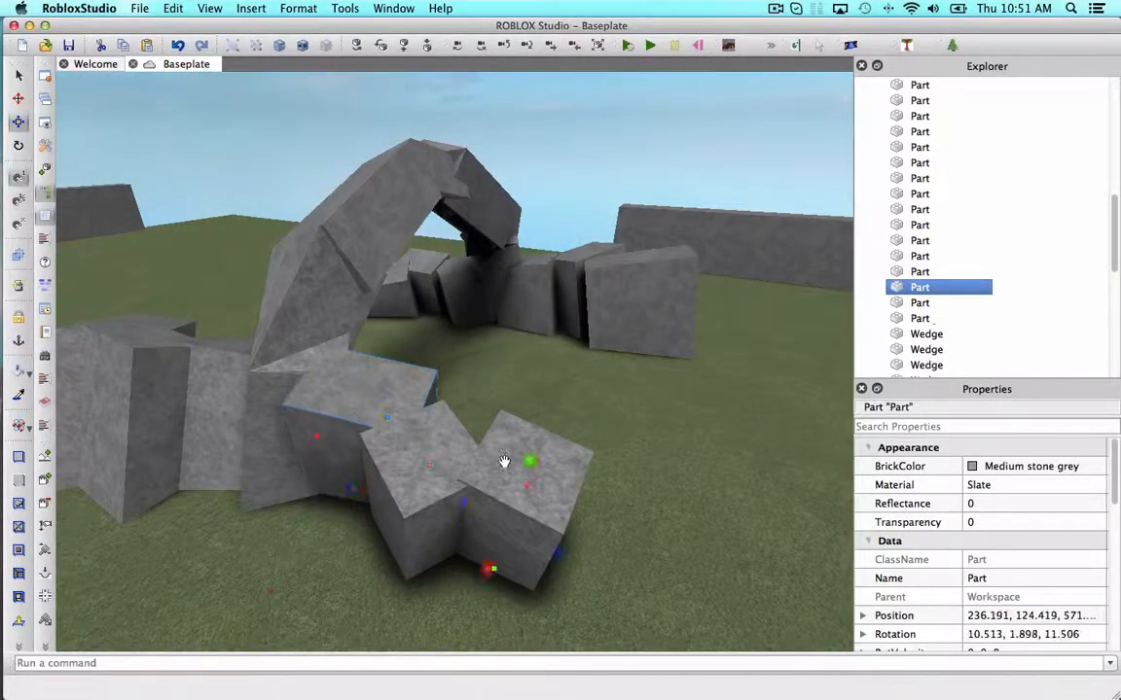
{"action": "left_click_drag", "start_coordinate": [557, 553], "coordinate": [611, 576]}
{"action": "left_click", "coordinate": [438, 501]}
{"action": "left_click_drag", "start_coordinate": [451, 554], "coordinate": [472, 595]}
{"action": "left_click", "coordinate": [558, 232]}
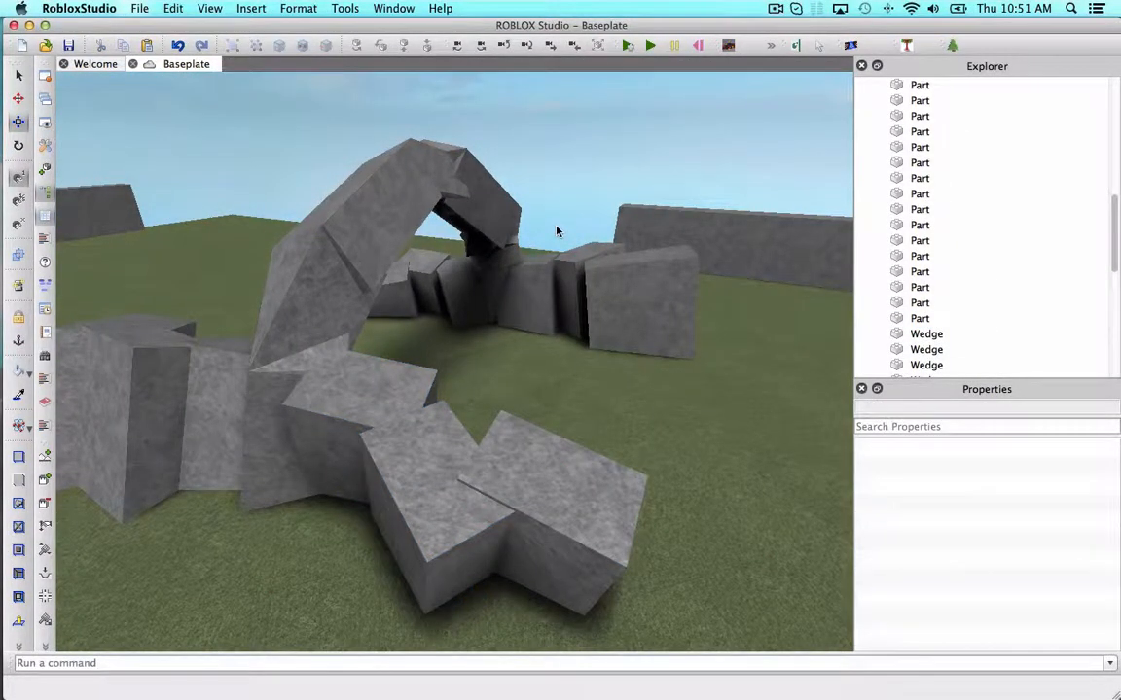
- Inspect the arch and the rock clusters at both feet by moving through the passage
{"action": "key", "text": "w"}
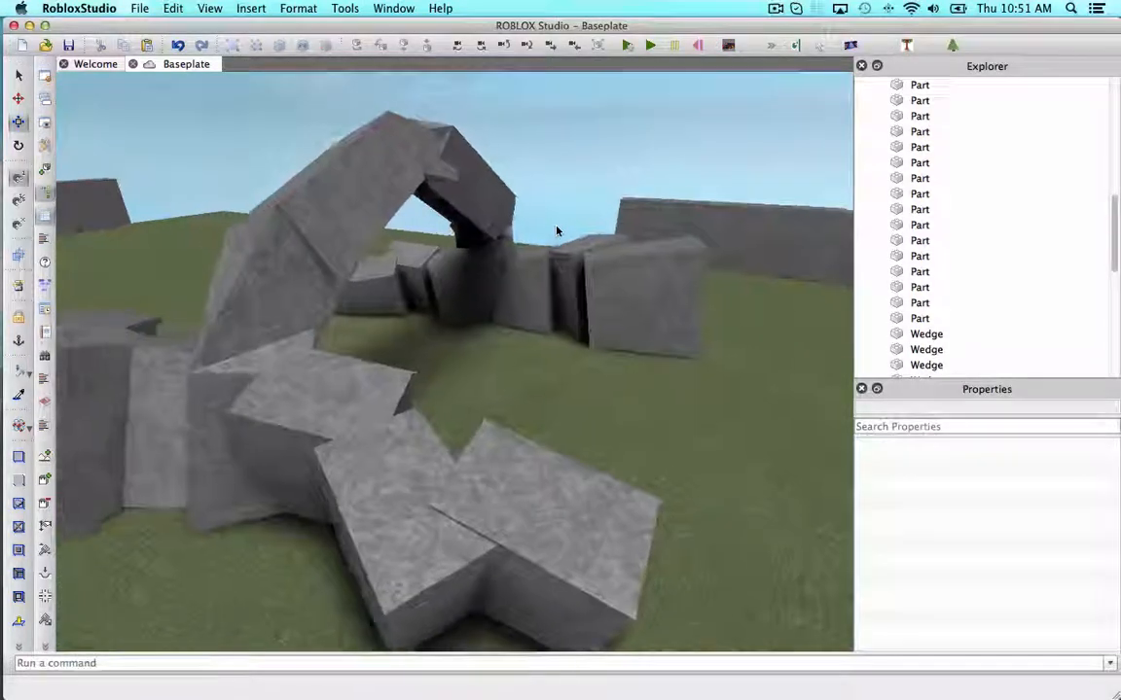
{"action": "key", "text": "d"}
{"action": "key", "text": "w"}
{"action": "right_click_drag", "start_coordinate": [561, 224], "coordinate": [483, 252]}
{"action": "key", "text": "s"}
{"action": "key", "text": "w"}
{"action": "key", "text": "w"}
{"action": "key", "text": "s"}
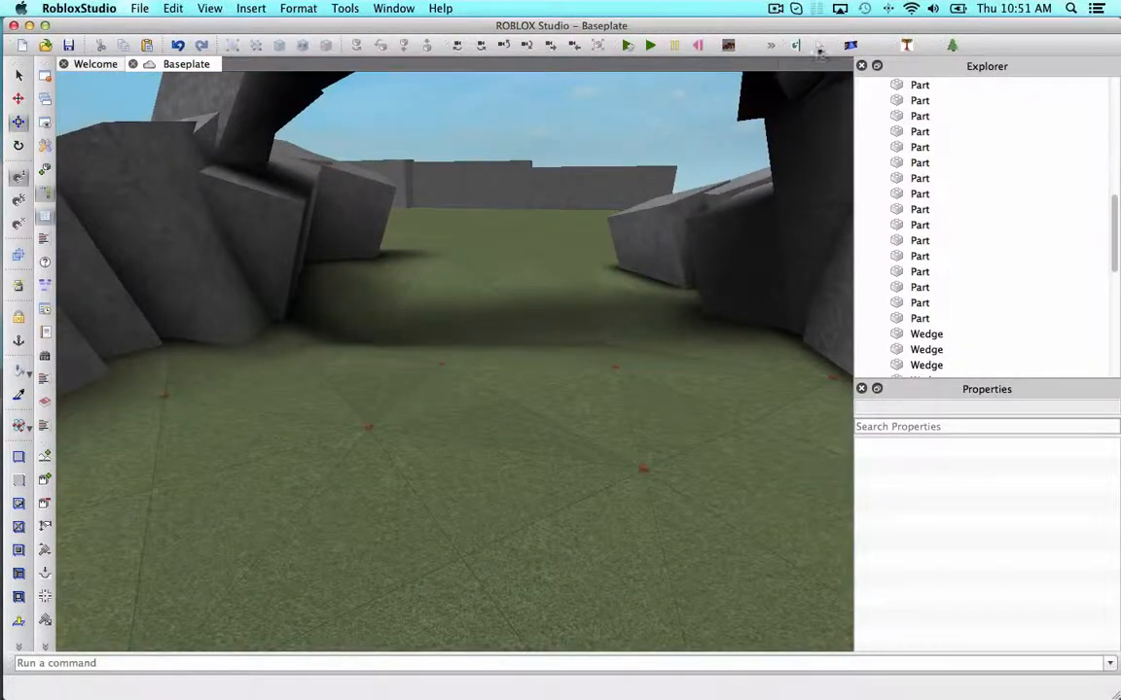
- Load the existing TerrainGroup into the Terraingle terrain editor
{"action": "left_click", "coordinate": [850, 45]}
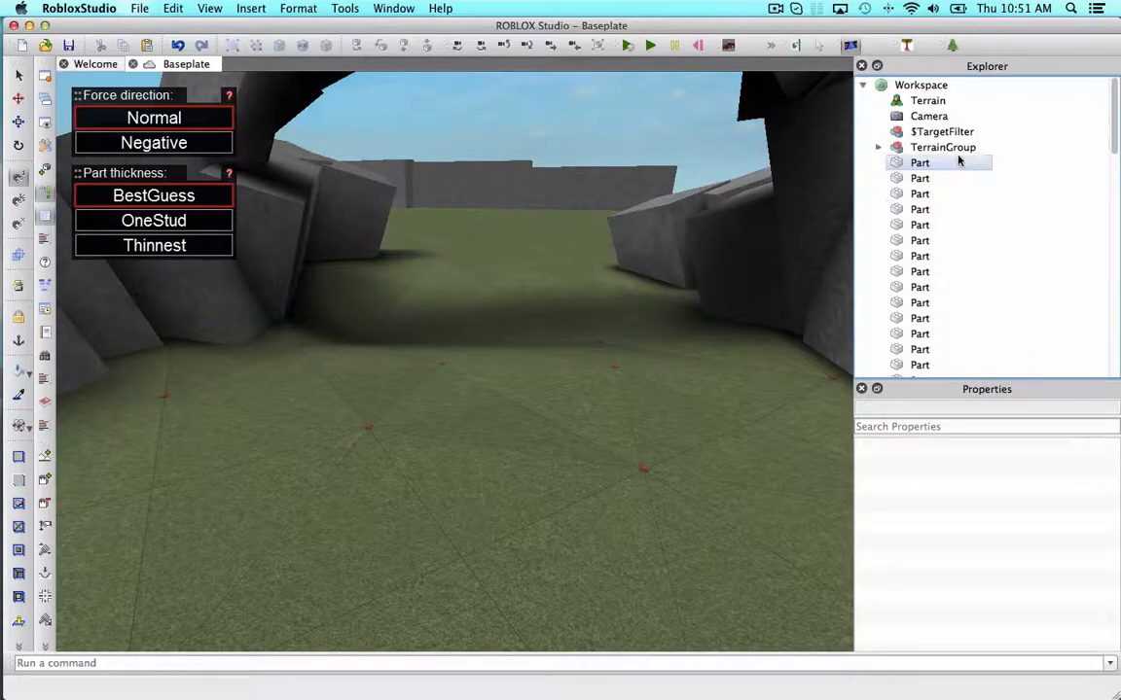
{"action": "left_click", "coordinate": [906, 45]}
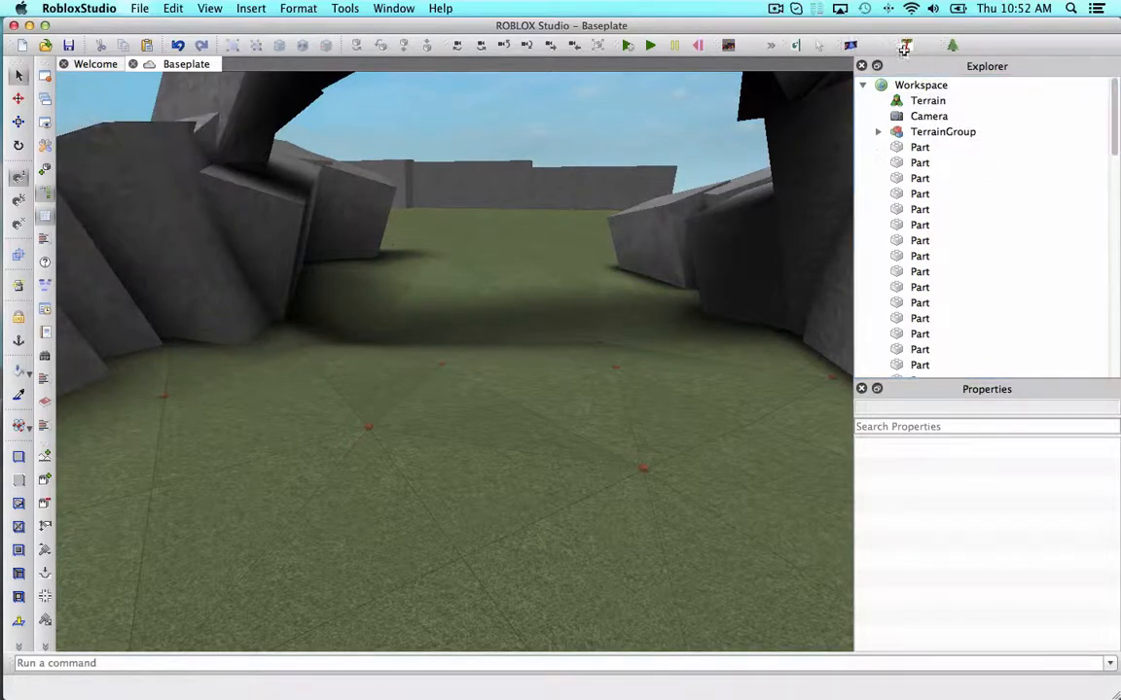
{"action": "left_click", "coordinate": [935, 134]}
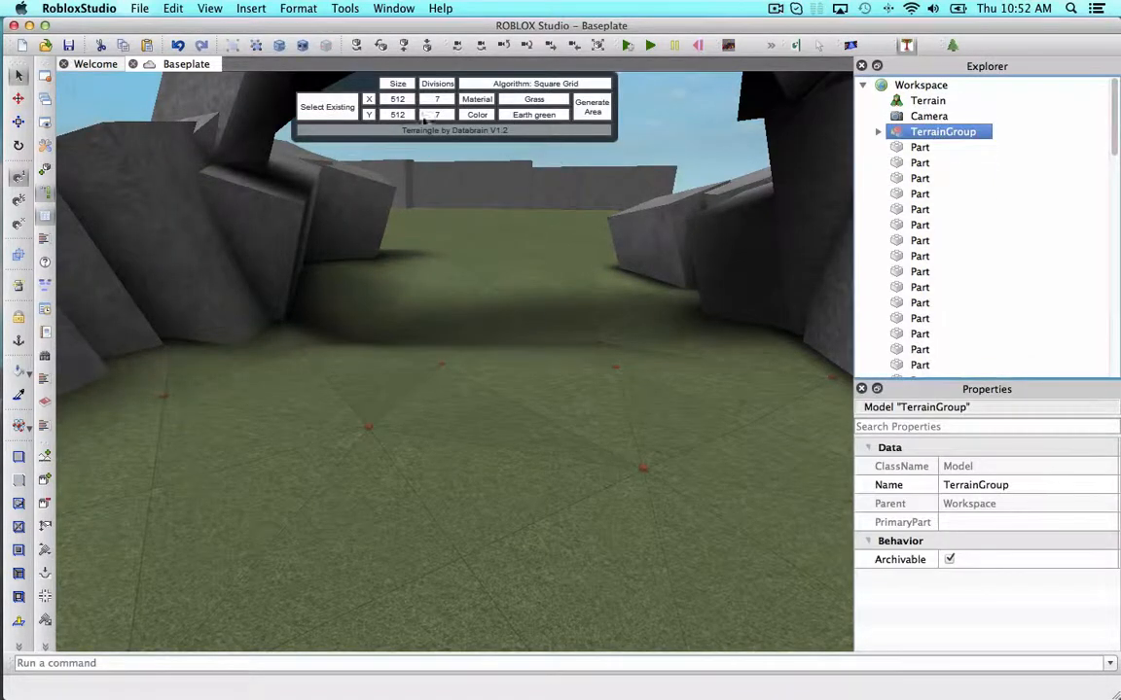
{"action": "left_click", "coordinate": [343, 107]}
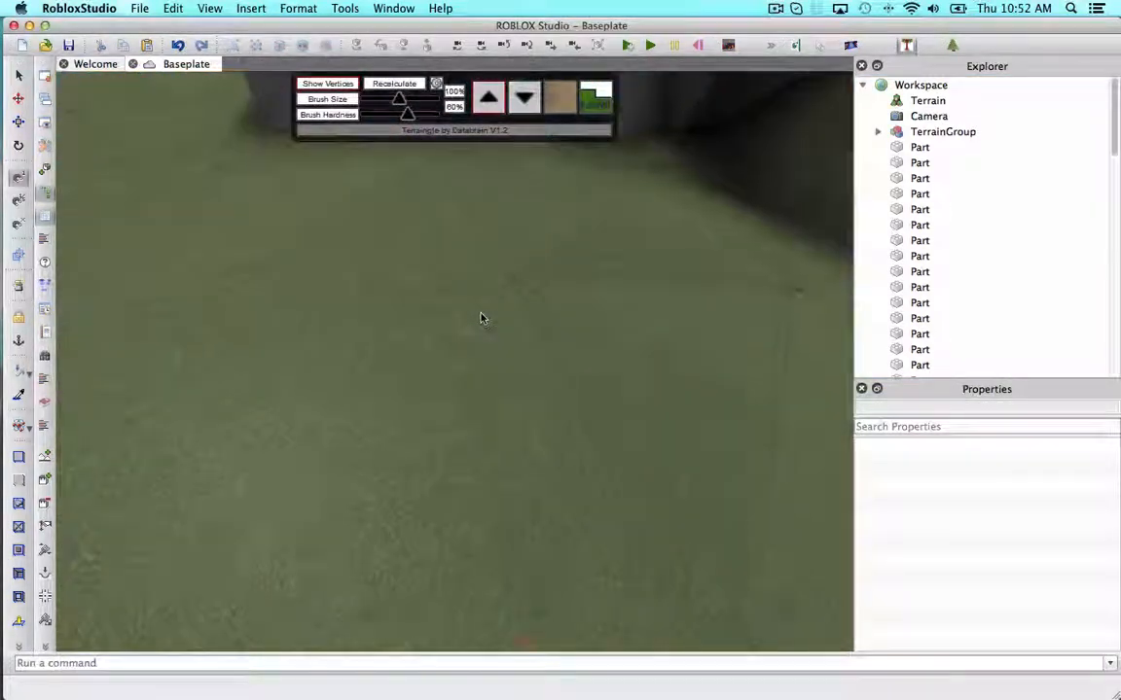
- Lower the grass terrain vertices in front of the arch's passage with the Terraingle brush
{"action": "right_click_drag", "start_coordinate": [480, 318], "coordinate": [514, 115]}
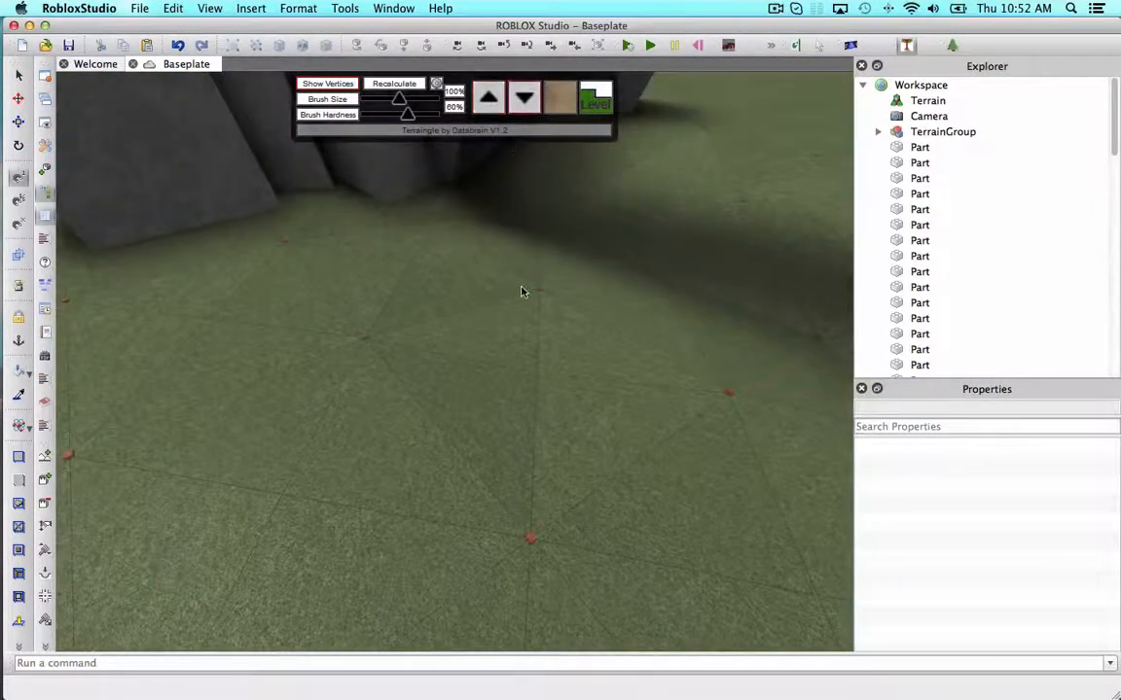
{"action": "left_click_drag", "start_coordinate": [462, 312], "coordinate": [438, 320]}
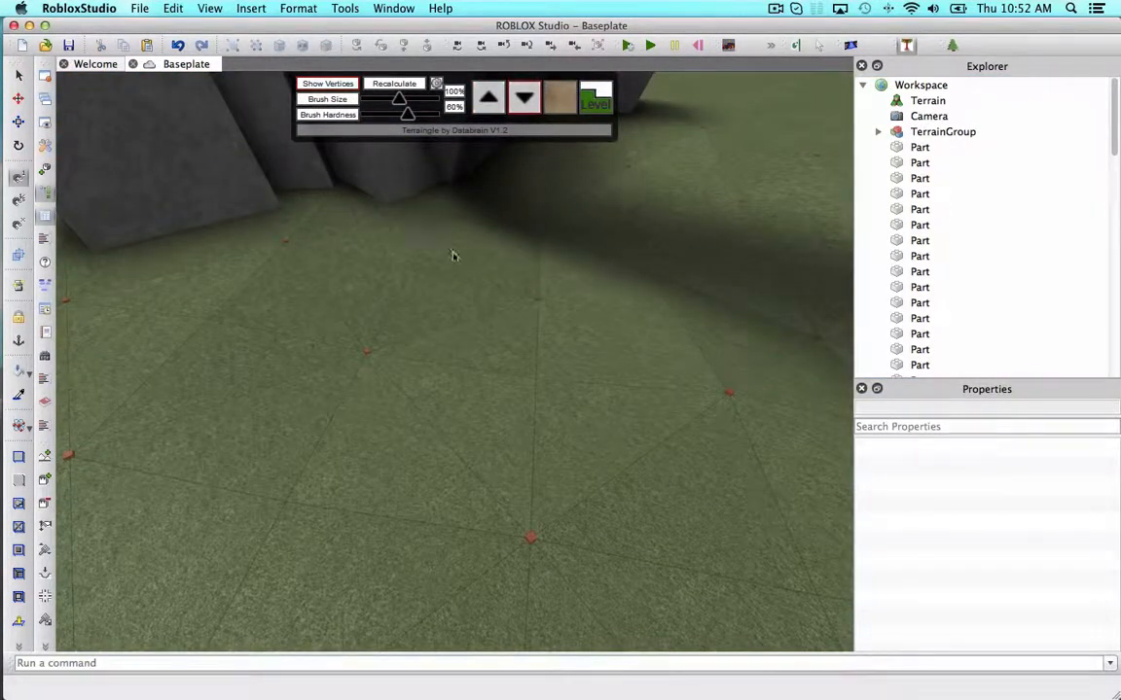
{"action": "left_click_drag", "start_coordinate": [713, 388], "coordinate": [713, 406]}
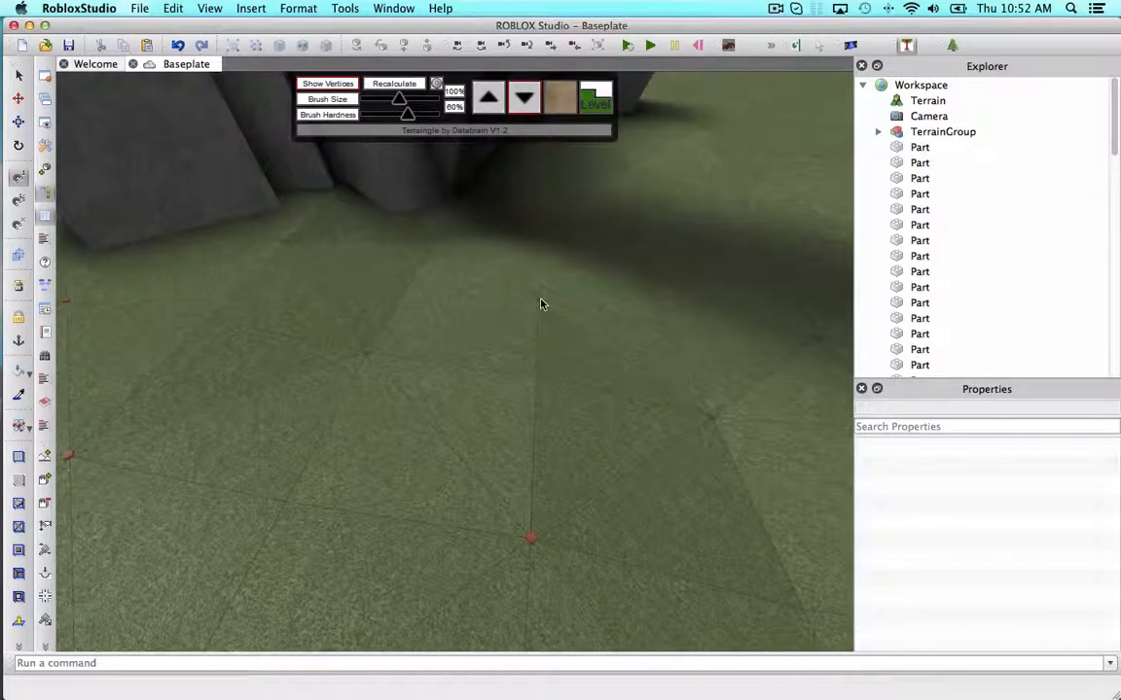
- Examine the lowered ground around the arch and the open grass area beyond it
{"action": "right_click_drag", "start_coordinate": [542, 304], "coordinate": [585, 278]}
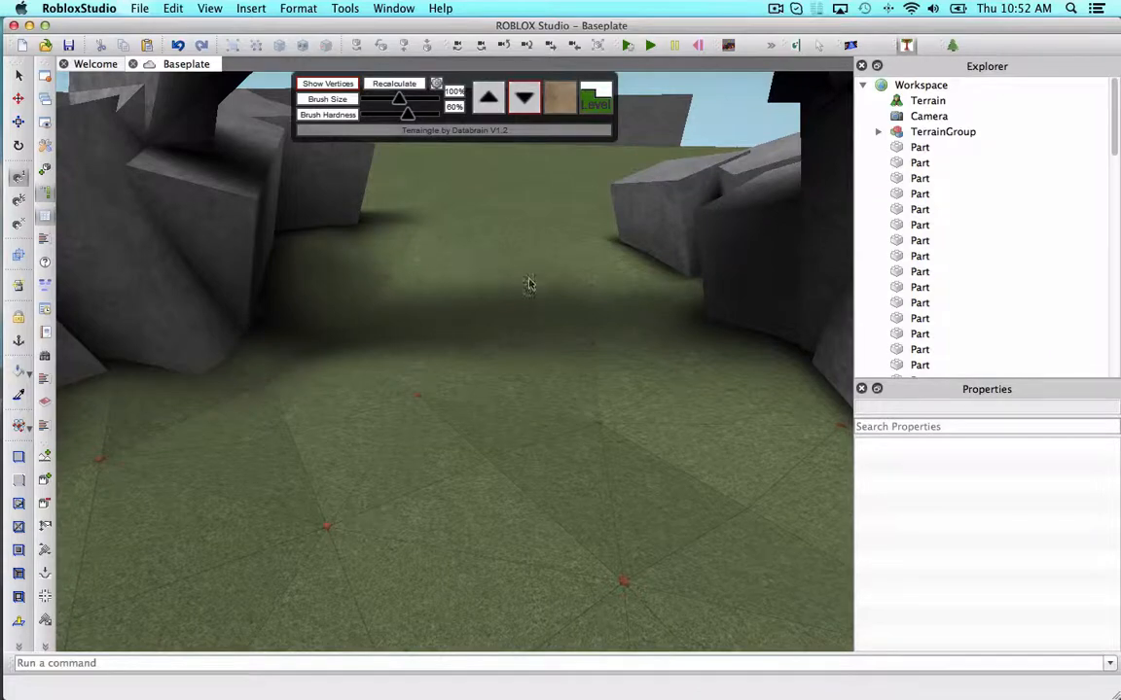
{"action": "scroll", "coordinate": [529, 285], "scroll_direction": "down", "scroll_amount": 5}
{"action": "scroll", "coordinate": [664, 412], "scroll_direction": "up", "scroll_amount": 6}
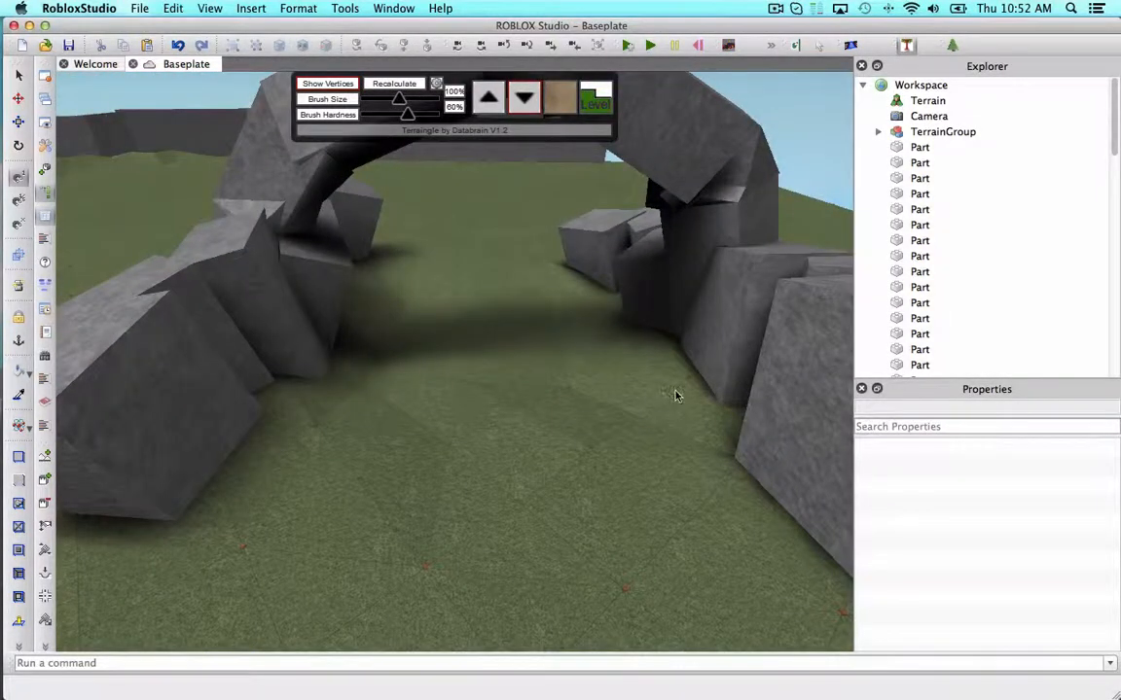
{"action": "scroll", "coordinate": [683, 395], "scroll_direction": "up", "scroll_amount": 8}
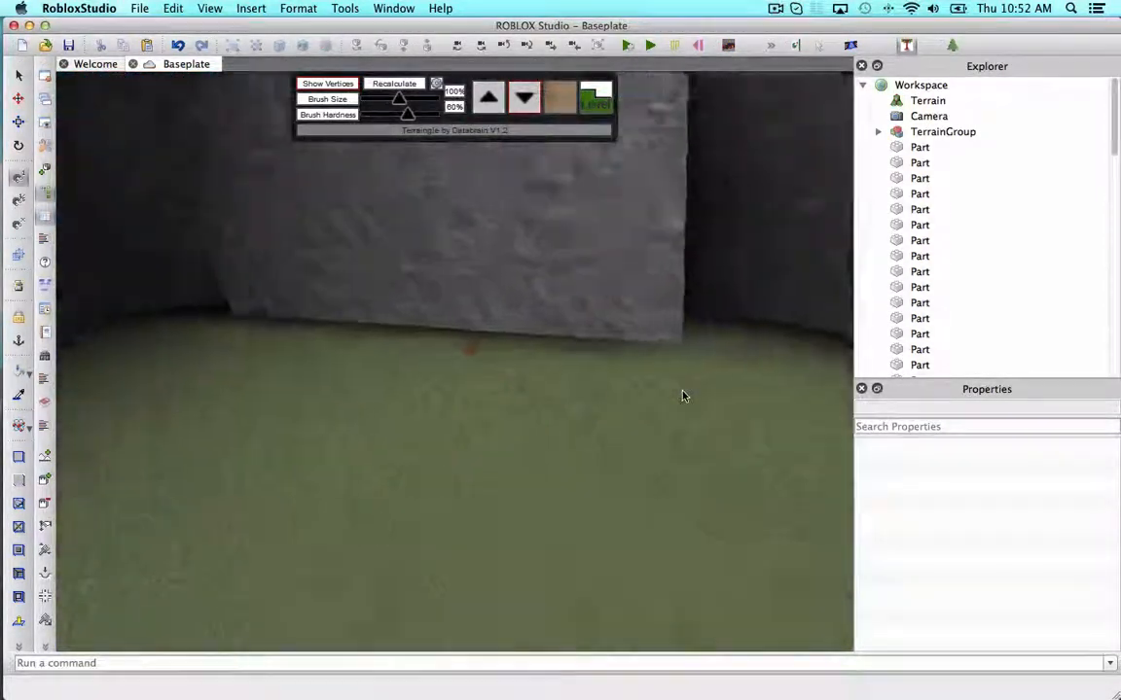
{"action": "scroll", "coordinate": [666, 381], "scroll_direction": "up", "scroll_amount": 8}
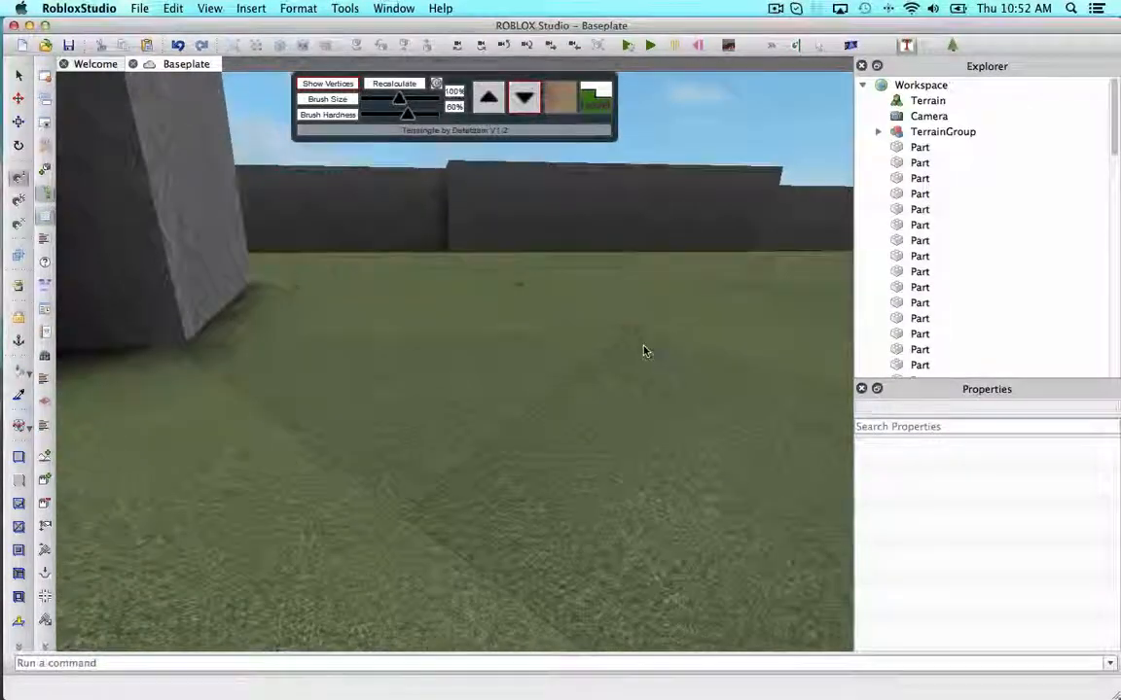
{"action": "right_click_drag", "start_coordinate": [652, 293], "coordinate": [628, 303]}
{"action": "key", "text": "s"}
{"action": "key", "text": "w"}
{"action": "key", "text": "s"}
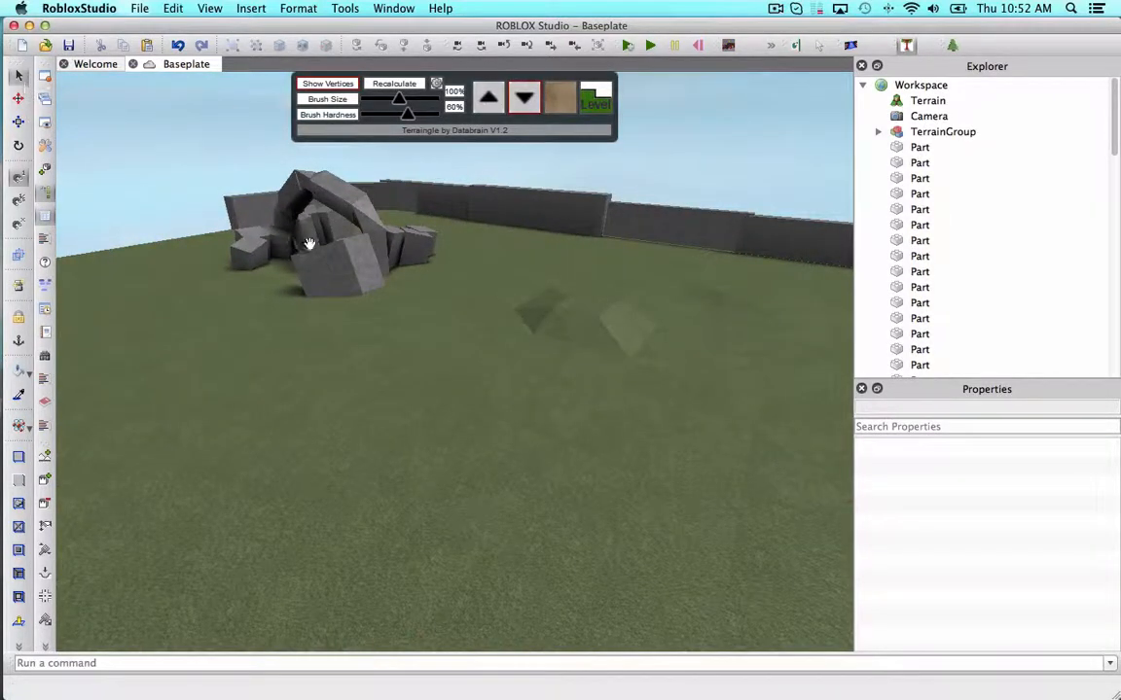
- Place a copy of an arch block upright on the open grass and resize it into a deeper, lower slate block
{"action": "left_click", "coordinate": [307, 243]}
{"action": "right_click_drag", "start_coordinate": [455, 278], "coordinate": [454, 278]}
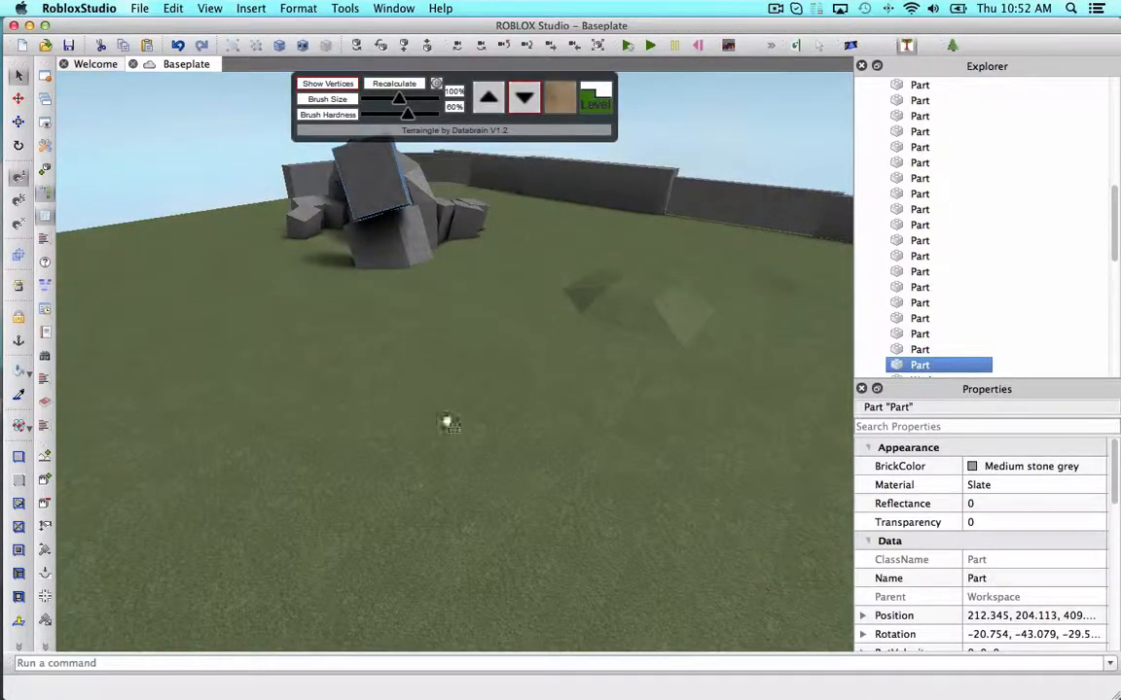
{"action": "left_click_drag", "start_coordinate": [448, 423], "coordinate": [429, 450]}
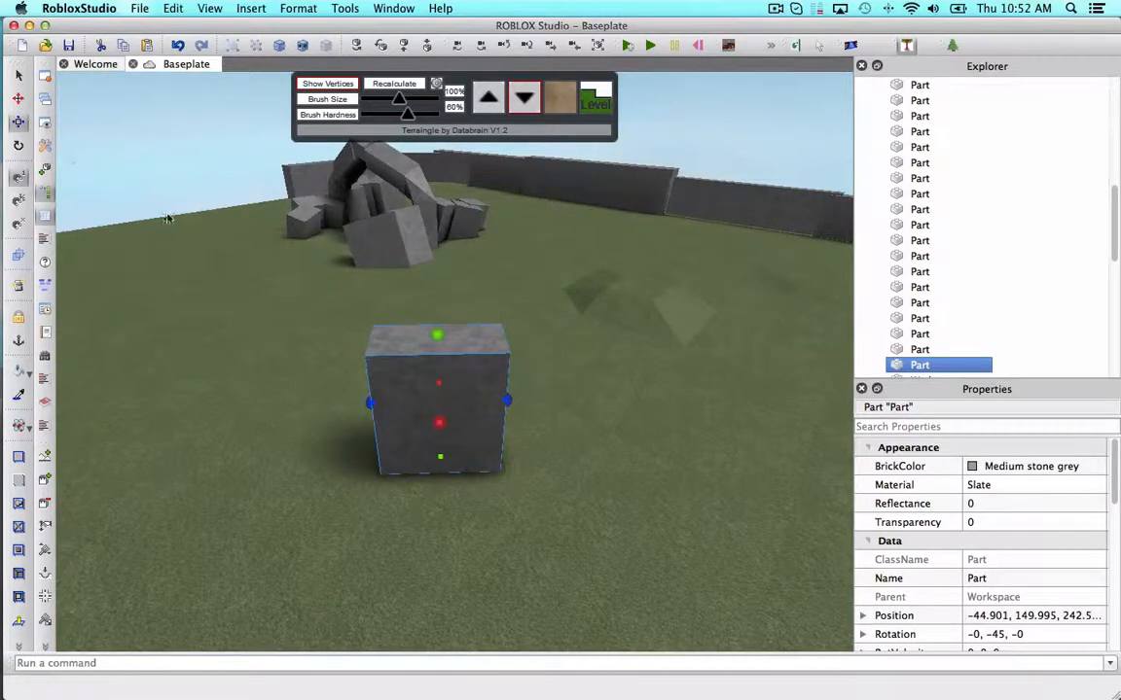
{"action": "left_click_drag", "start_coordinate": [440, 387], "coordinate": [443, 353]}
{"action": "scroll", "coordinate": [465, 395], "scroll_direction": "up", "scroll_amount": 3}
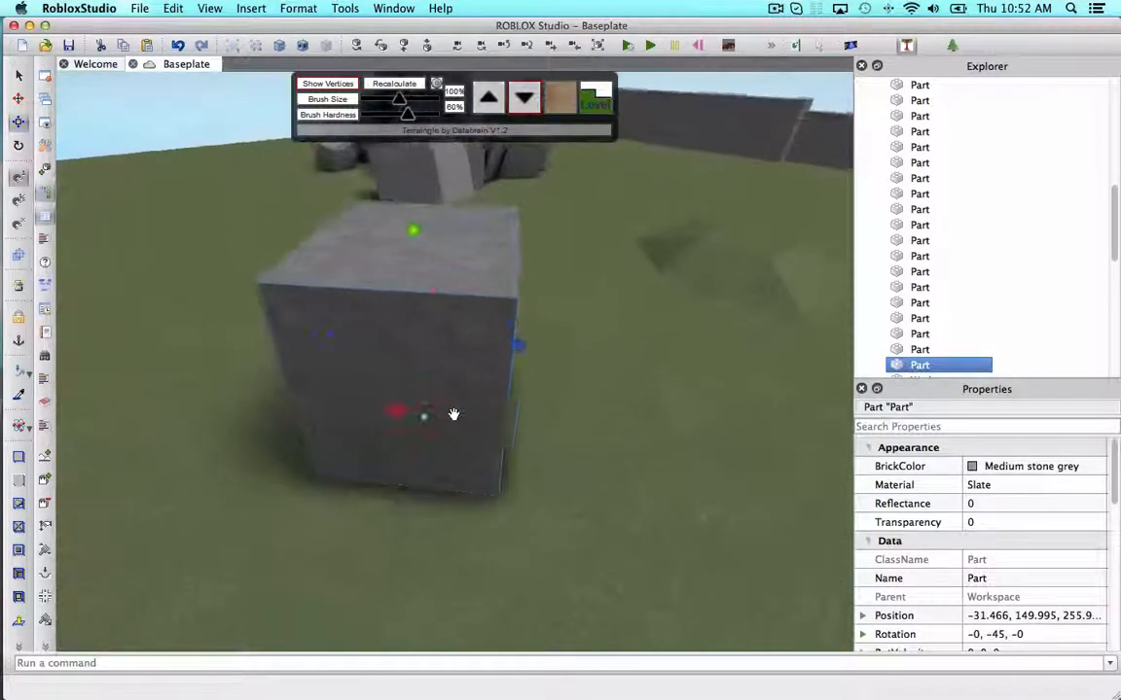
{"action": "left_click_drag", "start_coordinate": [399, 421], "coordinate": [394, 314]}
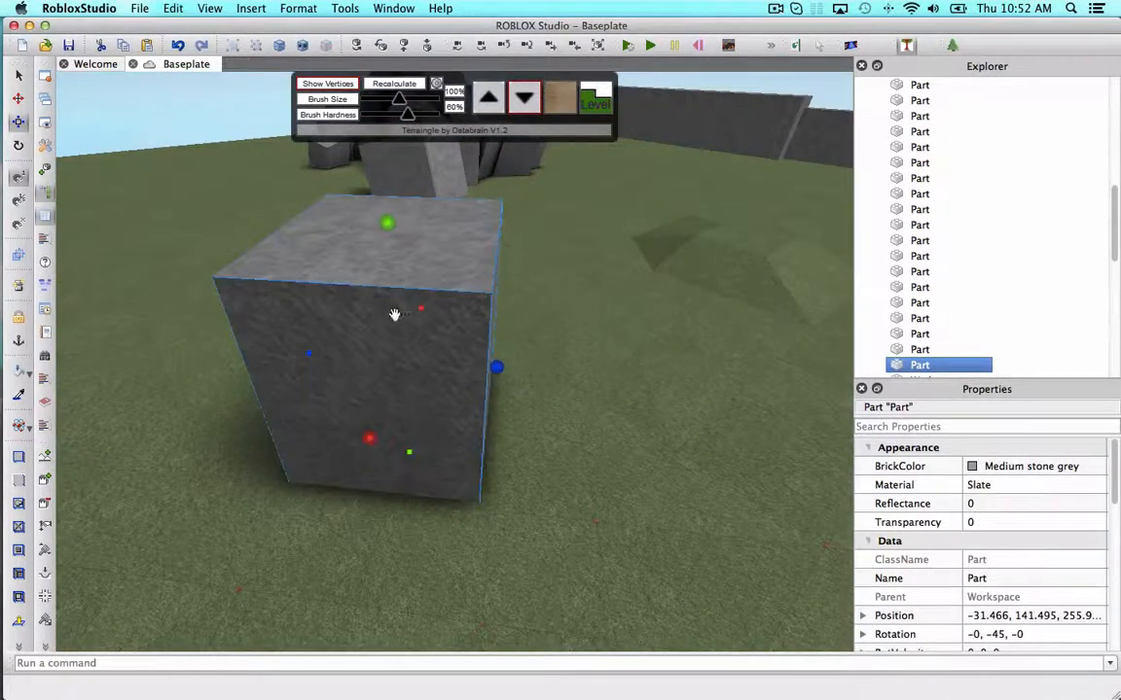
{"action": "left_click_drag", "start_coordinate": [388, 225], "coordinate": [395, 285]}
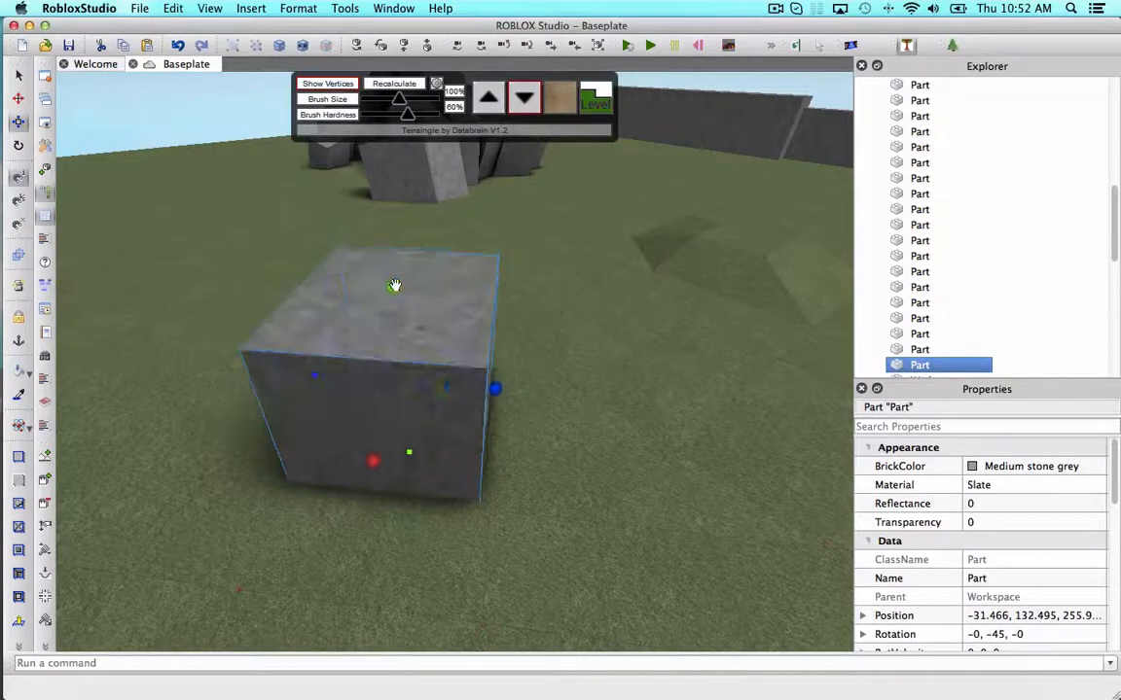
- Duplicate the slate block as a cap over the first one, aligning it with an X position of -31.466
{"action": "key", "text": "super+d"}
{"action": "left_click_drag", "start_coordinate": [466, 298], "coordinate": [450, 375]}
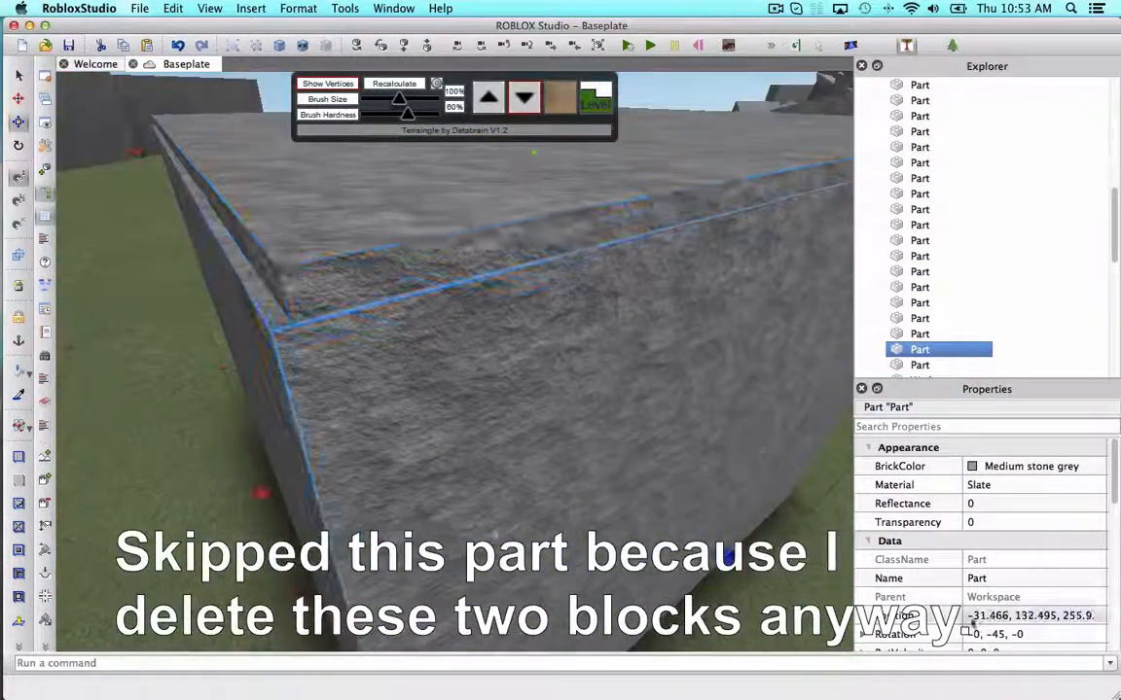
{"action": "left_click", "coordinate": [920, 365]}
{"action": "left_click", "coordinate": [1021, 524]}
{"action": "type", "text": "-31.466"}
{"action": "left_click", "coordinate": [1011, 560]}
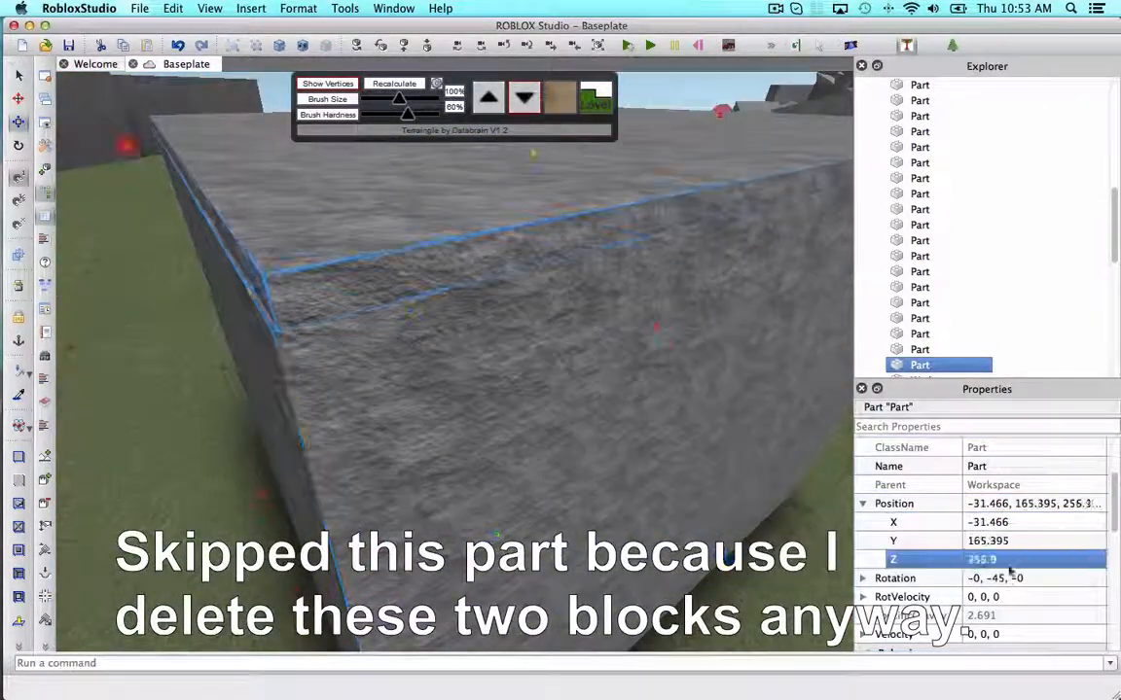
{"action": "scroll", "coordinate": [1002, 572], "scroll_direction": "down", "scroll_amount": 10}
{"action": "left_click", "coordinate": [998, 595]}
{"action": "left_click", "coordinate": [19, 98]}
{"action": "scroll", "coordinate": [982, 525], "scroll_direction": "up", "scroll_amount": 10}
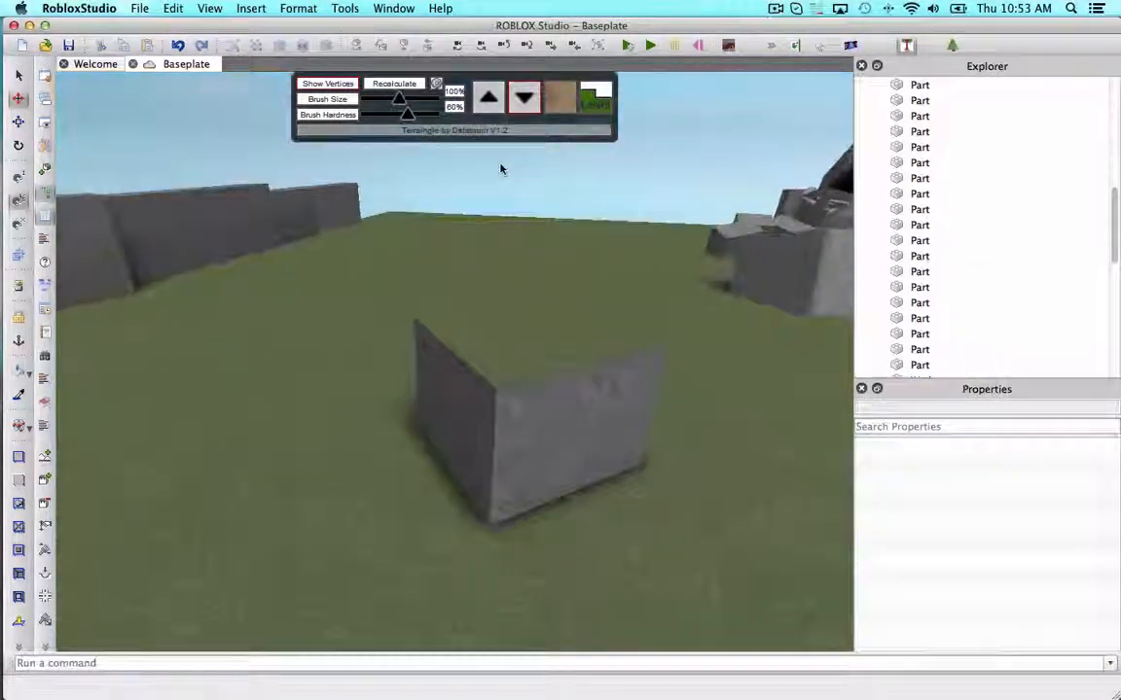
- Set the terrain brush to raise with 86% size and 100% hardness, and reload the existing TerrainGroup for editing
{"action": "right_click_drag", "start_coordinate": [501, 168], "coordinate": [461, 182]}
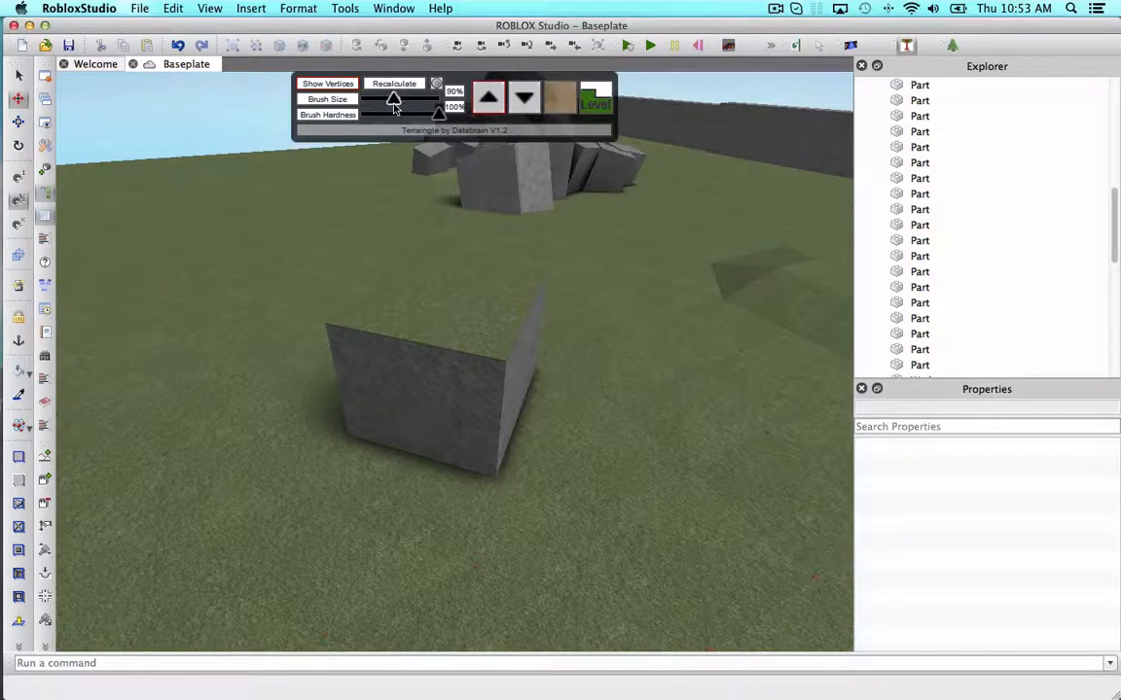
{"action": "right_click_drag", "start_coordinate": [614, 128], "coordinate": [543, 112]}
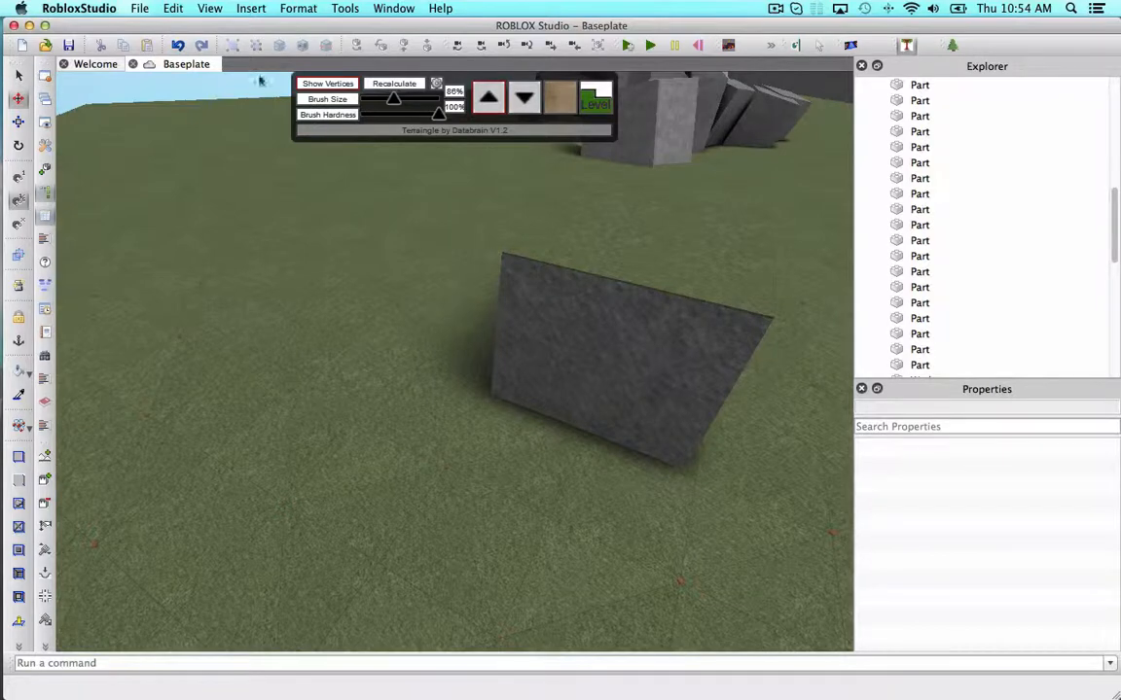
{"action": "left_click", "coordinate": [906, 45]}
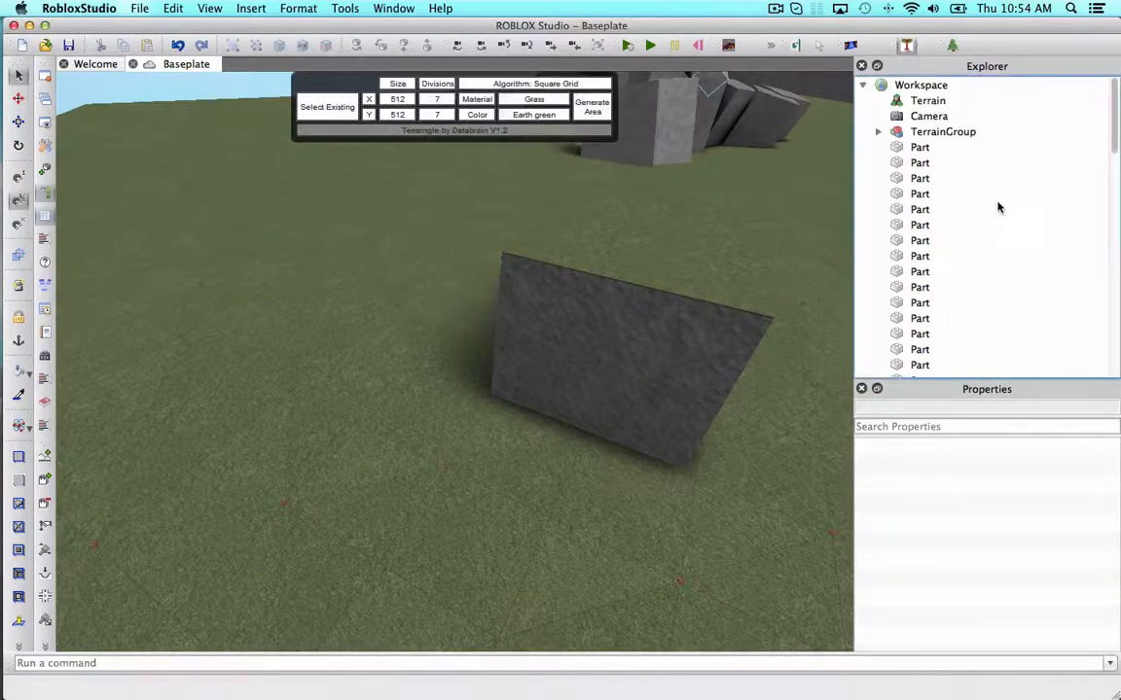
{"action": "left_click", "coordinate": [329, 105]}
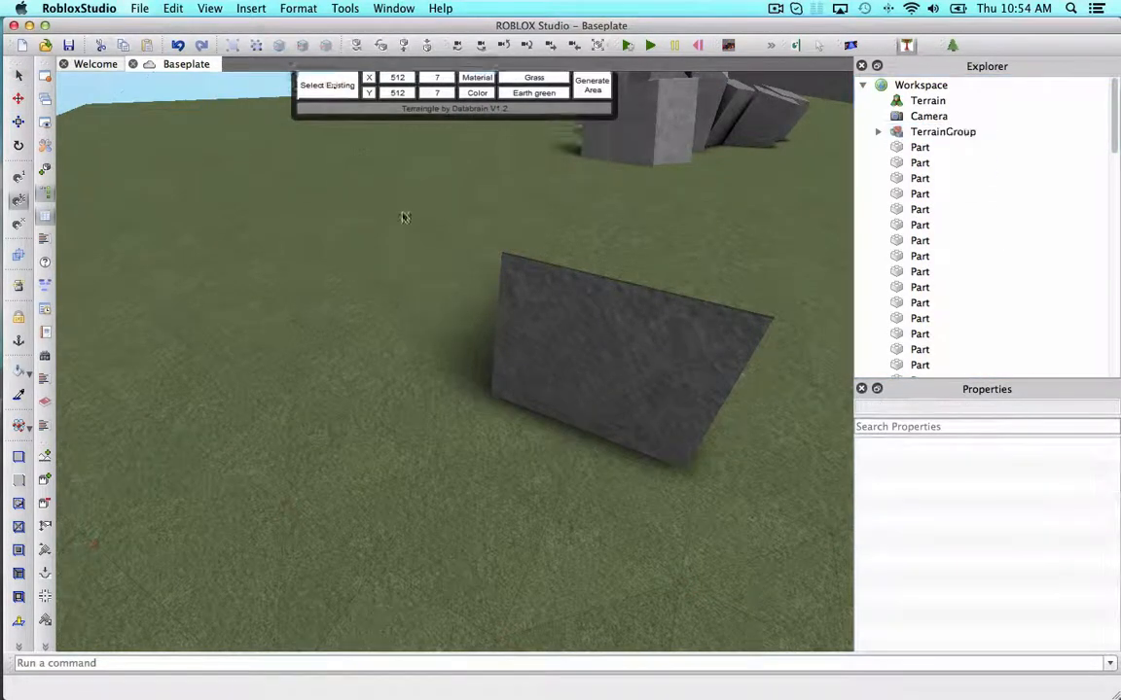
- Raise the terrain into peaks against the front face and near corner of the slate block
{"action": "right_click_drag", "start_coordinate": [523, 282], "coordinate": [503, 198]}
{"action": "key", "text": "a"}
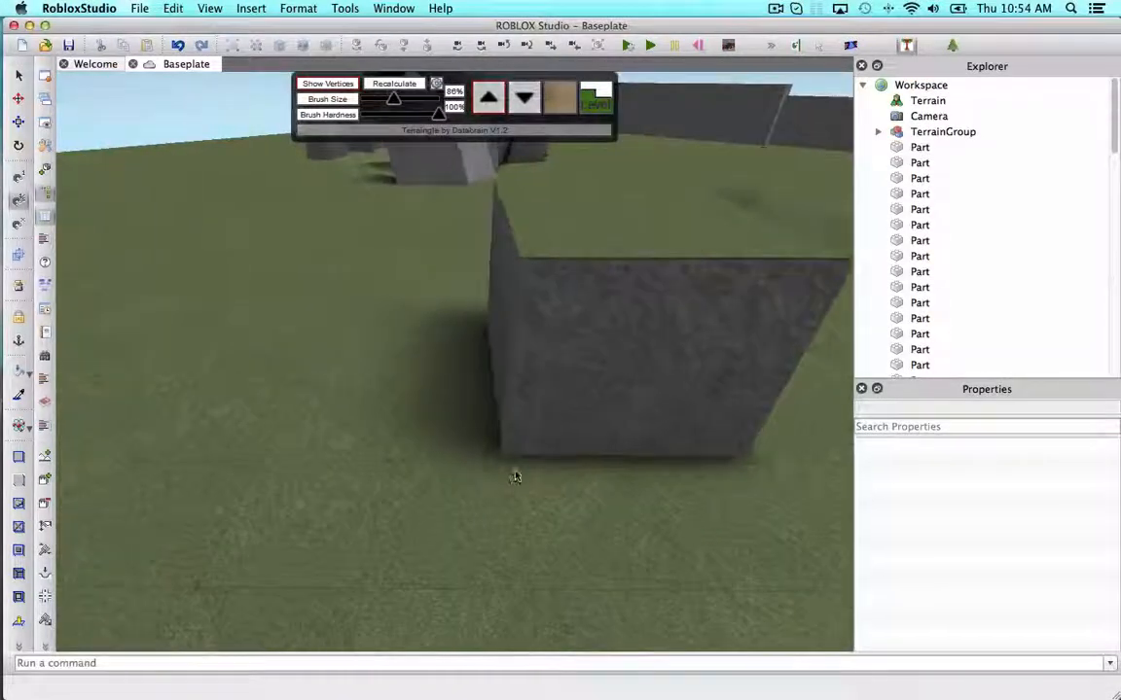
{"action": "left_click_drag", "start_coordinate": [636, 473], "coordinate": [693, 325]}
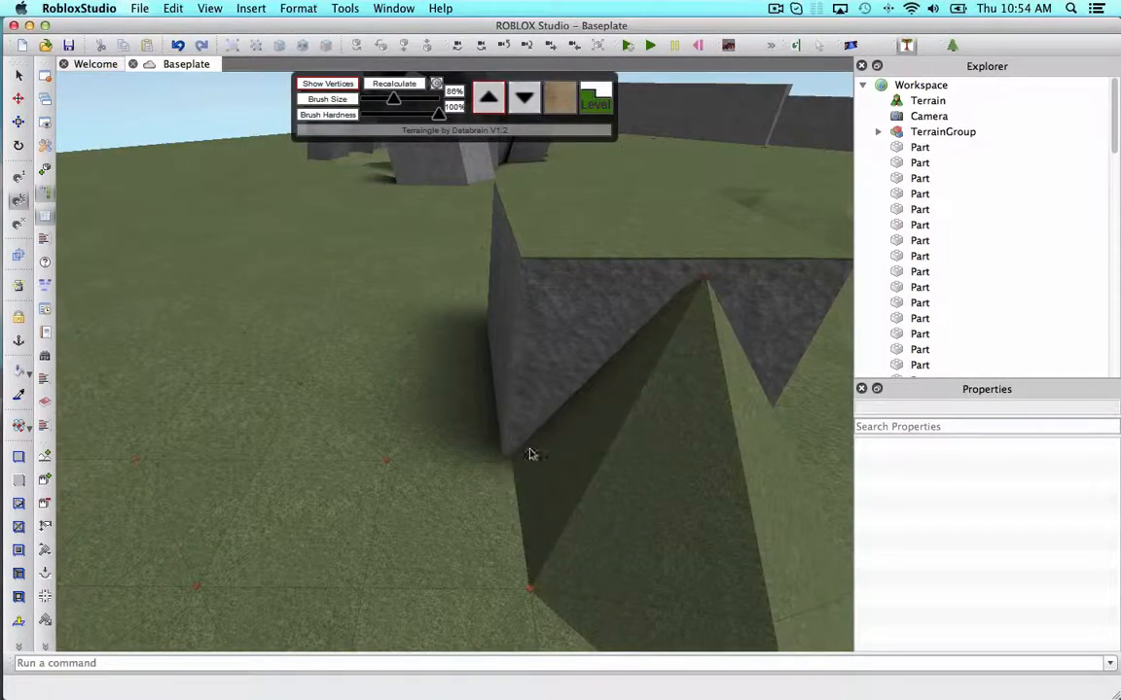
{"action": "mouse_move", "coordinate": [423, 459]}
{"action": "left_mouse_down"}
{"action": "mouse_move", "coordinate": [476, 430]}
{"action": "mouse_move", "coordinate": [508, 440]}
{"action": "mouse_move", "coordinate": [450, 402]}
{"action": "left_mouse_up"}
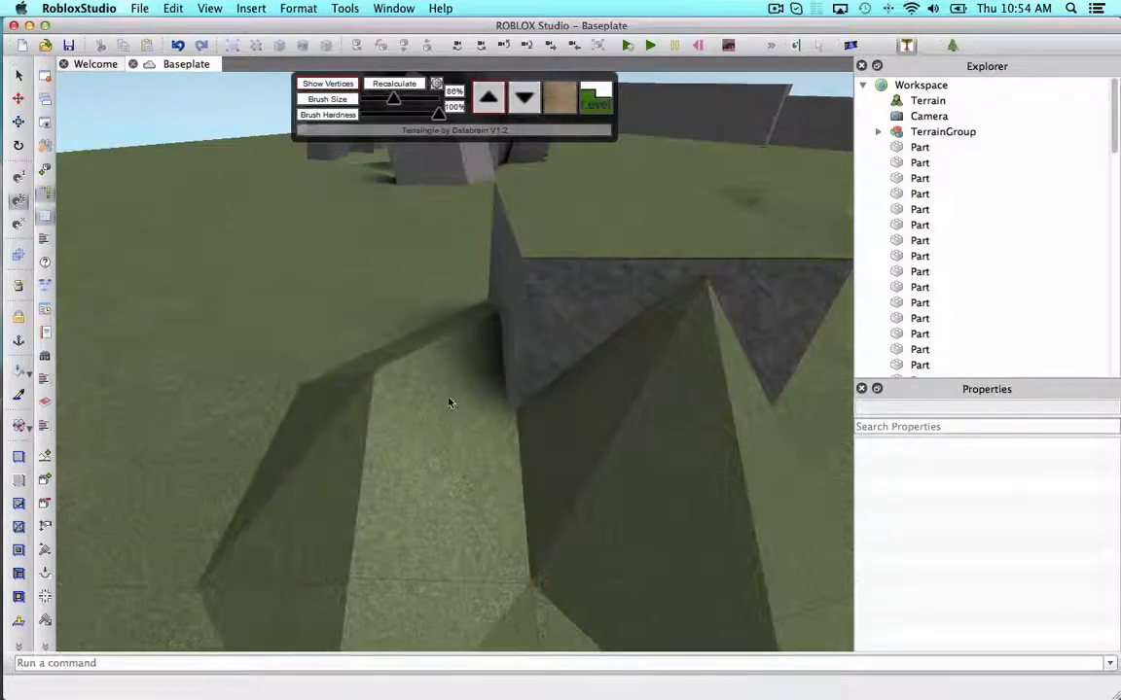
- Raise two more terrain peaks around the next side of the slate block, almost up to its cap
{"action": "right_click_drag", "start_coordinate": [451, 402], "coordinate": [449, 401]}
{"action": "scroll", "coordinate": [449, 401], "scroll_direction": "down", "scroll_amount": 5}
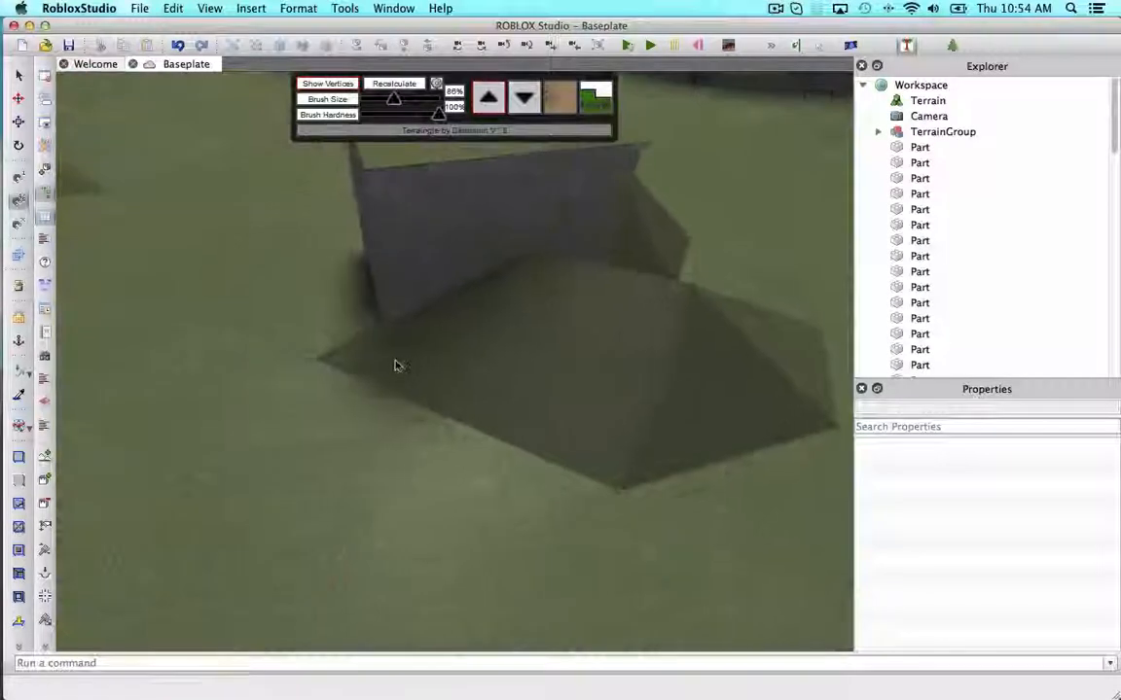
{"action": "mouse_move", "coordinate": [356, 354]}
{"action": "left_mouse_down"}
{"action": "mouse_move", "coordinate": [345, 331]}
{"action": "mouse_move", "coordinate": [355, 243]}
{"action": "left_mouse_up"}
{"action": "left_click_drag", "start_coordinate": [705, 292], "coordinate": [704, 288]}
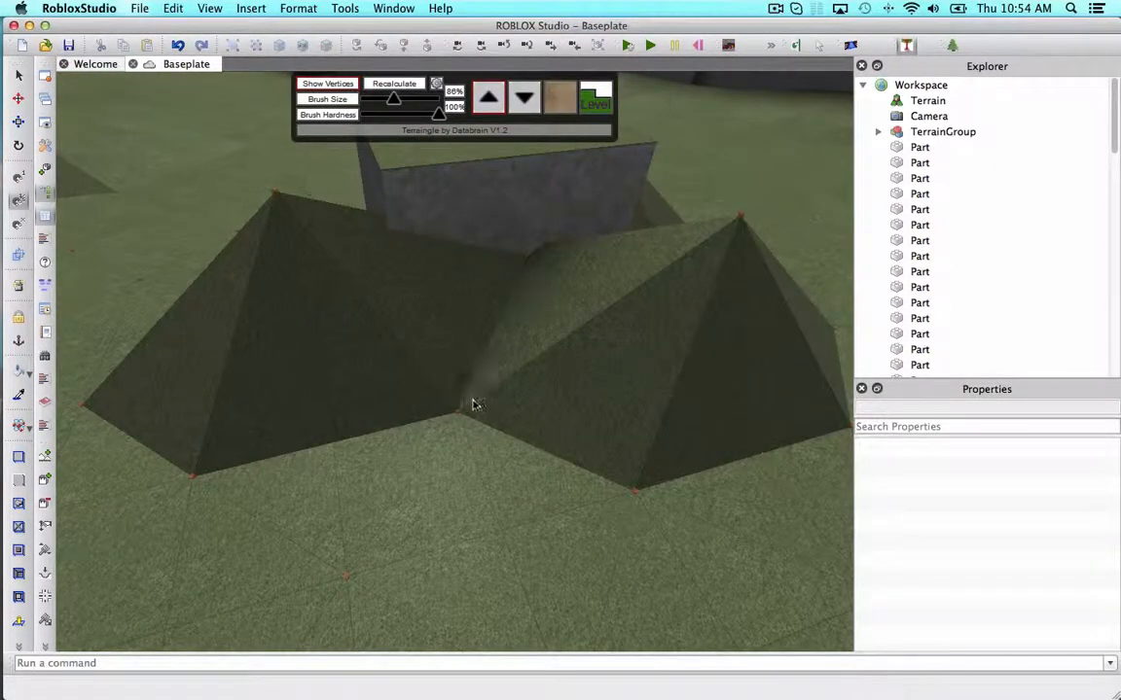
{"action": "right_click_drag", "start_coordinate": [493, 283], "coordinate": [493, 285]}
{"action": "scroll", "coordinate": [494, 285], "scroll_direction": "up", "scroll_amount": 2}
{"action": "left_click_drag", "start_coordinate": [595, 402], "coordinate": [554, 407]}
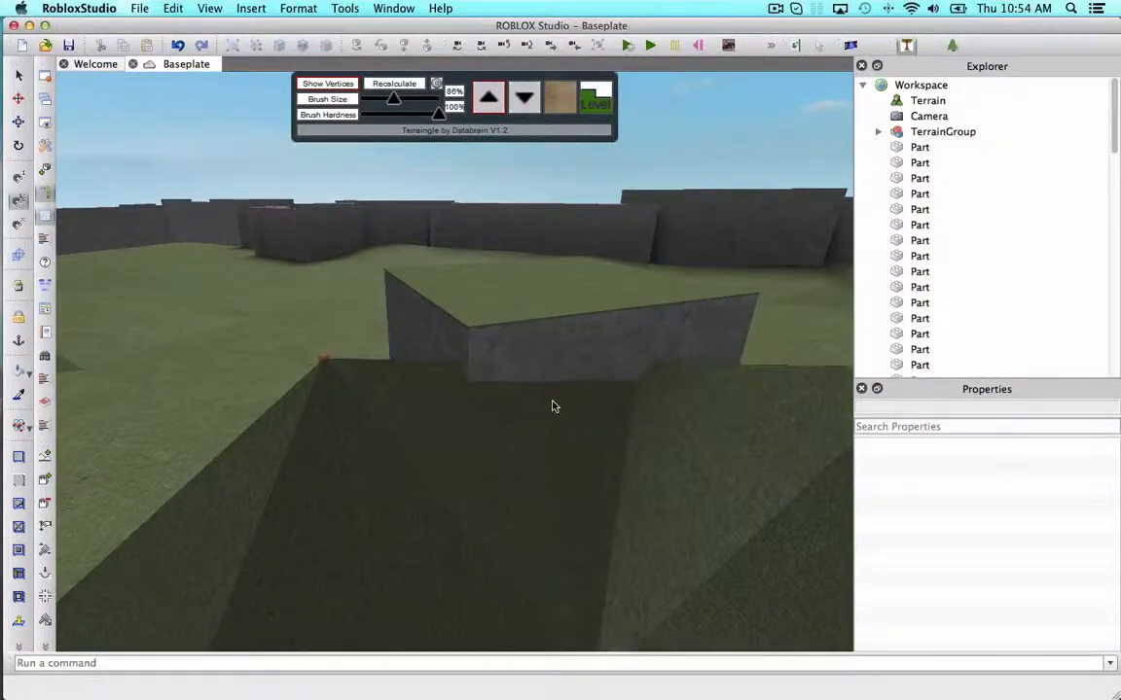
- Raise the ground along the remaining sides and corners of the slate block so the slopes meet its walls
{"action": "right_click_drag", "start_coordinate": [549, 383], "coordinate": [545, 382]}
{"action": "mouse_move", "coordinate": [525, 386]}
{"action": "left_mouse_down"}
{"action": "mouse_move", "coordinate": [485, 358]}
{"action": "mouse_move", "coordinate": [466, 315]}
{"action": "mouse_move", "coordinate": [399, 295]}
{"action": "left_mouse_up"}
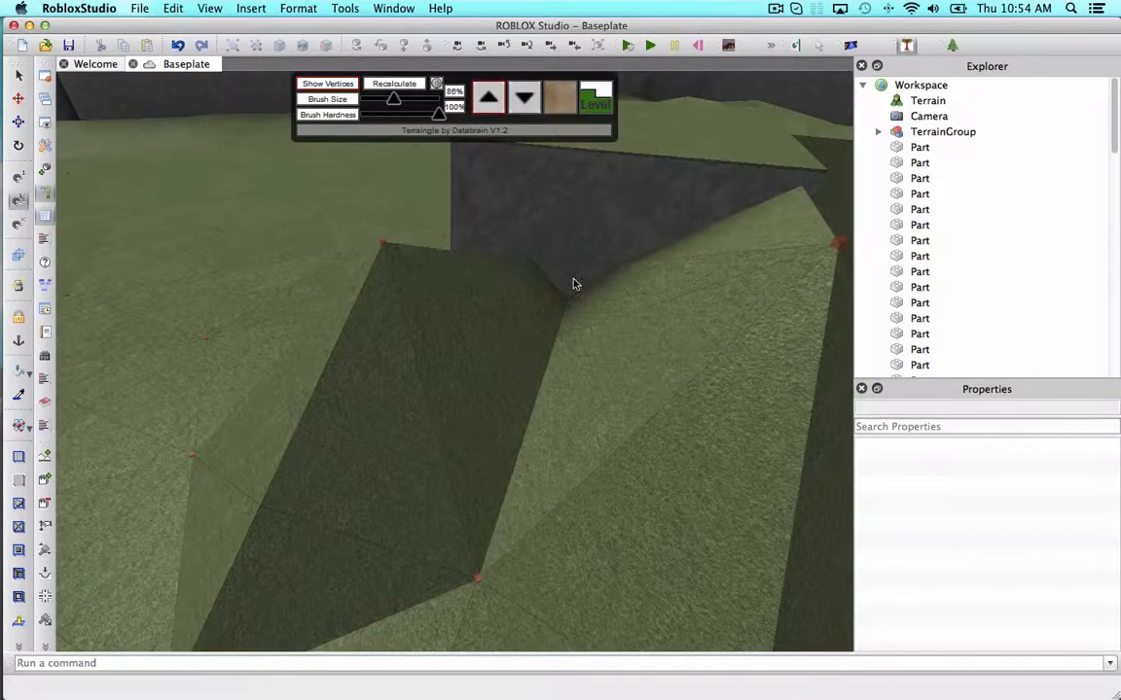
{"action": "left_click_drag", "start_coordinate": [574, 283], "coordinate": [573, 236]}
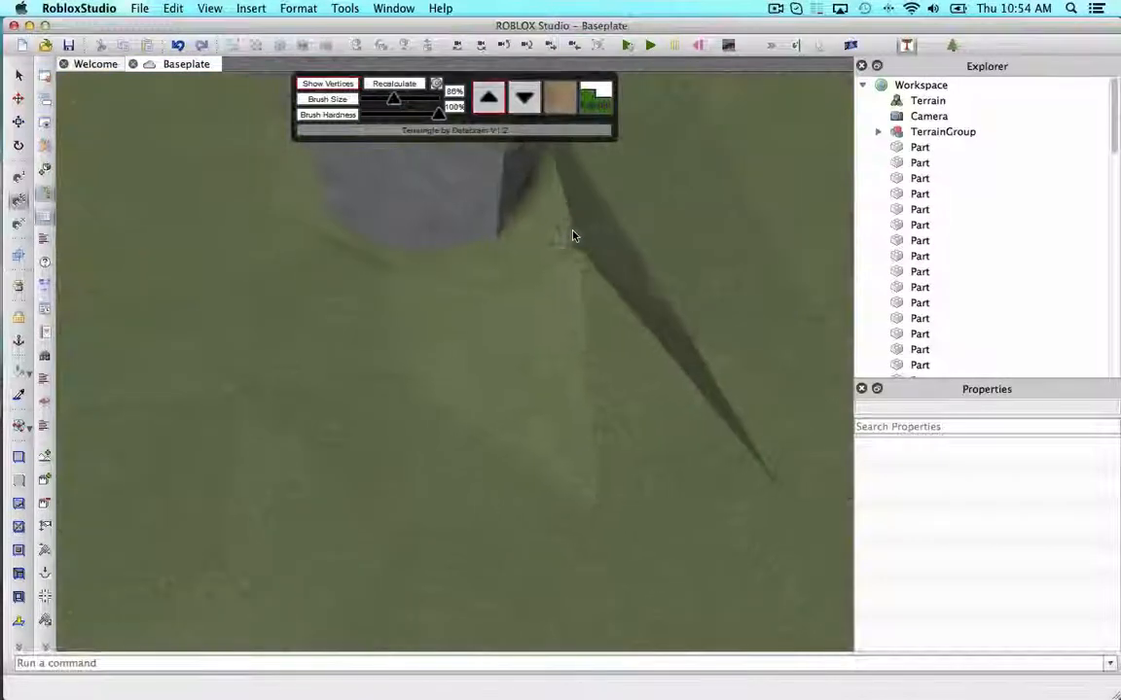
{"action": "right_click_drag", "start_coordinate": [573, 235], "coordinate": [569, 237]}
{"action": "left_click_drag", "start_coordinate": [443, 267], "coordinate": [438, 250]}
{"action": "right_click_drag", "start_coordinate": [438, 250], "coordinate": [437, 249]}
{"action": "mouse_move", "coordinate": [437, 248]}
{"action": "left_mouse_down"}
{"action": "mouse_move", "coordinate": [433, 284]}
{"action": "mouse_move", "coordinate": [312, 271]}
{"action": "mouse_move", "coordinate": [314, 222]}
{"action": "left_mouse_up"}
{"action": "right_click_drag", "start_coordinate": [316, 221], "coordinate": [319, 222]}
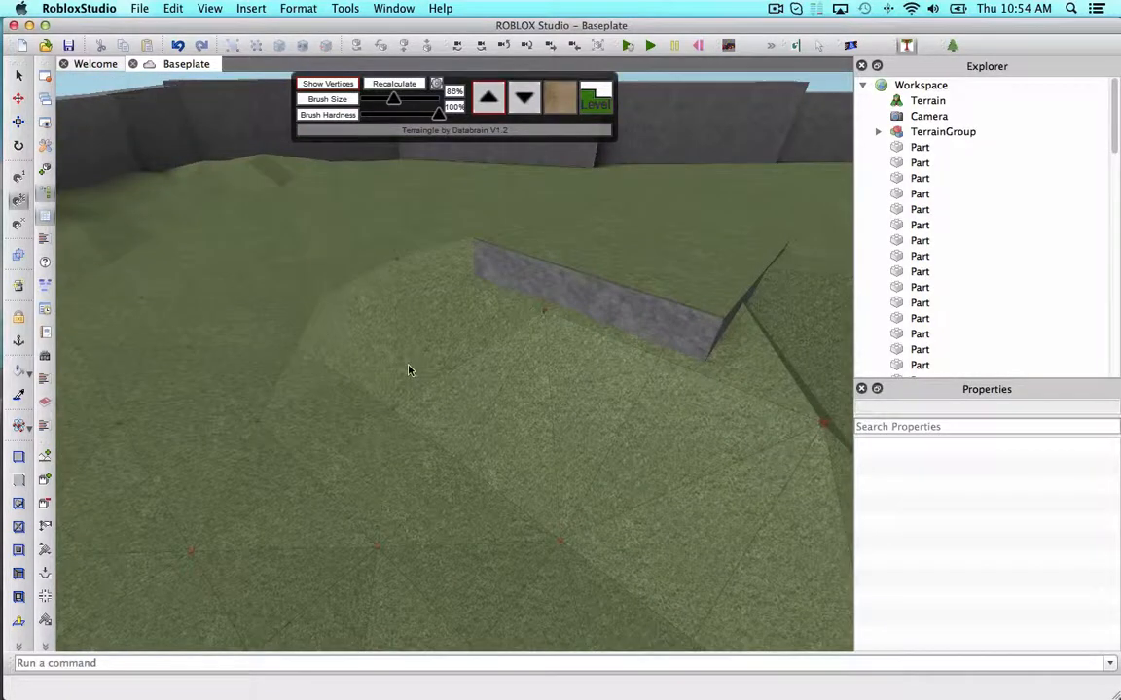
- Extend the raised terrain outward from the block's long side and corner into broader slopes
{"action": "left_click_drag", "start_coordinate": [408, 370], "coordinate": [555, 477]}
{"action": "right_click_drag", "start_coordinate": [555, 477], "coordinate": [568, 450]}
{"action": "left_click", "coordinate": [444, 381]}
{"action": "left_click", "coordinate": [444, 379]}
{"action": "mouse_move", "coordinate": [443, 379]}
{"action": "right_mouse_down"}
{"action": "mouse_move", "coordinate": [428, 390]}
{"action": "mouse_move", "coordinate": [369, 387]}
{"action": "mouse_move", "coordinate": [463, 242]}
{"action": "mouse_move", "coordinate": [54, 208]}
{"action": "right_mouse_up"}
{"action": "left_click", "coordinate": [367, 382]}
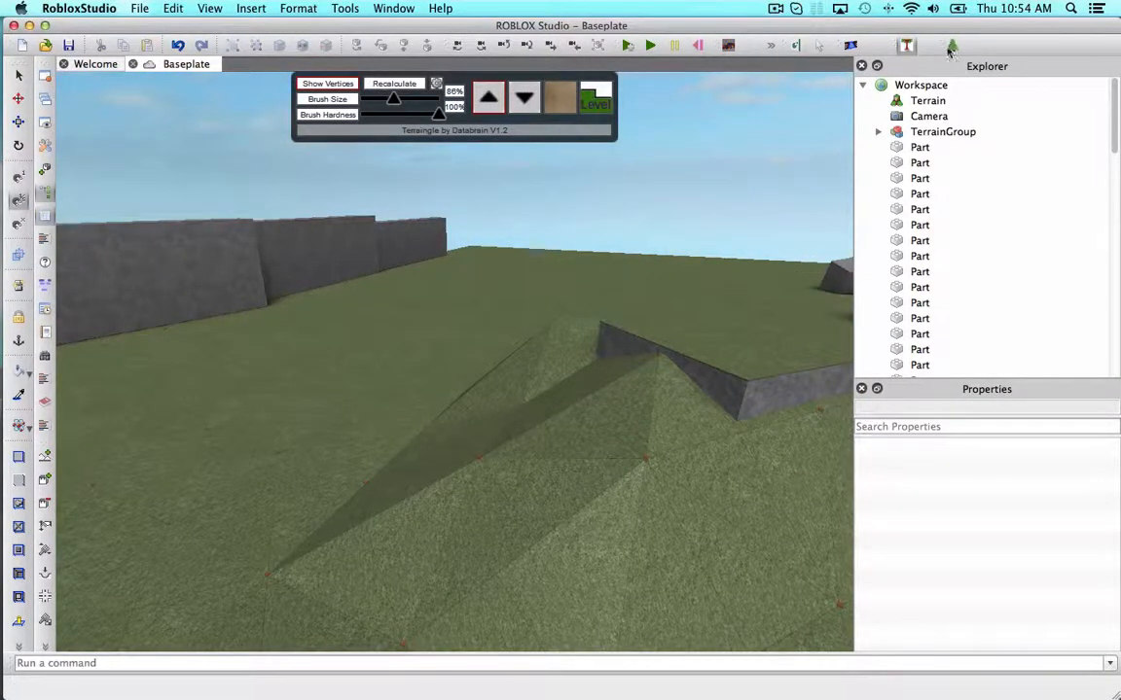
- Close the terrain editor, choose medium gray as the fill color and set the material tool to slate
{"action": "left_click", "coordinate": [907, 45]}
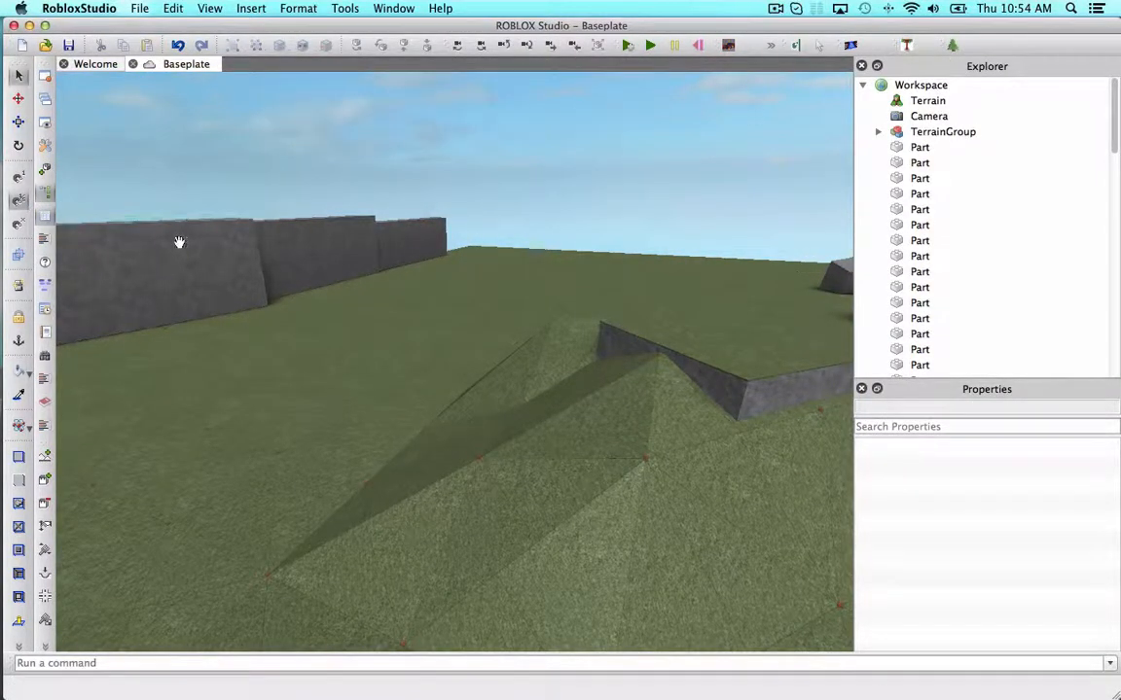
{"action": "left_click", "coordinate": [26, 376]}
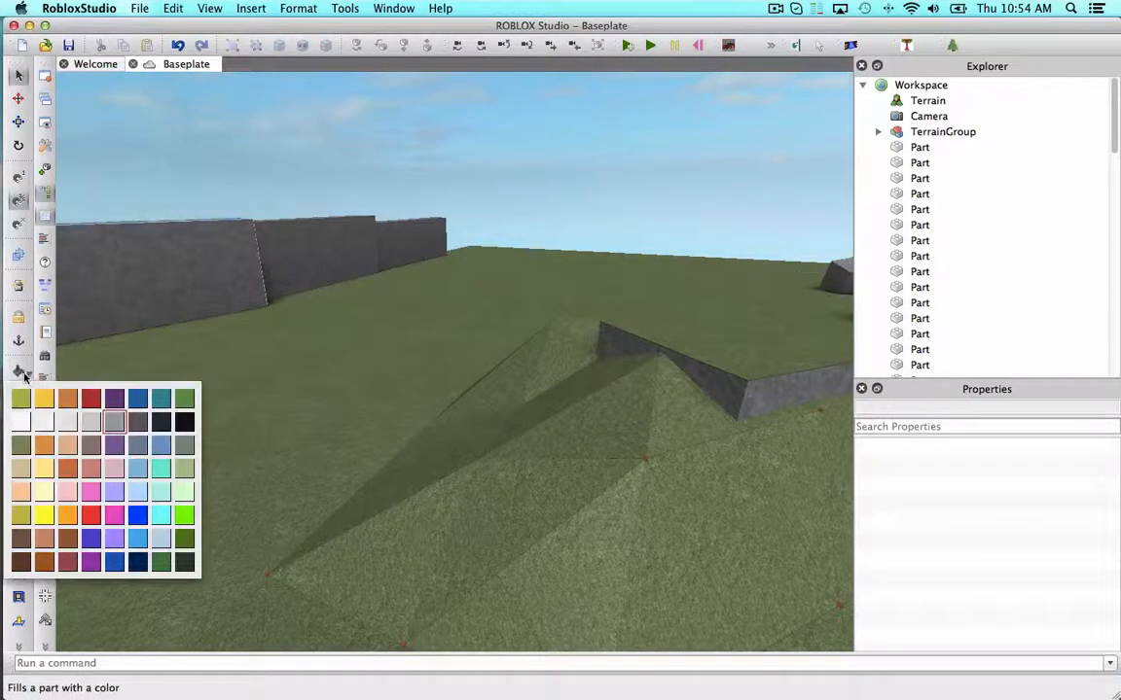
{"action": "left_click", "coordinate": [122, 424]}
{"action": "left_click", "coordinate": [27, 428]}
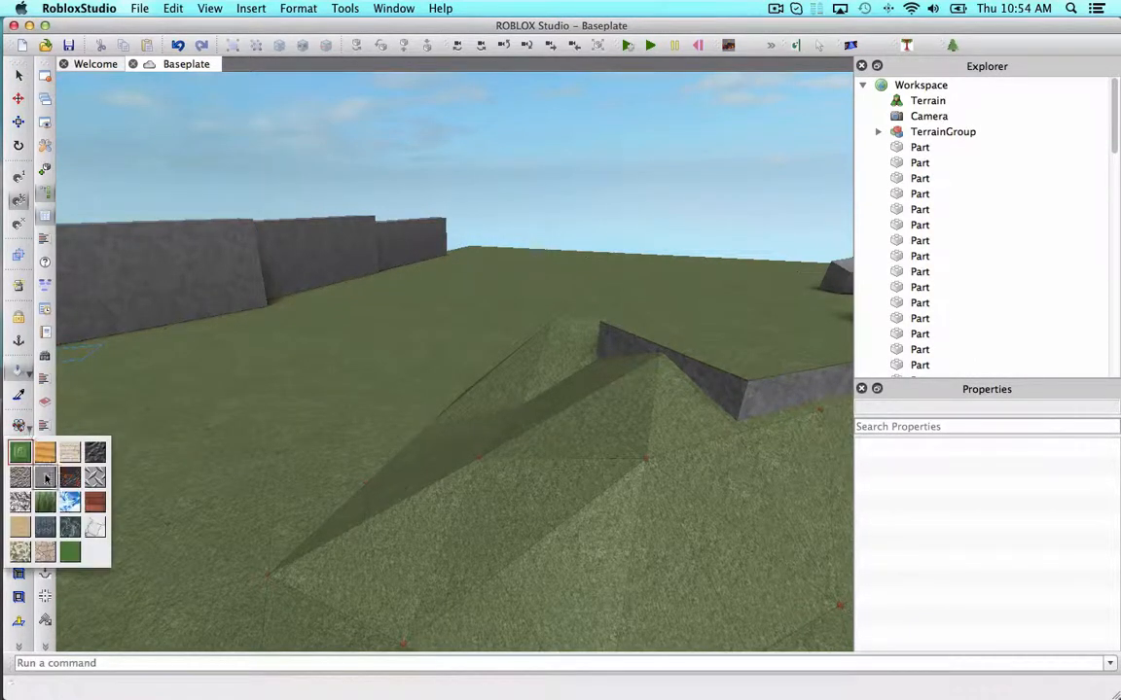
{"action": "left_click", "coordinate": [46, 477]}
{"action": "left_click", "coordinate": [30, 436]}
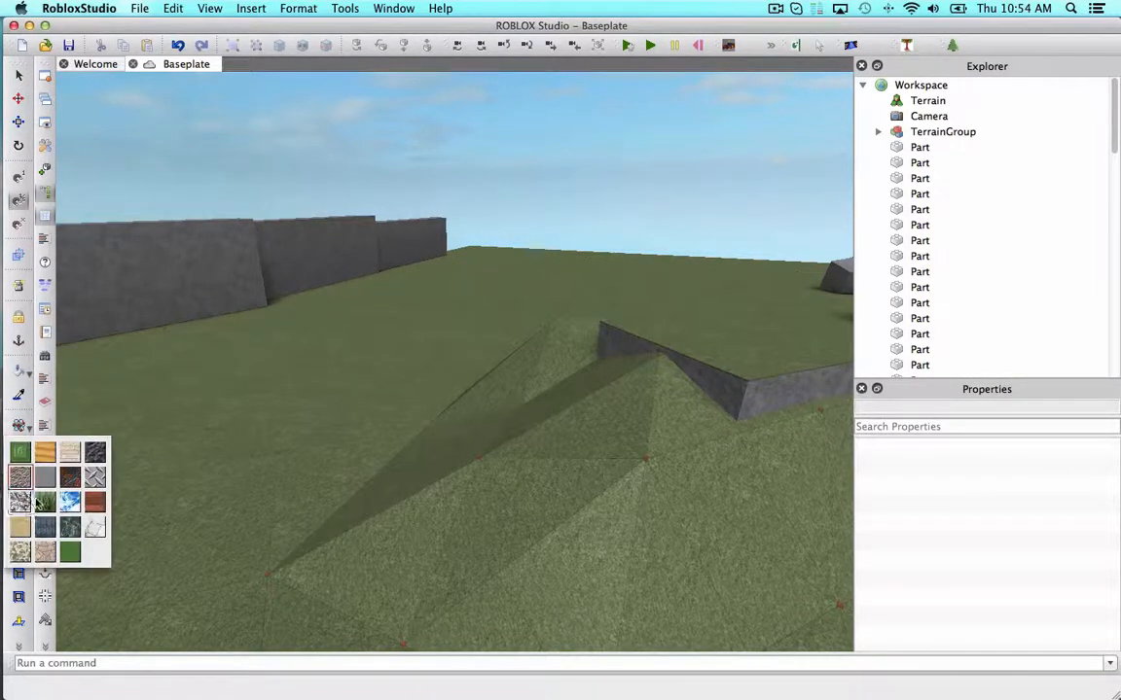
{"action": "left_click", "coordinate": [96, 463]}
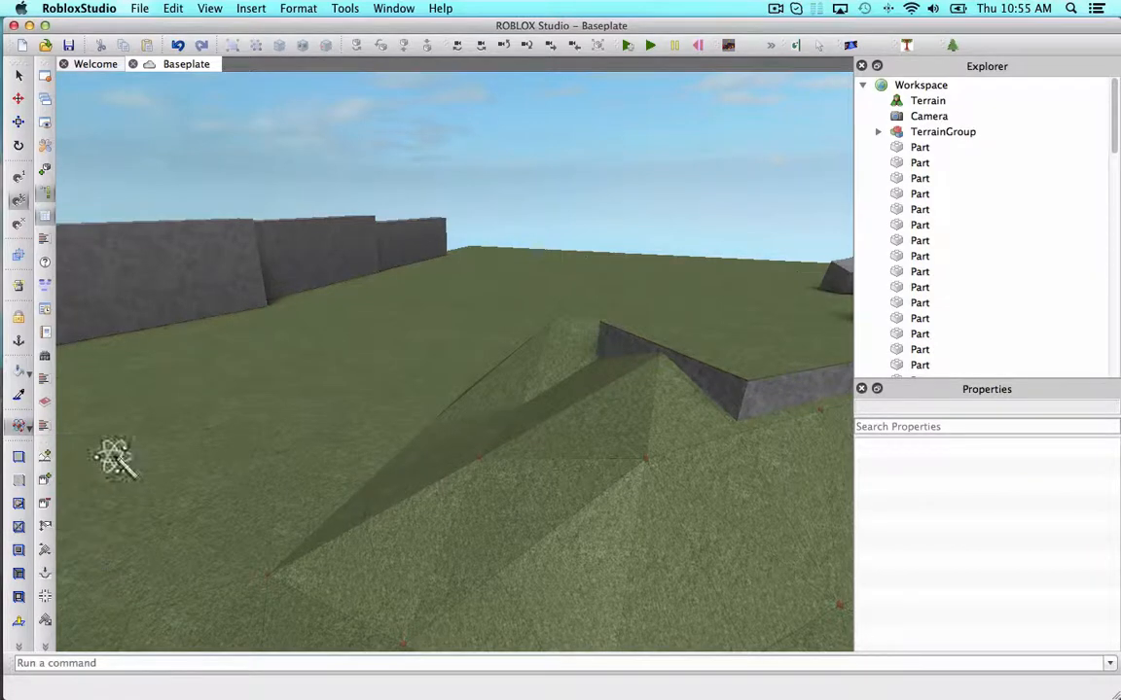
- Apply the slate material to the upper terrain facets along the near slope below the block
{"action": "left_click", "coordinate": [428, 535]}
{"action": "left_click", "coordinate": [560, 528]}
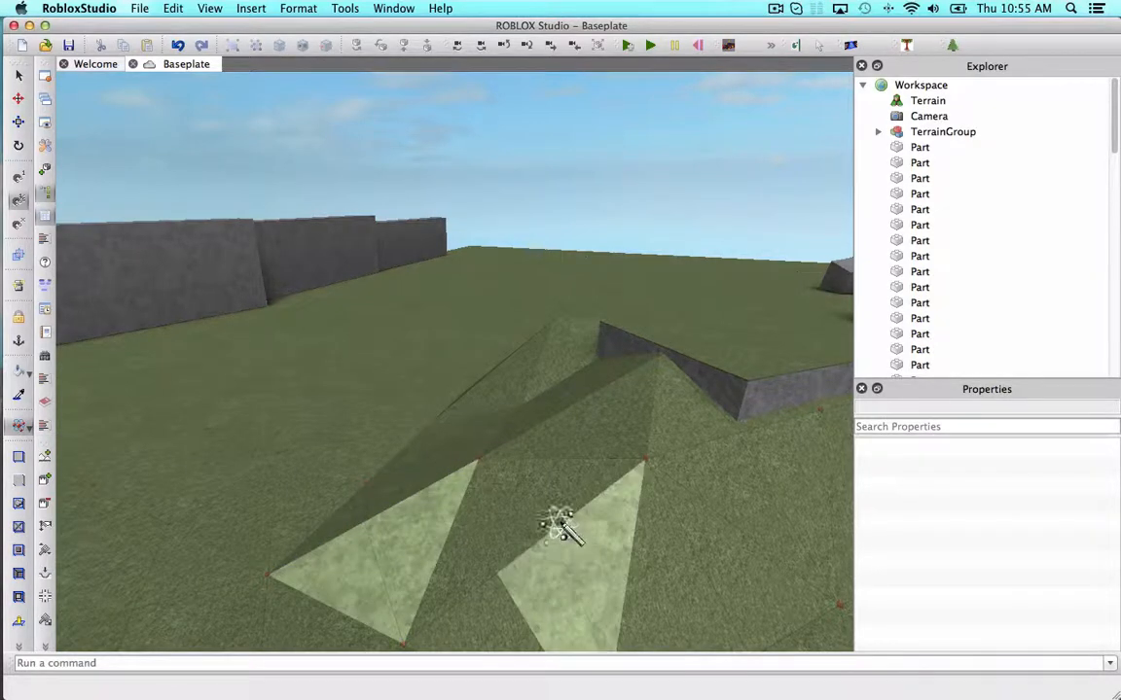
{"action": "left_click", "coordinate": [496, 569]}
{"action": "left_click", "coordinate": [490, 586]}
{"action": "key", "text": "d"}
{"action": "left_click", "coordinate": [586, 547]}
{"action": "left_click", "coordinate": [593, 511]}
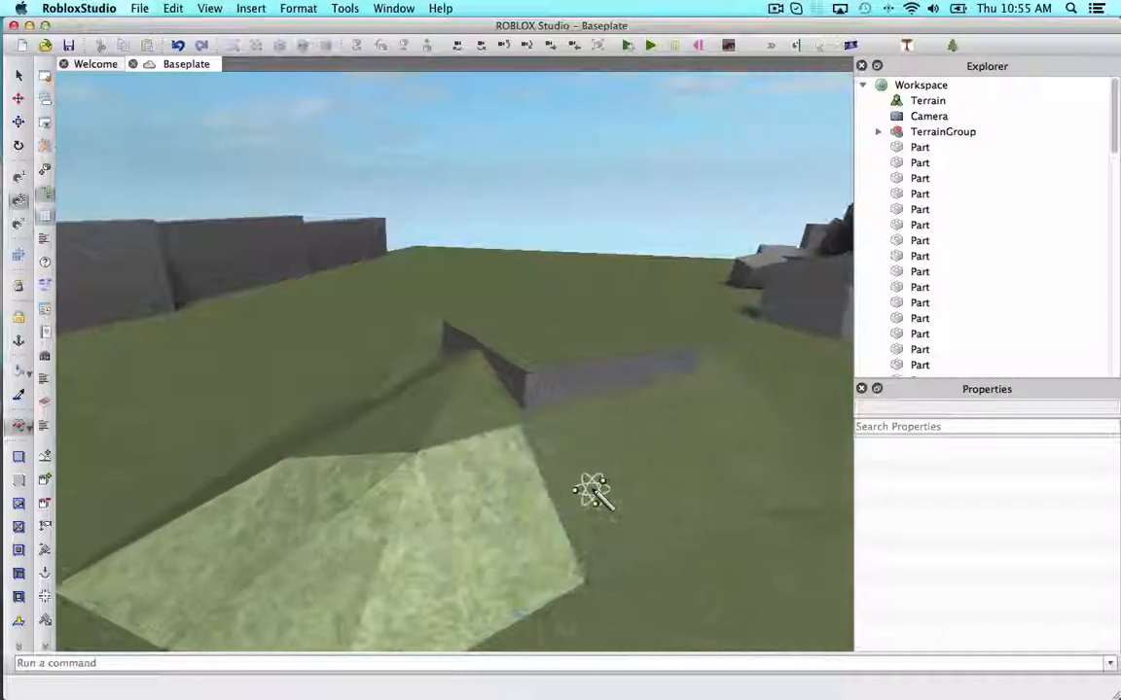
{"action": "right_click_drag", "start_coordinate": [591, 490], "coordinate": [594, 491]}
{"action": "key", "text": "d"}
{"action": "left_click", "coordinate": [621, 448]}
{"action": "left_click", "coordinate": [527, 427]}
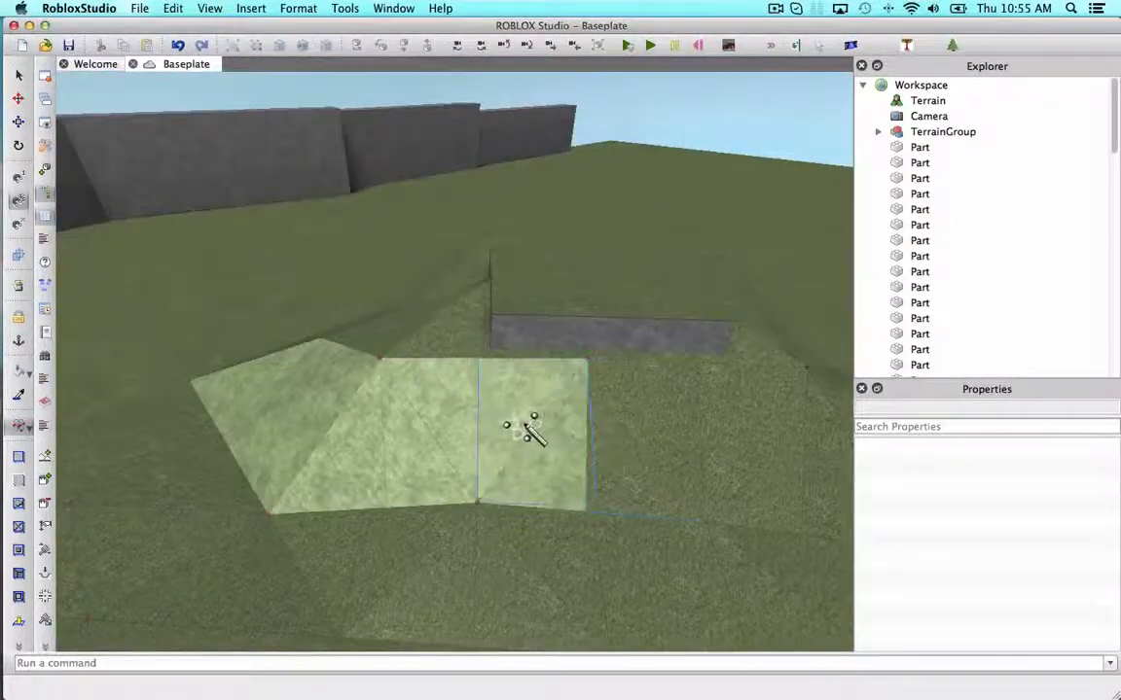
- Apply the slate material to the lower row of terrain facets on the same slope
{"action": "left_click", "coordinate": [426, 540]}
{"action": "left_click", "coordinate": [368, 540]}
{"action": "left_click", "coordinate": [460, 550]}
{"action": "left_click", "coordinate": [493, 550]}
{"action": "left_click", "coordinate": [541, 540]}
{"action": "key", "text": "d"}
{"action": "left_click", "coordinate": [599, 555]}
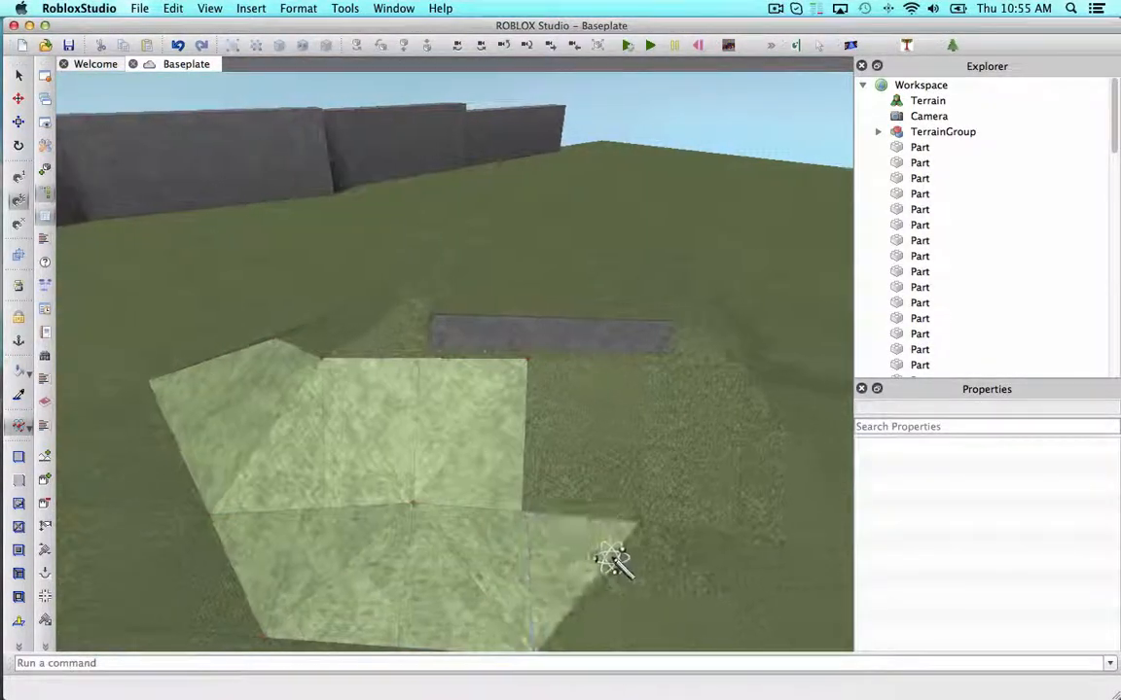
{"action": "left_click", "coordinate": [601, 556]}
- Continue the slate material across the rest of the slope to the mound's far corner
{"action": "left_click", "coordinate": [533, 482]}
{"action": "left_click", "coordinate": [568, 442]}
{"action": "left_click", "coordinate": [603, 435]}
{"action": "key", "text": "d"}
{"action": "left_click", "coordinate": [617, 433]}
{"action": "left_click", "coordinate": [627, 430]}
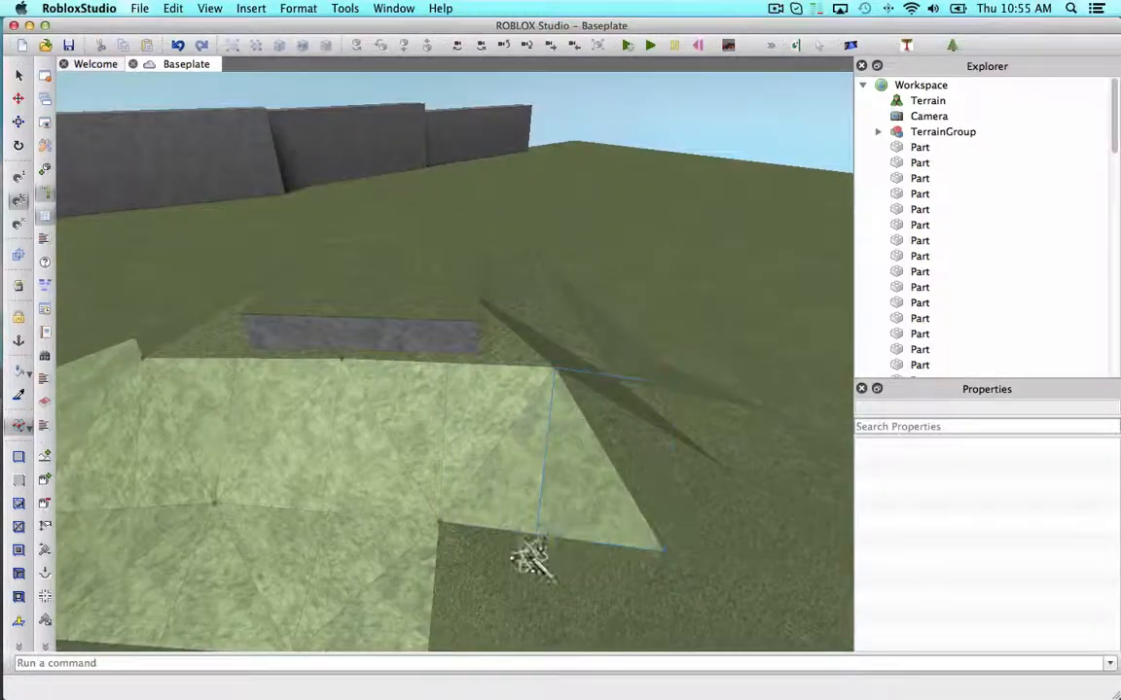
{"action": "left_click", "coordinate": [523, 565]}
{"action": "left_click", "coordinate": [476, 581]}
{"action": "key", "text": "d"}
{"action": "left_click", "coordinate": [434, 467]}
- Fill the slate terrain facets directly beneath the cap's front edge with gray
{"action": "right_click_drag", "start_coordinate": [462, 307], "coordinate": [530, 315]}
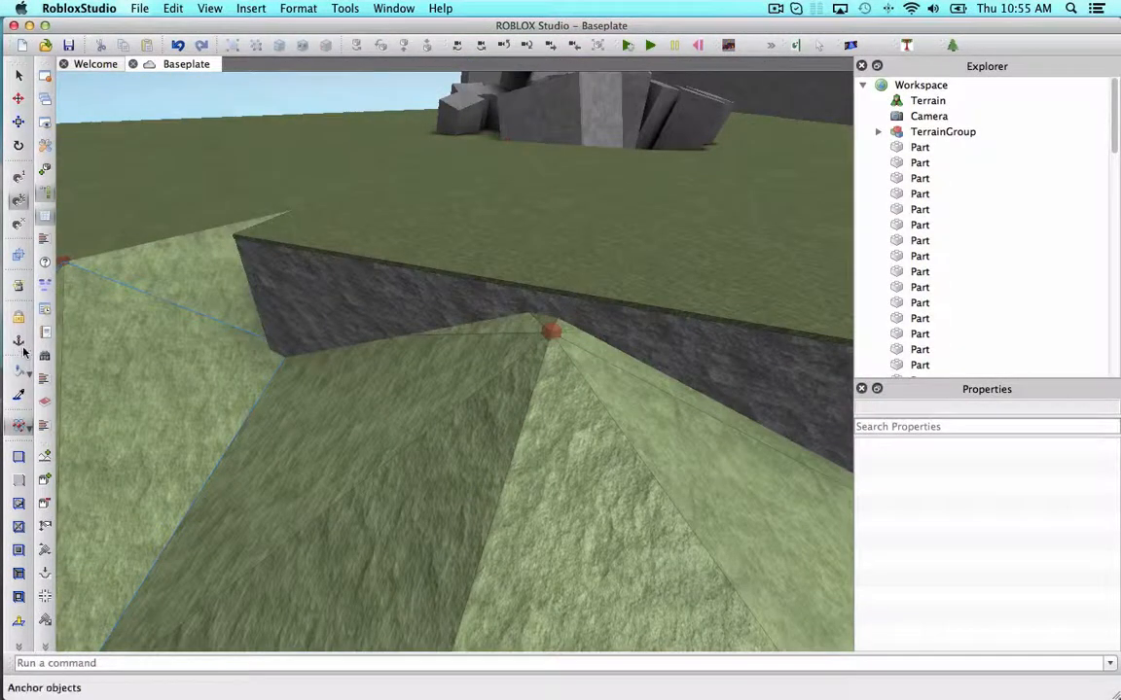
{"action": "mouse_move", "coordinate": [107, 370]}
{"action": "left_mouse_down"}
{"action": "mouse_move", "coordinate": [513, 465]}
{"action": "mouse_move", "coordinate": [607, 470]}
{"action": "left_mouse_up"}
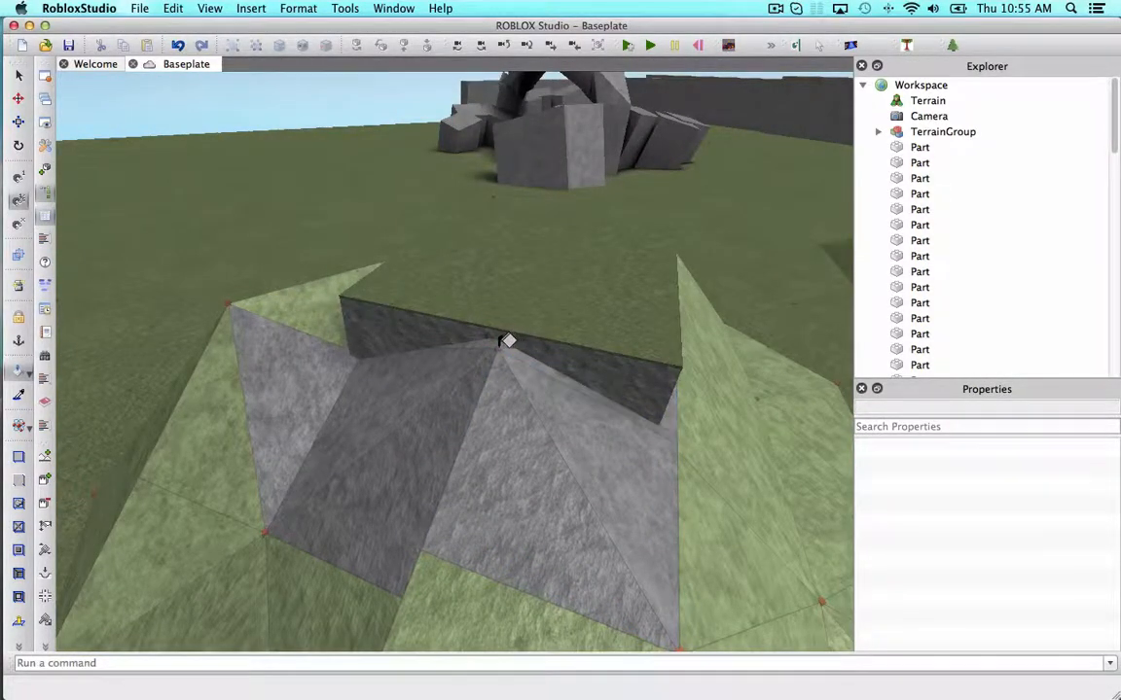
{"action": "scroll", "coordinate": [630, 429], "scroll_direction": "up", "scroll_amount": 5}
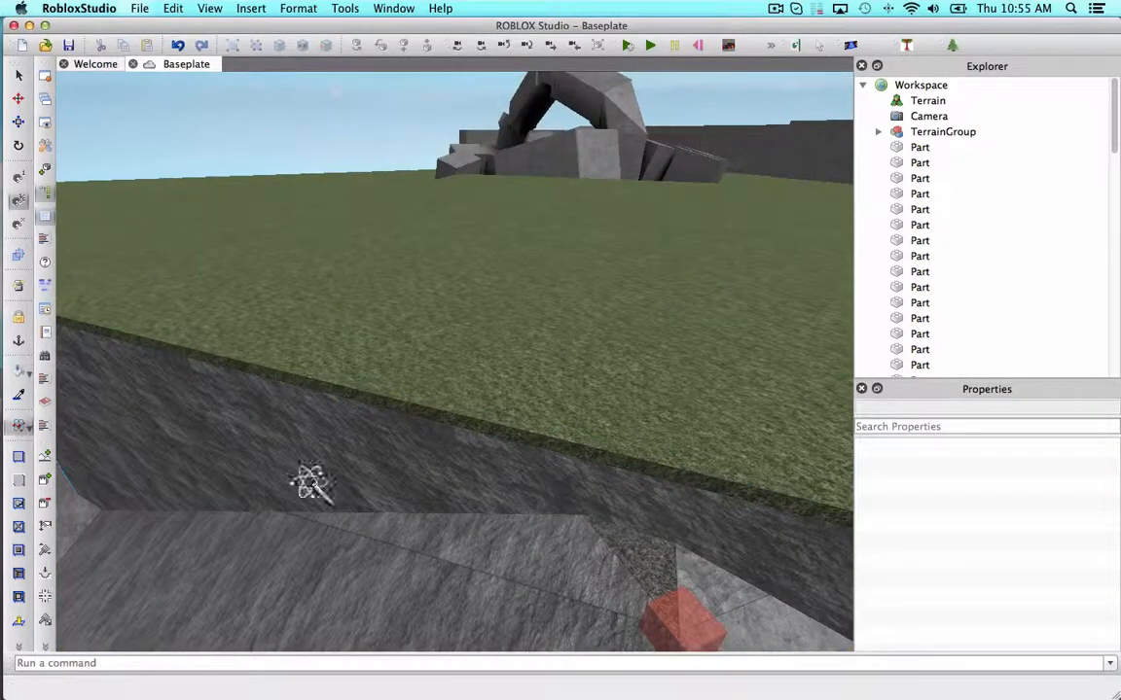
- Fill the green slate facets on the outer corner and side of the mound with gray
{"action": "left_click", "coordinate": [22, 373]}
{"action": "right_click_drag", "start_coordinate": [348, 308], "coordinate": [398, 354]}
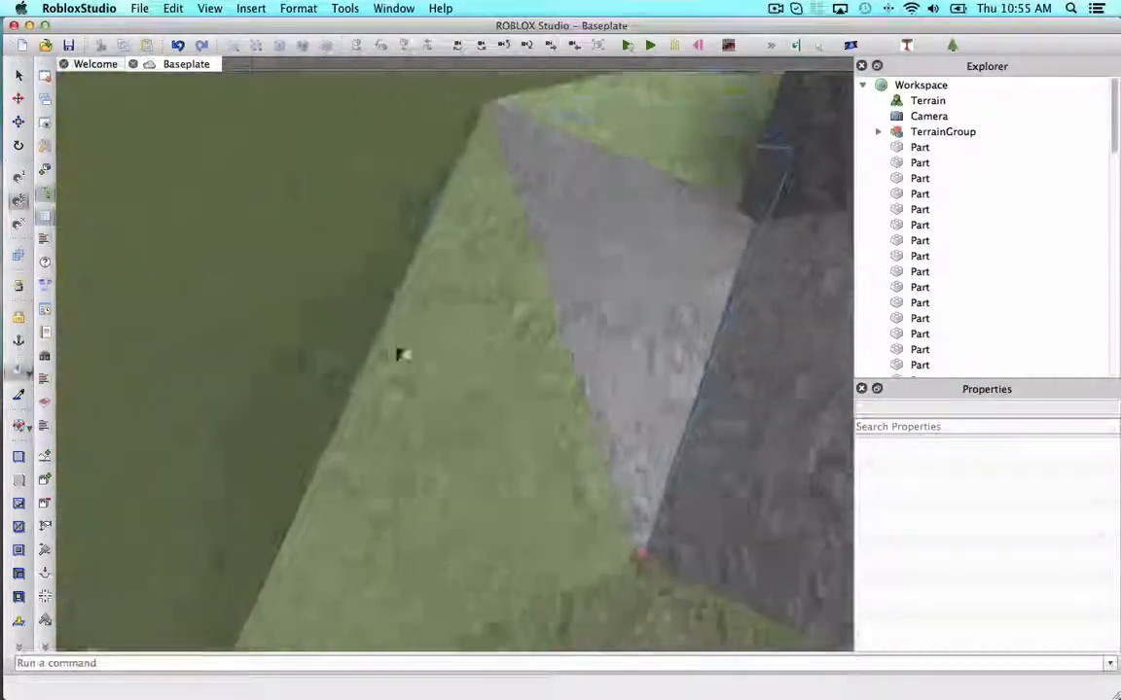
{"action": "left_click", "coordinate": [400, 354]}
{"action": "left_click", "coordinate": [453, 361]}
{"action": "left_click", "coordinate": [477, 552]}
{"action": "key", "text": "s"}
{"action": "left_click", "coordinate": [585, 566]}
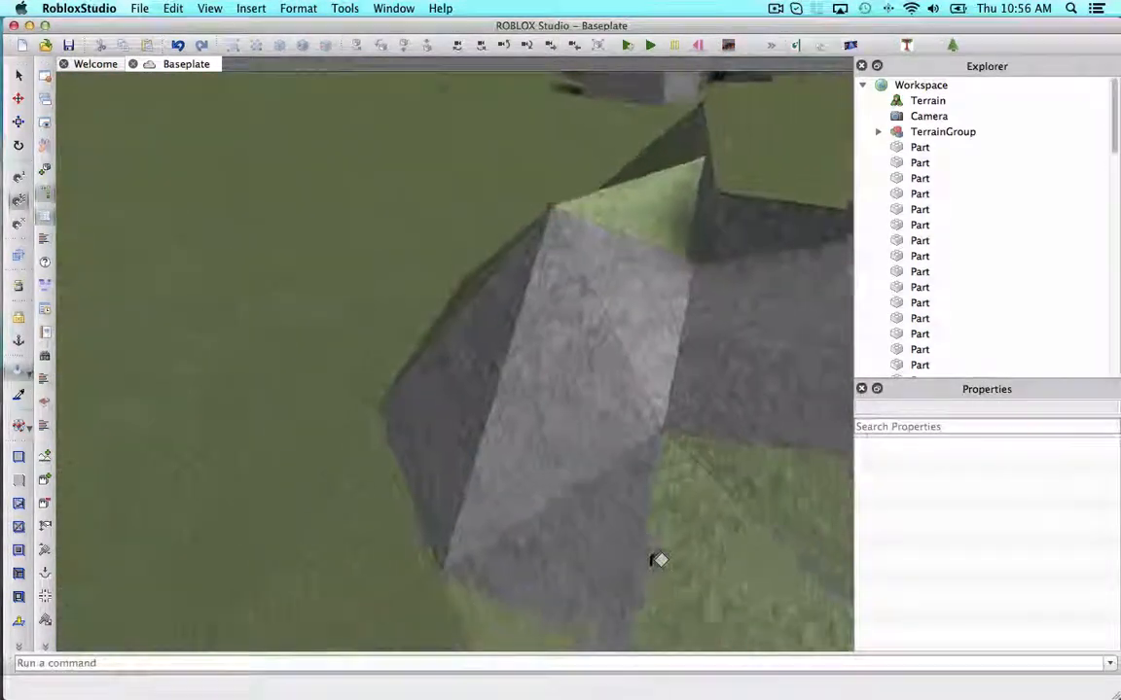
- Fill the lower front slope and the leftover green triangles in its middle with gray
{"action": "left_click", "coordinate": [646, 548]}
{"action": "left_click", "coordinate": [556, 578]}
{"action": "left_click", "coordinate": [459, 569]}
{"action": "key", "text": "s"}
{"action": "right_click_drag", "start_coordinate": [459, 569], "coordinate": [512, 573]}
{"action": "left_click", "coordinate": [512, 573]}
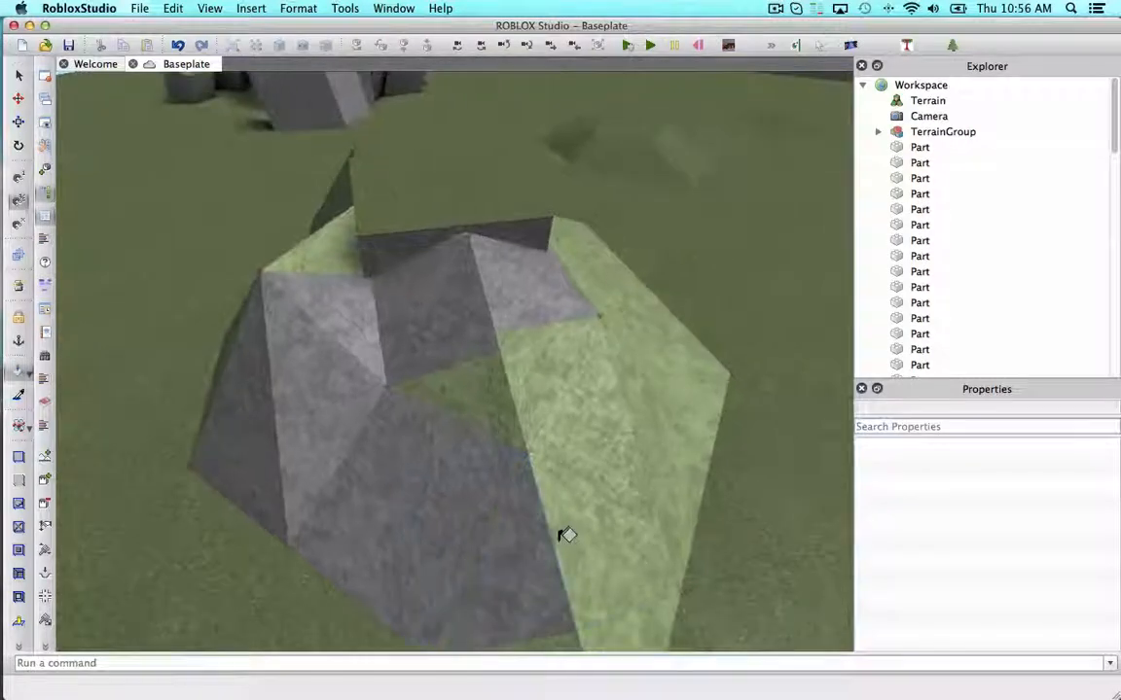
{"action": "left_click", "coordinate": [565, 535]}
{"action": "key", "text": "d"}
{"action": "left_click", "coordinate": [539, 469]}
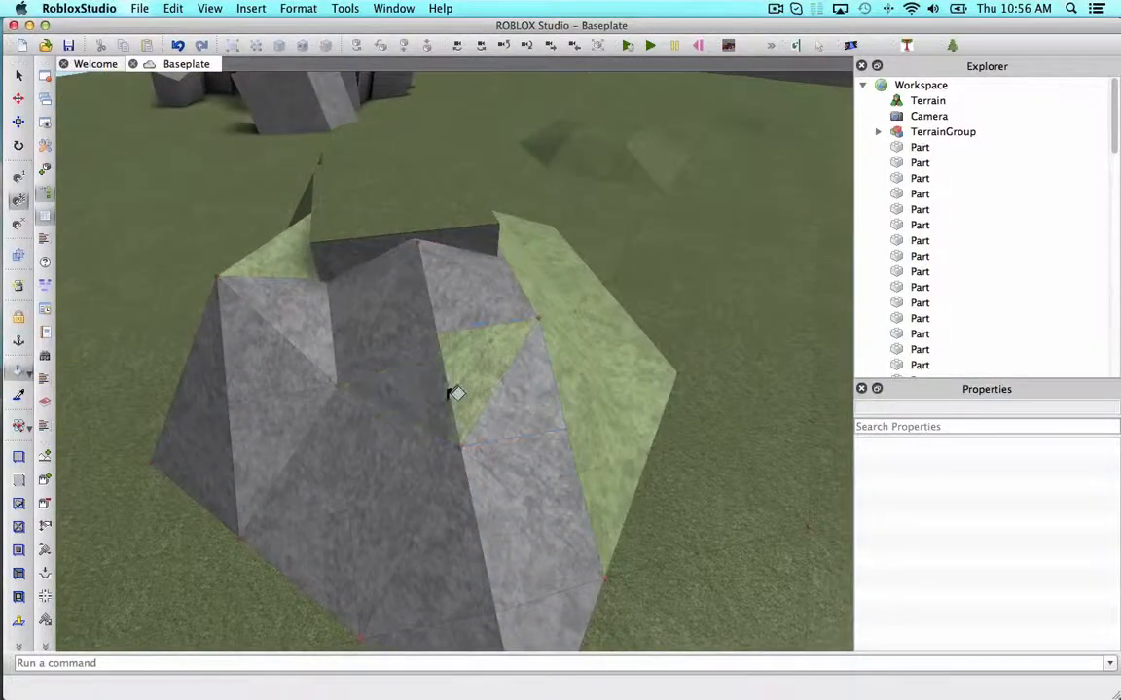
{"action": "left_click", "coordinate": [487, 370]}
- Color the green slate facets along the mound's adjoining edge gray
{"action": "key", "text": "w"}
{"action": "key", "text": "d"}
{"action": "left_click", "coordinate": [523, 420]}
{"action": "key", "text": "w"}
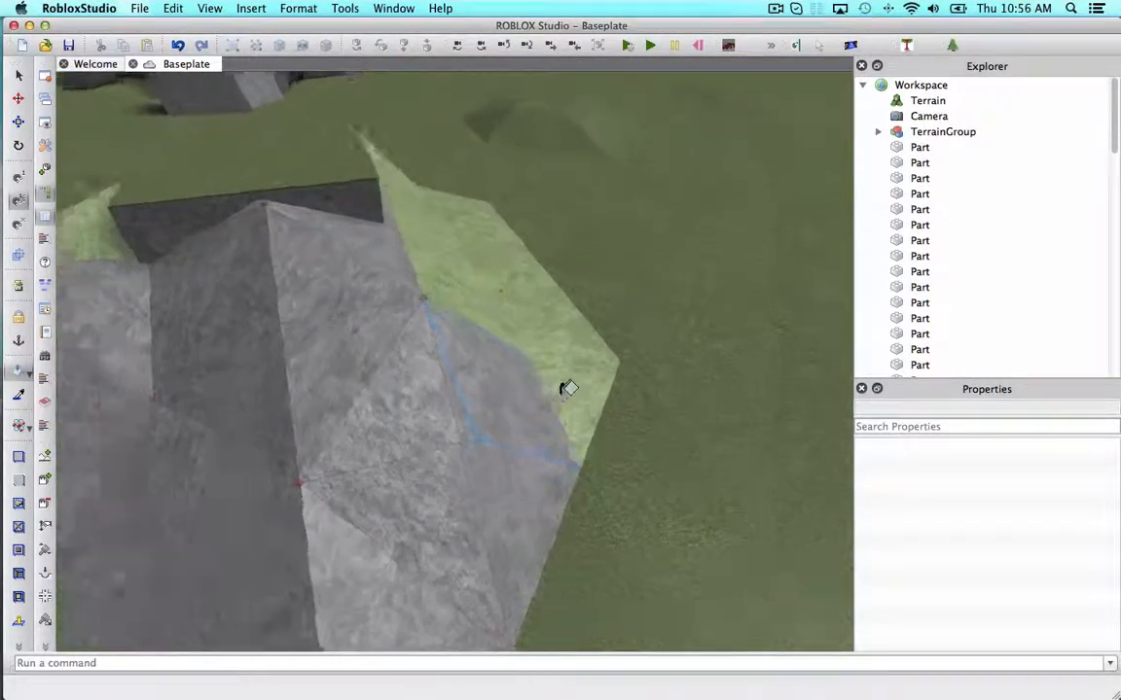
{"action": "left_click", "coordinate": [568, 388]}
{"action": "left_click", "coordinate": [513, 333]}
{"action": "right_click_drag", "start_coordinate": [513, 333], "coordinate": [673, 298]}
{"action": "left_click", "coordinate": [673, 298]}
- Color the next side's slope and the facets rising to the peak beside the cap gray
{"action": "key", "text": "d"}
{"action": "left_click", "coordinate": [530, 496]}
{"action": "left_click", "coordinate": [638, 450]}
{"action": "left_click", "coordinate": [578, 447]}
{"action": "key", "text": "d"}
{"action": "left_click", "coordinate": [695, 428]}
{"action": "left_click", "coordinate": [632, 341]}
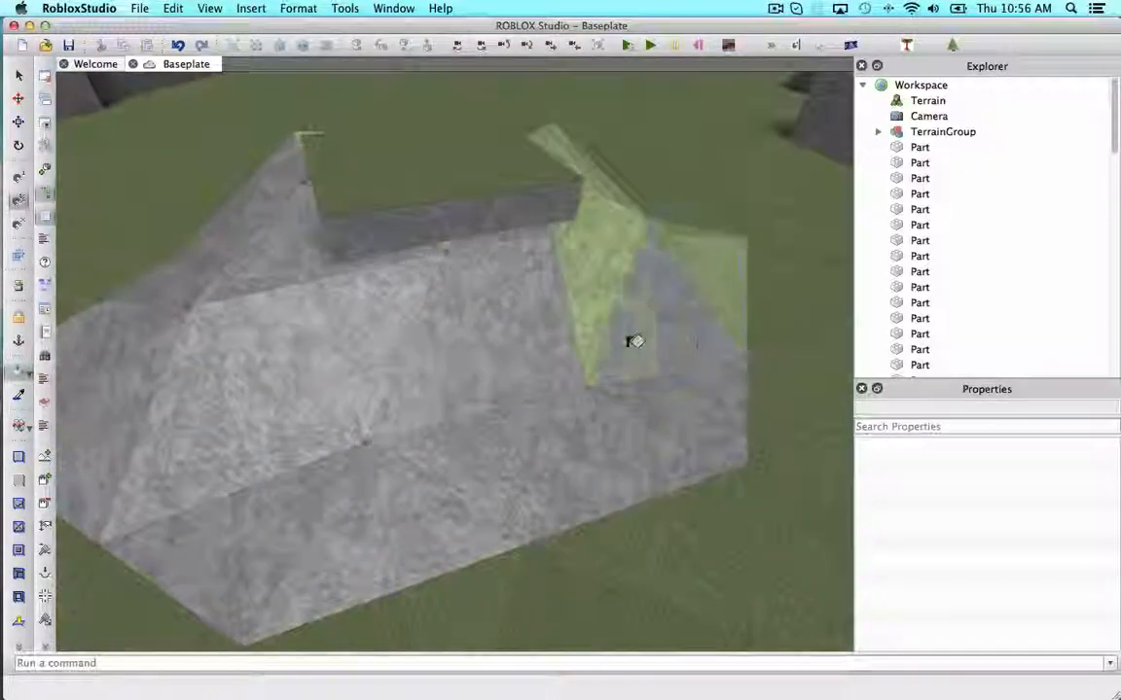
{"action": "left_click", "coordinate": [595, 282]}
{"action": "left_click", "coordinate": [573, 171]}
- Fill the remaining light green facets around the corner peak with gray
{"action": "right_click_drag", "start_coordinate": [573, 170], "coordinate": [364, 128]}
{"action": "left_click", "coordinate": [574, 253]}
{"action": "left_click", "coordinate": [645, 346]}
{"action": "left_click", "coordinate": [658, 295]}
{"action": "key", "text": "w"}
{"action": "left_click", "coordinate": [586, 188]}
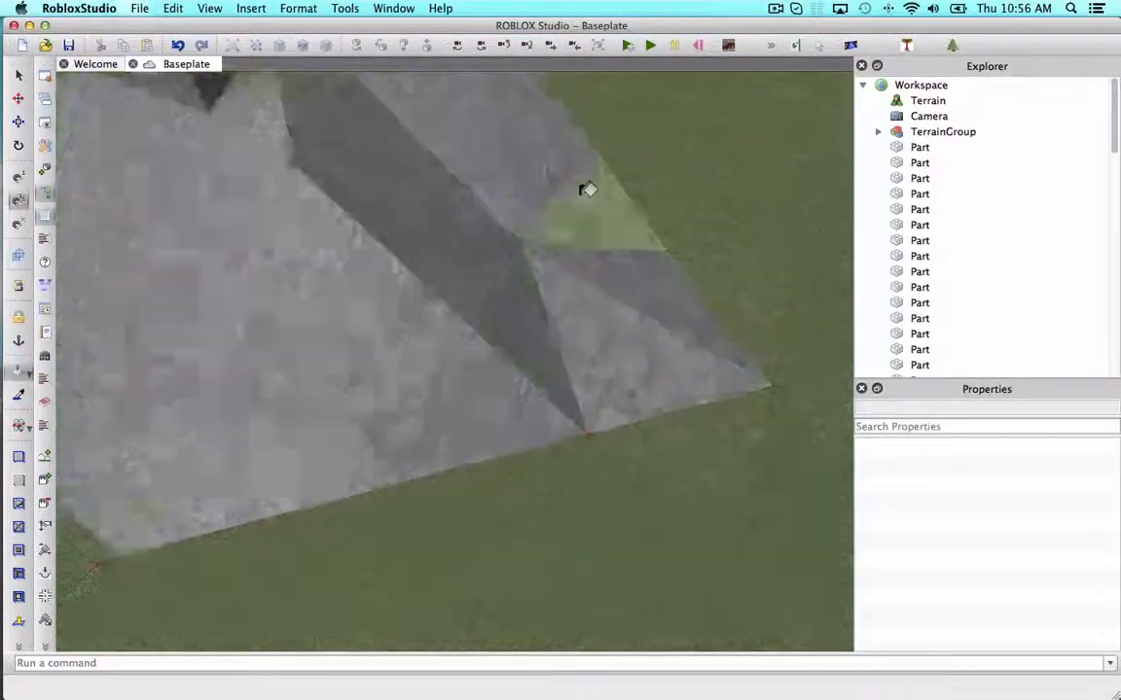
- Fill the shaded facets on the back slope of the mound with gray
{"action": "right_click_drag", "start_coordinate": [587, 189], "coordinate": [568, 289]}
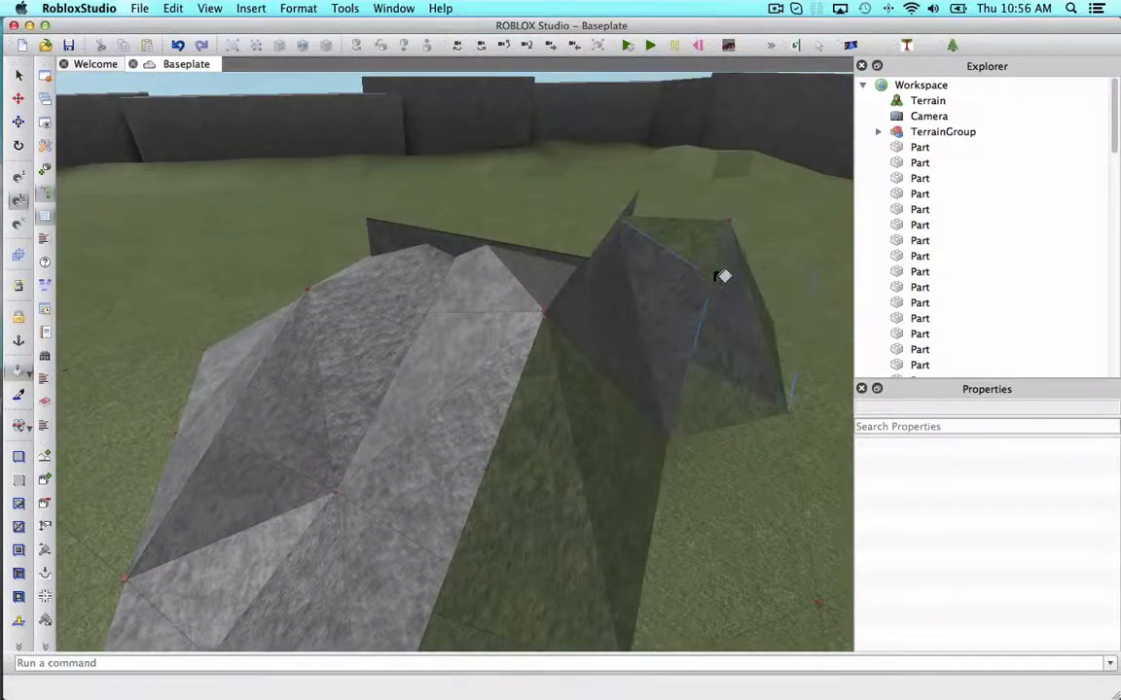
{"action": "left_click", "coordinate": [600, 431]}
{"action": "left_click", "coordinate": [551, 482]}
{"action": "key", "text": "s"}
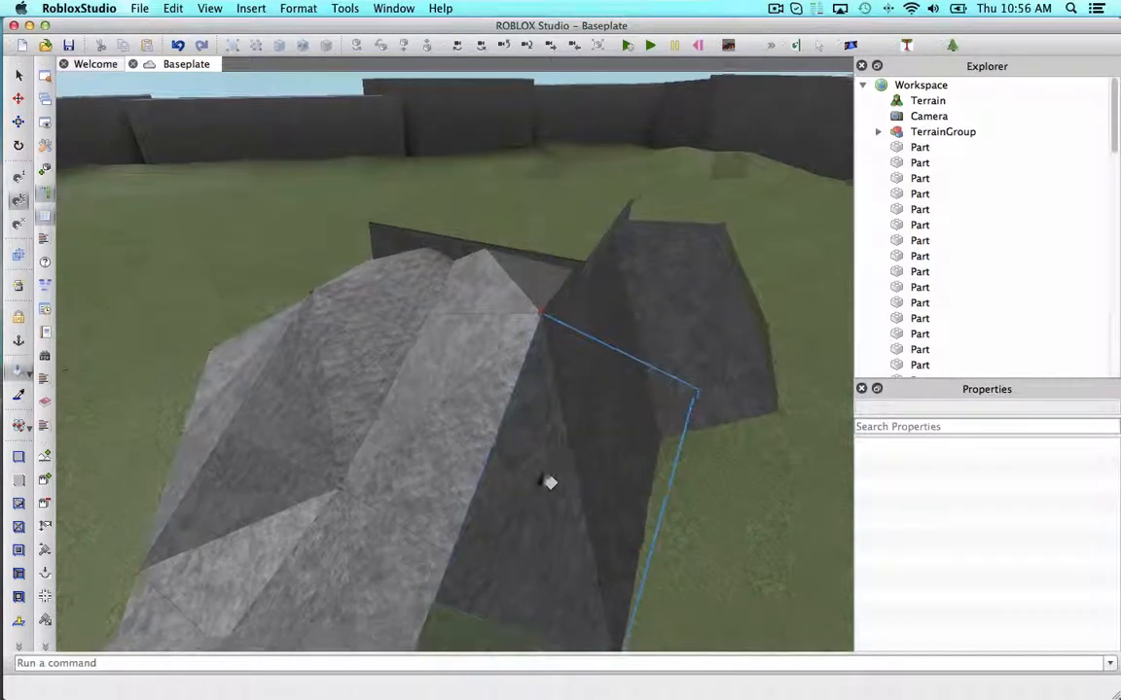
{"action": "left_click", "coordinate": [518, 562]}
- Fill the last green facets on the back of the mound, including the thin sliver beside the cap, with gray
{"action": "key", "text": "w"}
{"action": "right_click_drag", "start_coordinate": [558, 485], "coordinate": [559, 486]}
{"action": "key", "text": "s"}
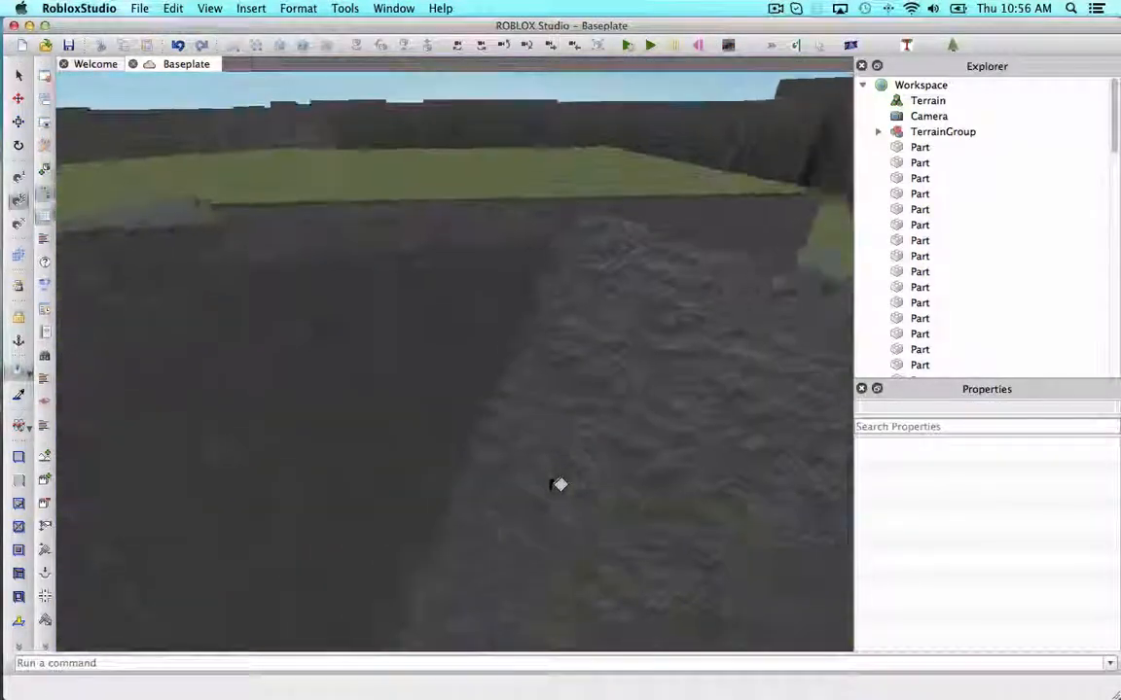
{"action": "key", "text": "d"}
{"action": "left_click", "coordinate": [582, 499]}
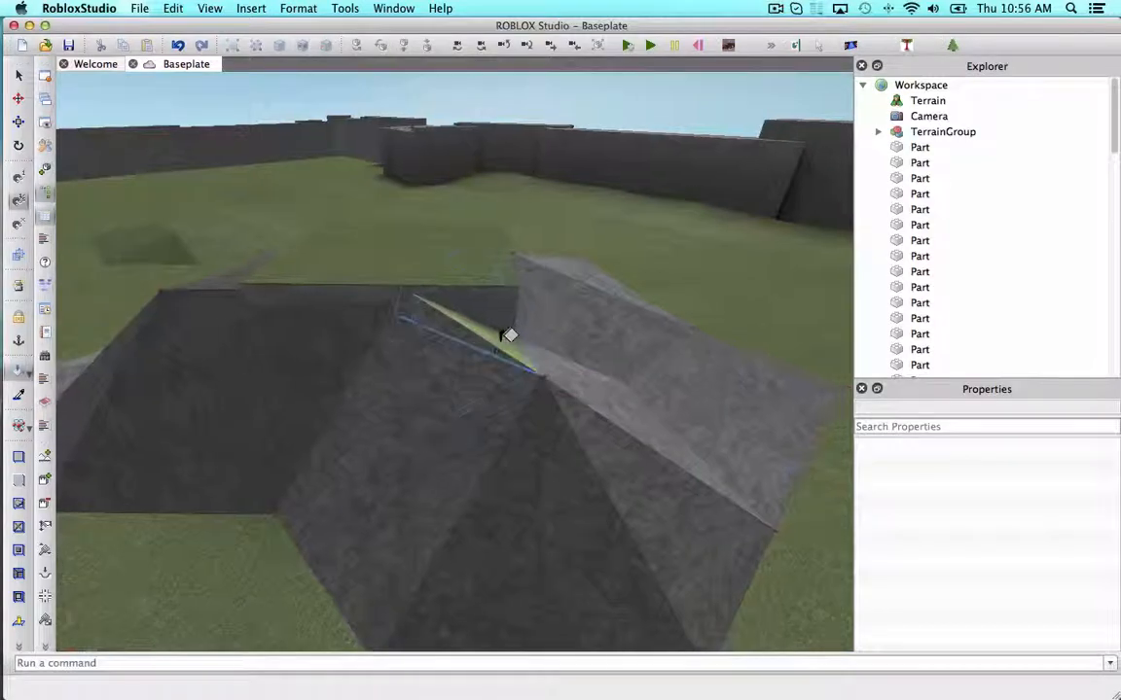
{"action": "left_click", "coordinate": [510, 334]}
{"action": "key", "text": "s"}
{"action": "right_click_drag", "start_coordinate": [509, 334], "coordinate": [509, 332]}
{"action": "key", "text": "a"}
{"action": "right_click_drag", "start_coordinate": [574, 320], "coordinate": [575, 319]}
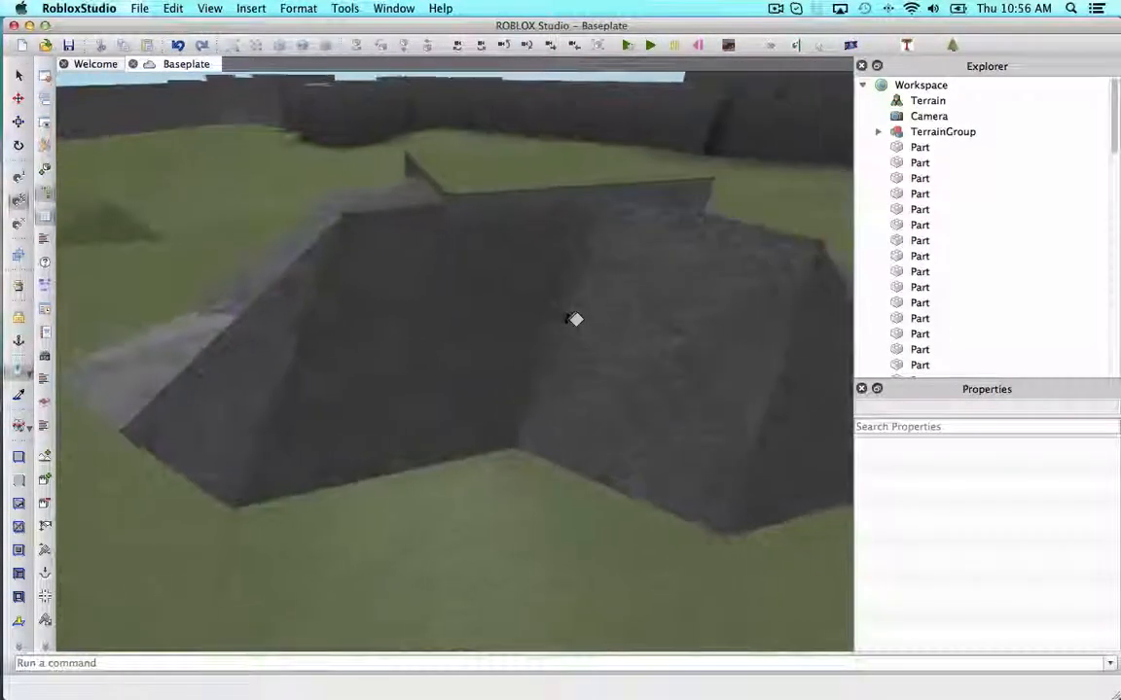
- Load the existing terrain group into the terrain tool and raise the grass in front of the gray mound into another ridge
{"action": "key", "text": "s"}
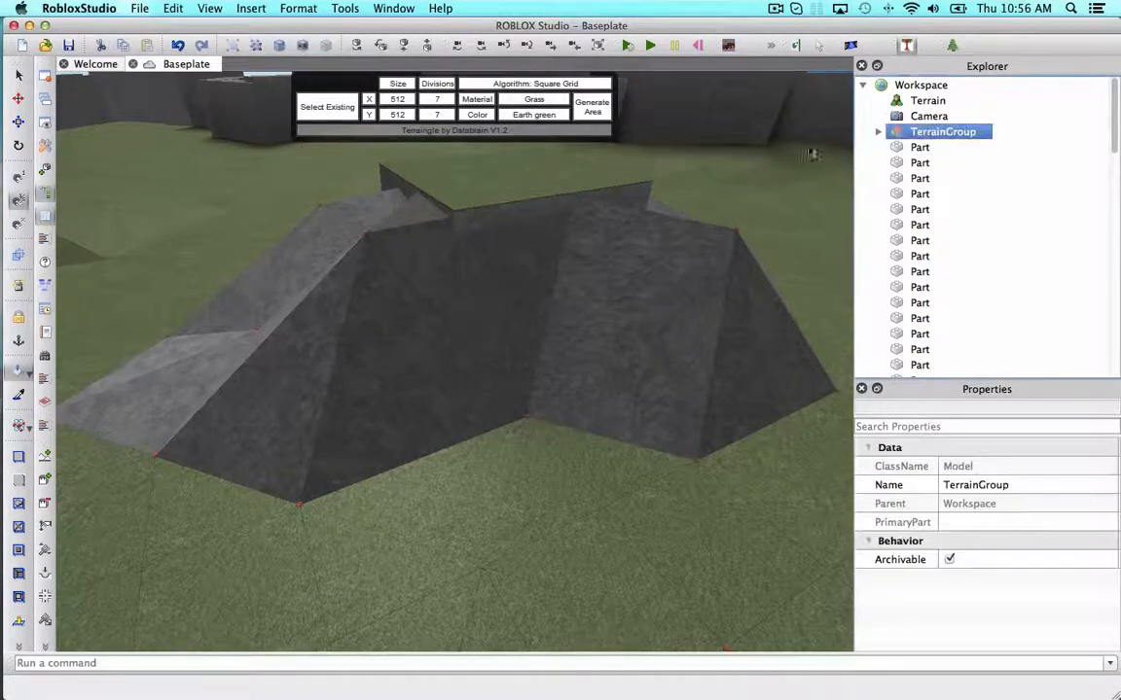
{"action": "left_click", "coordinate": [329, 111]}
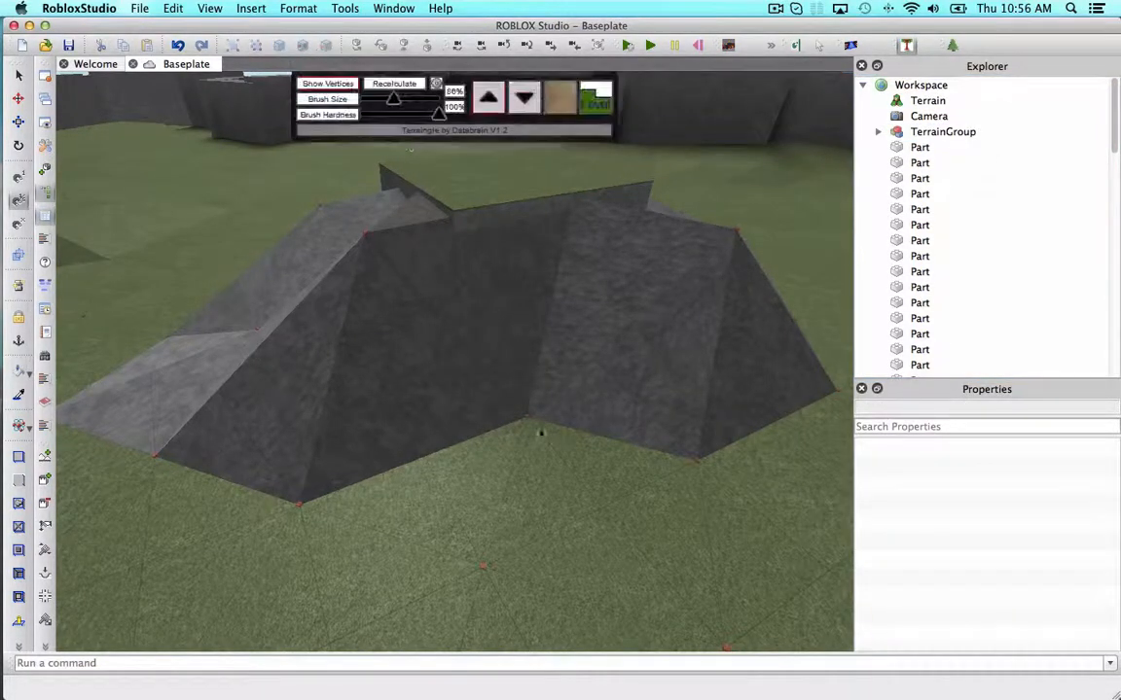
{"action": "mouse_move", "coordinate": [541, 433]}
{"action": "left_mouse_down"}
{"action": "mouse_move", "coordinate": [533, 367]}
{"action": "mouse_move", "coordinate": [343, 528]}
{"action": "left_mouse_up"}
{"action": "mouse_move", "coordinate": [342, 527]}
{"action": "right_mouse_down"}
{"action": "mouse_move", "coordinate": [508, 395]}
{"action": "mouse_move", "coordinate": [502, 429]}
{"action": "right_mouse_up"}
{"action": "left_click", "coordinate": [508, 395]}
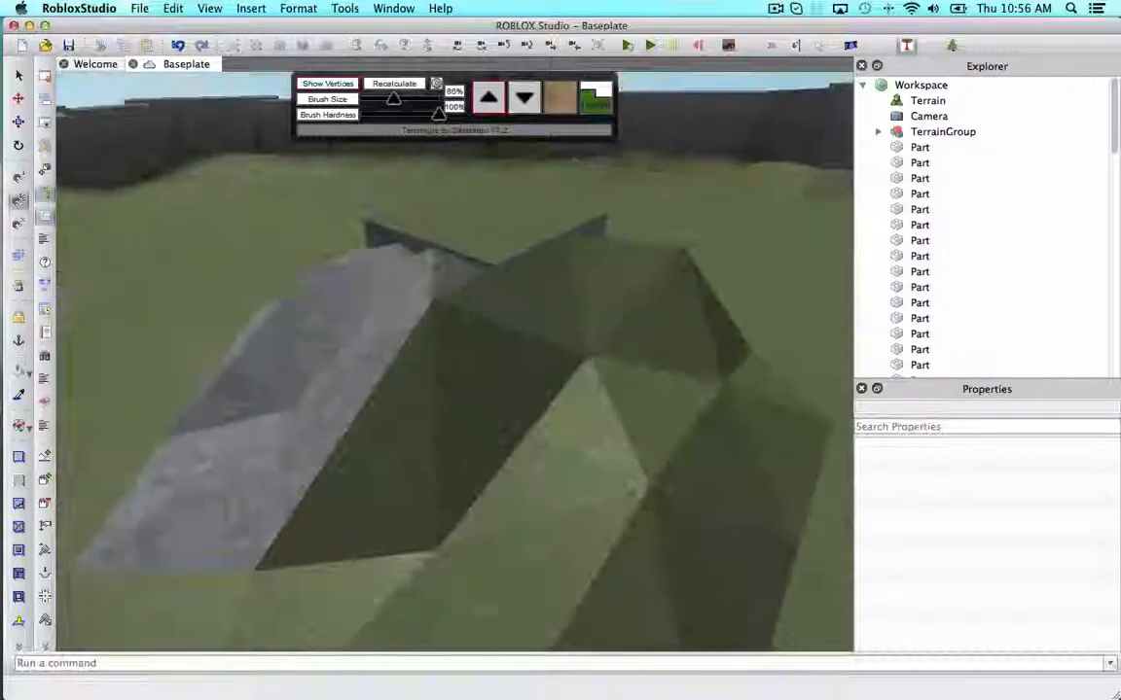
- Finish raising the new ridge and fill its green facets with gray
{"action": "key", "text": "s"}
{"action": "mouse_move", "coordinate": [556, 339]}
{"action": "left_mouse_down"}
{"action": "mouse_move", "coordinate": [583, 428]}
{"action": "mouse_move", "coordinate": [562, 560]}
{"action": "mouse_move", "coordinate": [643, 378]}
{"action": "left_mouse_up"}
{"action": "key", "text": "w"}
{"action": "right_click_drag", "start_coordinate": [643, 378], "coordinate": [409, 277]}
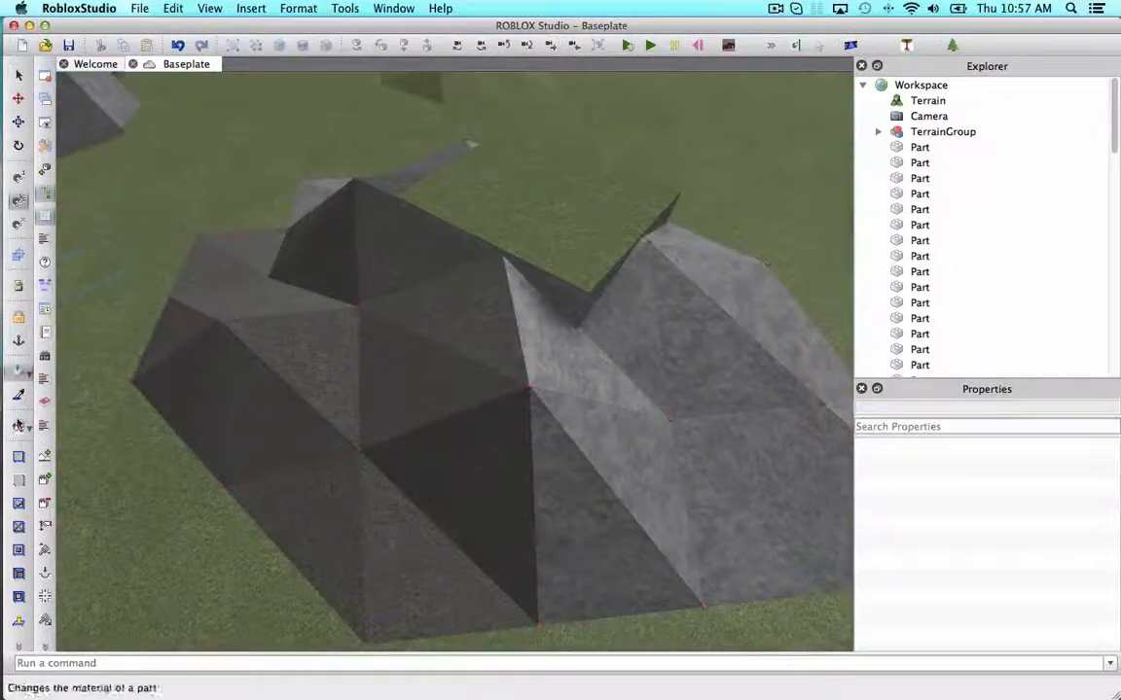
- Apply the slate material to the newly grayed facets of the mound
{"action": "key", "text": "w"}
{"action": "right_click_drag", "start_coordinate": [241, 356], "coordinate": [468, 617]}
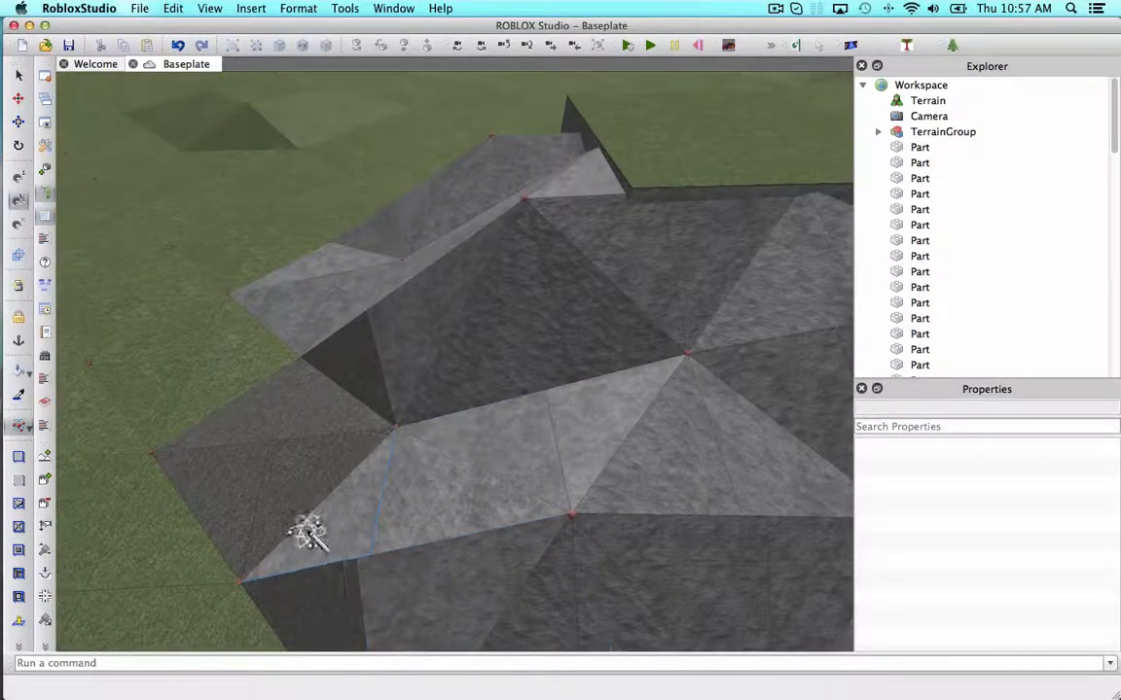
{"action": "key", "text": "w"}
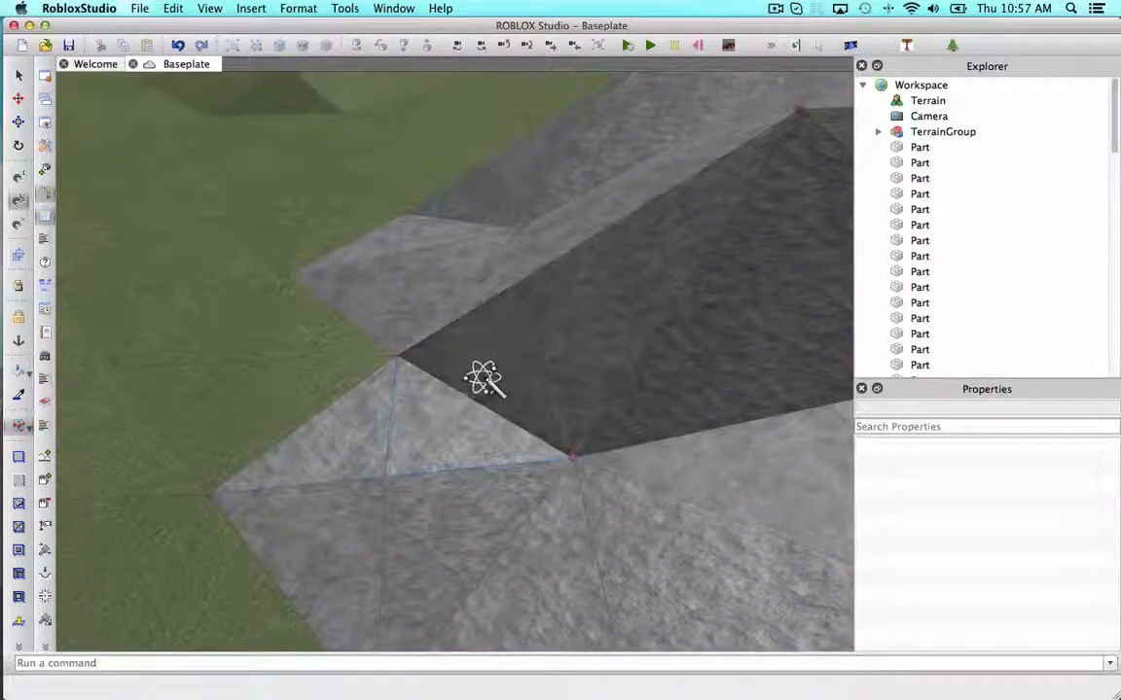
{"action": "right_click_drag", "start_coordinate": [482, 377], "coordinate": [486, 377]}
{"action": "key", "text": "s"}
{"action": "key", "text": "a"}
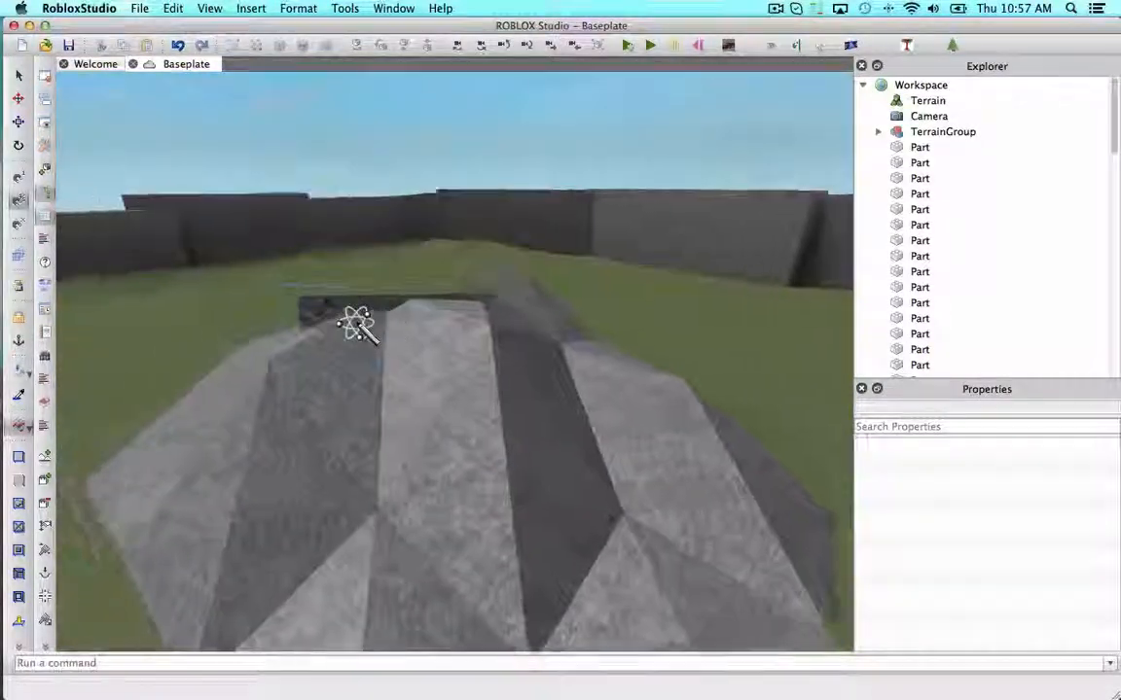
- Delete the thin grass cap from the top of the rock block in the mound
{"action": "key", "text": "w"}
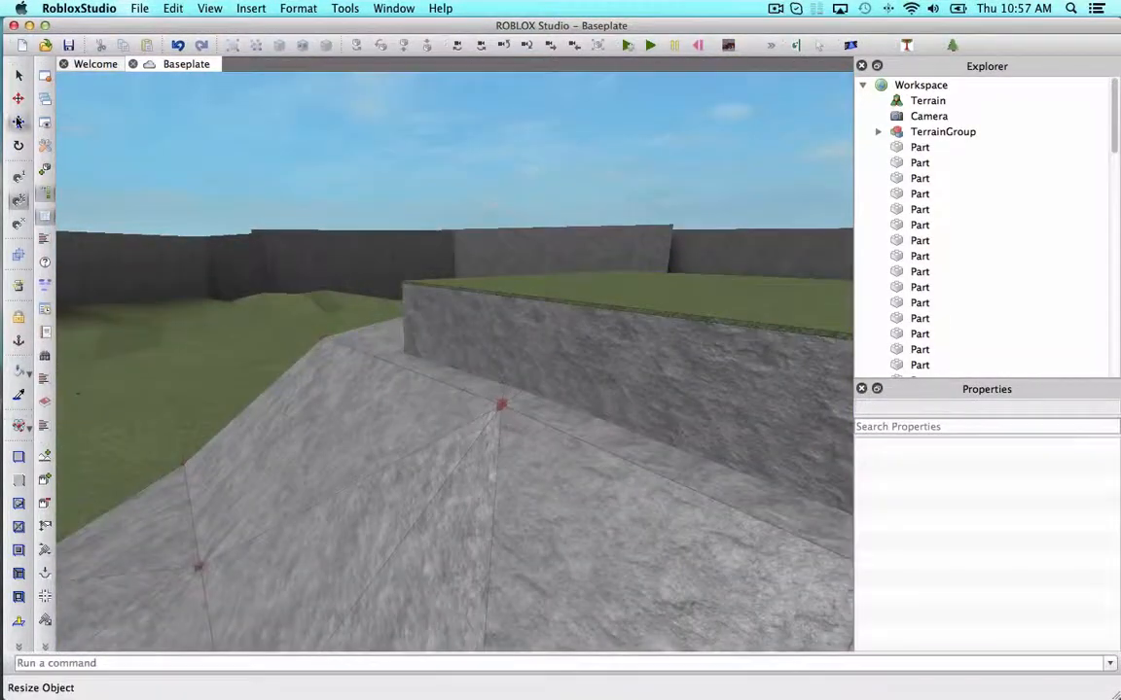
{"action": "left_click", "coordinate": [17, 121]}
{"action": "right_click_drag", "start_coordinate": [489, 229], "coordinate": [488, 224]}
{"action": "key", "text": "s"}
{"action": "key", "text": "w"}
{"action": "key", "text": "s"}
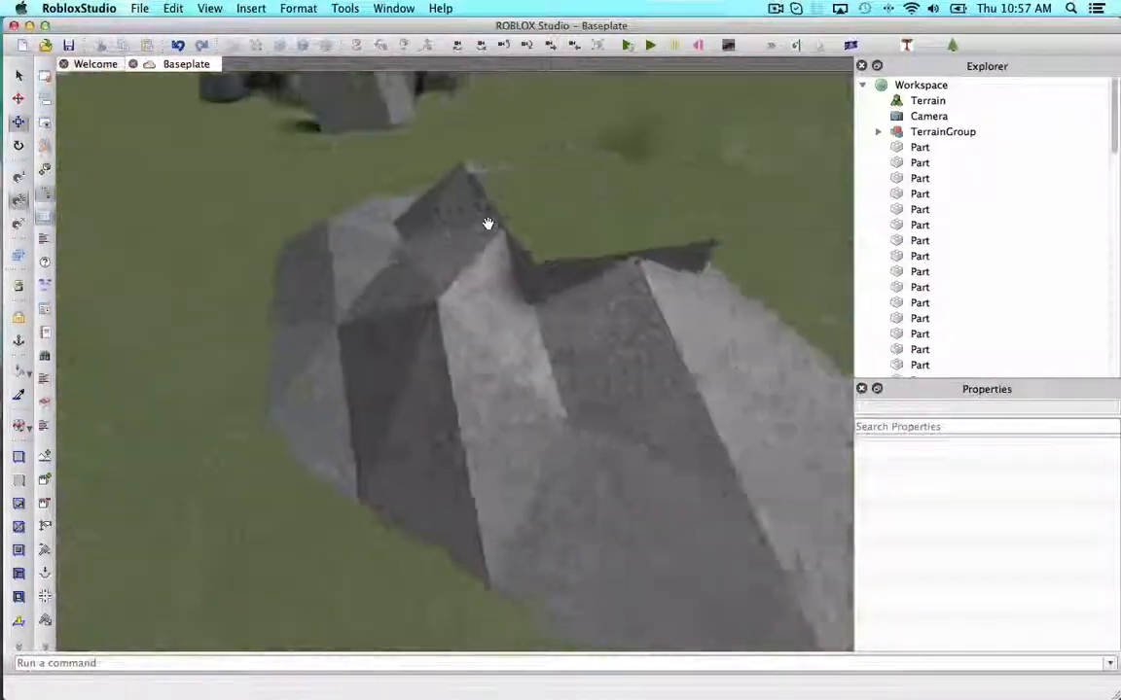
{"action": "left_click", "coordinate": [500, 238]}
{"action": "right_click_drag", "start_coordinate": [613, 250], "coordinate": [629, 182]}
{"action": "key", "text": "w"}
{"action": "left_click", "coordinate": [629, 182]}
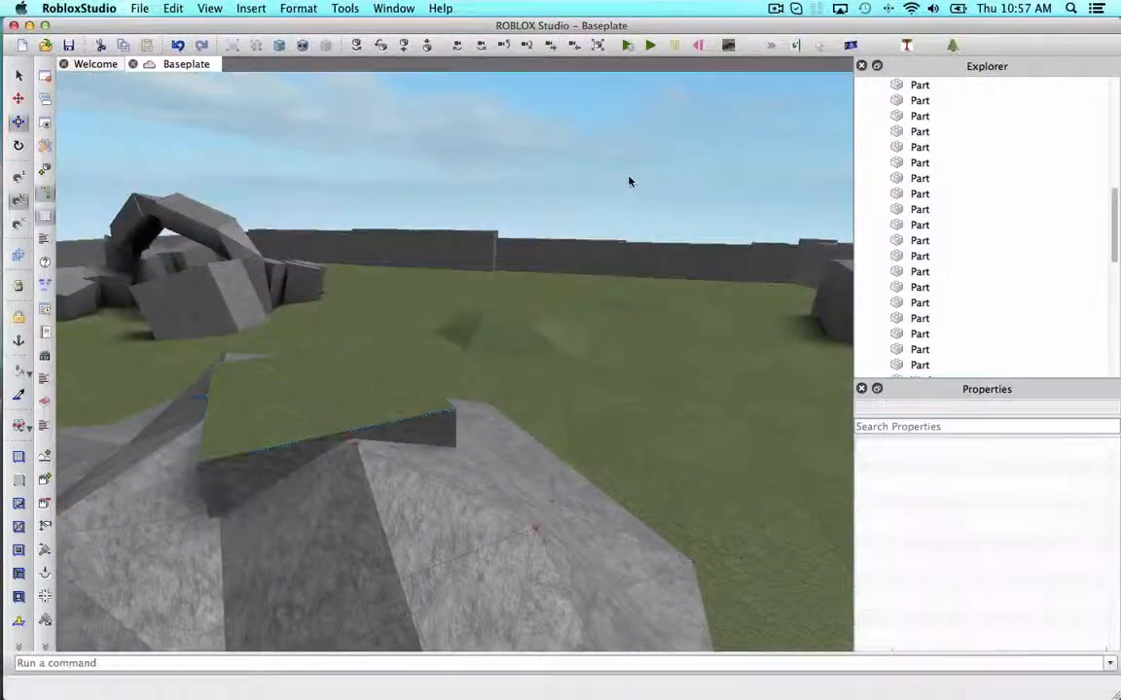
{"action": "left_click", "coordinate": [331, 388]}
{"action": "key", "text": "Delete"}
- Delete the slate block embedded in the top of the mound
{"action": "key", "text": "s"}
{"action": "right_click_drag", "start_coordinate": [425, 362], "coordinate": [373, 391]}
{"action": "left_click", "coordinate": [415, 366]}
{"action": "key", "text": "a"}
{"action": "key", "text": "w"}
{"action": "key", "text": "s"}
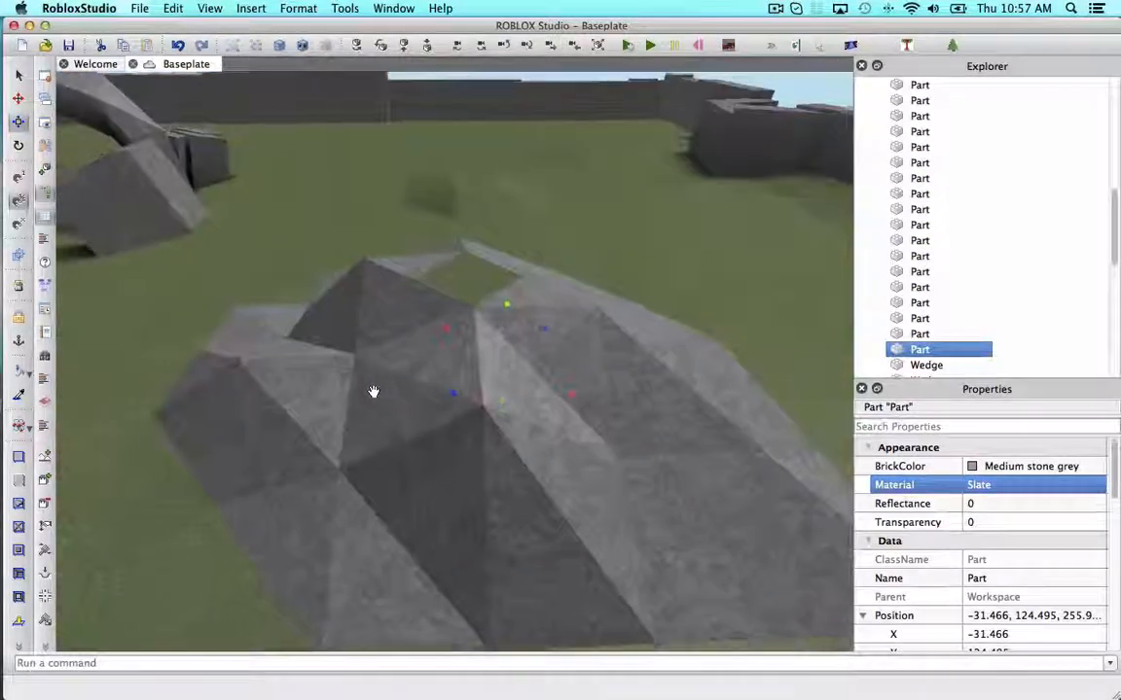
{"action": "key", "text": "Delete"}
- Turn the green patch exposed on top of the mound into gray slate
{"action": "key", "text": "w"}
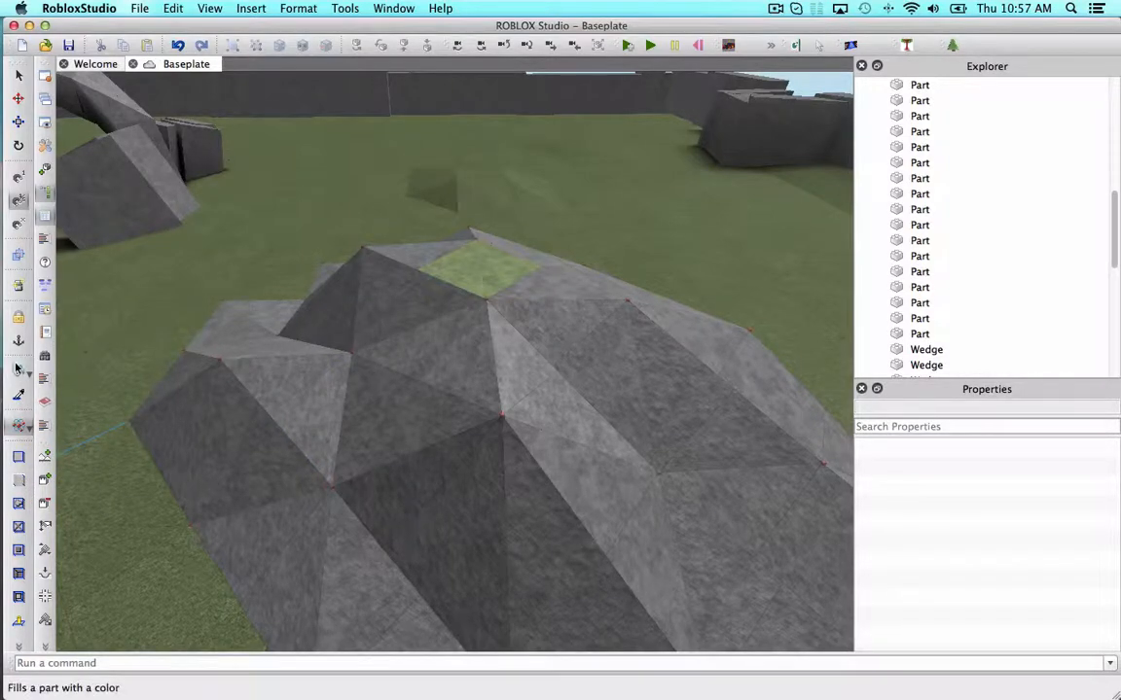
{"action": "right_click_drag", "start_coordinate": [643, 517], "coordinate": [650, 504]}
{"action": "right_click_drag", "start_coordinate": [529, 535], "coordinate": [471, 518]}
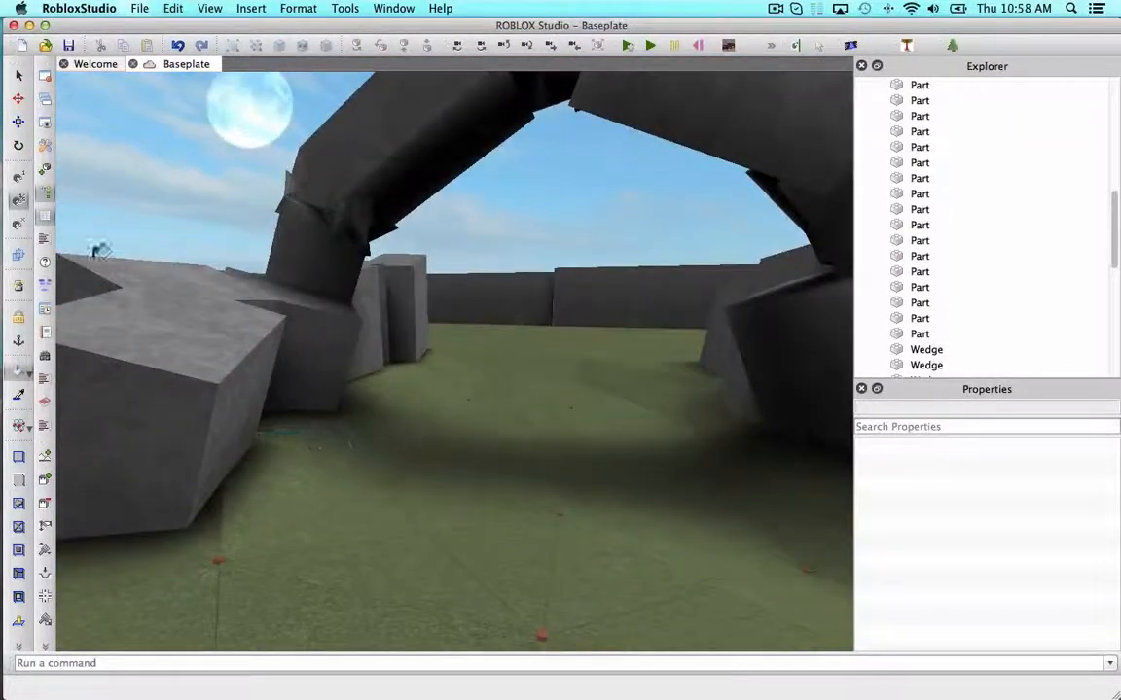
- Set the fill color to tan and color the ground facets along the base of the rocks under one arch leg
{"action": "left_click", "coordinate": [28, 374]}
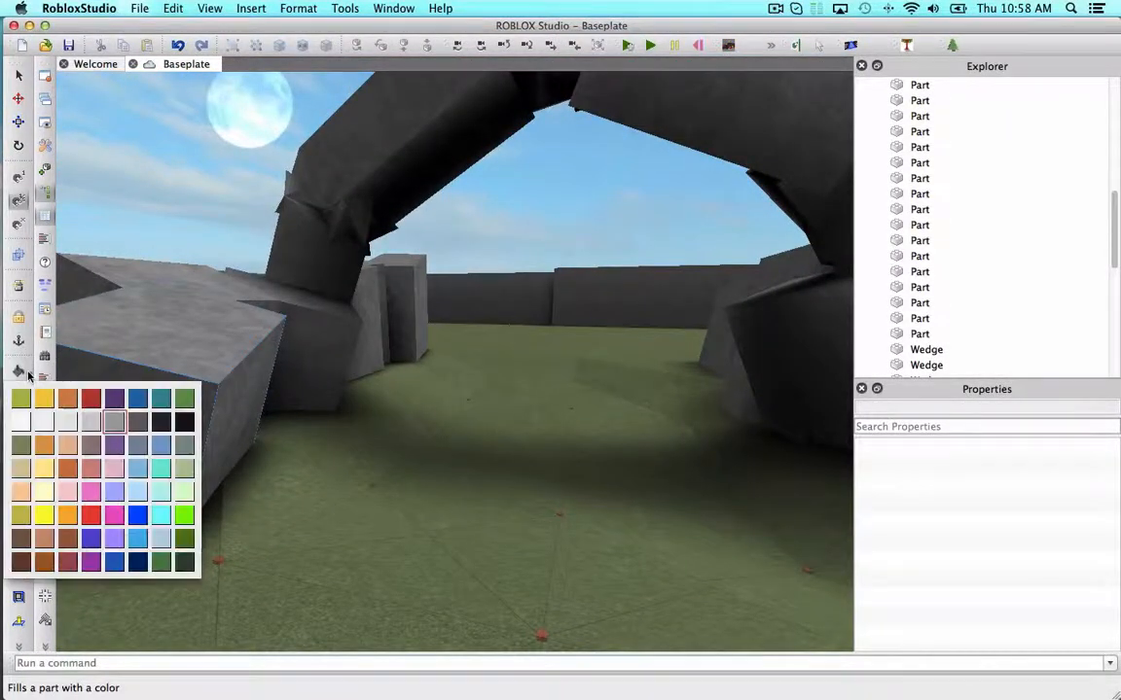
{"action": "left_click", "coordinate": [29, 470]}
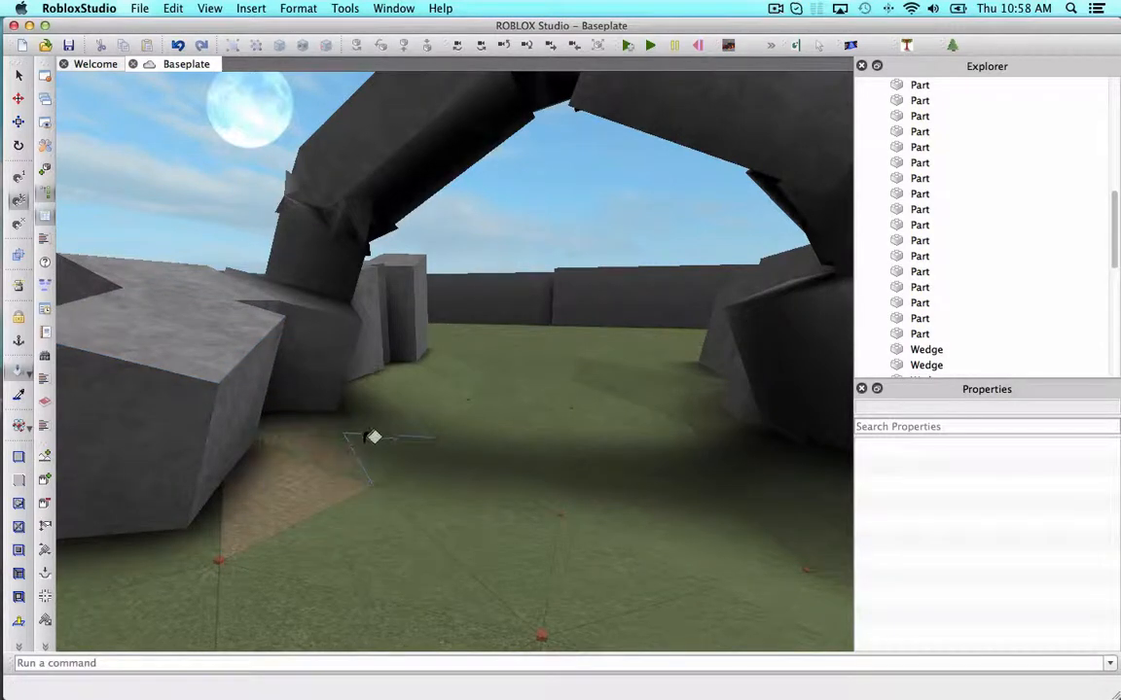
{"action": "key", "text": "w"}
{"action": "key", "text": "w"}
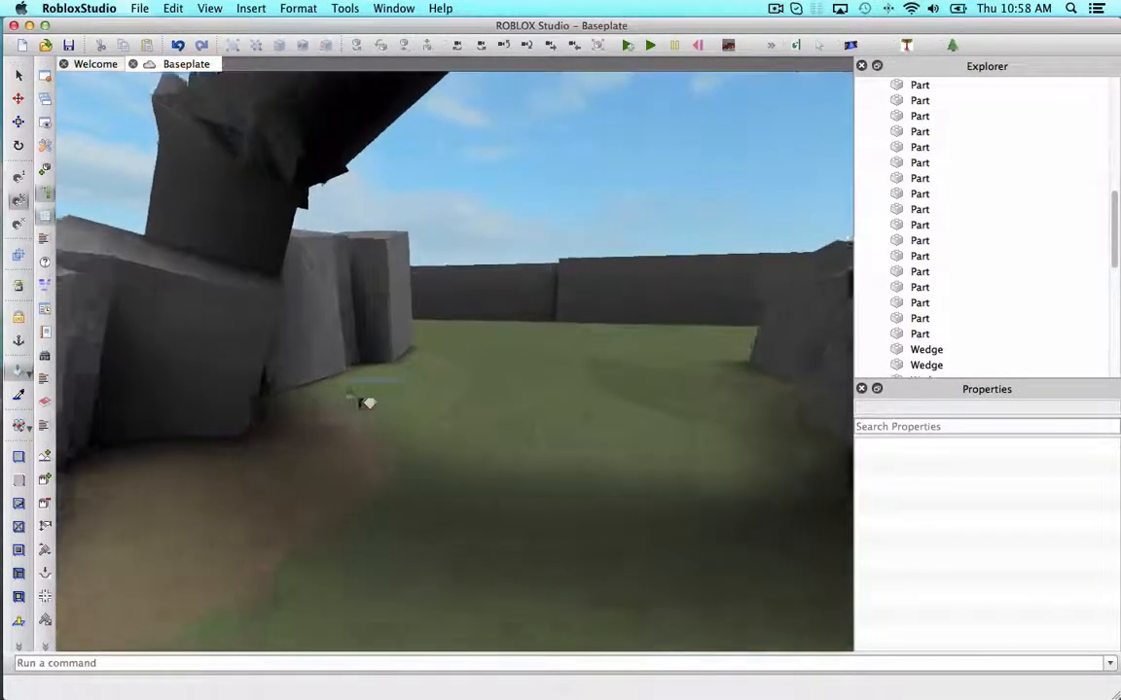
{"action": "key", "text": "w"}
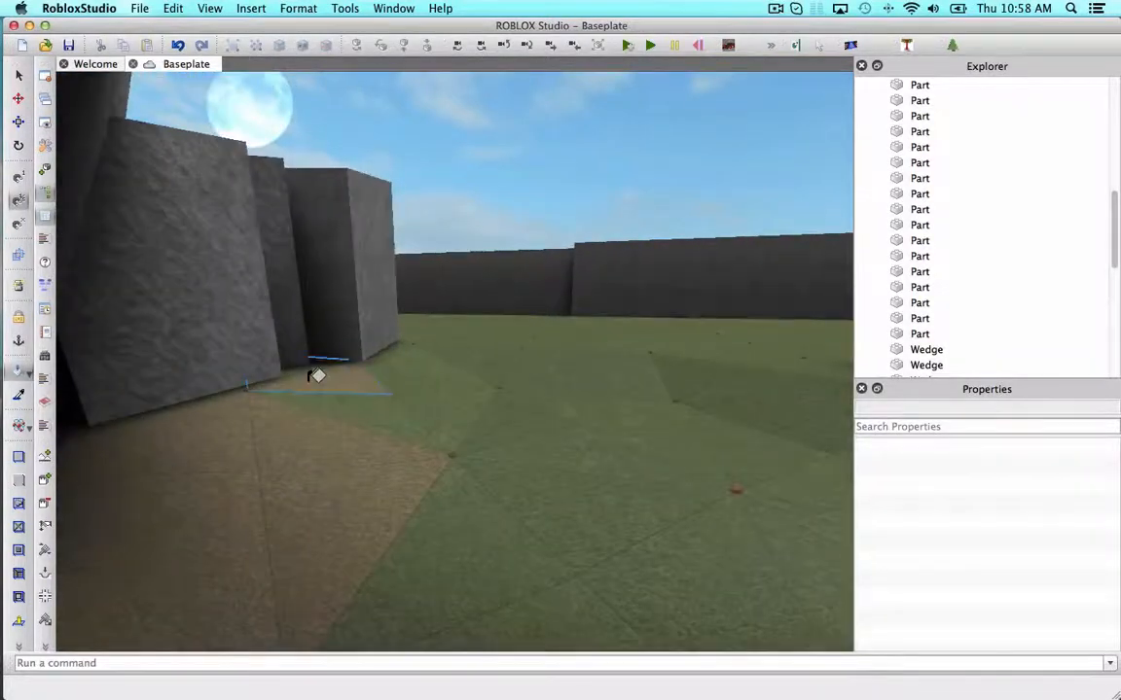
- Fill the shaded ground and the leftover green wedge beside the tilted rocks with tan, undoing the stray fill on a rock
{"action": "right_click_drag", "start_coordinate": [270, 382], "coordinate": [270, 381]}
{"action": "key", "text": "w"}
{"action": "key", "text": "s"}
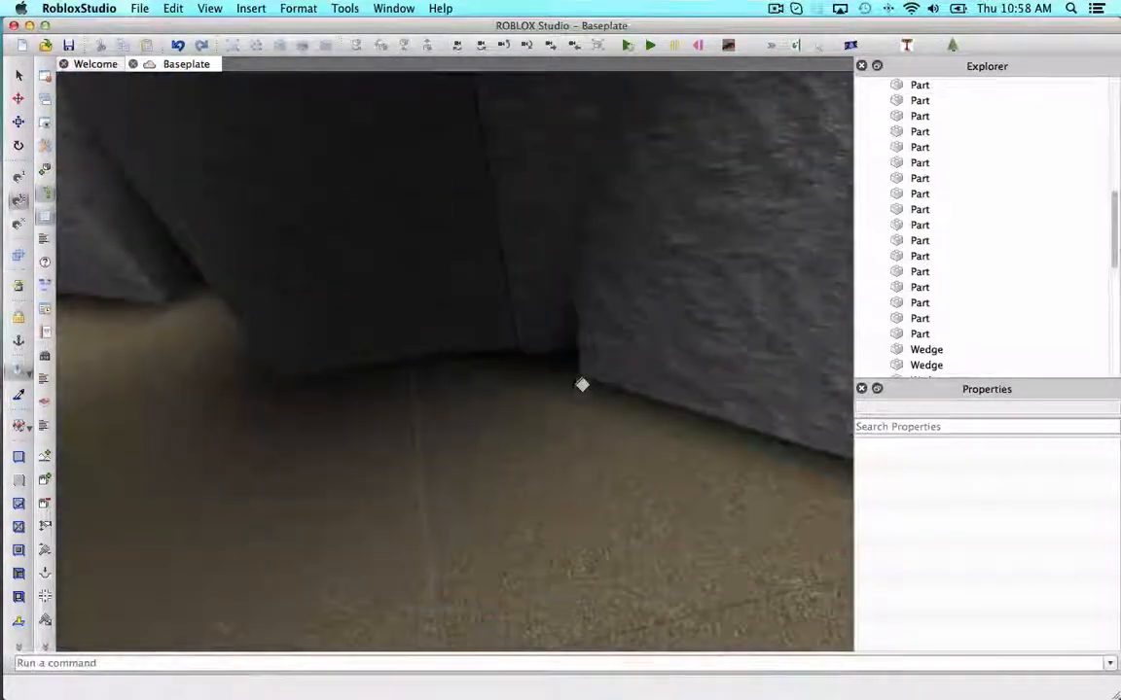
{"action": "key", "text": "s"}
{"action": "left_click", "coordinate": [678, 450]}
{"action": "key", "text": "super+z"}
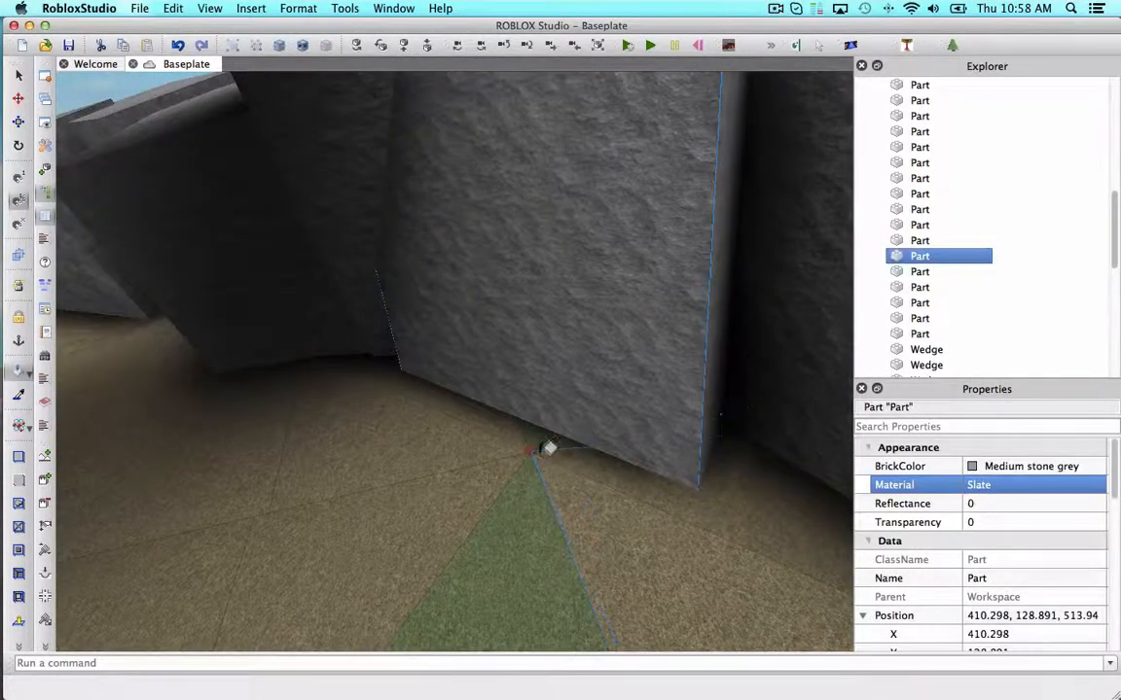
{"action": "left_click", "coordinate": [534, 454]}
{"action": "key", "text": "s"}
{"action": "right_click_drag", "start_coordinate": [523, 421], "coordinate": [523, 421]}
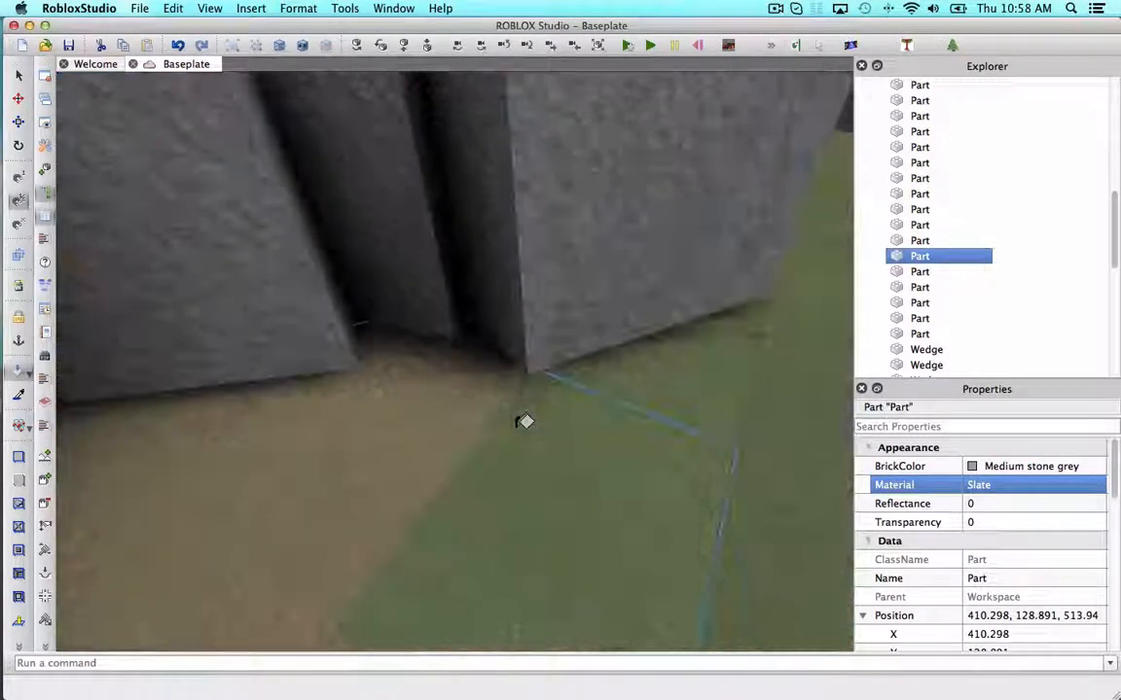
- Color the ground facets at the corner and along the face of the end rock tan
{"action": "left_click", "coordinate": [525, 414]}
{"action": "key", "text": "s"}
{"action": "left_click", "coordinate": [446, 519]}
{"action": "left_click", "coordinate": [571, 450]}
{"action": "key", "text": "d"}
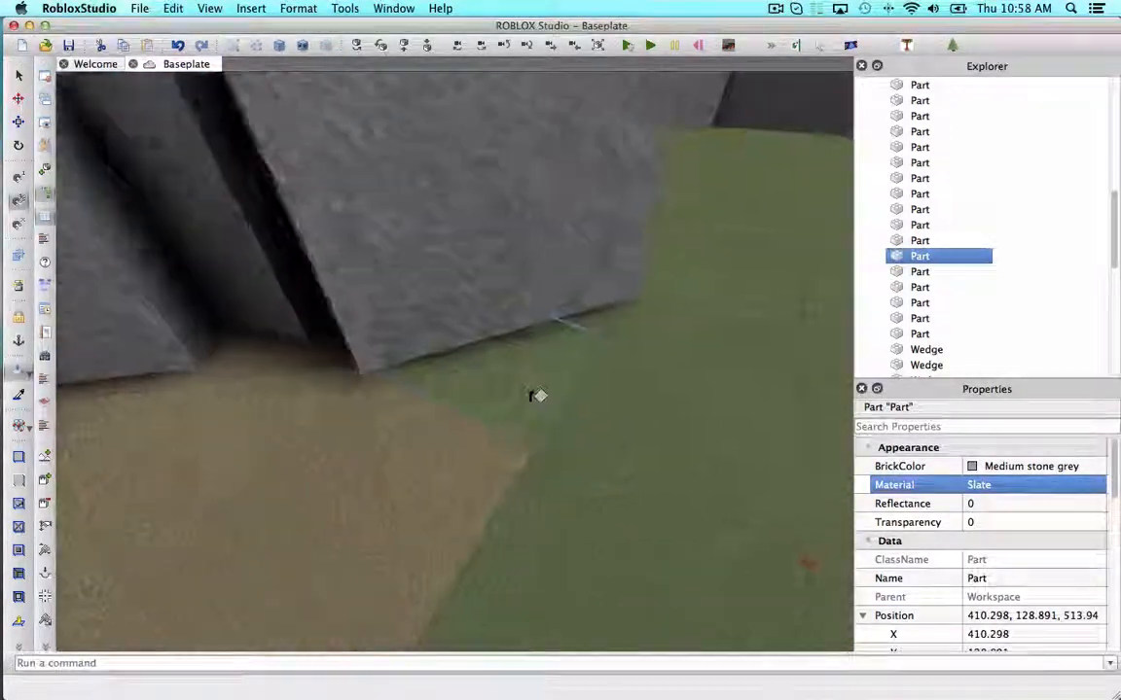
{"action": "left_click", "coordinate": [537, 394]}
{"action": "left_click", "coordinate": [574, 396]}
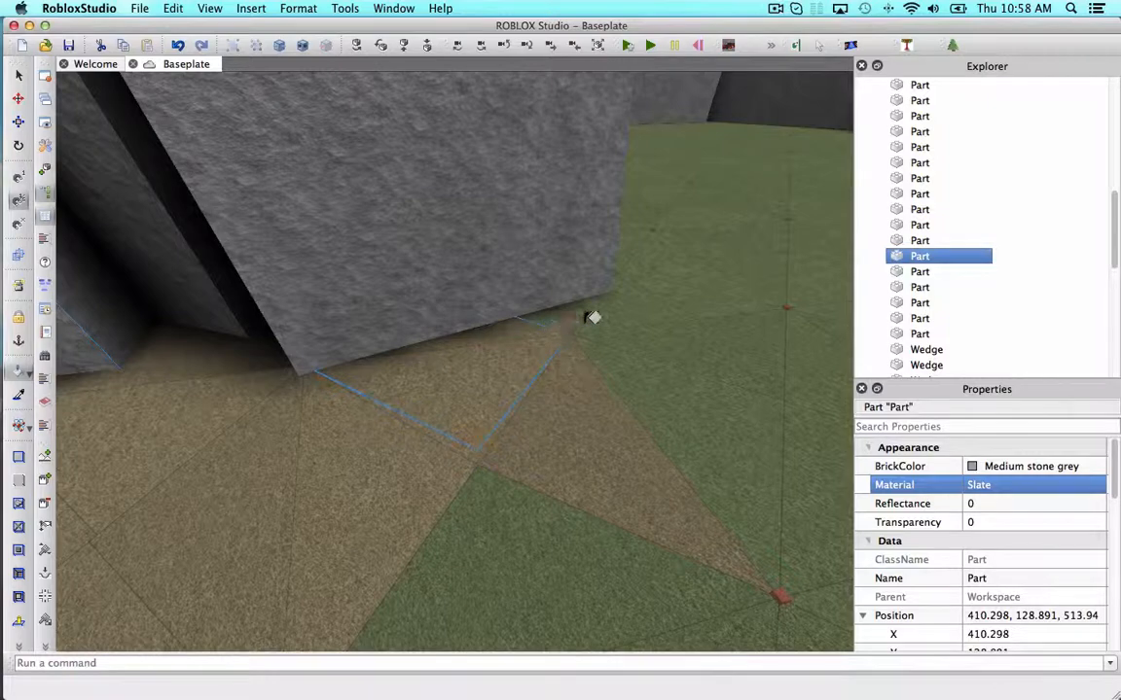
- Extend the tan ground past the far edge of the end rock and fill the green gap beside it
{"action": "key", "text": "d"}
{"action": "left_click", "coordinate": [610, 451]}
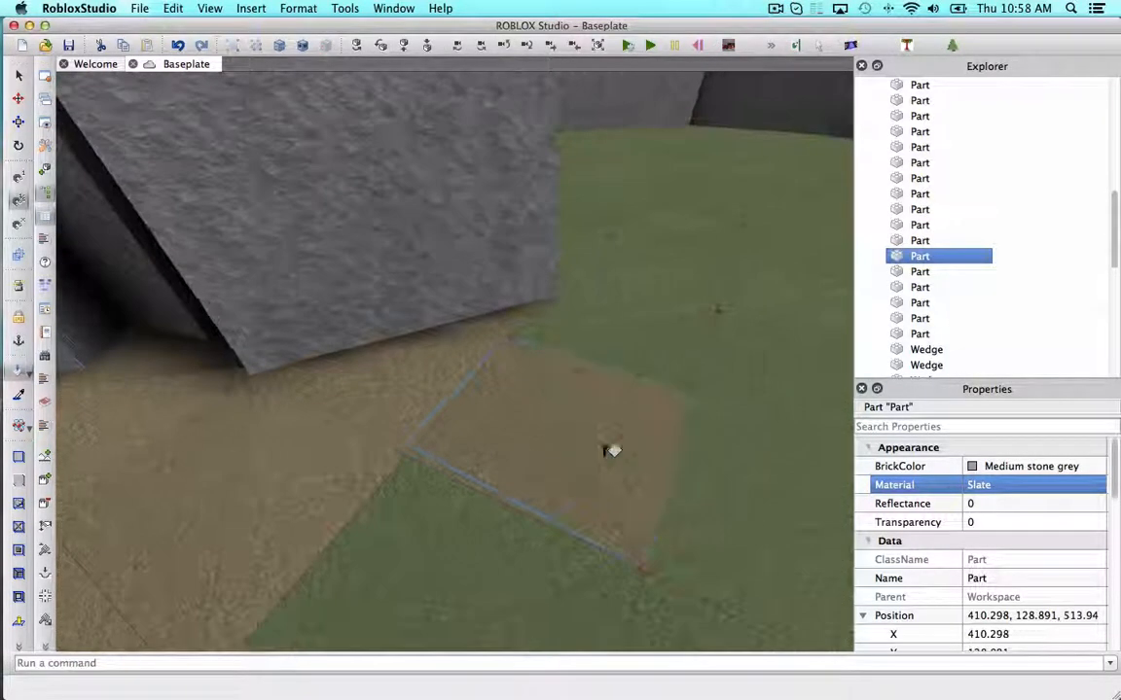
{"action": "right_click_drag", "start_coordinate": [581, 453], "coordinate": [581, 453]}
{"action": "left_click", "coordinate": [479, 423]}
{"action": "right_click_drag", "start_coordinate": [477, 421], "coordinate": [477, 421]}
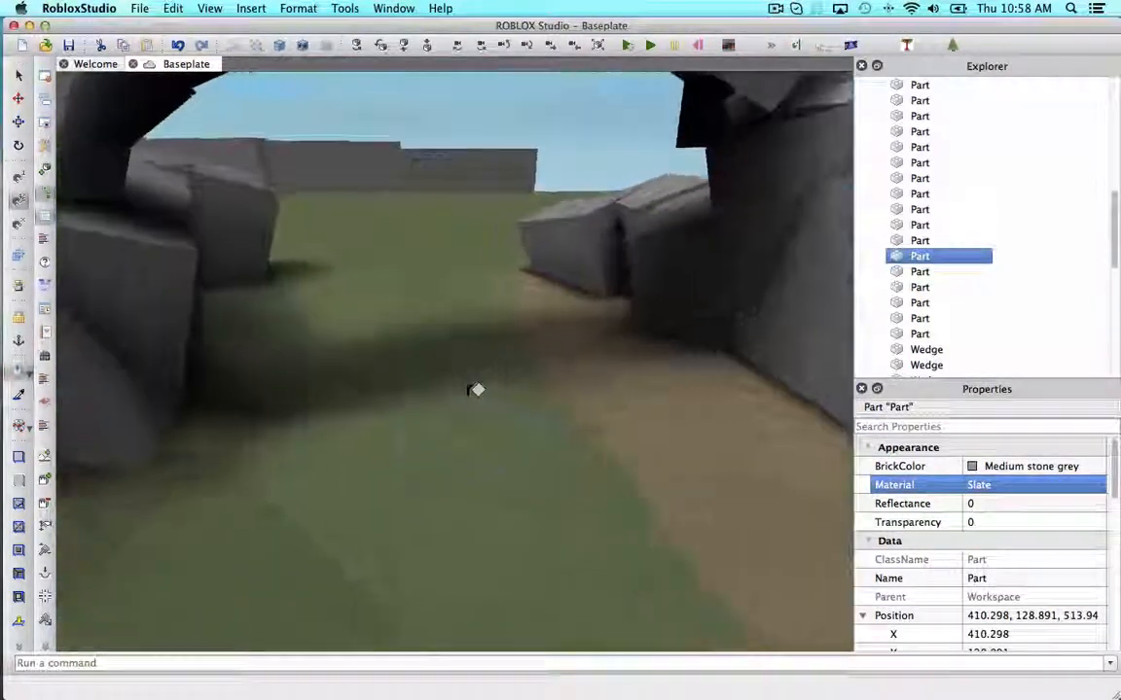
- Color the ground facets around the foot of the front rock on the same side of the arch tan
{"action": "key", "text": "w"}
{"action": "right_click_drag", "start_coordinate": [473, 369], "coordinate": [473, 369]}
{"action": "left_click", "coordinate": [473, 369]}
{"action": "key", "text": "s"}
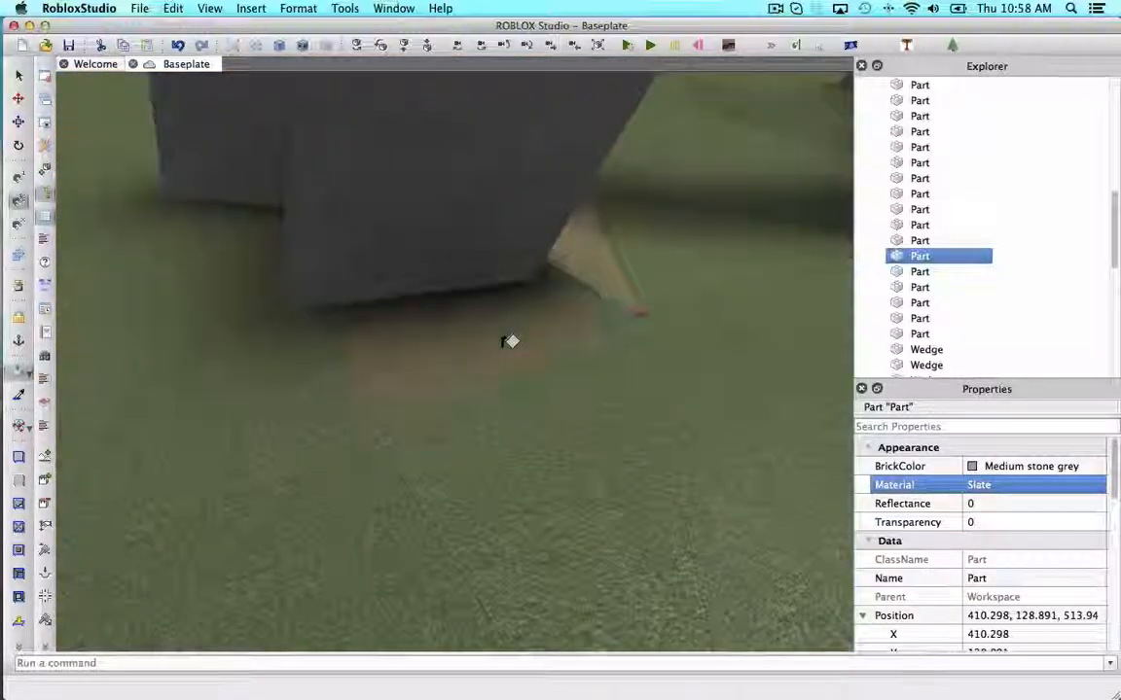
{"action": "key", "text": "a"}
{"action": "key", "text": "a"}
{"action": "key", "text": "w"}
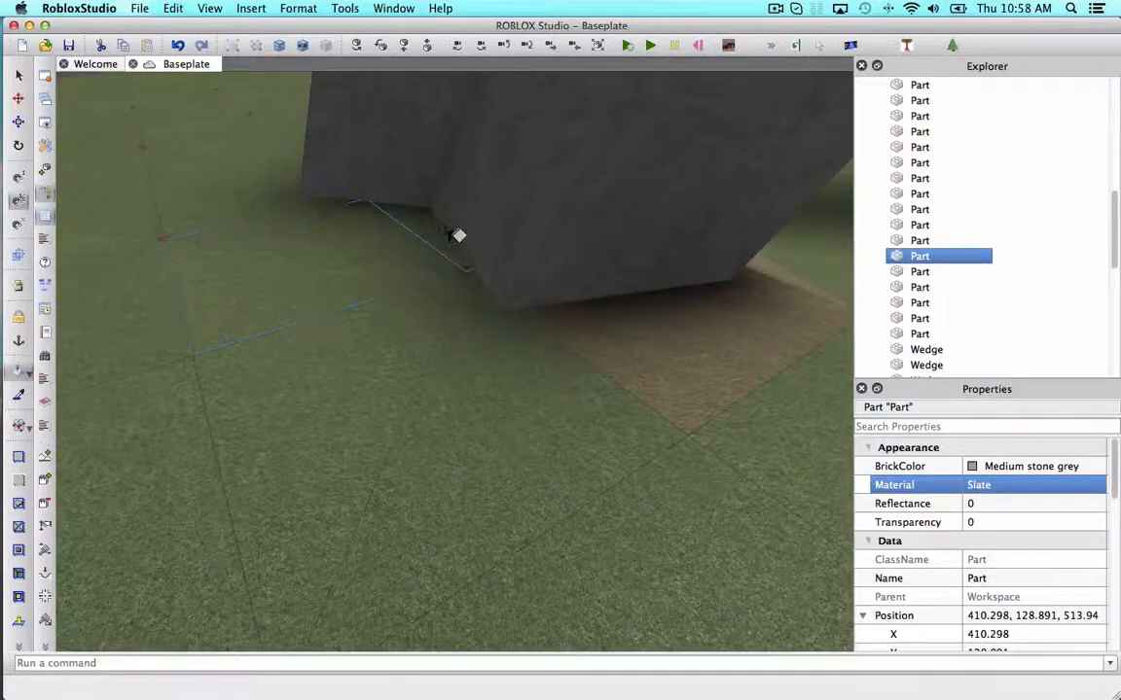
{"action": "right_click_drag", "start_coordinate": [455, 235], "coordinate": [455, 235]}
{"action": "key", "text": "w"}
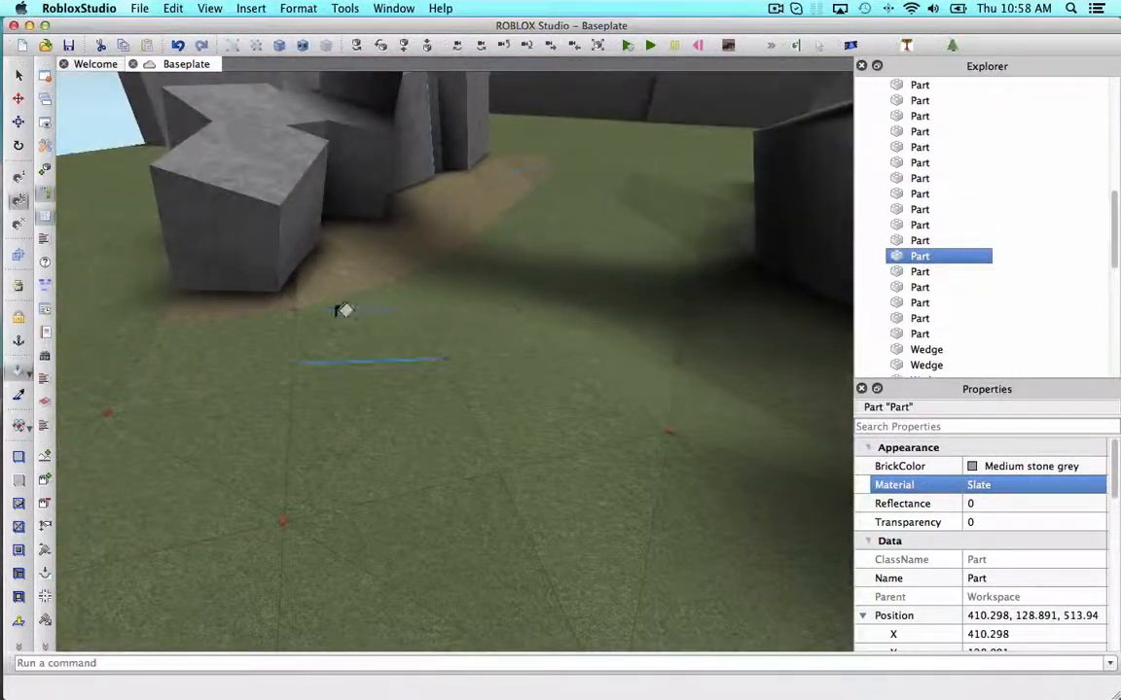
- Fill the ground around the opposite side's front rock and in the dark gap between the rocks with tan
{"action": "right_click_drag", "start_coordinate": [567, 231], "coordinate": [567, 240]}
{"action": "key", "text": "s"}
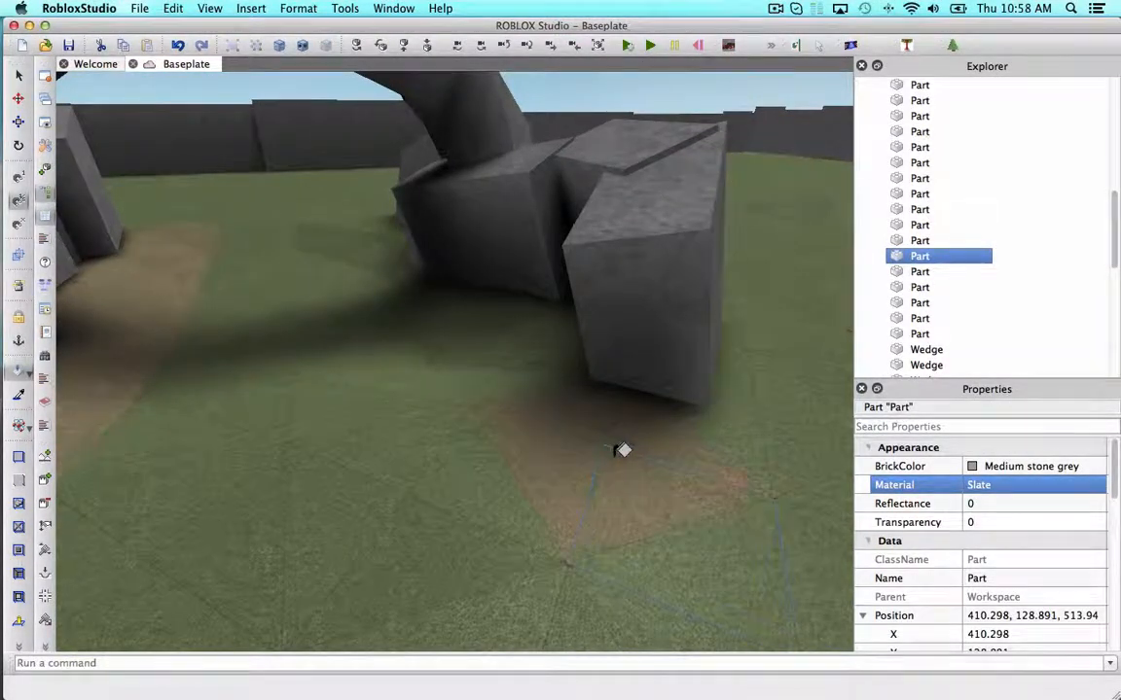
{"action": "key", "text": "w"}
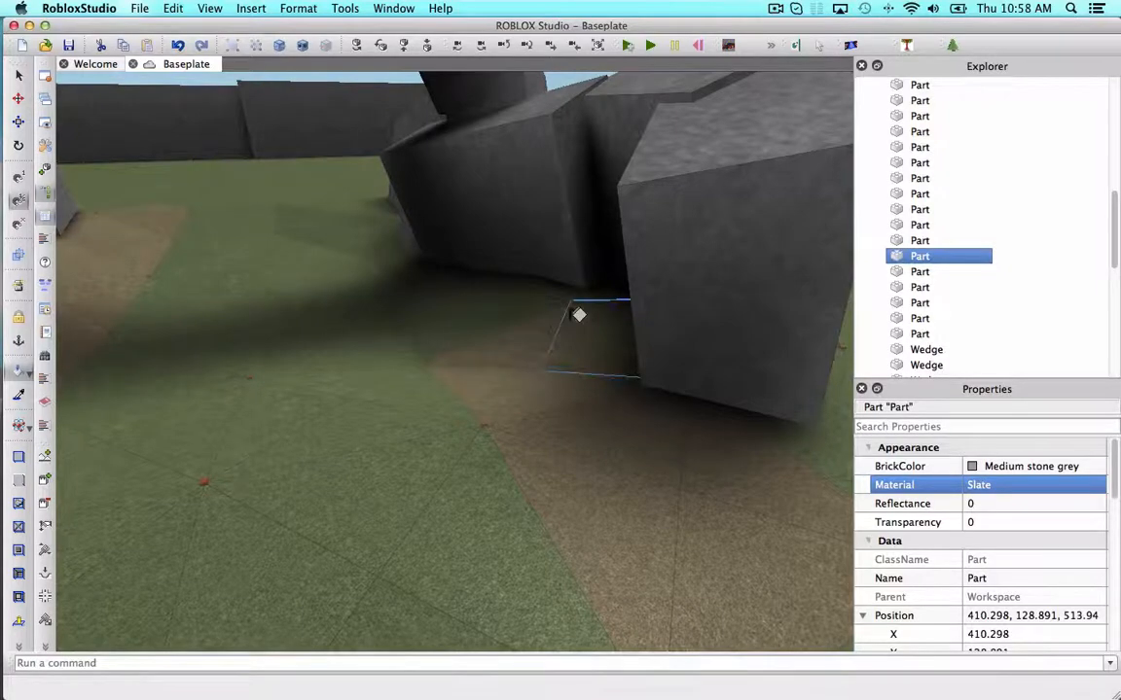
{"action": "right_click_drag", "start_coordinate": [590, 306], "coordinate": [590, 306]}
{"action": "key", "text": "w"}
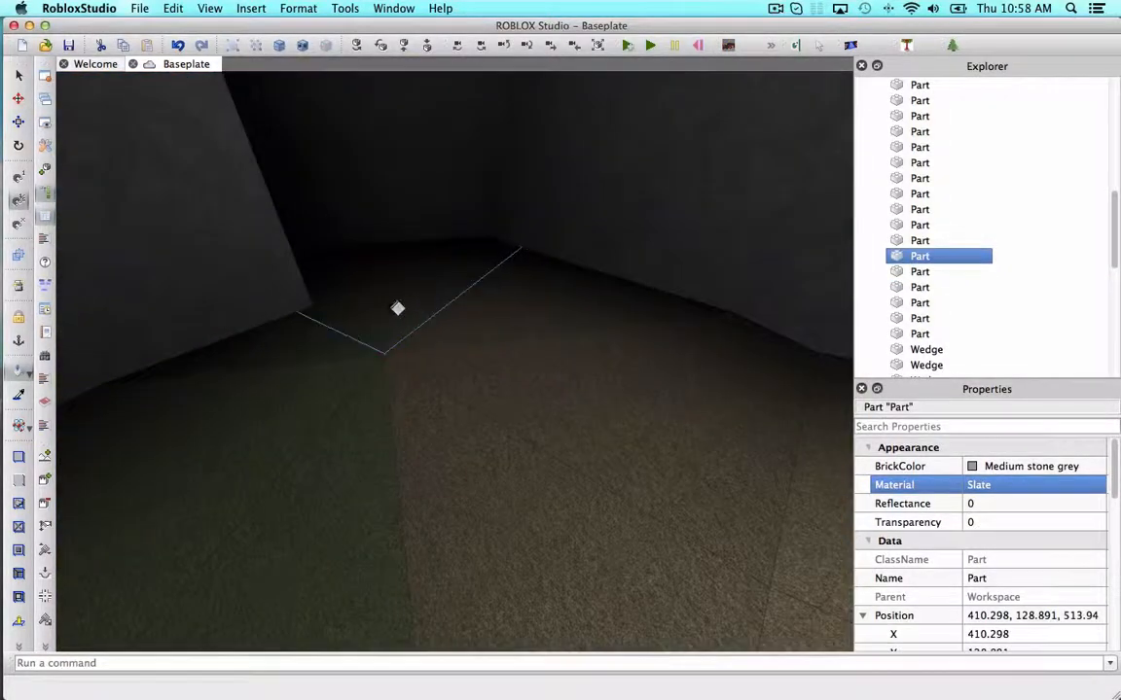
{"action": "key", "text": "s"}
{"action": "right_click_drag", "start_coordinate": [406, 403], "coordinate": [292, 389]}
- Color the ground along the outer side of the opposite rock row tan, around to the tall end rocks
{"action": "right_click_drag", "start_coordinate": [309, 316], "coordinate": [373, 549]}
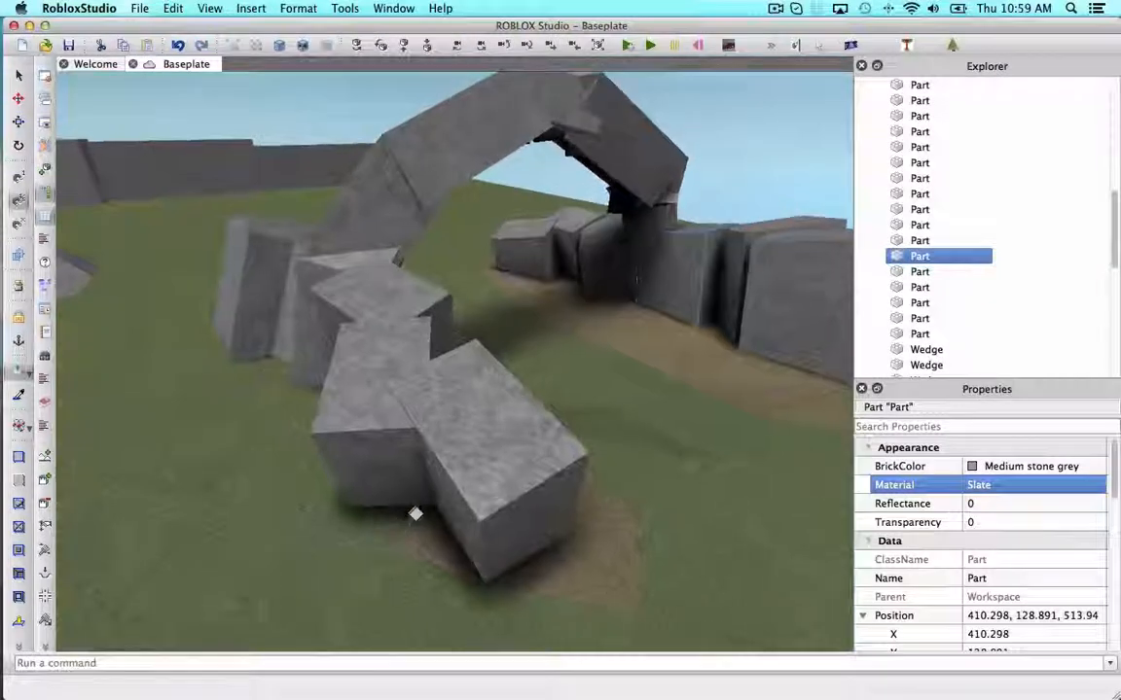
{"action": "key", "text": "w"}
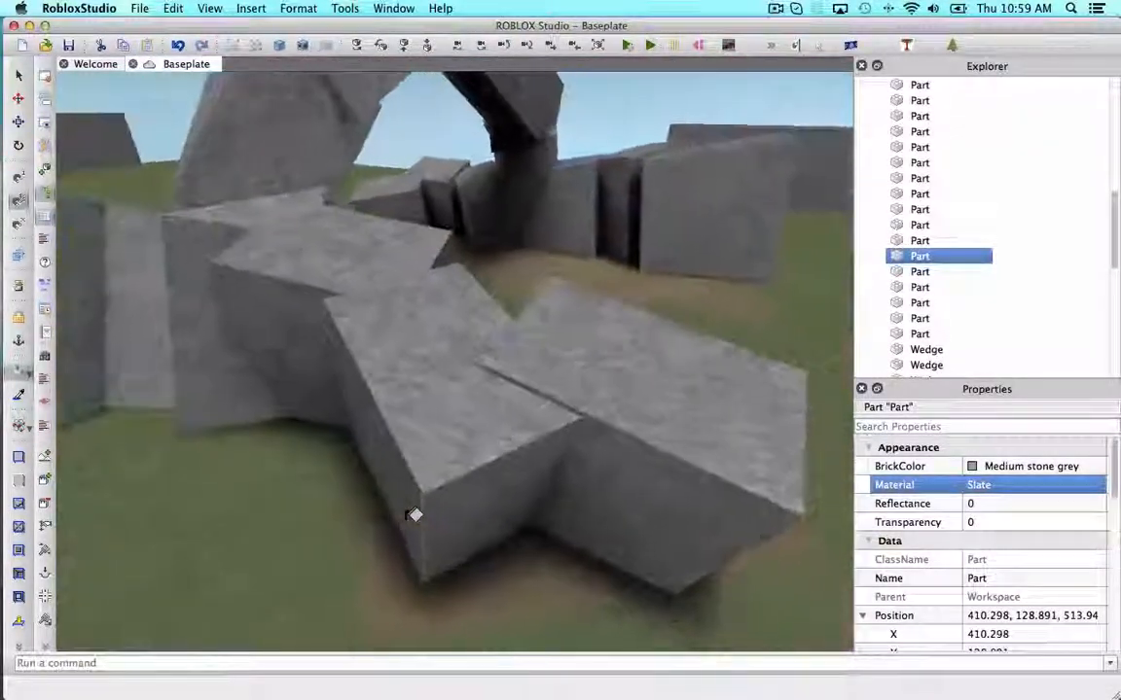
{"action": "right_click_drag", "start_coordinate": [415, 515], "coordinate": [446, 498]}
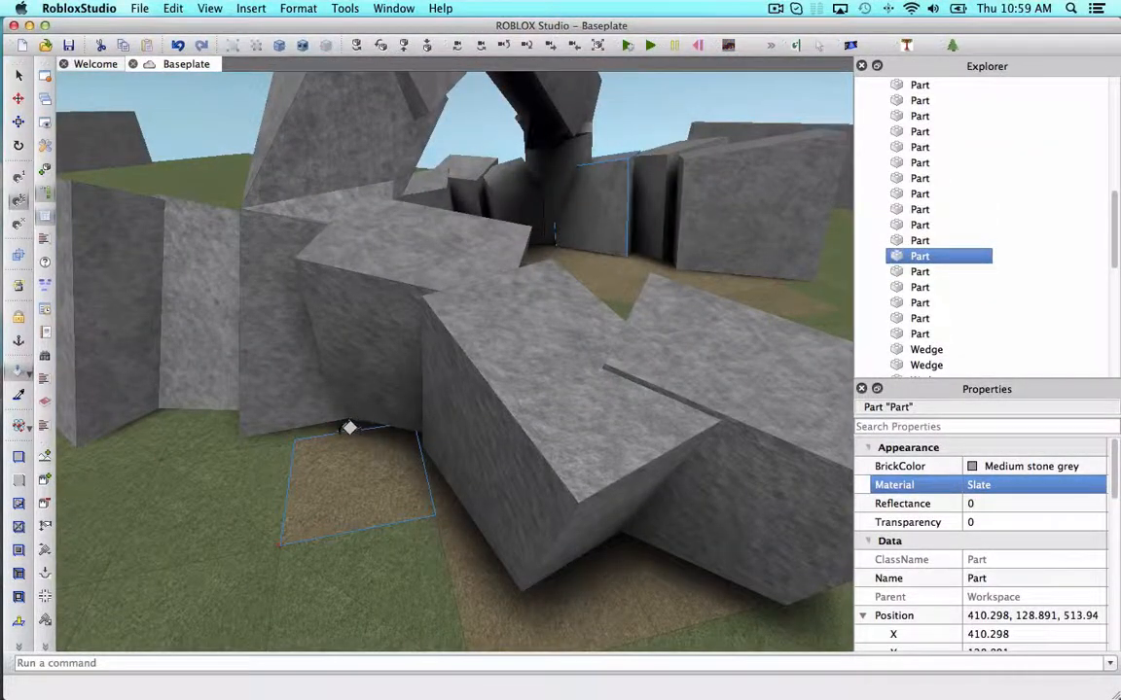
{"action": "key", "text": "w"}
{"action": "key", "text": "a"}
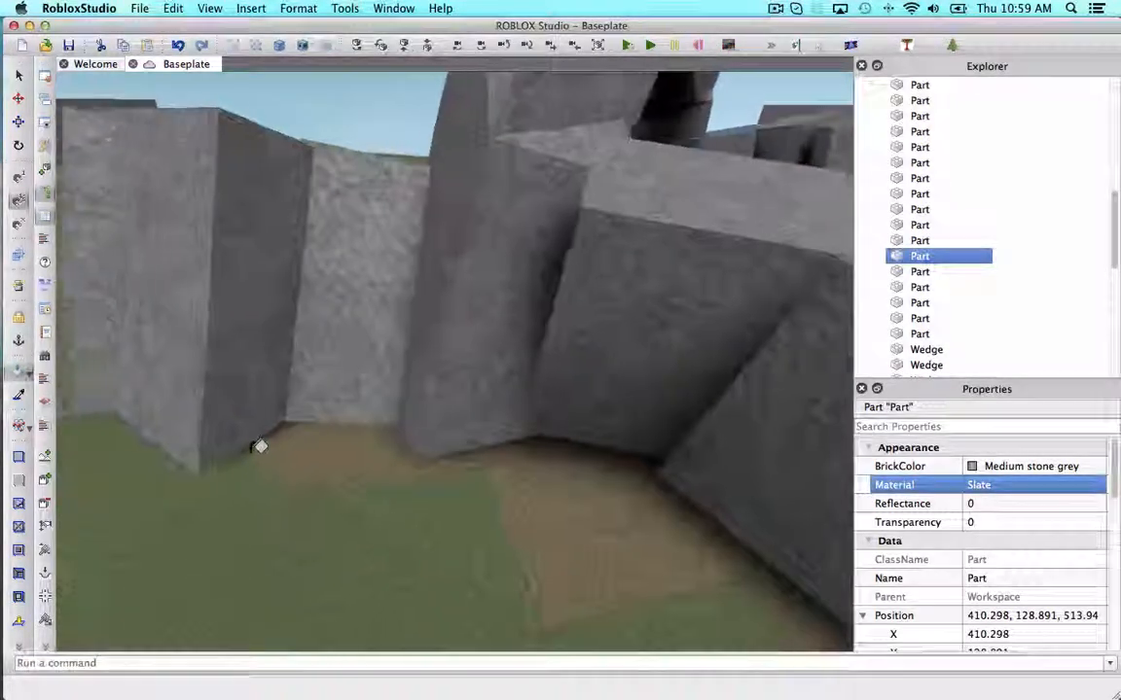
{"action": "key", "text": "w"}
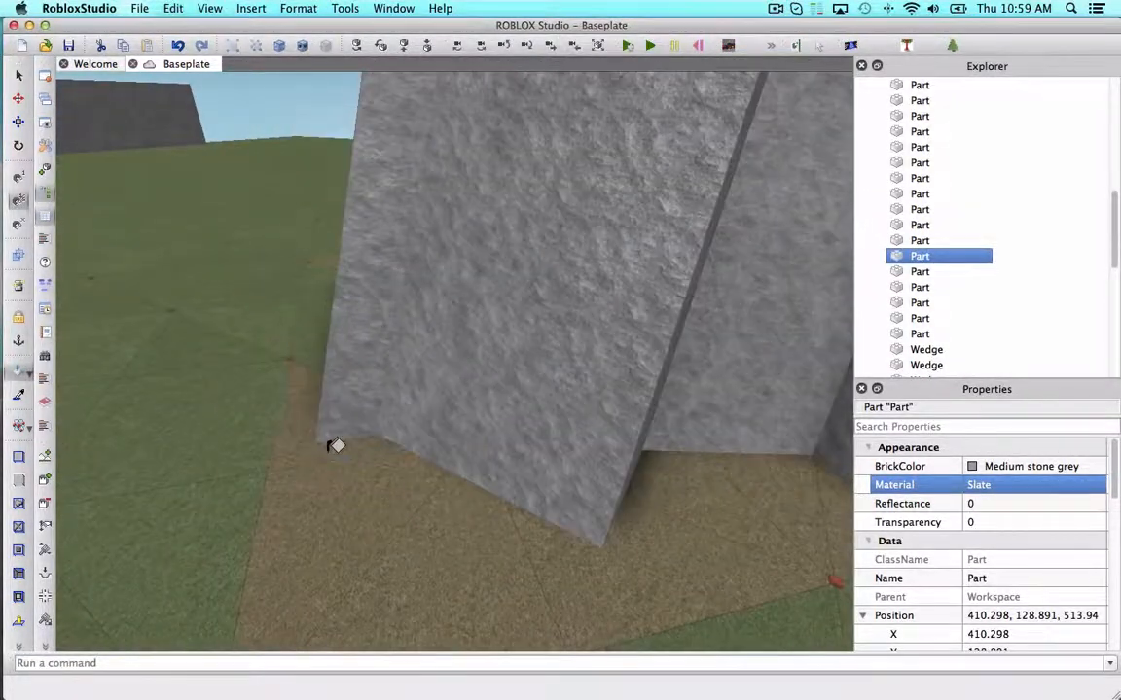
- Color the green ground in the passage between the two rock rows beneath the arch tan
{"action": "key", "text": "s"}
{"action": "right_click_drag", "start_coordinate": [331, 446], "coordinate": [553, 325]}
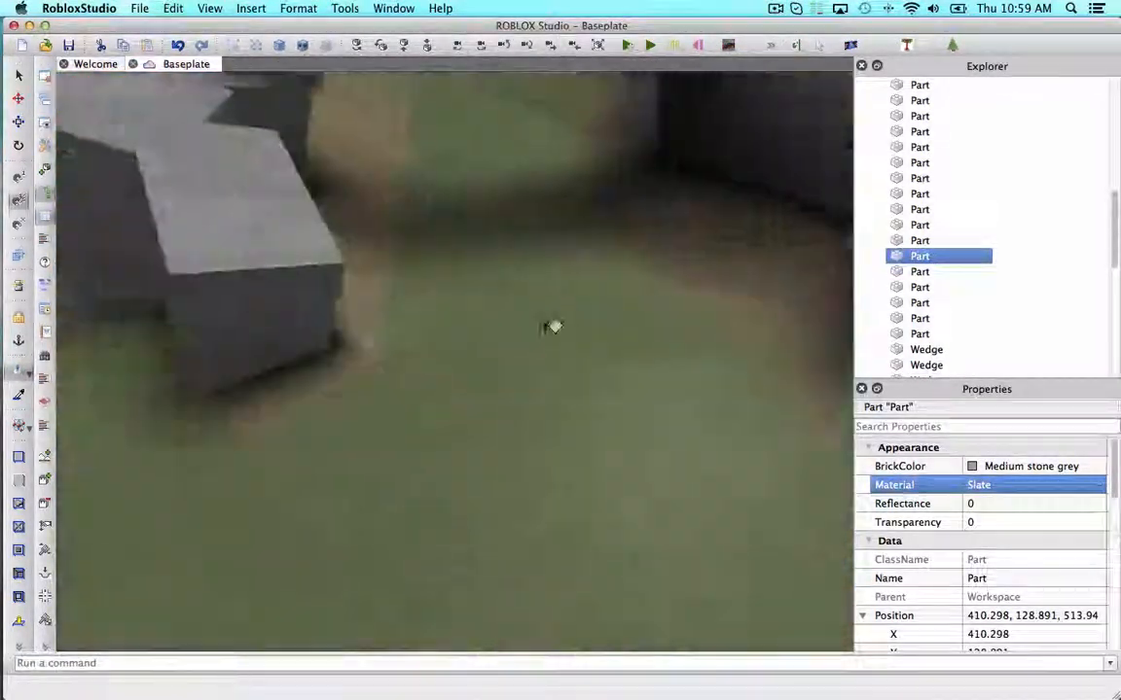
{"action": "key", "text": "w"}
{"action": "key", "text": "d"}
{"action": "left_click", "coordinate": [517, 151]}
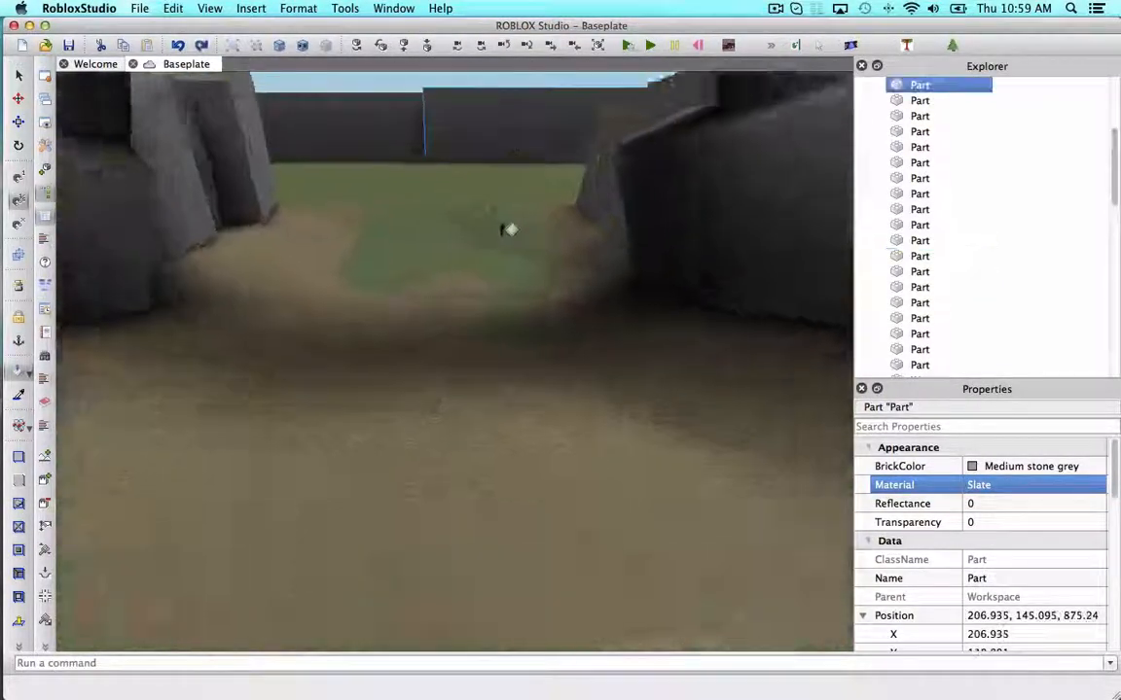
- Fill the remaining green ground under the arch with tan and extend it around the foot of the outer rocks
{"action": "key", "text": "w"}
{"action": "right_click_drag", "start_coordinate": [509, 230], "coordinate": [493, 305]}
{"action": "right_click_drag", "start_coordinate": [526, 592], "coordinate": [402, 311]}
{"action": "type", "text": "w"}
{"action": "type", "text": "s"}
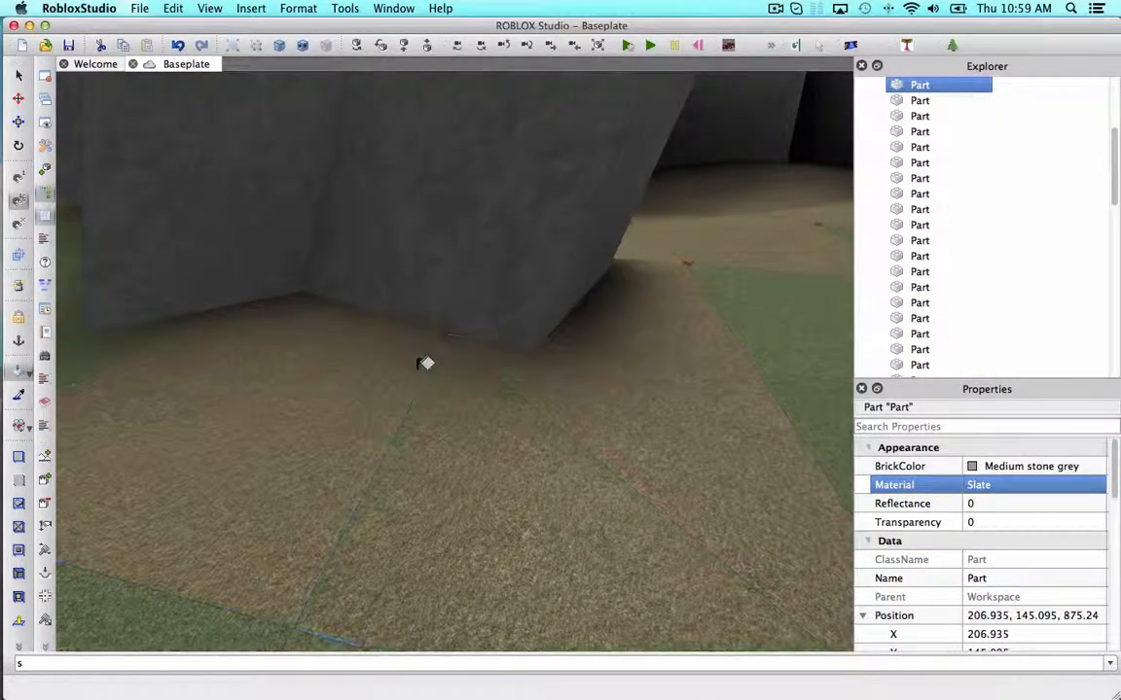
{"action": "right_click_drag", "start_coordinate": [425, 363], "coordinate": [347, 335]}
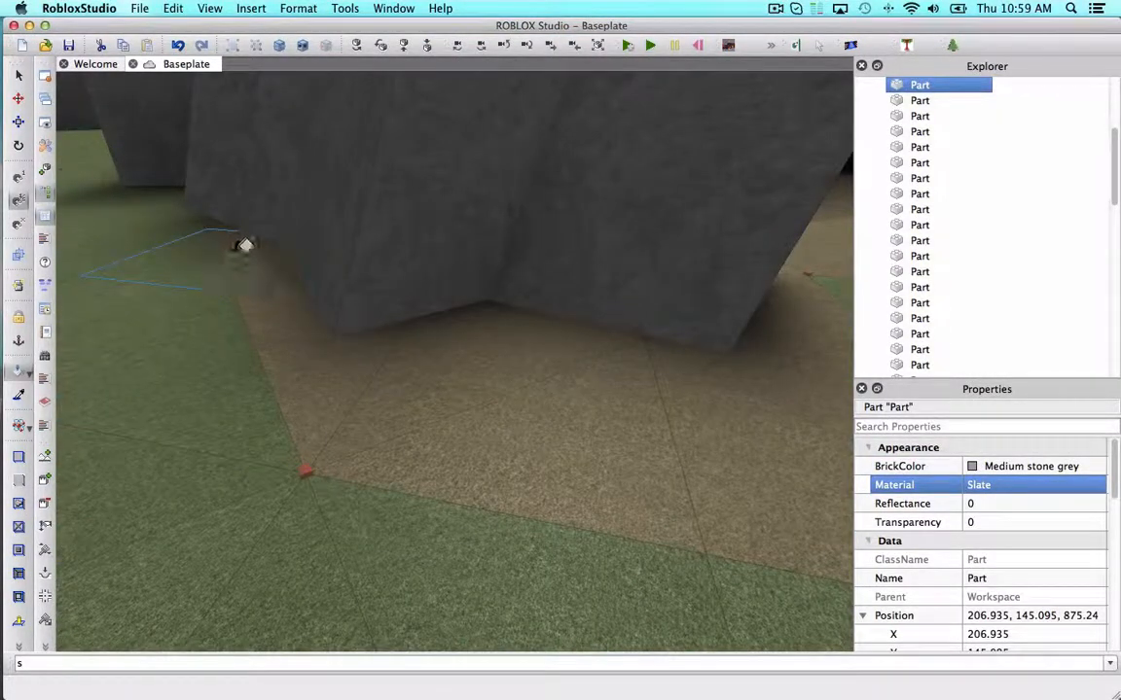
{"action": "right_click_drag", "start_coordinate": [281, 273], "coordinate": [282, 273]}
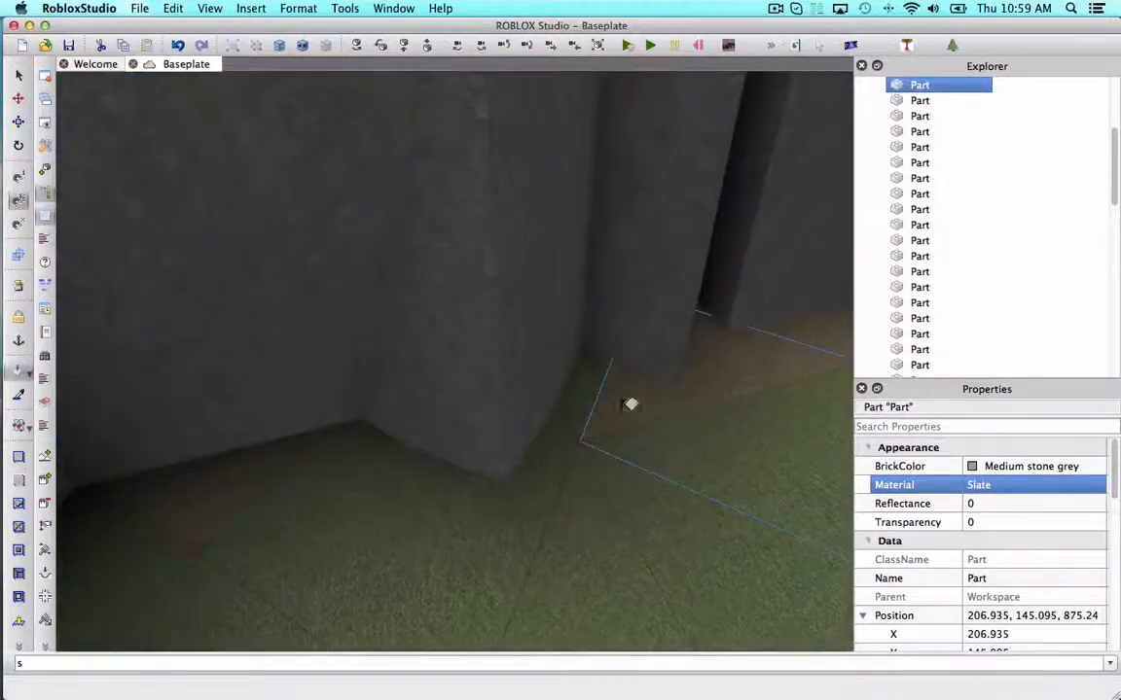
{"action": "right_click_drag", "start_coordinate": [572, 415], "coordinate": [360, 336]}
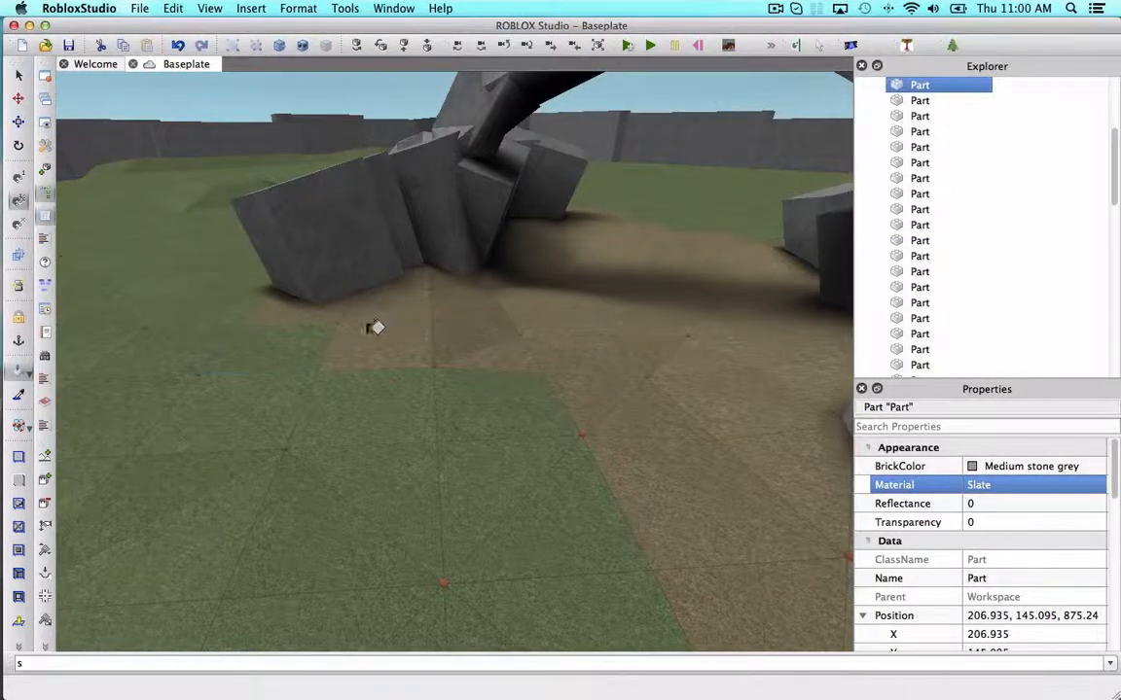
{"action": "right_click_drag", "start_coordinate": [683, 386], "coordinate": [540, 311]}
{"action": "key", "text": "s"}
{"action": "key", "text": "w"}
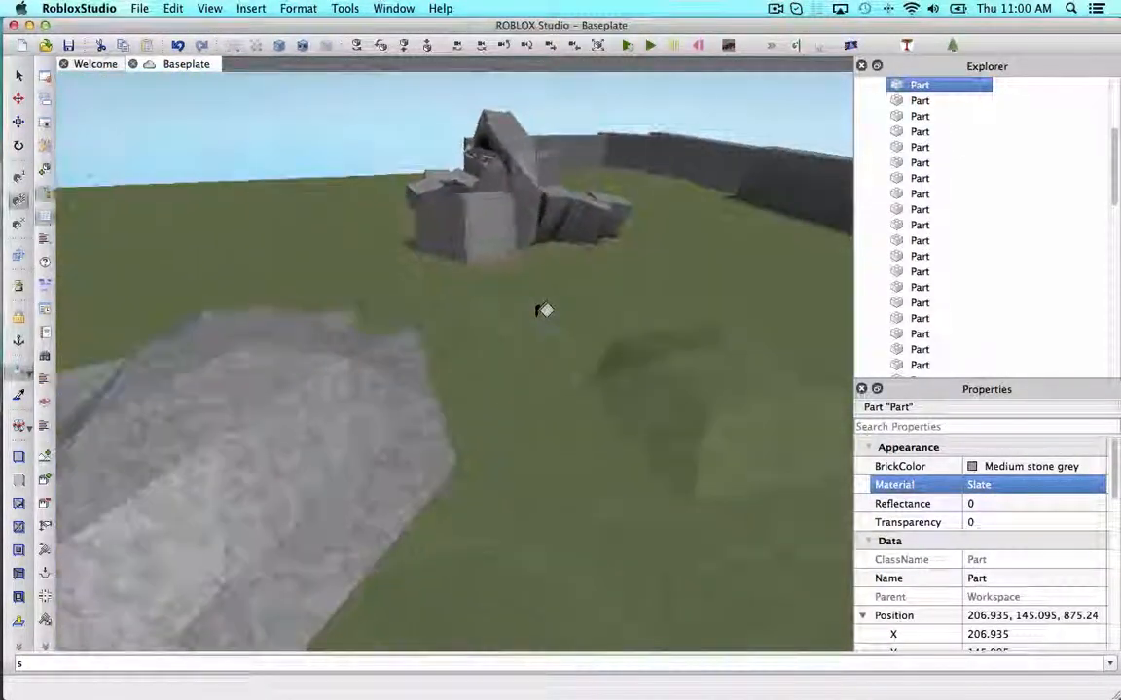